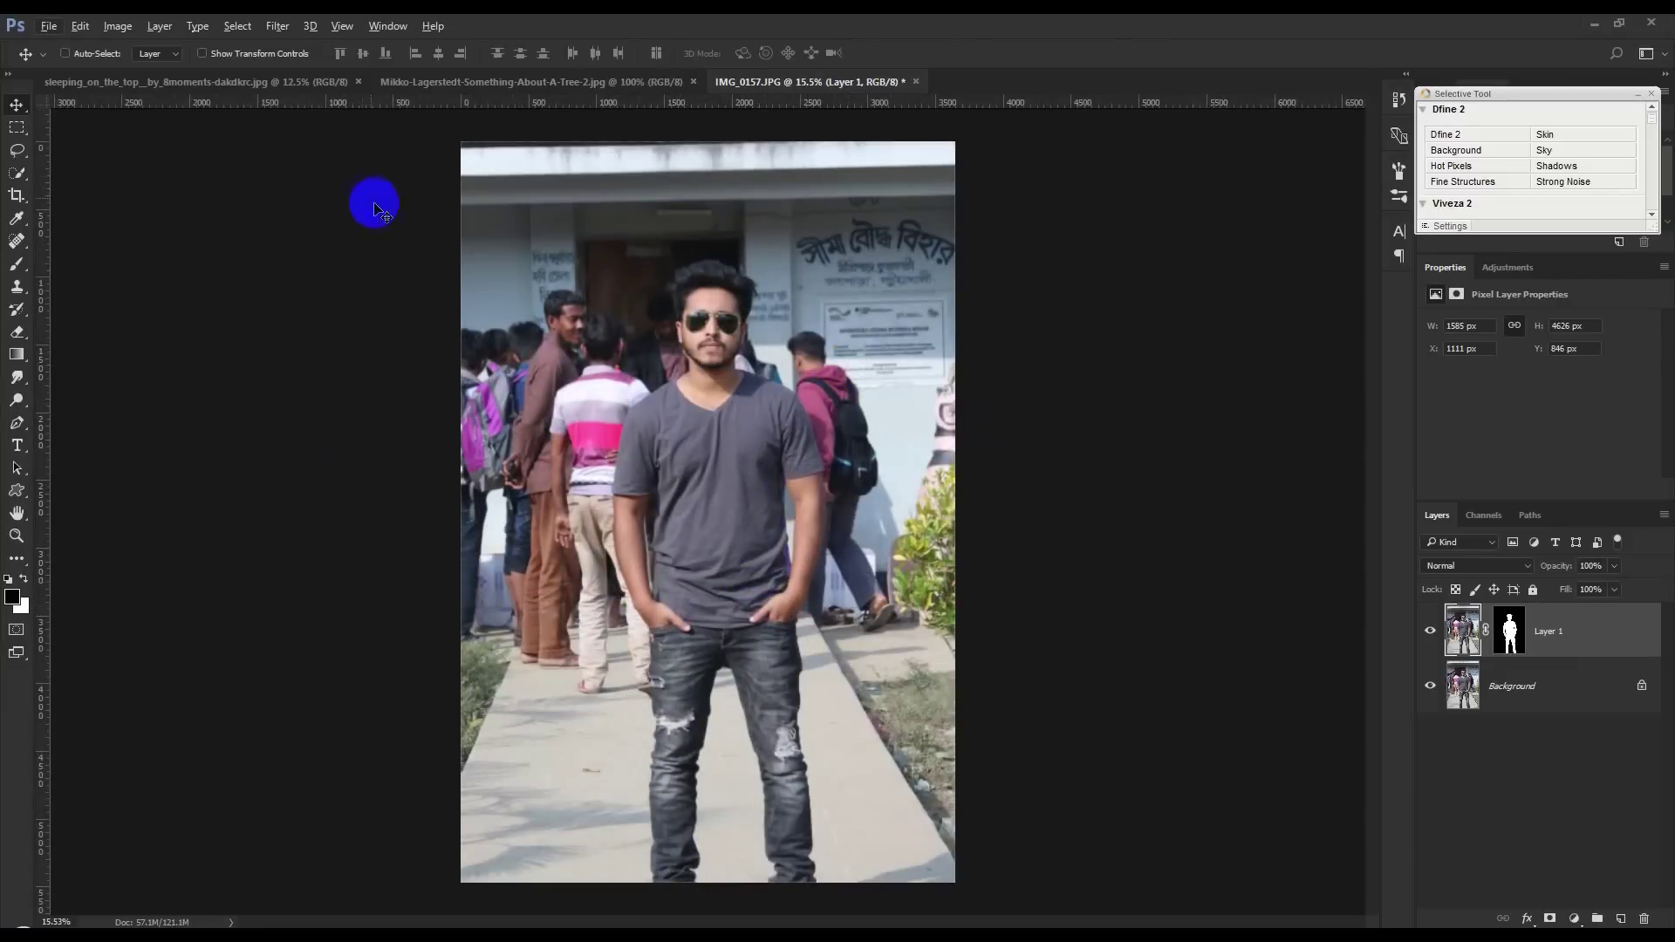
Step: Zoom around the image and select the Pen Tool
scroll(698, 349, up, 2)
scroll(836, 355, up, 1)
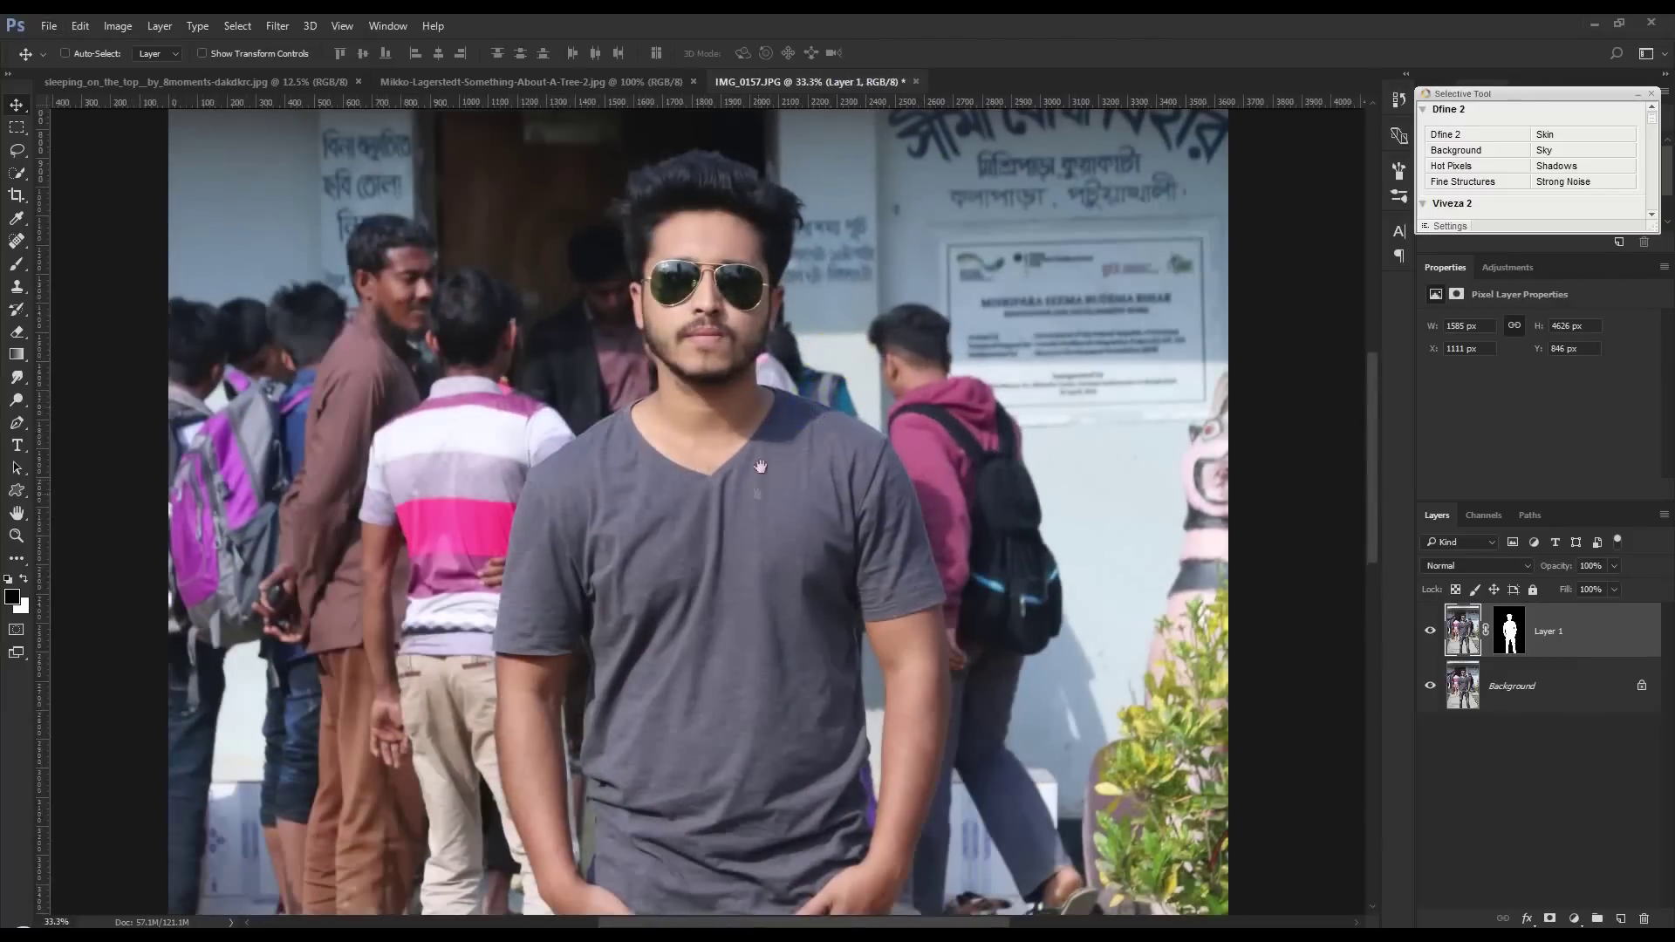
scroll(748, 329, down, 3)
scroll(722, 292, down, 2)
scroll(98, 428, down, 1)
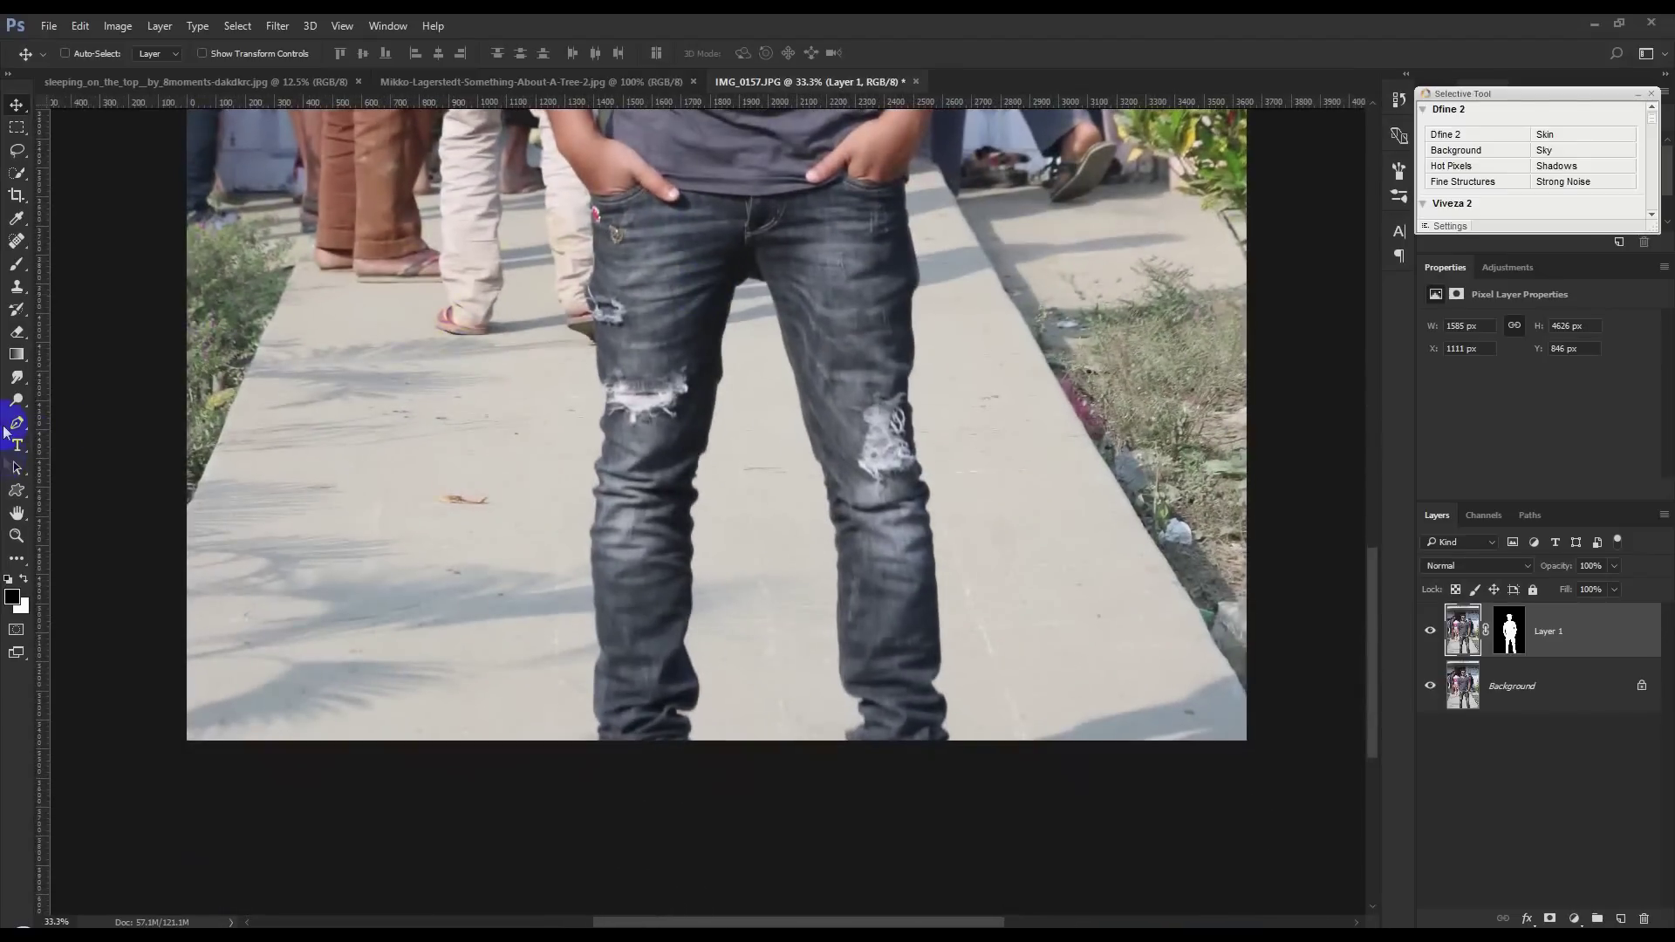
click(16, 423)
click(61, 425)
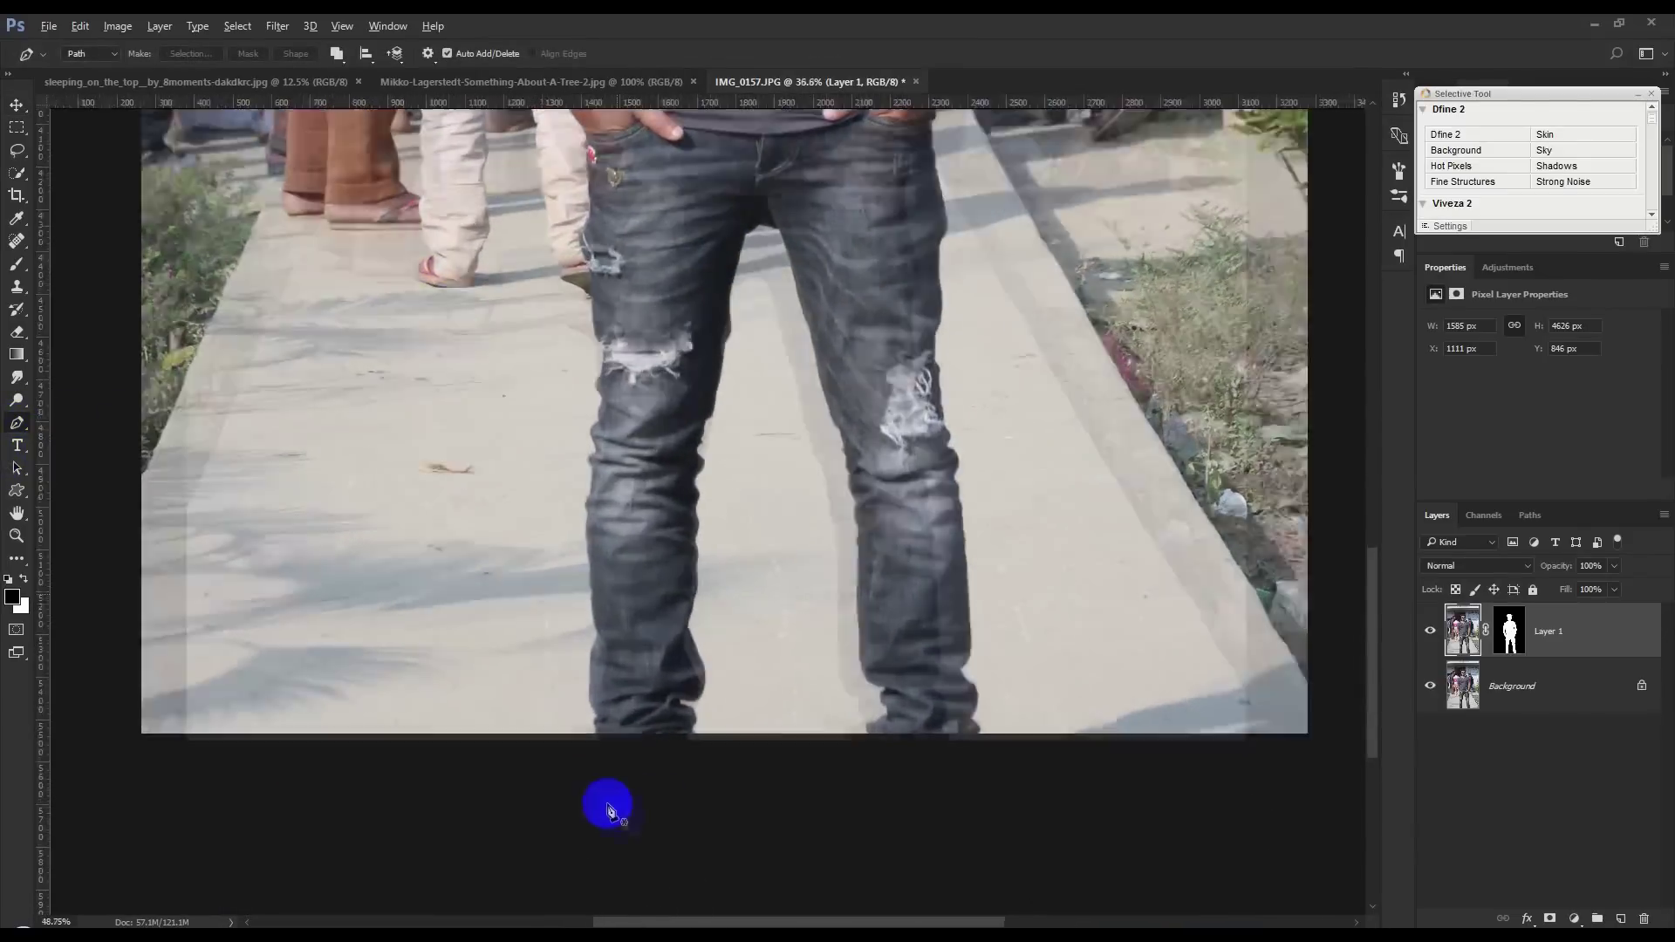
Step: Turn off the Background layer's visibility, leaving the man on transparency
scroll(585, 693, up, 3)
scroll(630, 694, down, 4)
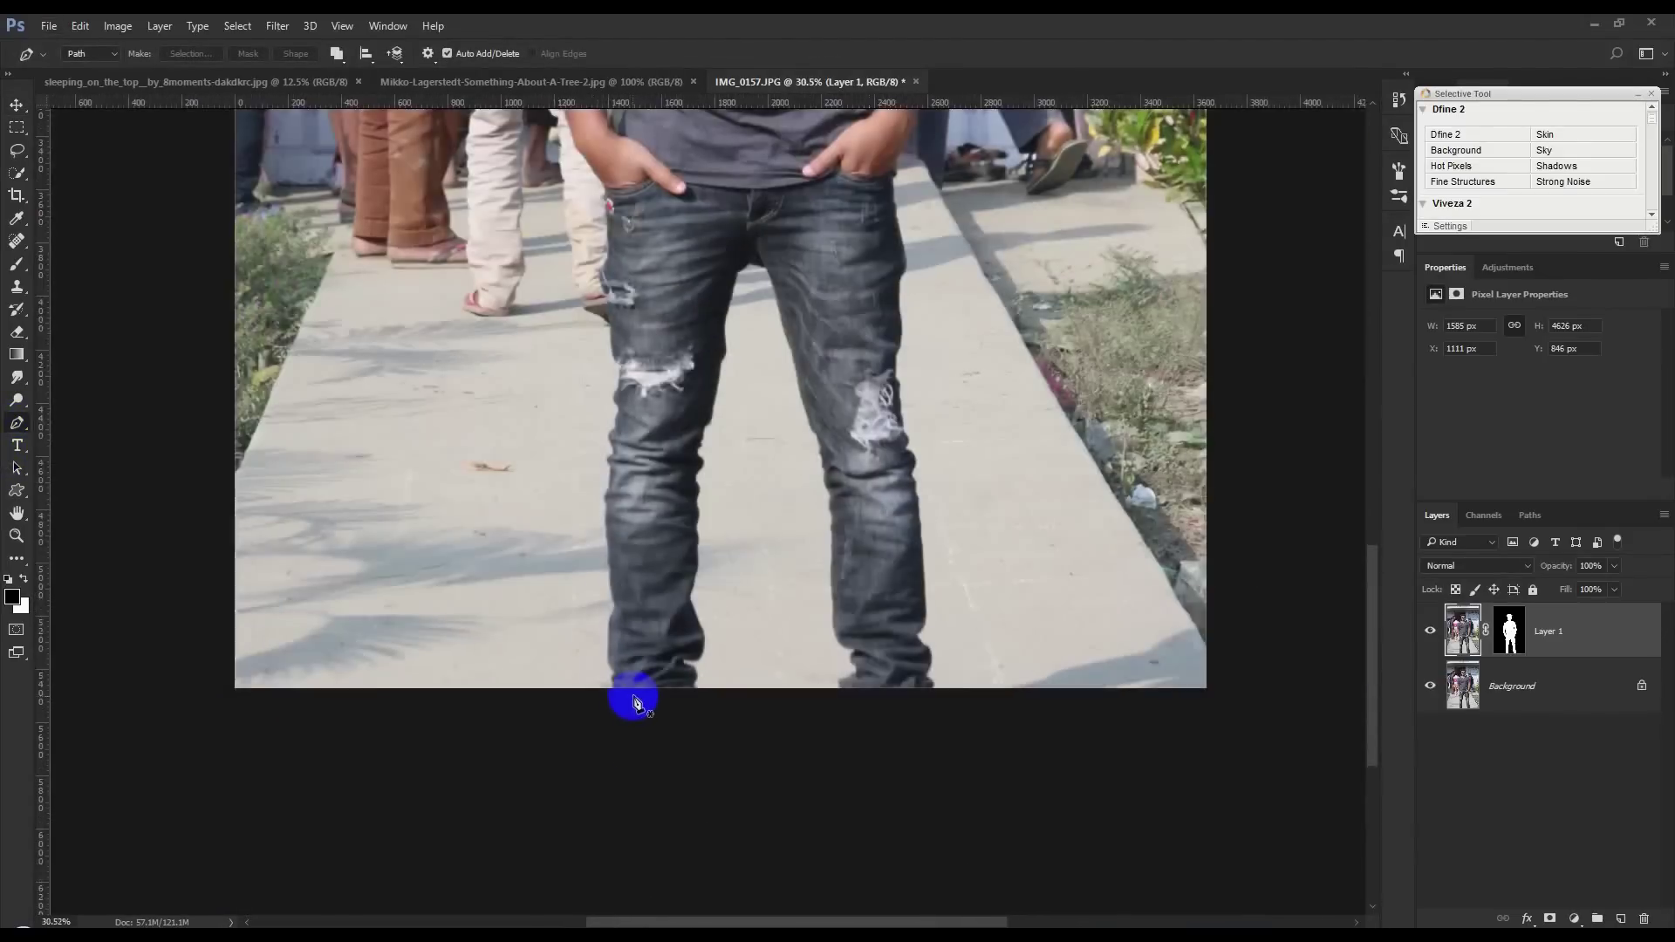
scroll(635, 698, down, 2)
click(1434, 698)
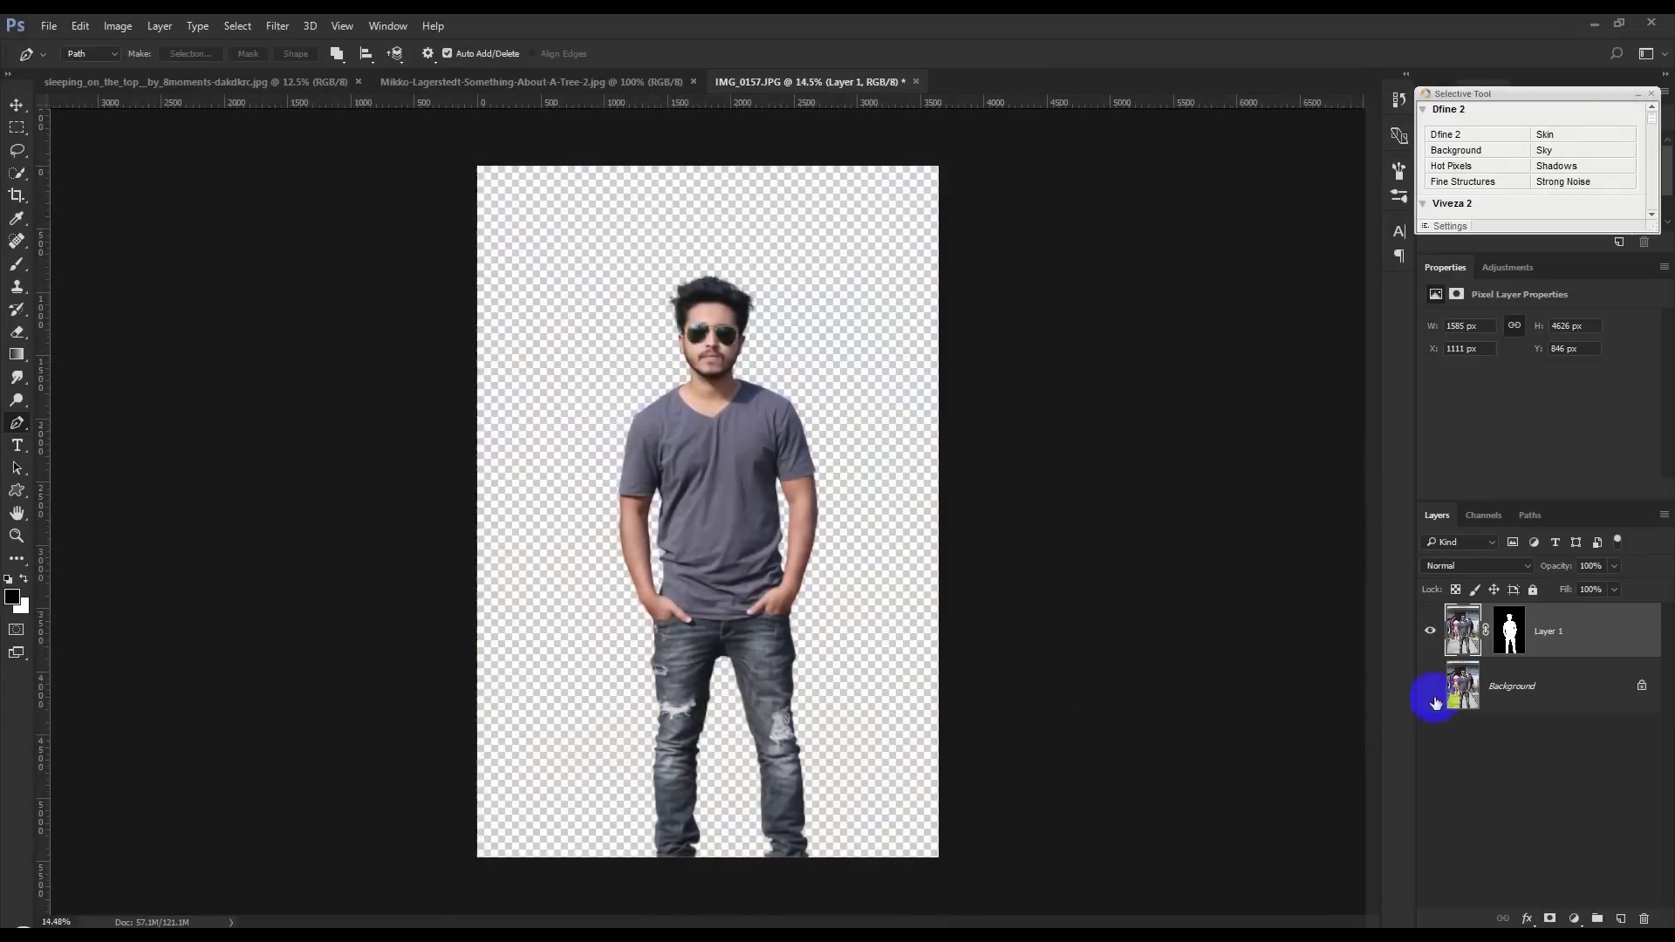
scroll(729, 375, up, 3)
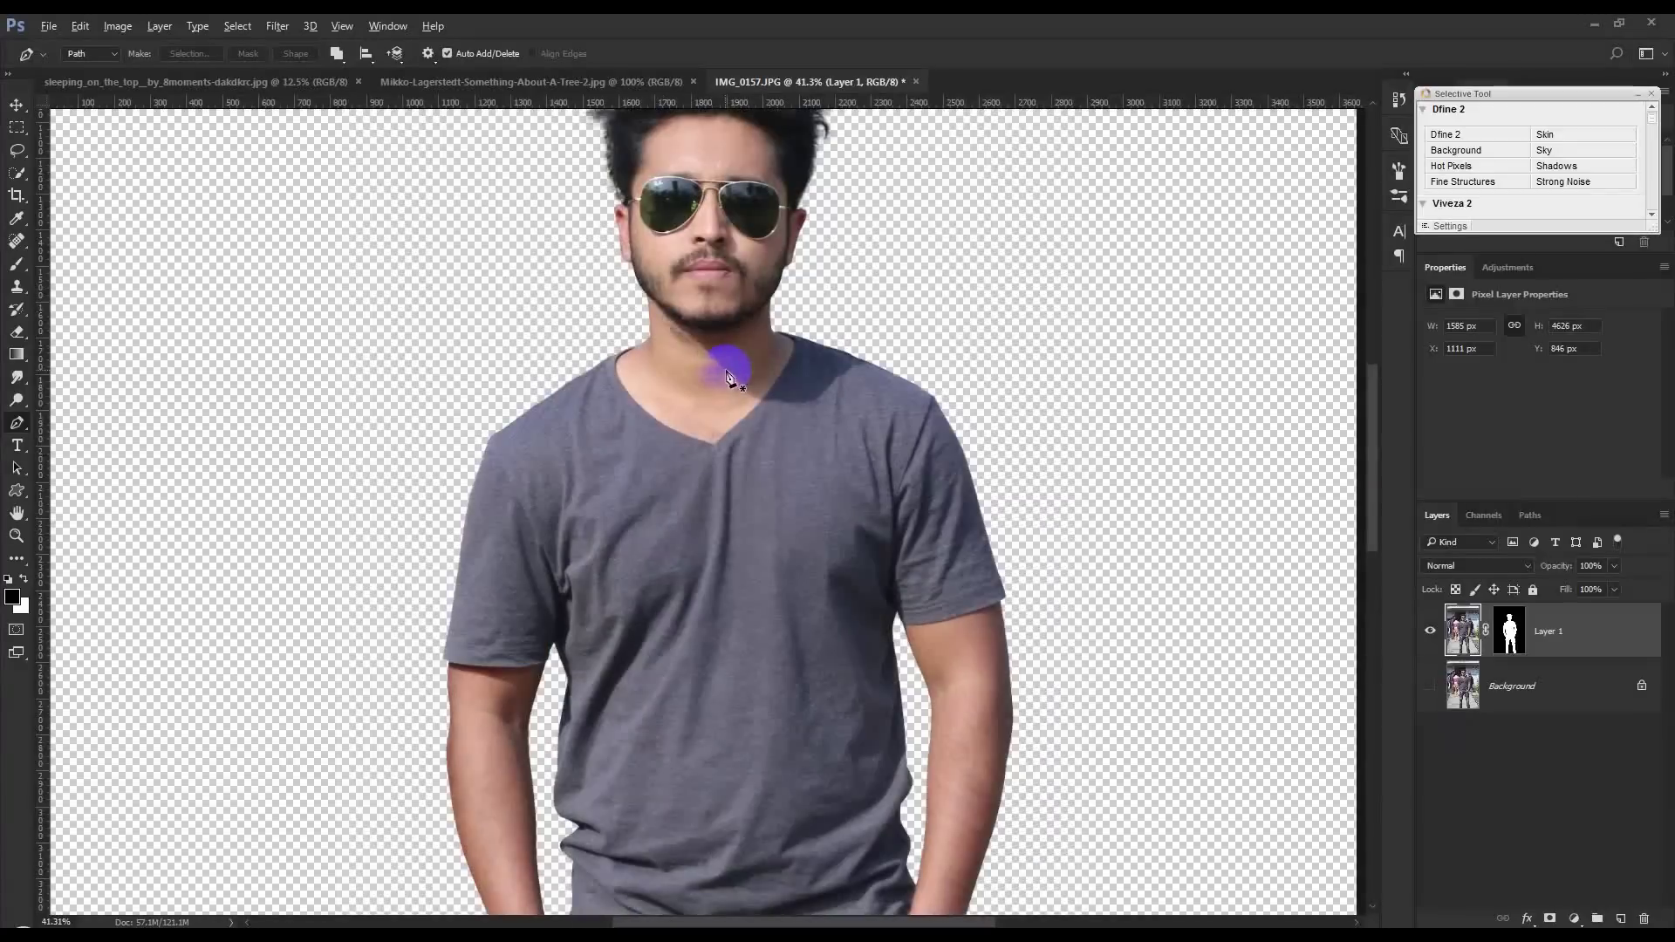
scroll(711, 262, up, 3)
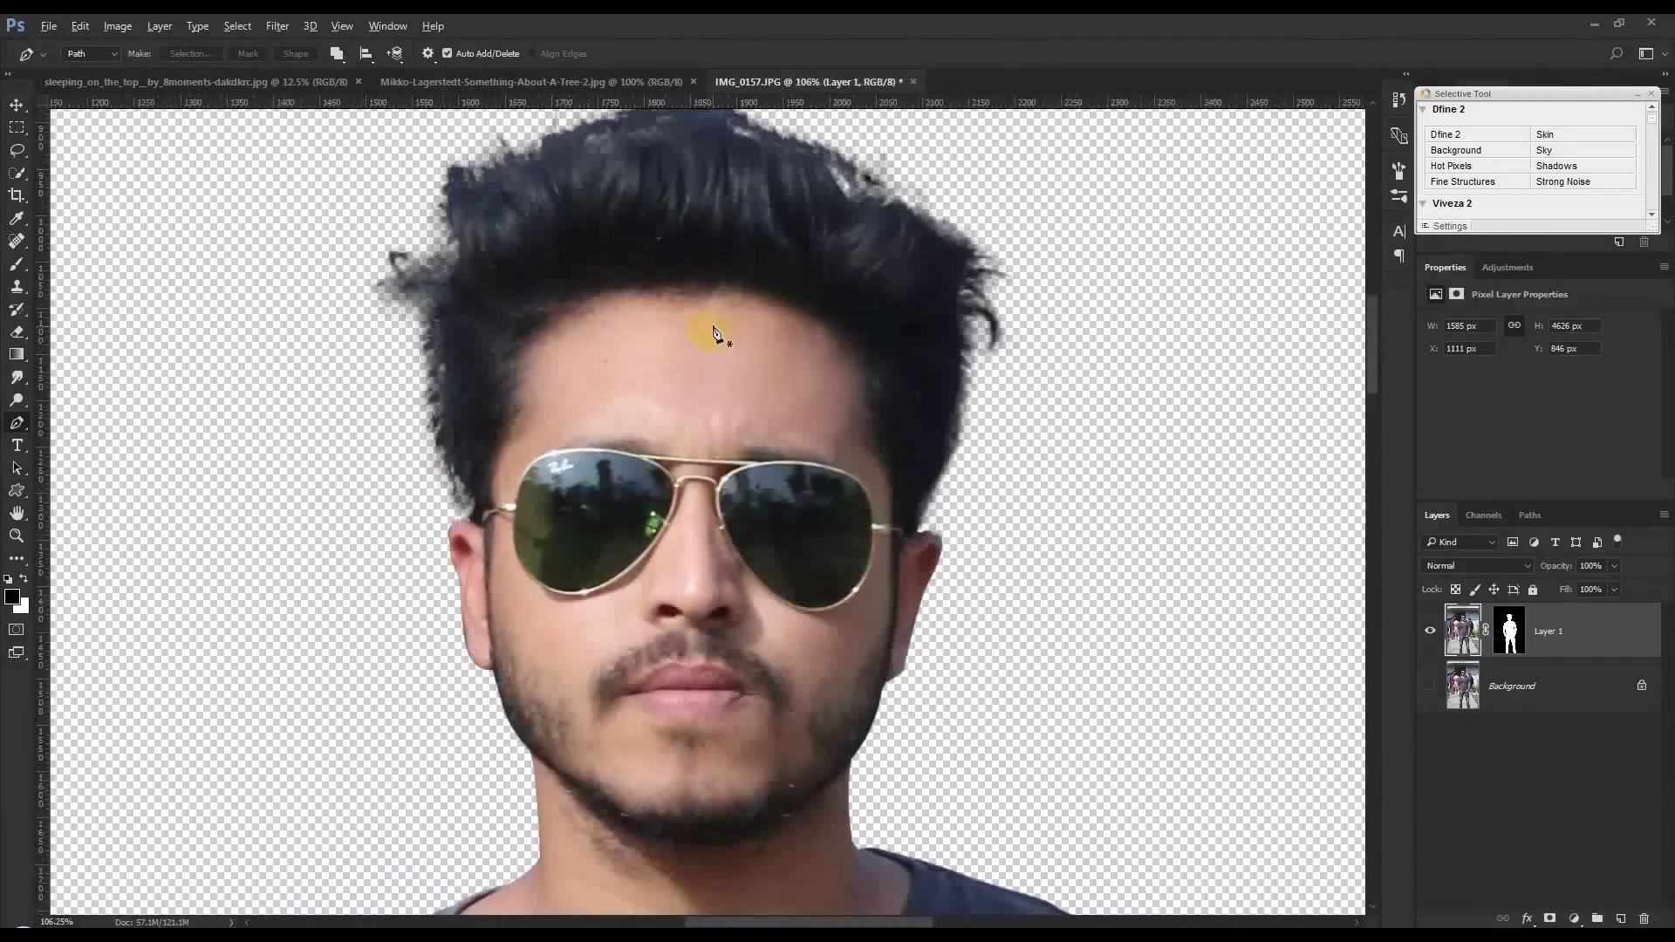
scroll(711, 337, down, 2)
scroll(673, 363, down, 1)
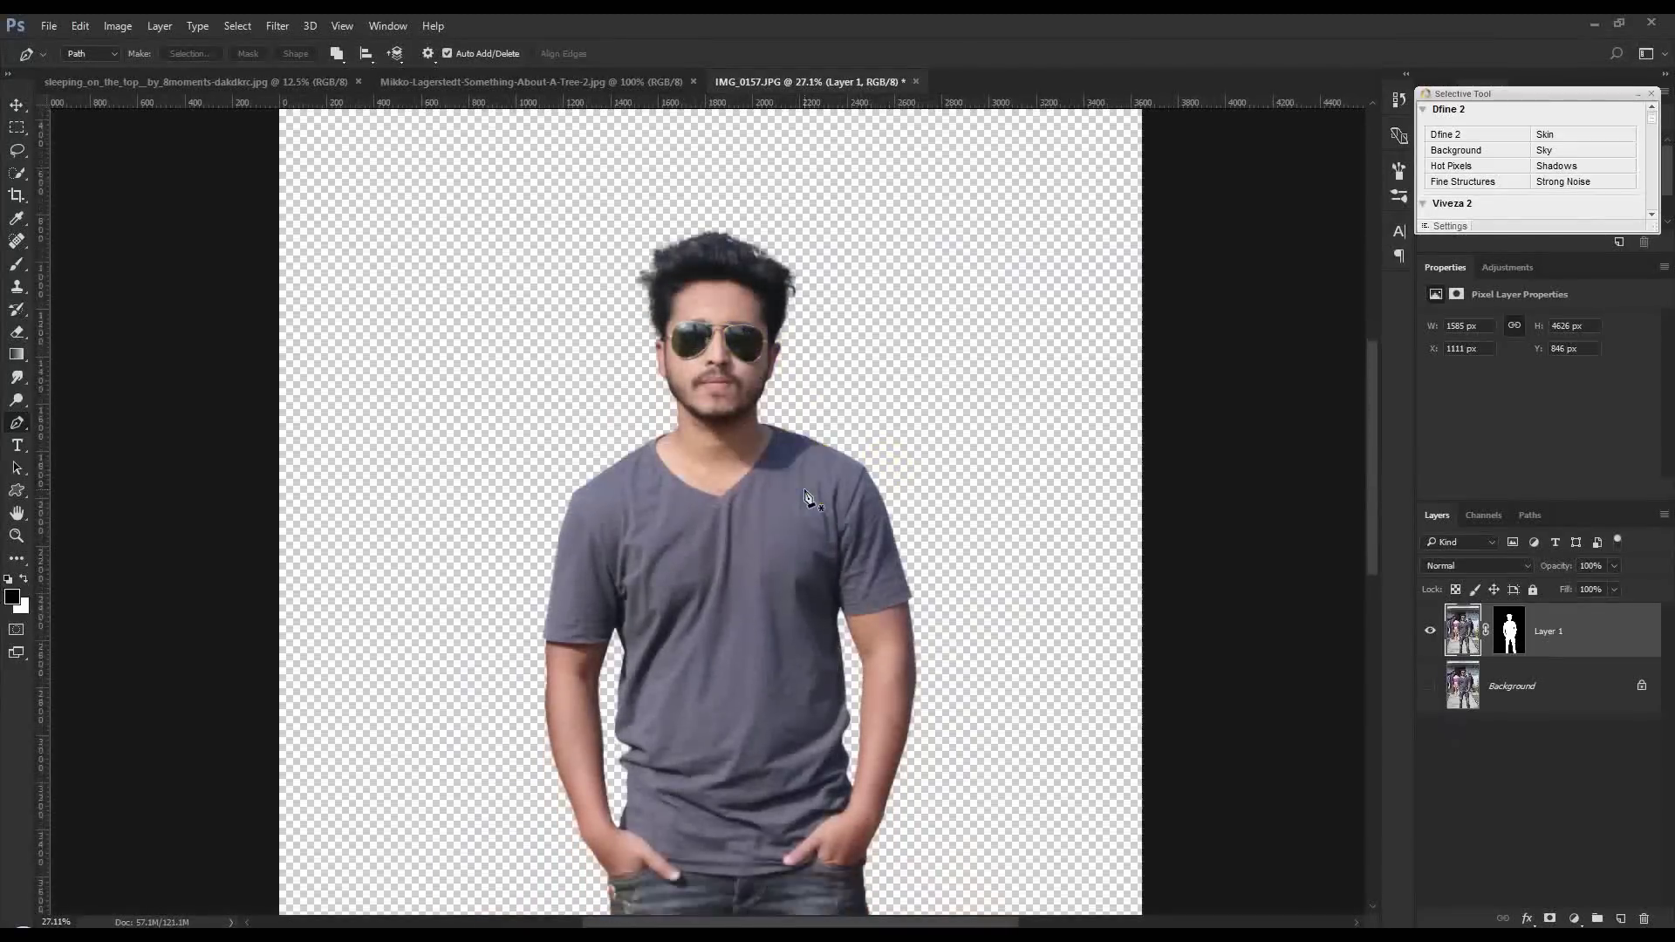
scroll(892, 572, down, 1)
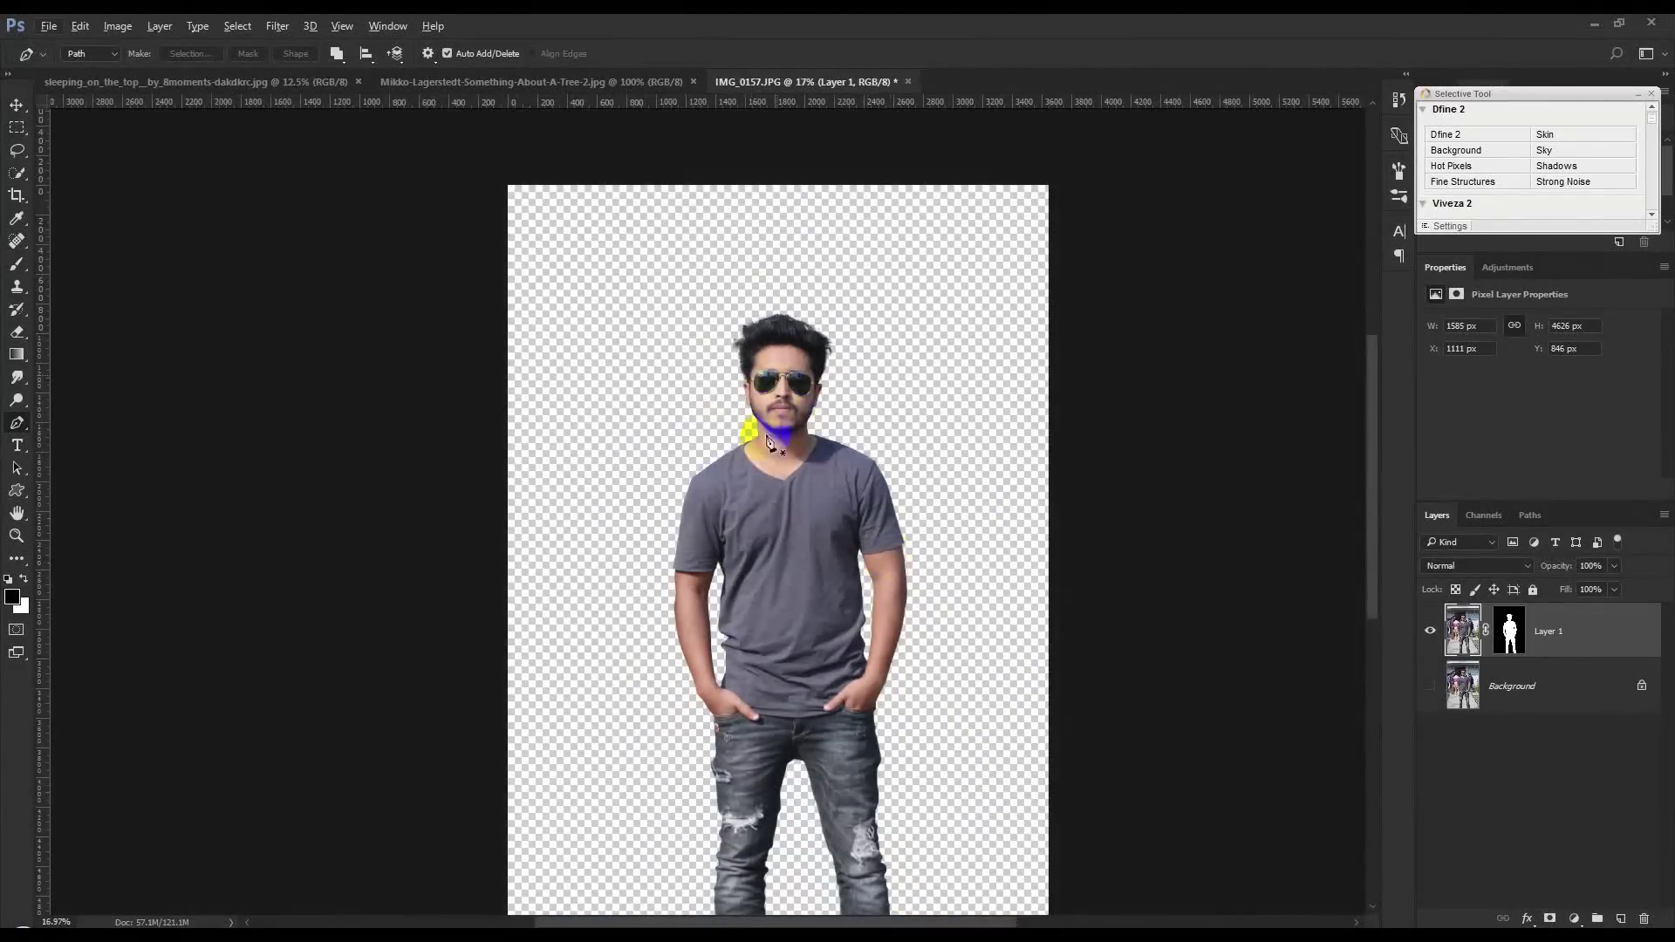
scroll(737, 505, down, 2)
scroll(743, 516, up, 1)
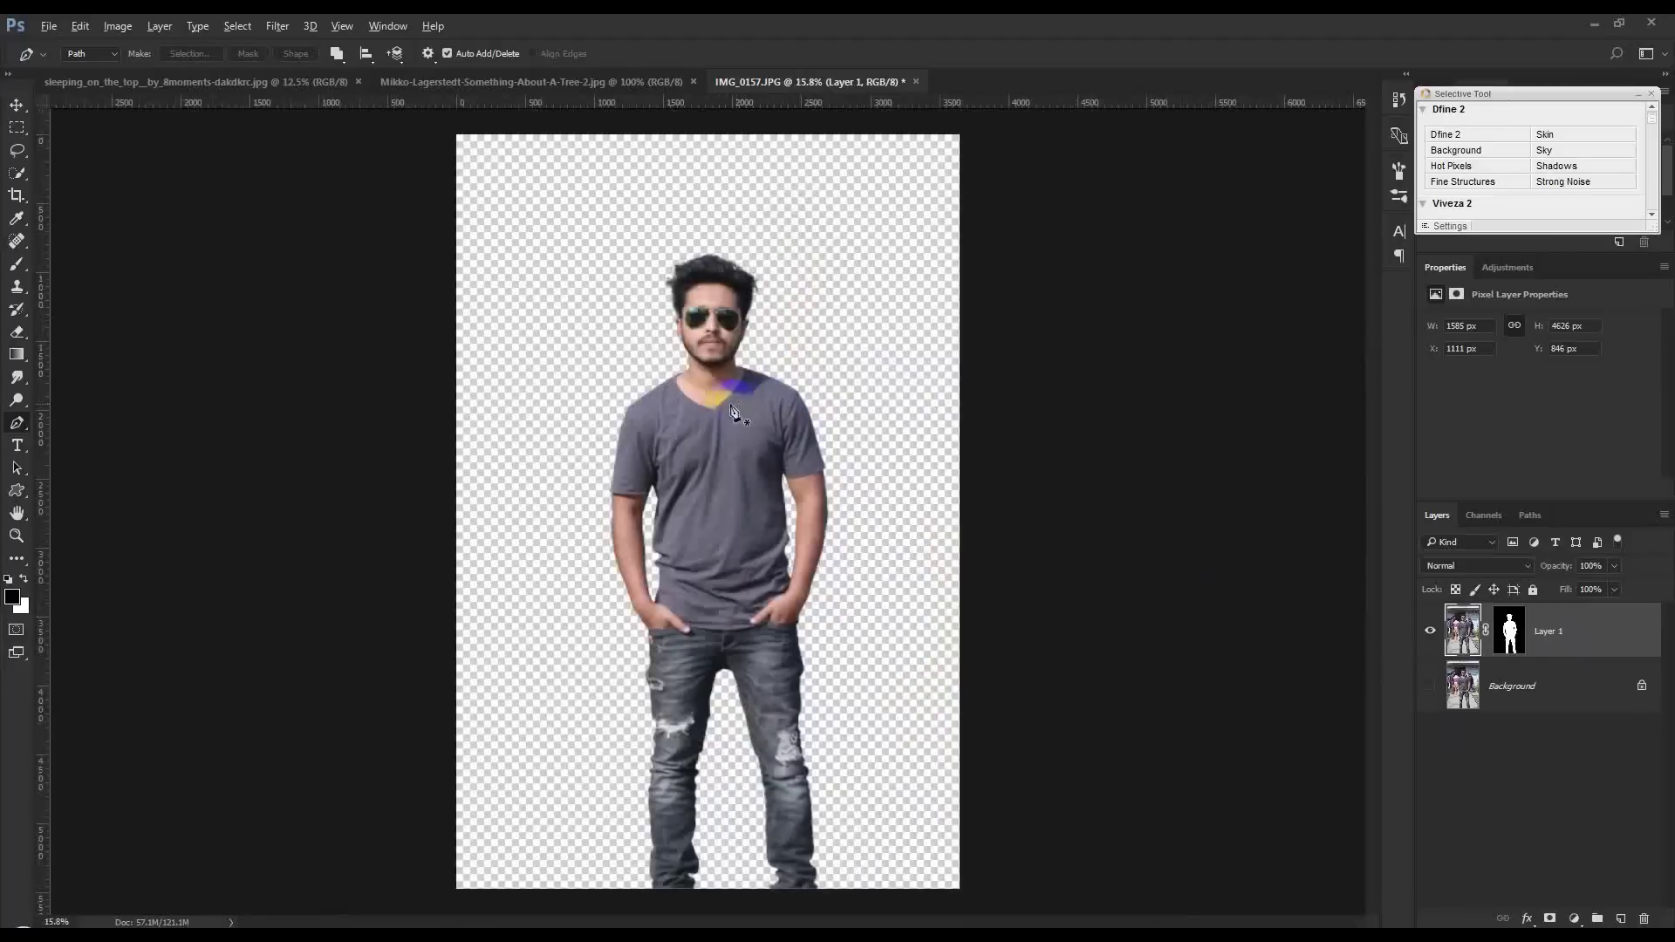
click(281, 28)
Step: Apply Camera Raw with Exposure -0.40, Shadows -34, Whites -53 and Highlights -15
click(301, 122)
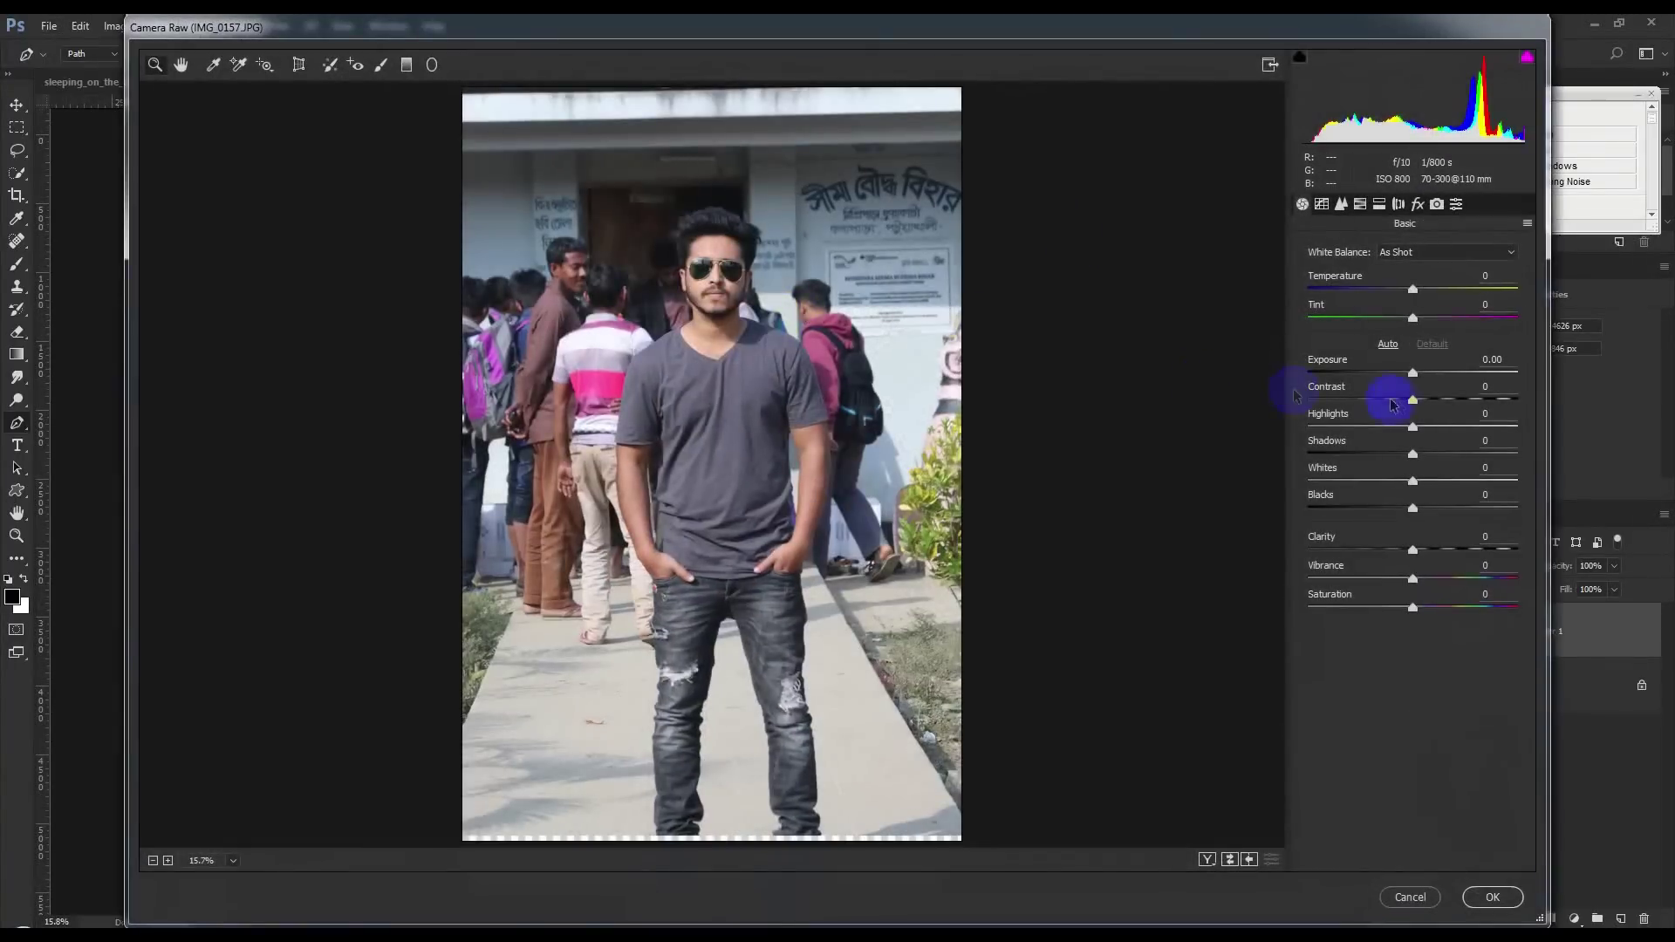
mouse_move(1413, 375)
mouse_down()
mouse_move(1391, 374)
mouse_move(1405, 375)
mouse_up()
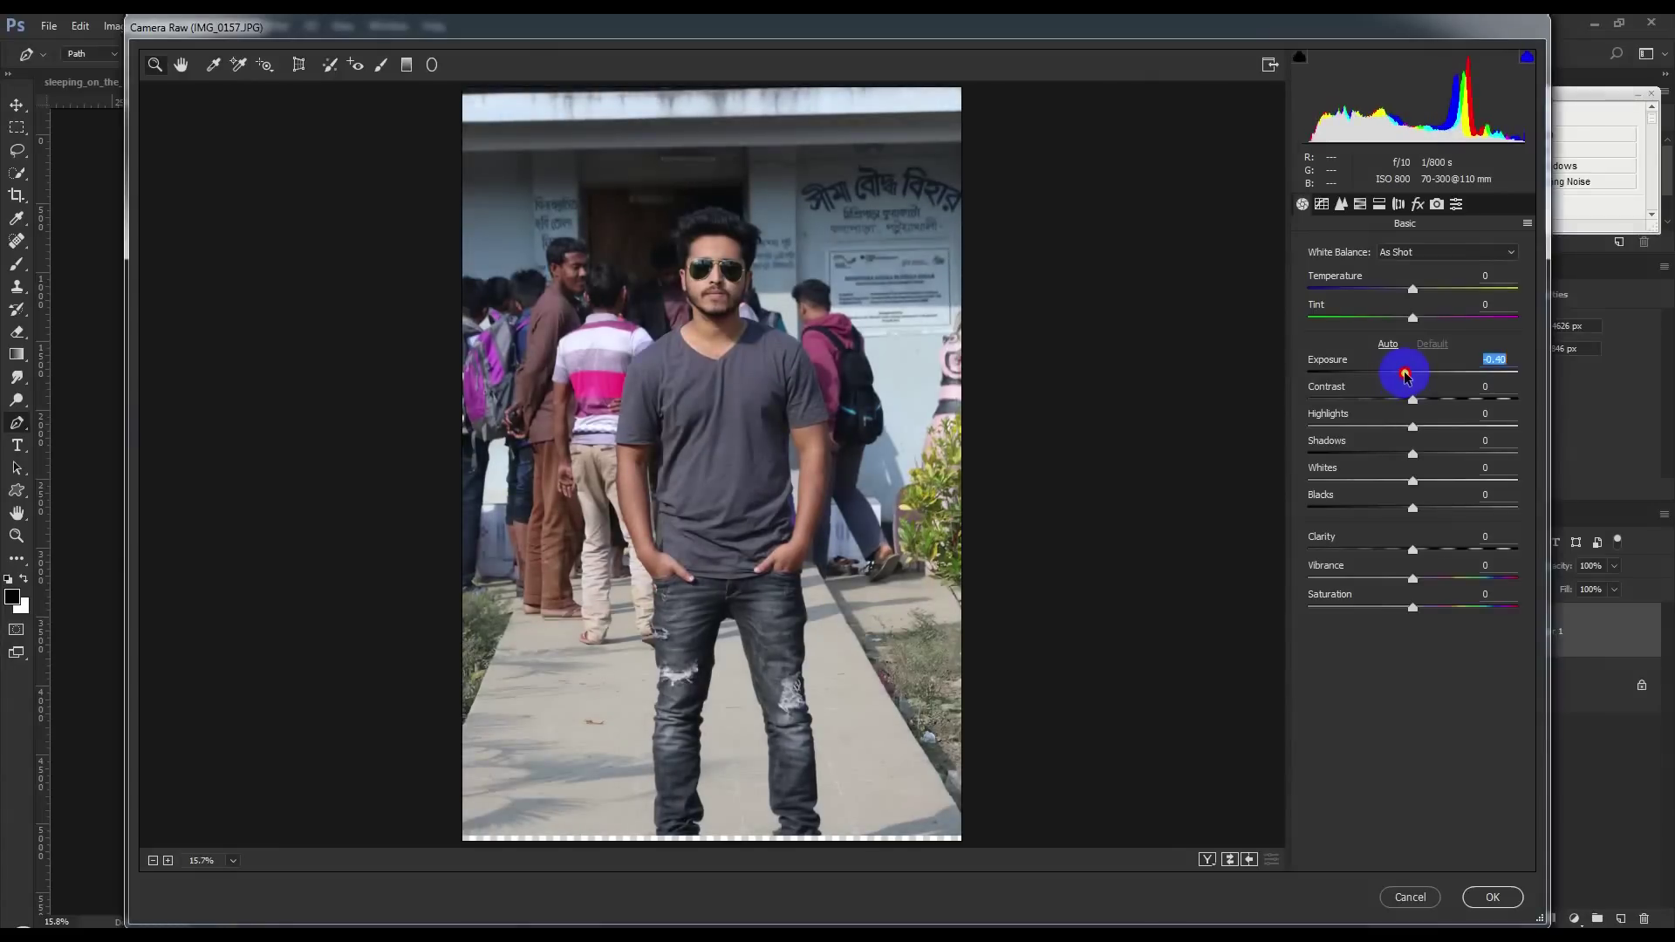
mouse_move(1413, 456)
mouse_down()
mouse_move(1349, 458)
mouse_move(1375, 454)
mouse_move(1355, 479)
mouse_up()
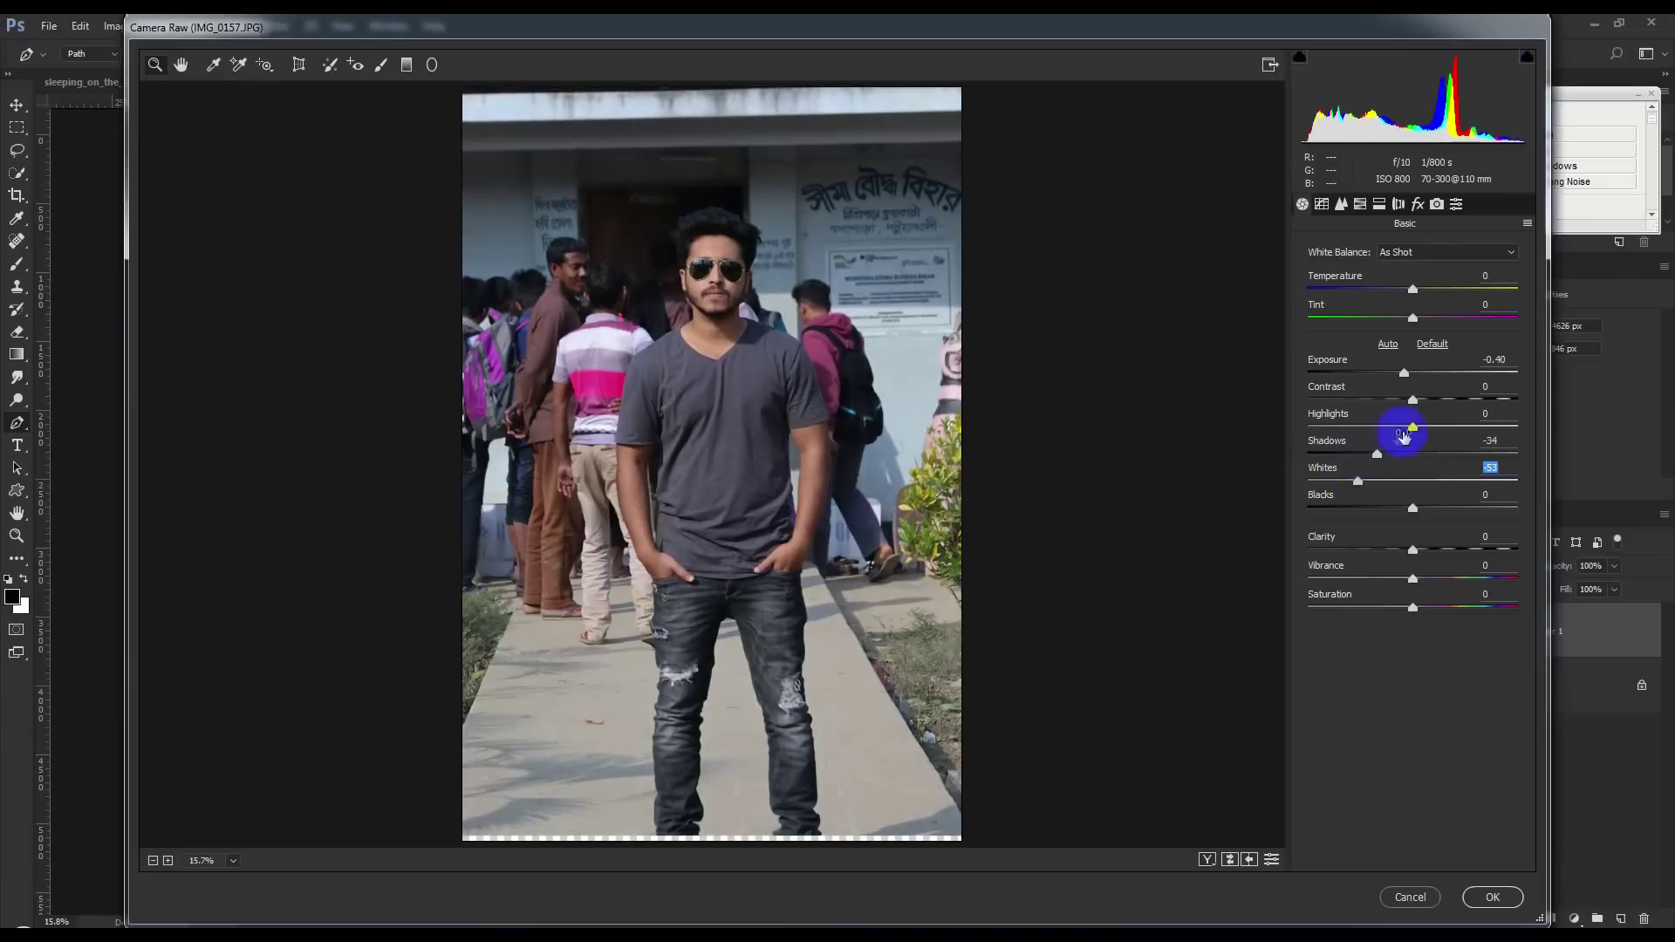
drag(1412, 426, 1396, 427)
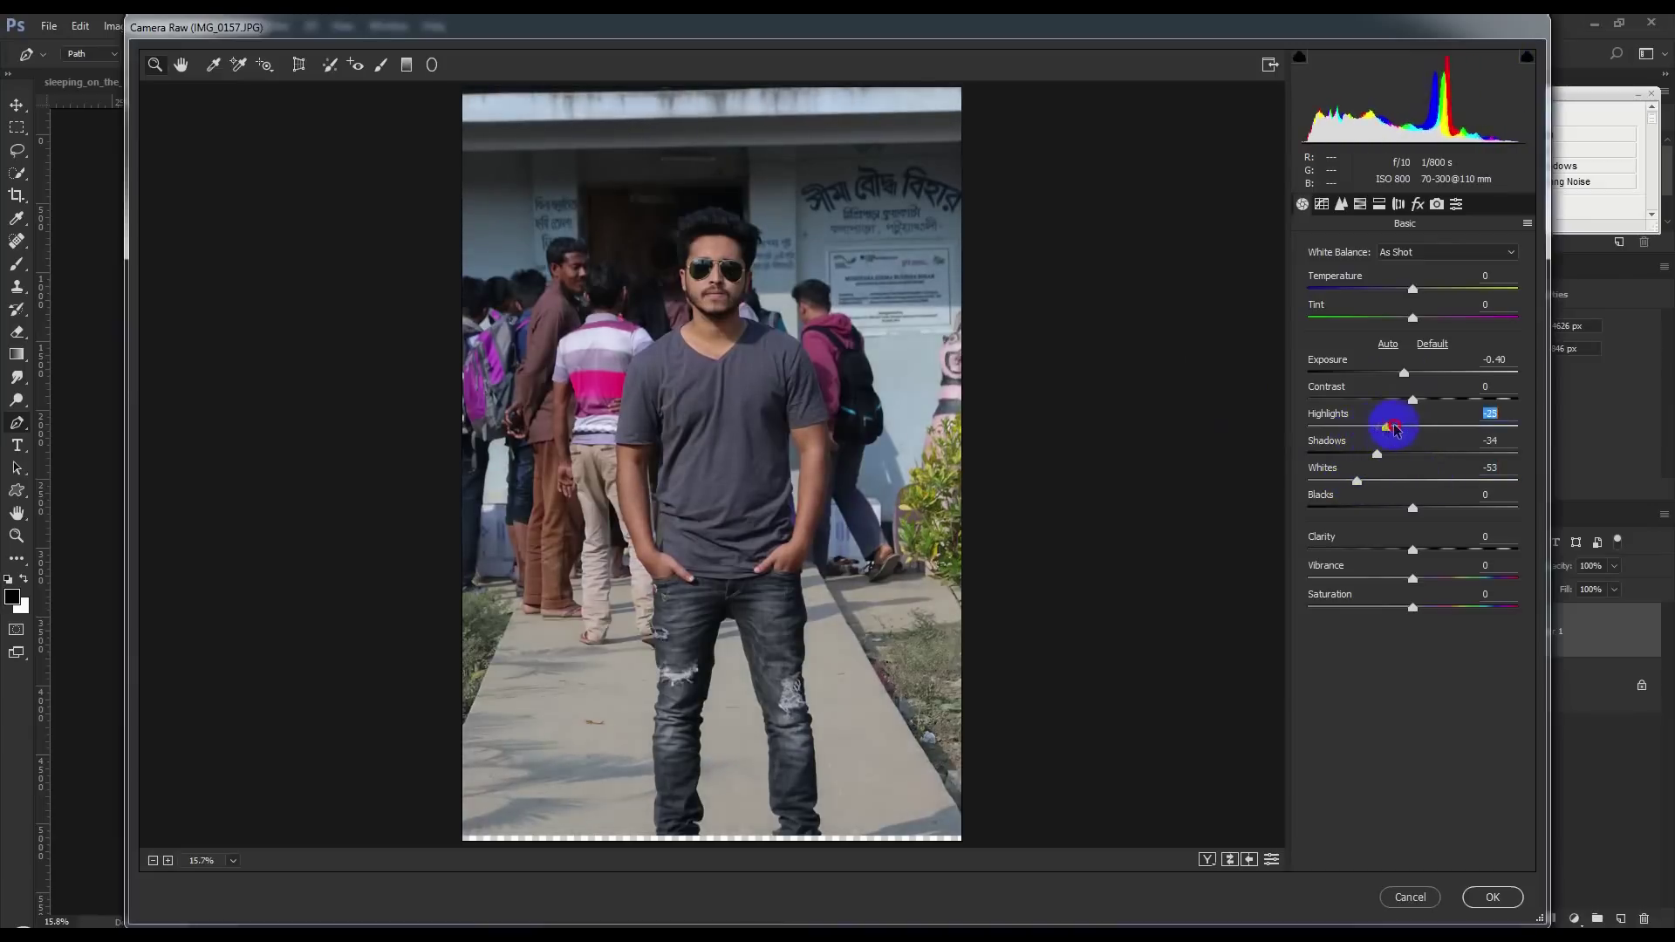
click(1492, 897)
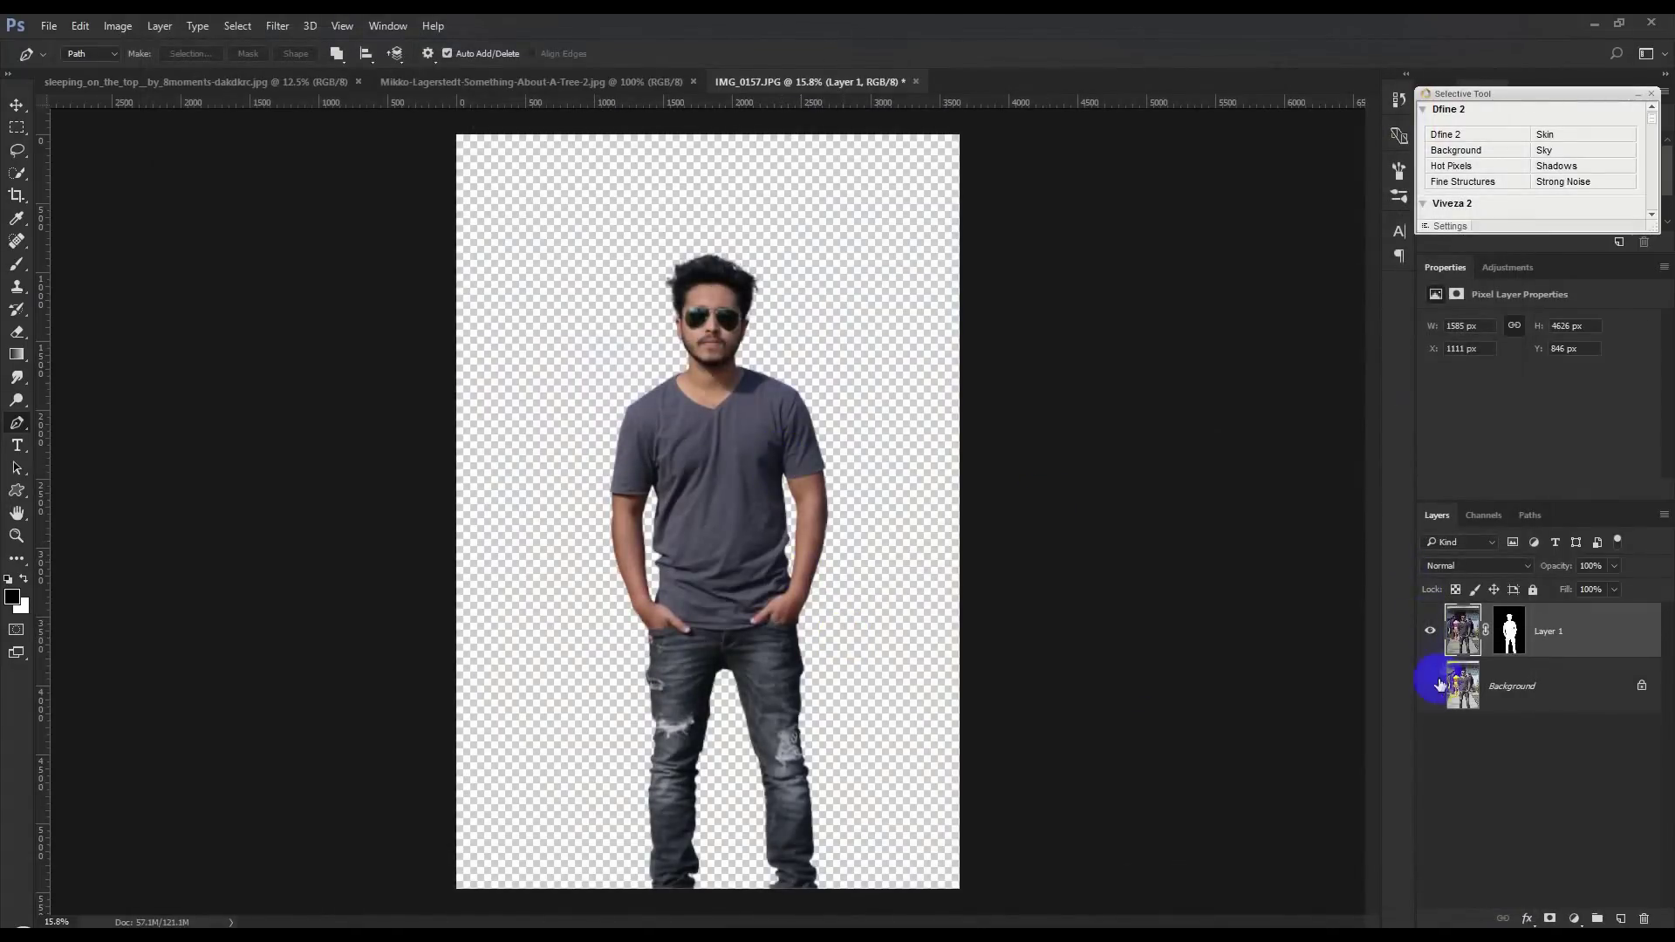
Step: Toggle the cut-out layer's visibility and switch to the Move Tool
click(1429, 631)
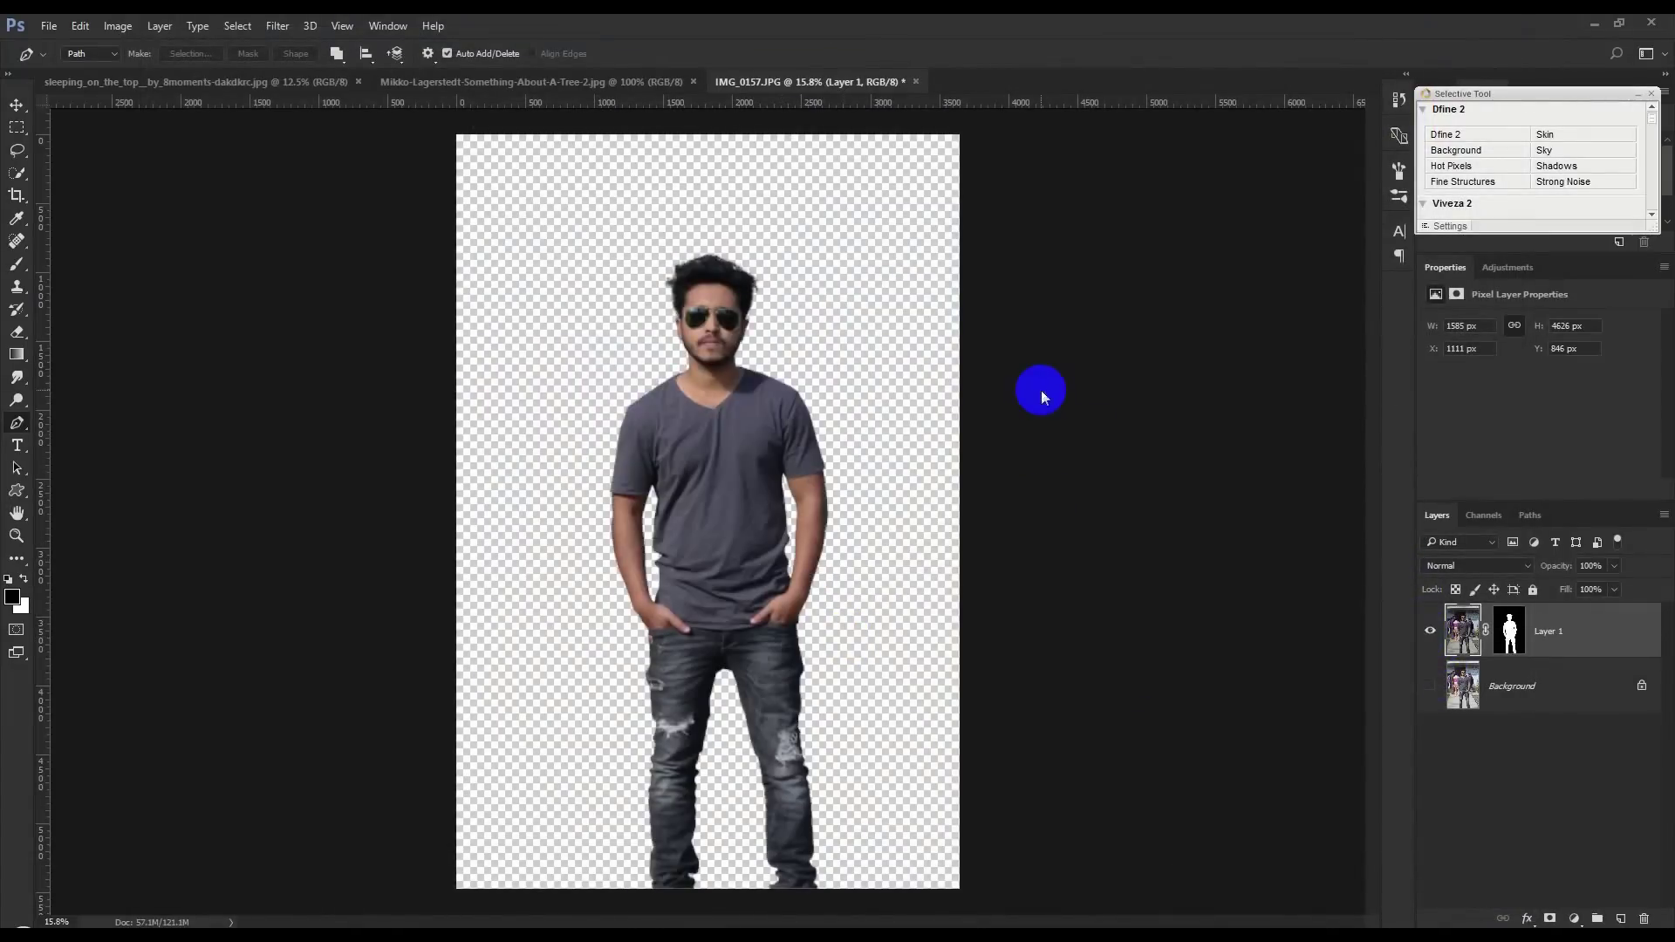
click(16, 105)
scroll(637, 430, down, 1)
scroll(730, 459, up, 2)
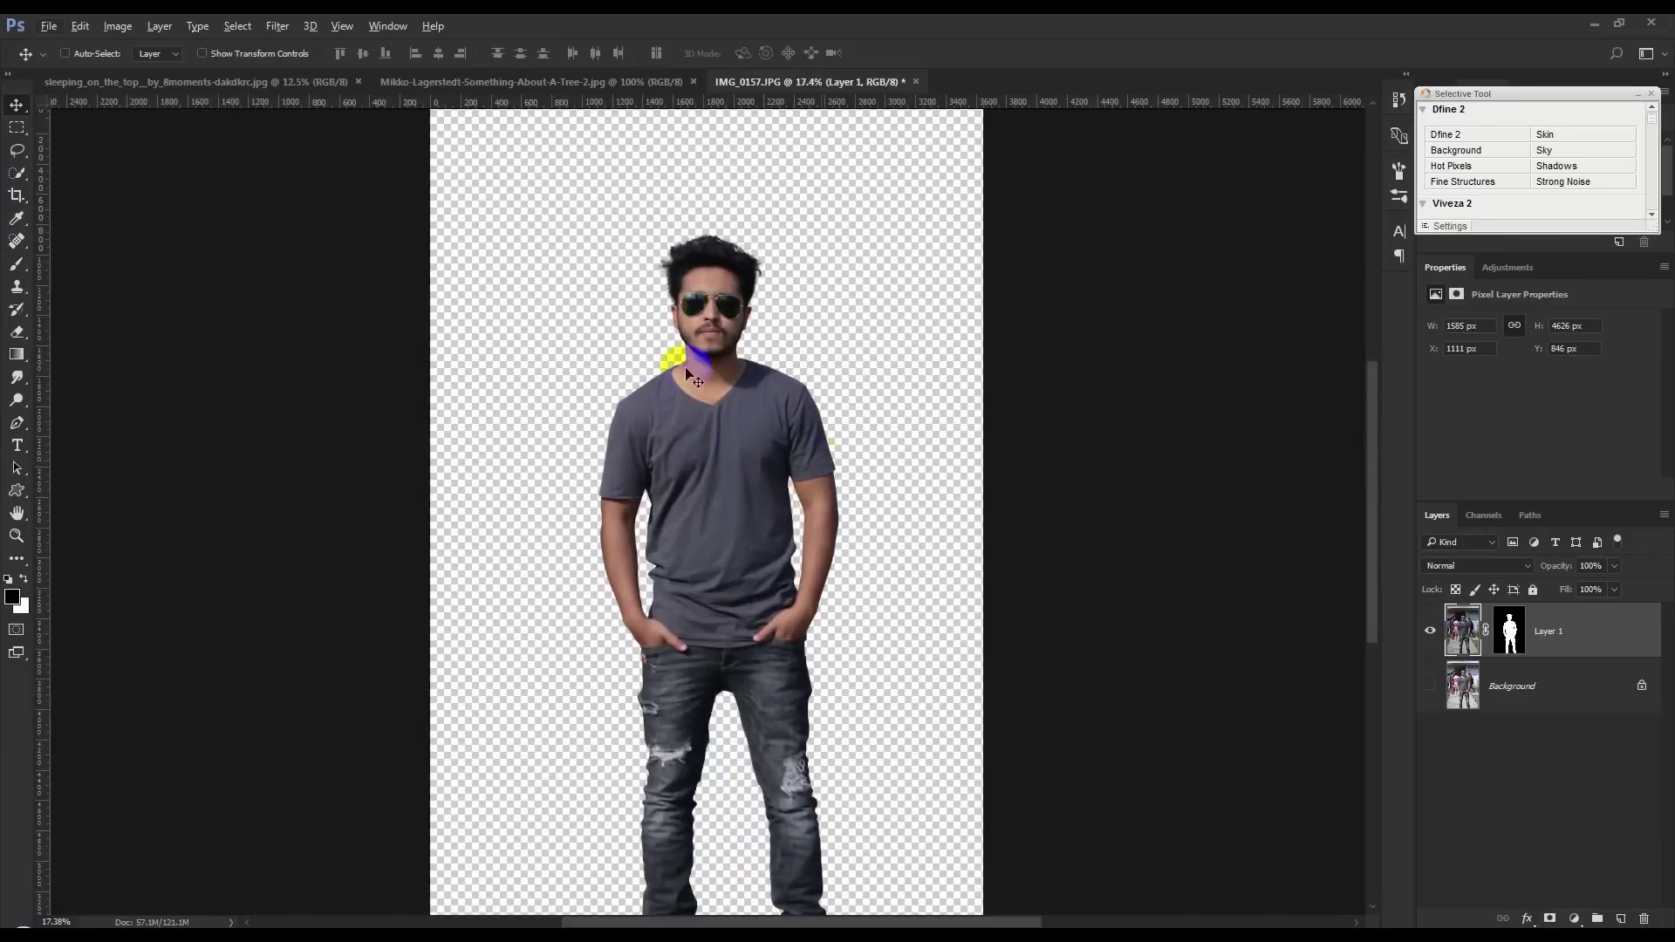
Step: Create a new 1920 × 1080 px, 72 ppi document with a white background
click(54, 26)
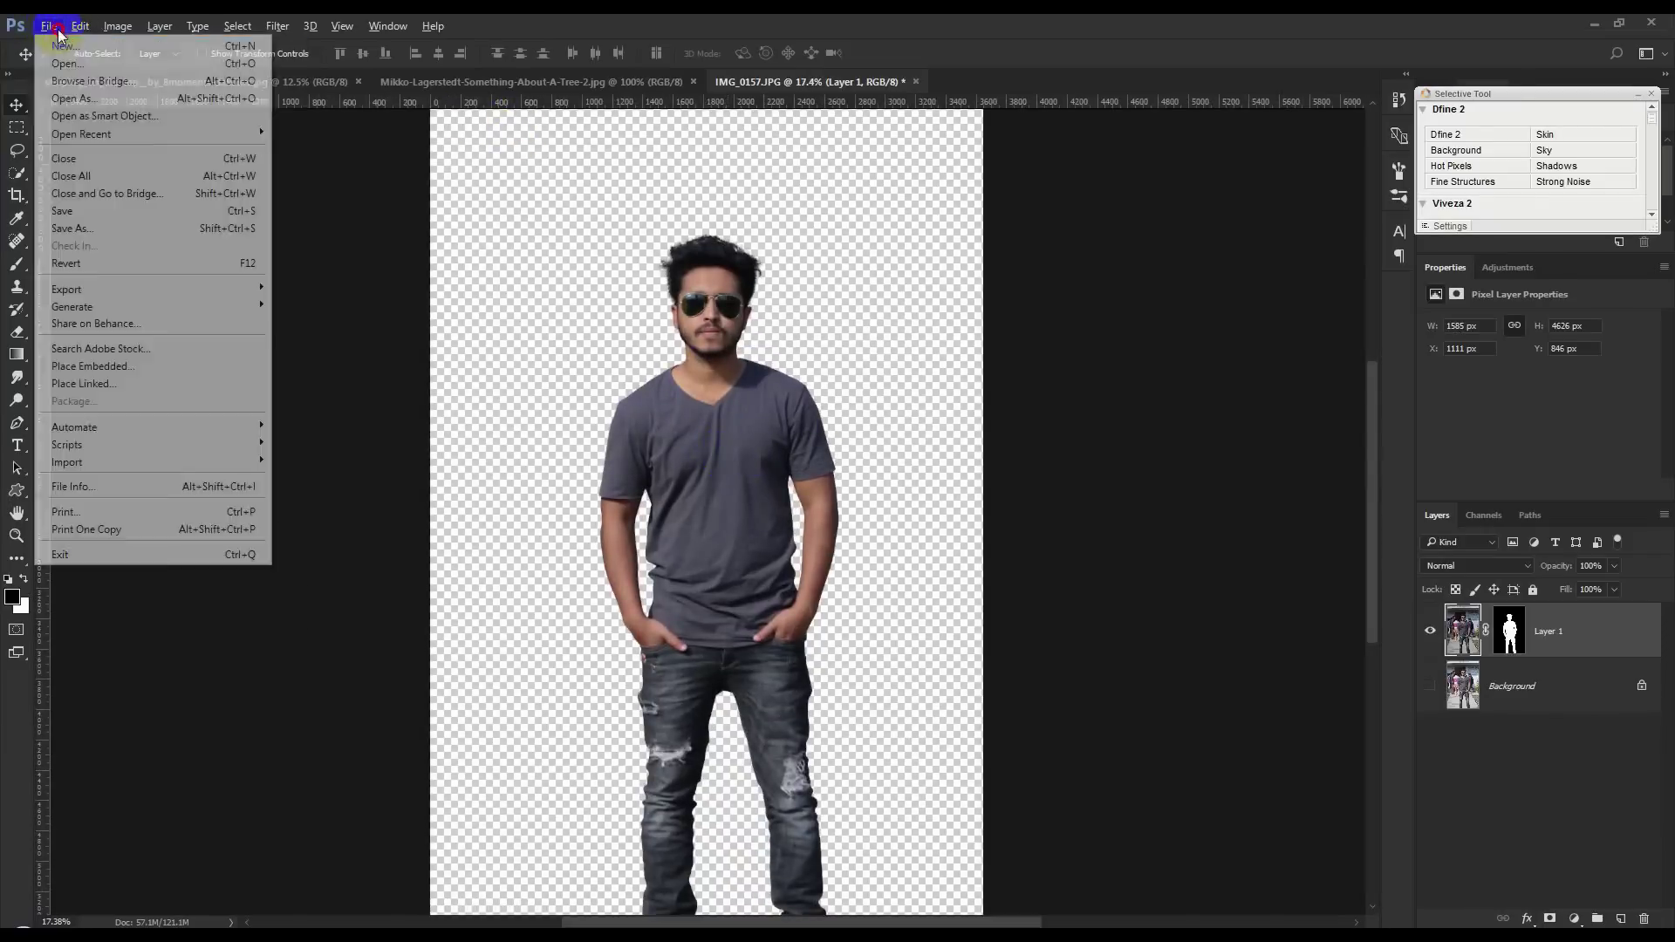
click(65, 45)
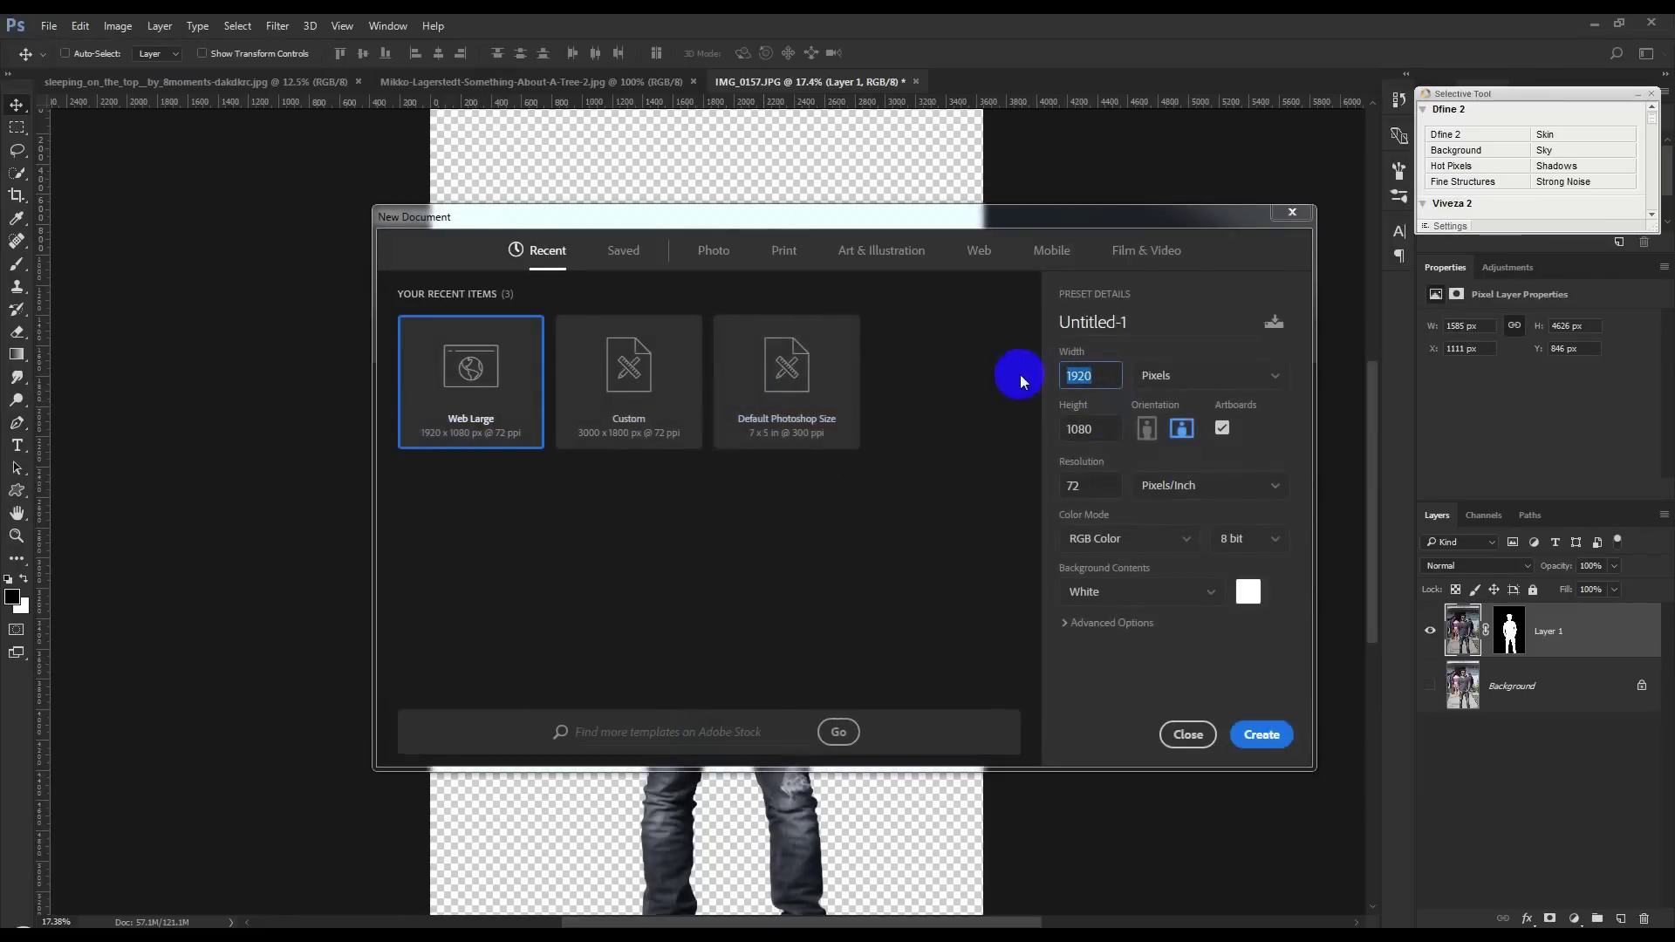
double_click(1082, 376)
click(1106, 429)
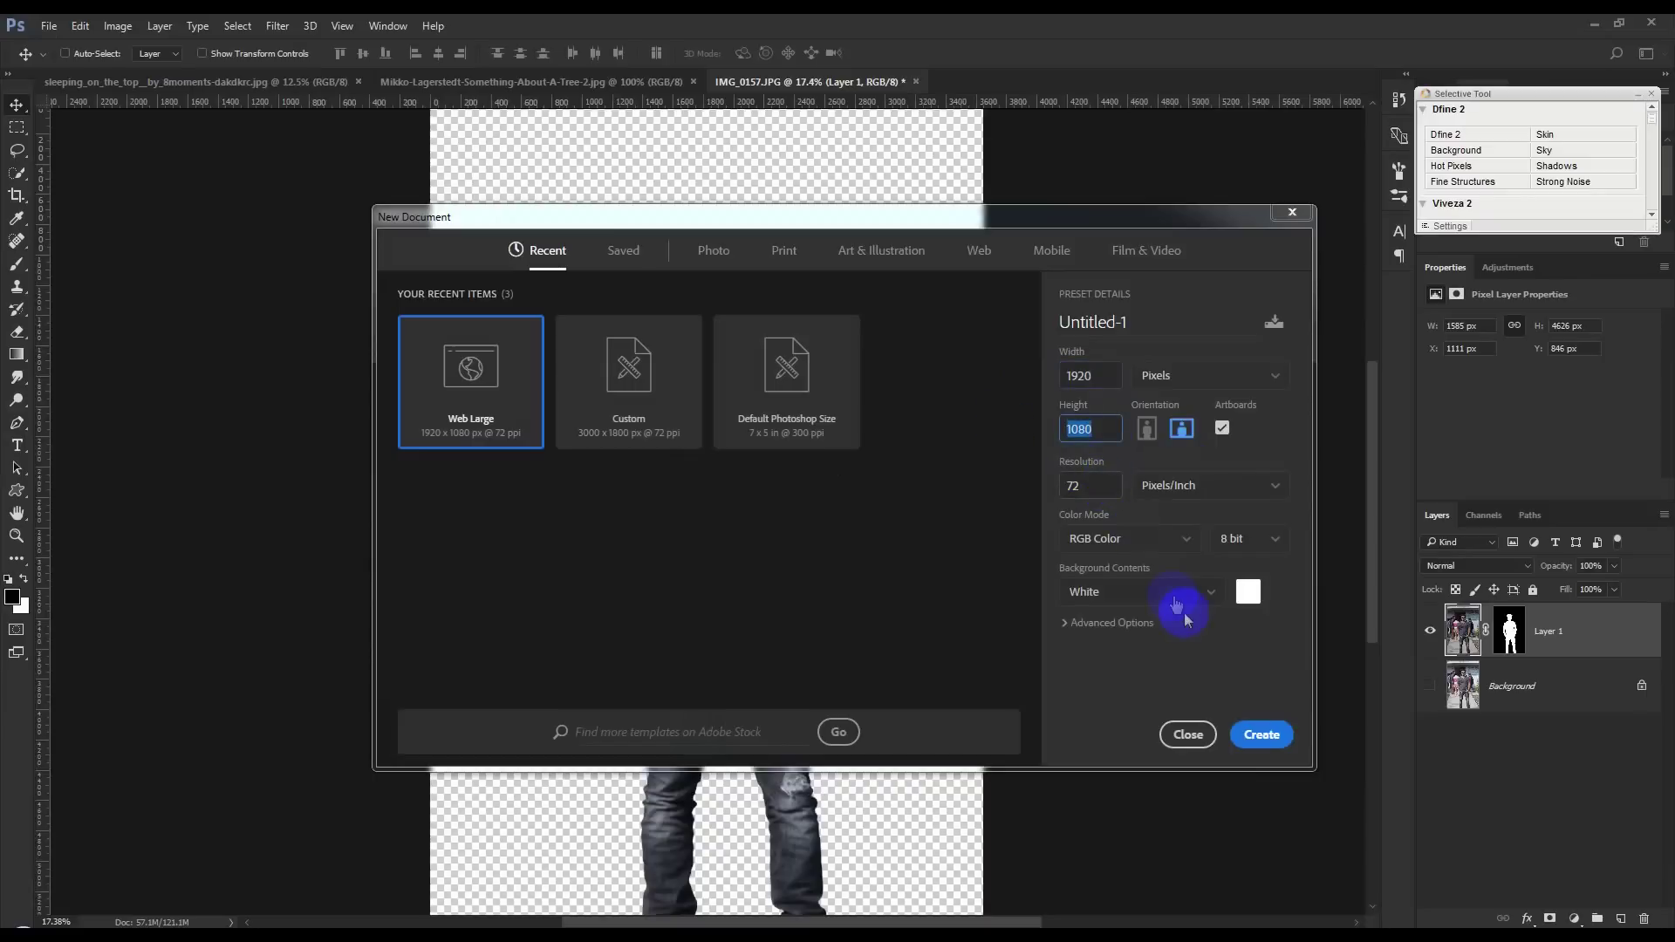
click(1270, 735)
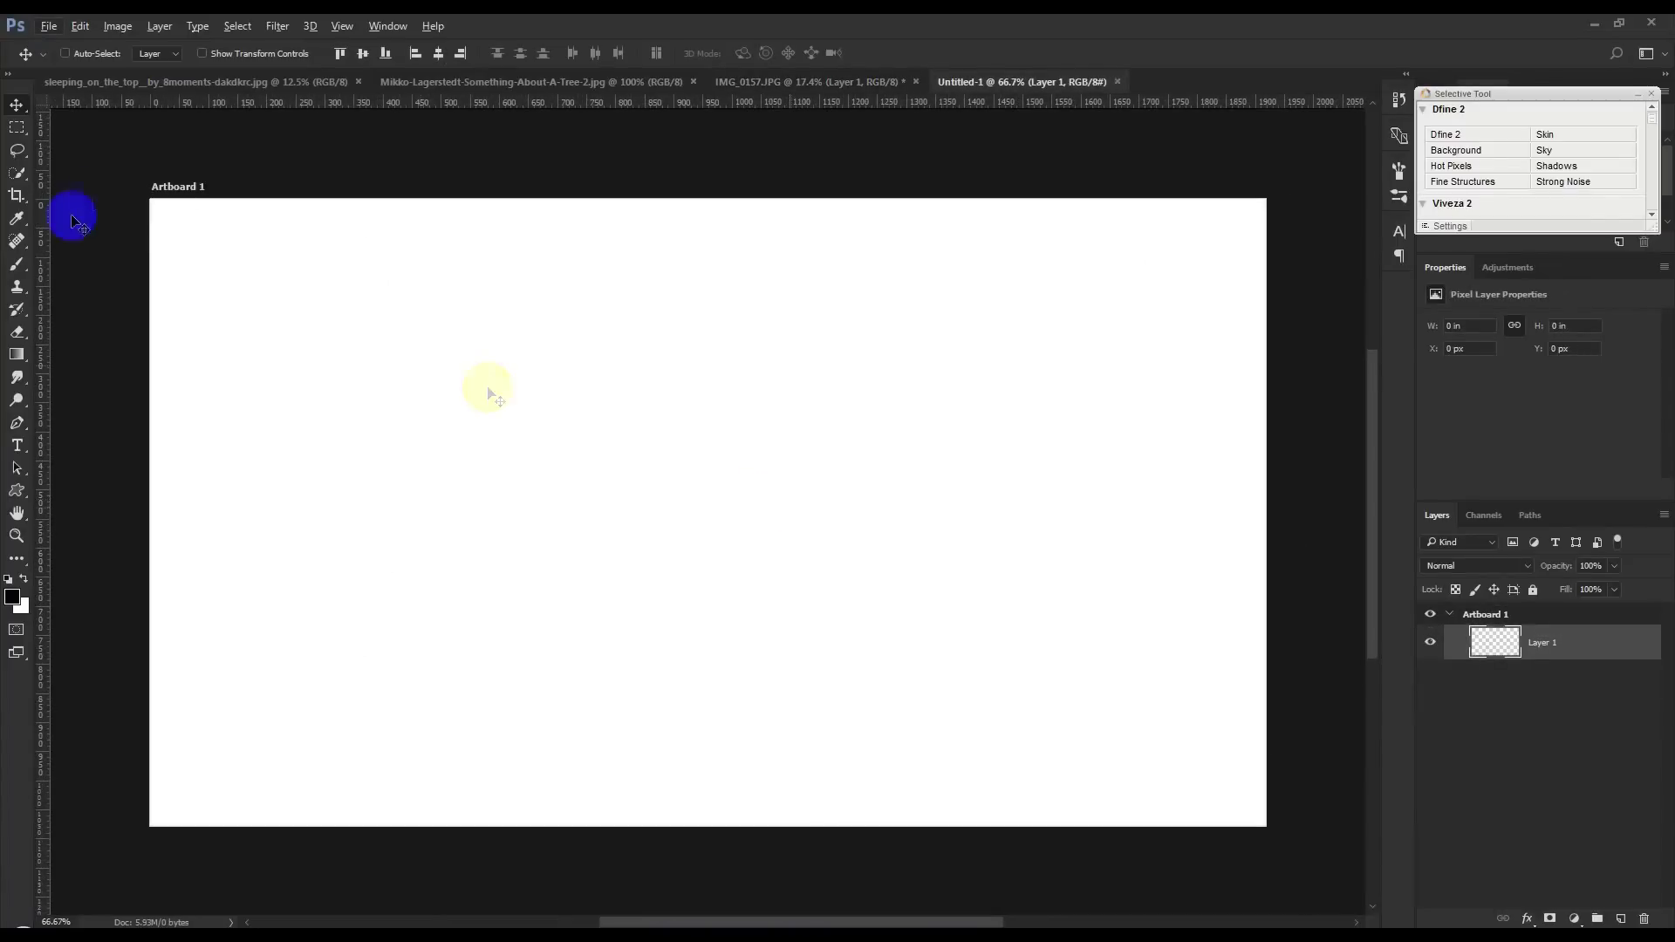
Step: Drag the mountain panorama from its document onto Artboard 1 as Layer 2
click(153, 83)
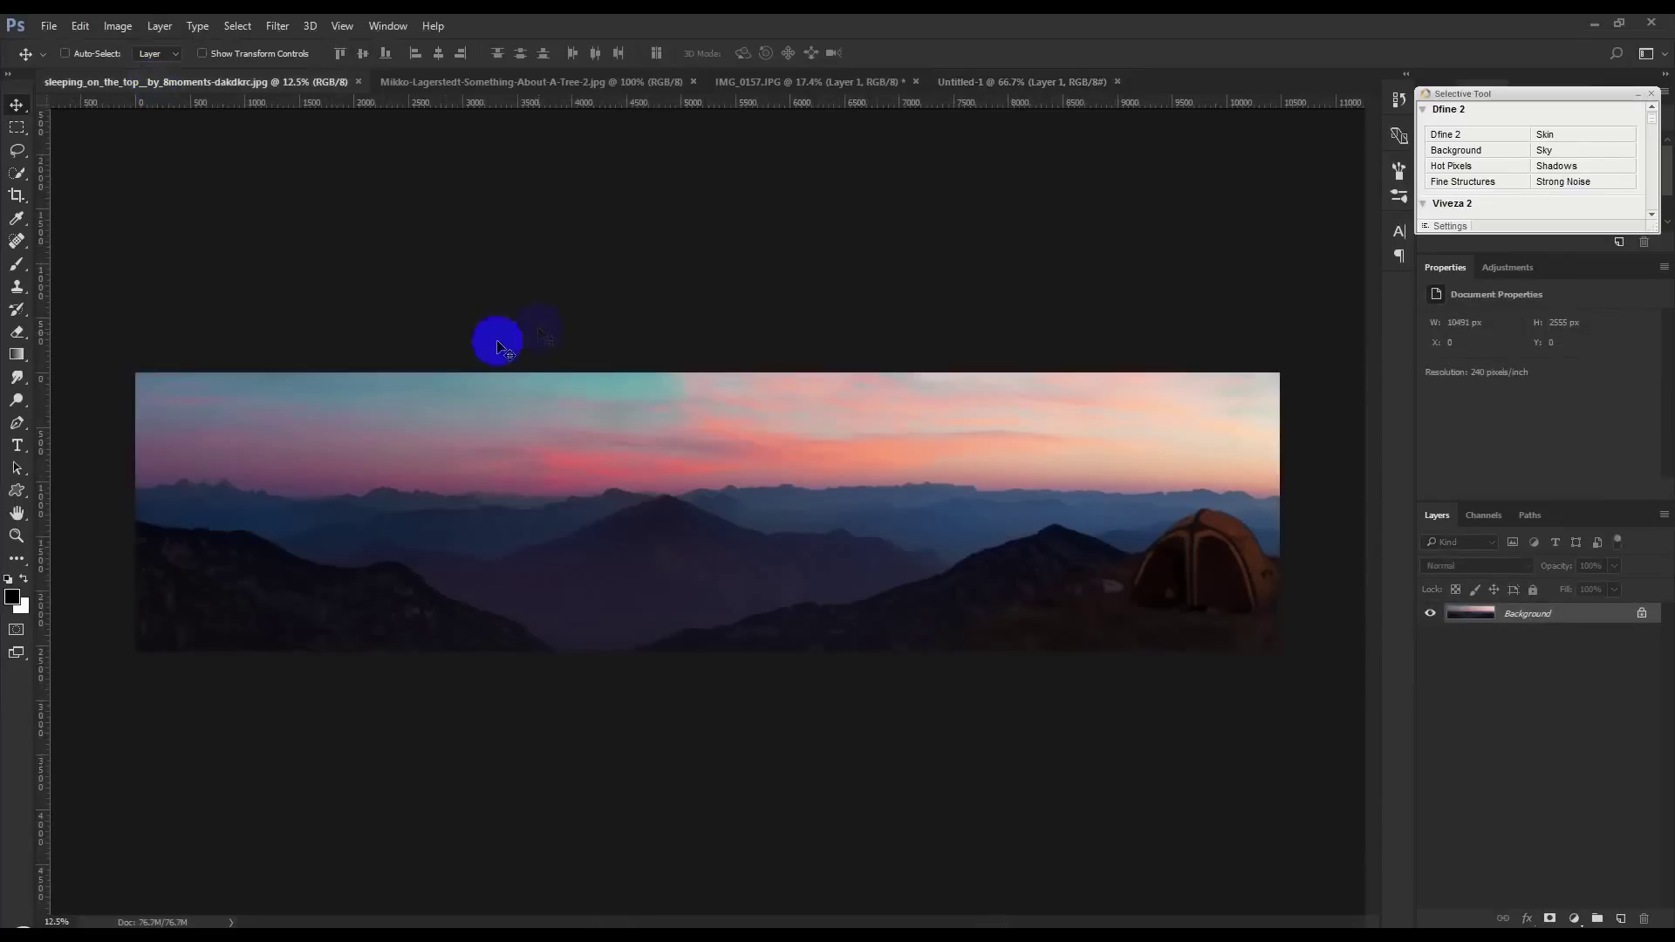
drag(674, 528, 964, 74)
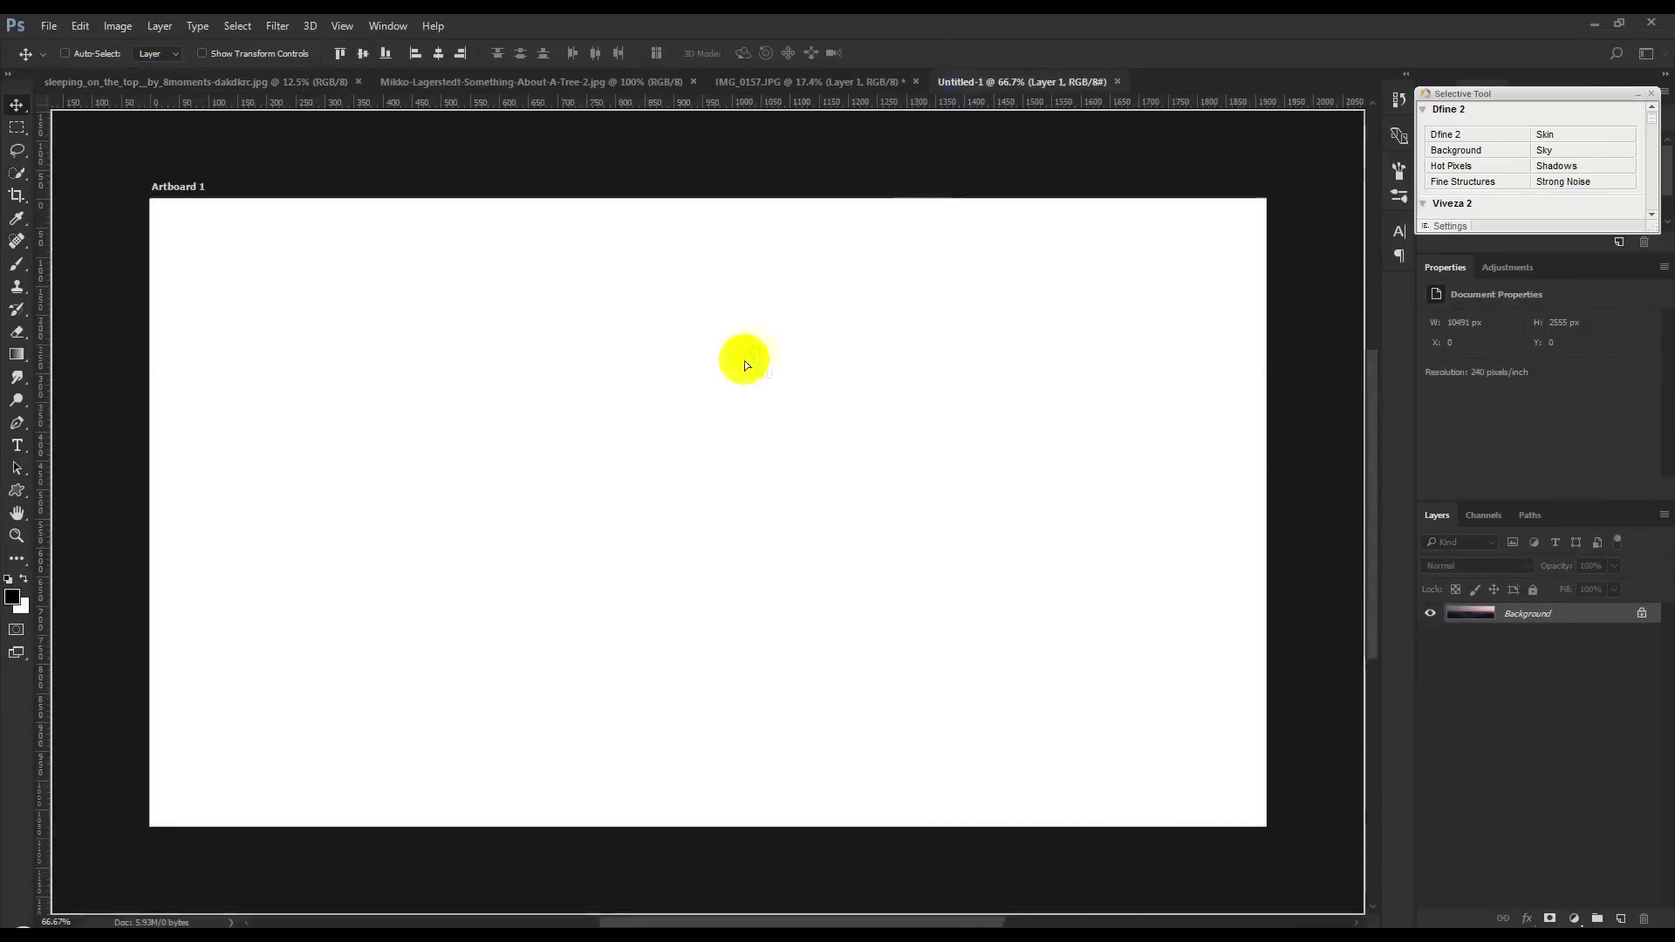
drag(964, 75, 751, 370)
scroll(751, 371, down, 3)
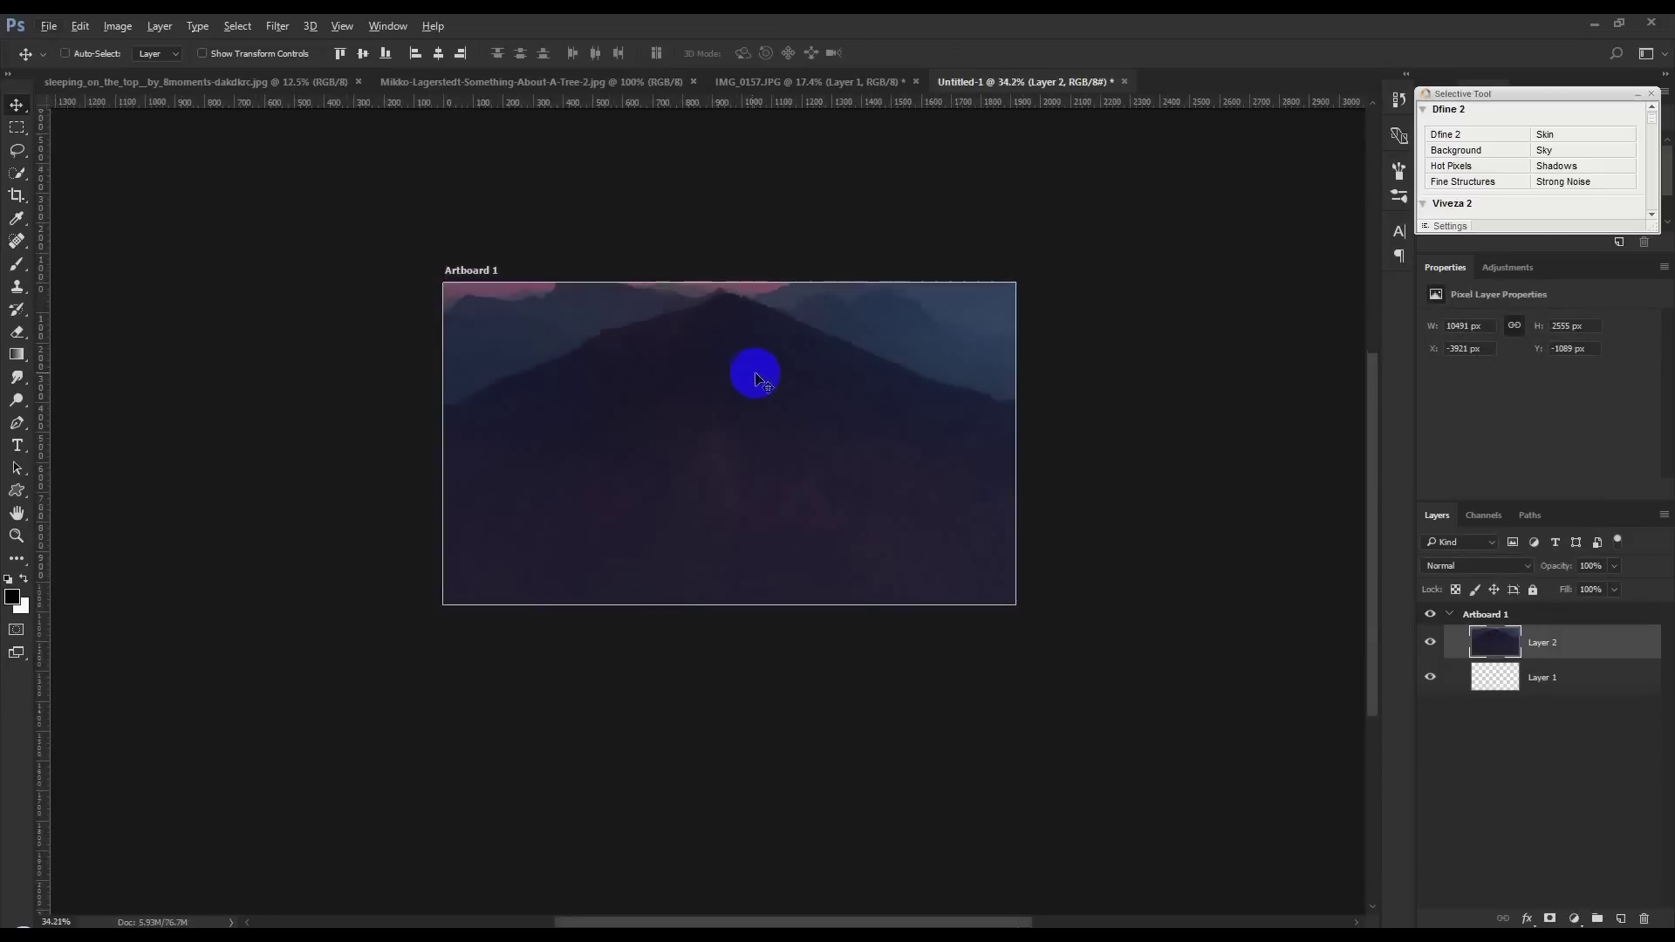
Step: Free Transform the mountain layer to 1080 px tall so it fills the artboard
key(ctrl+t)
scroll(964, 498, down, 2)
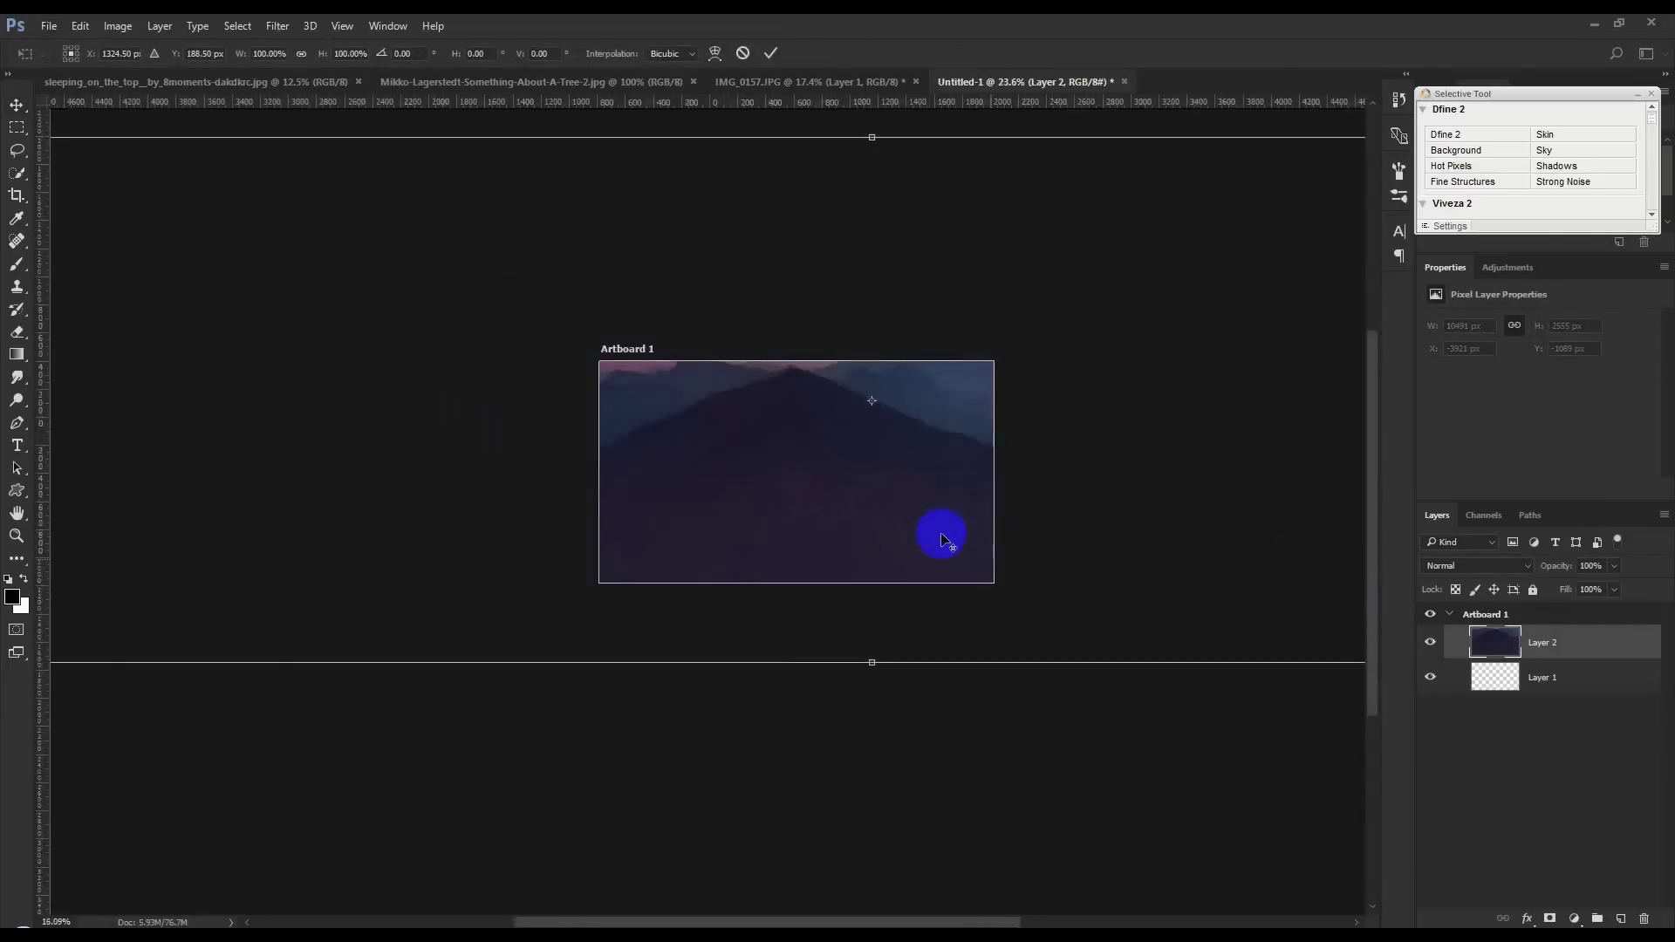
scroll(804, 486, down, 2)
drag(407, 360, 763, 476)
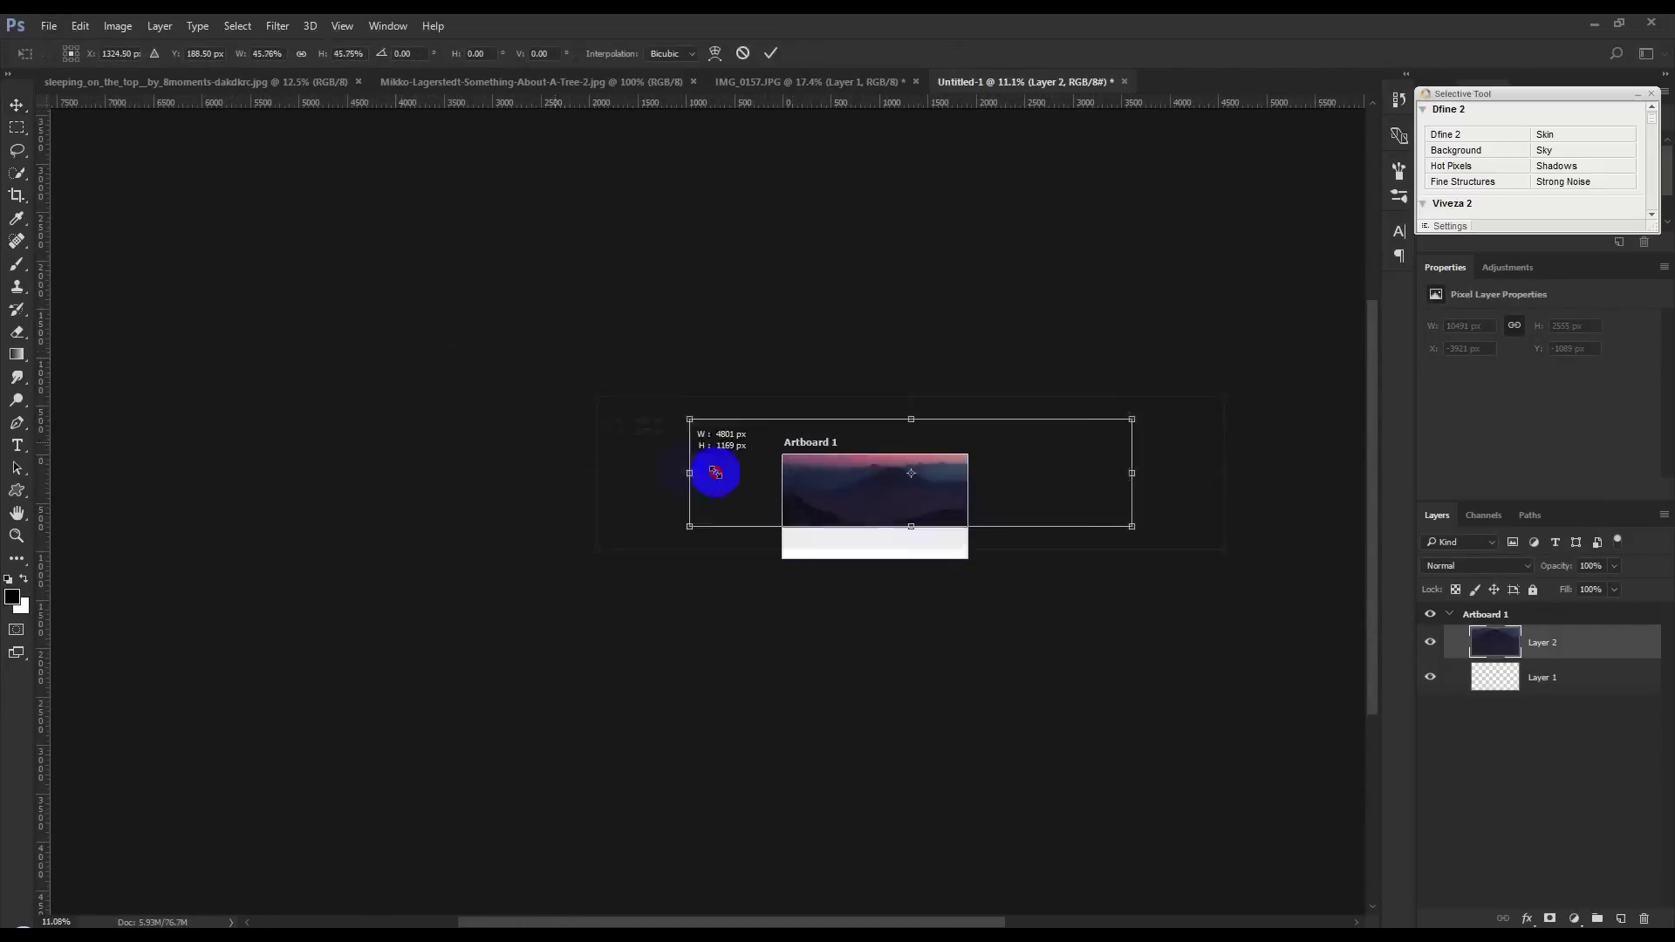
scroll(768, 479, up, 1)
scroll(899, 479, up, 1)
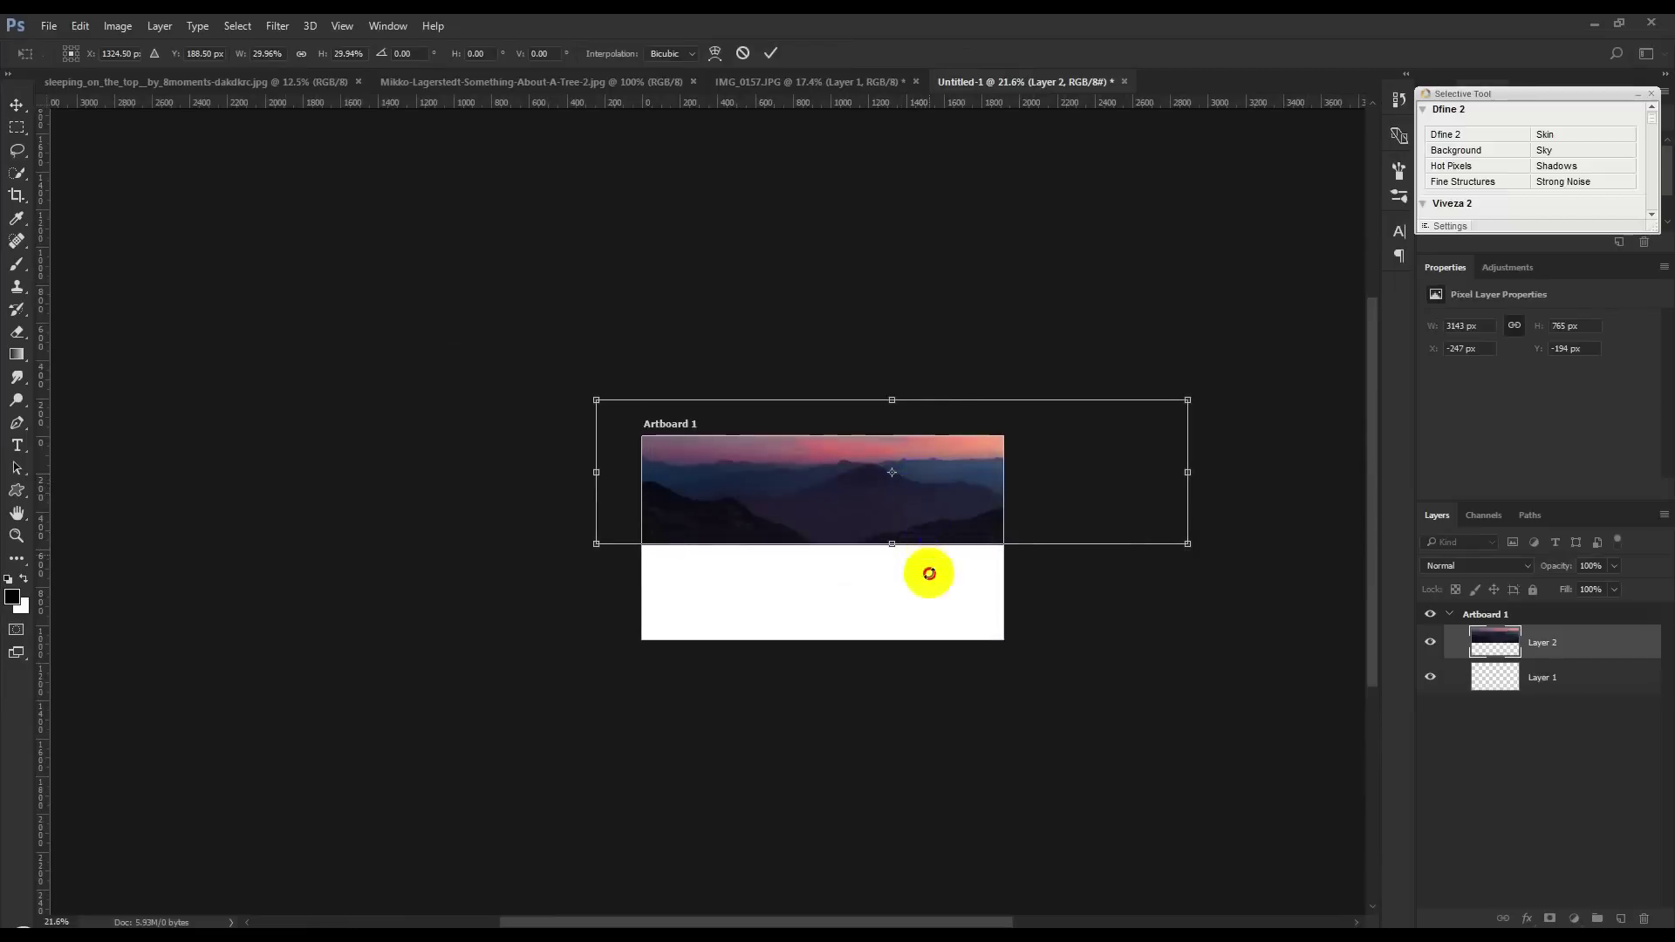
drag(902, 481, 859, 568)
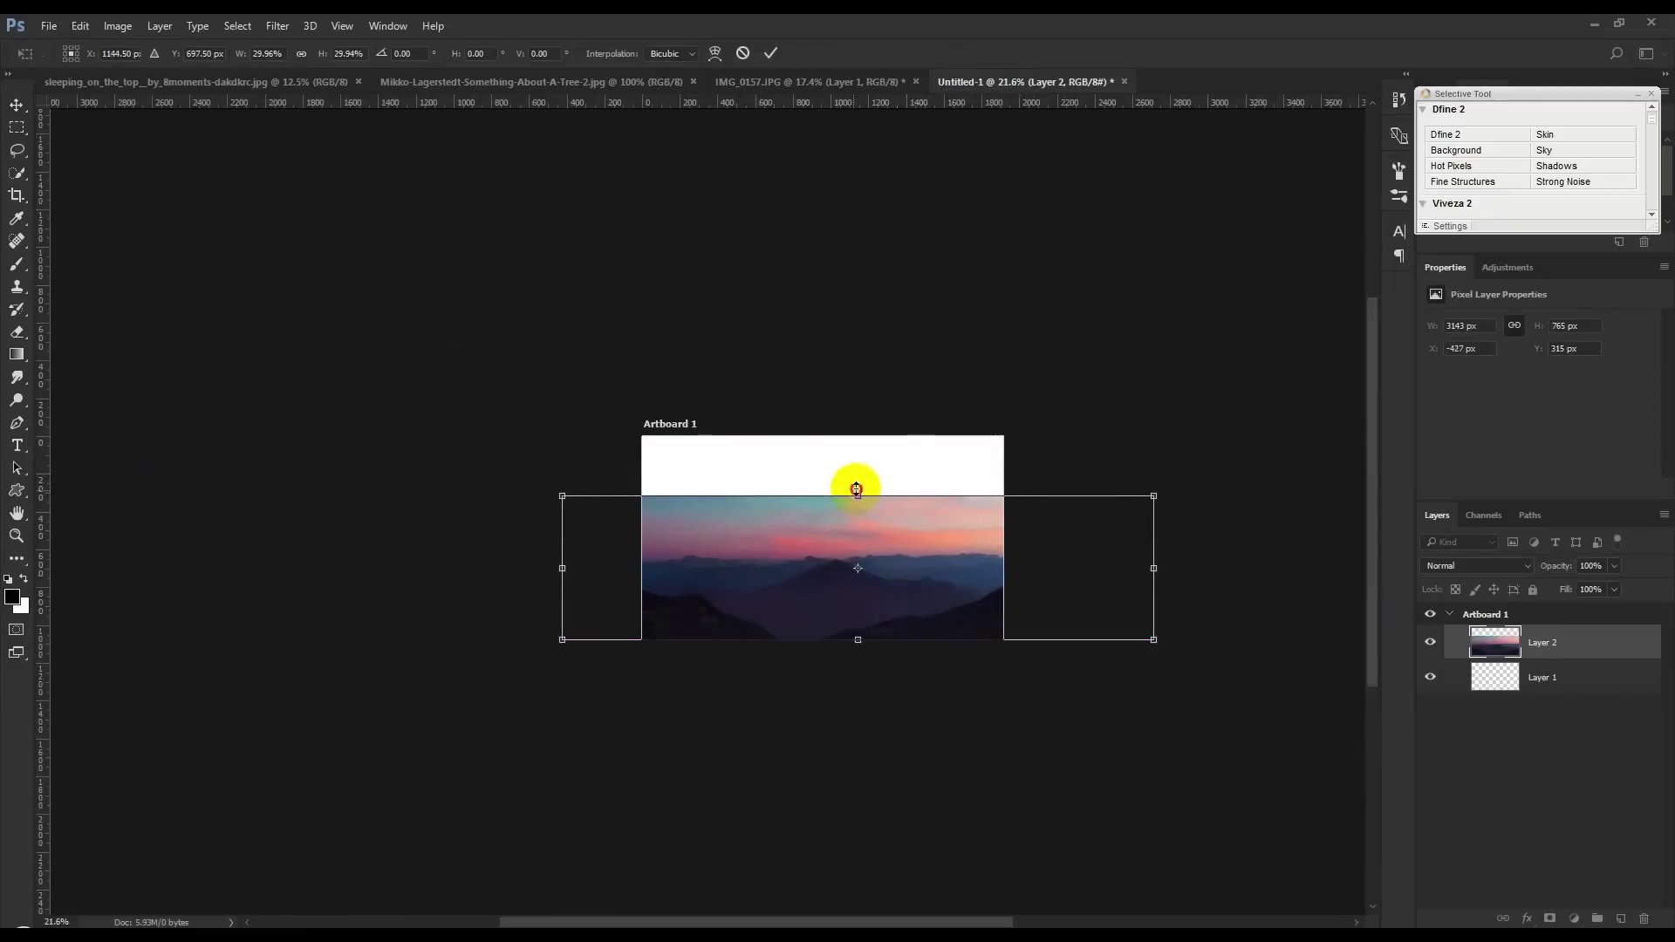
drag(859, 495, 859, 436)
scroll(849, 506, up, 2)
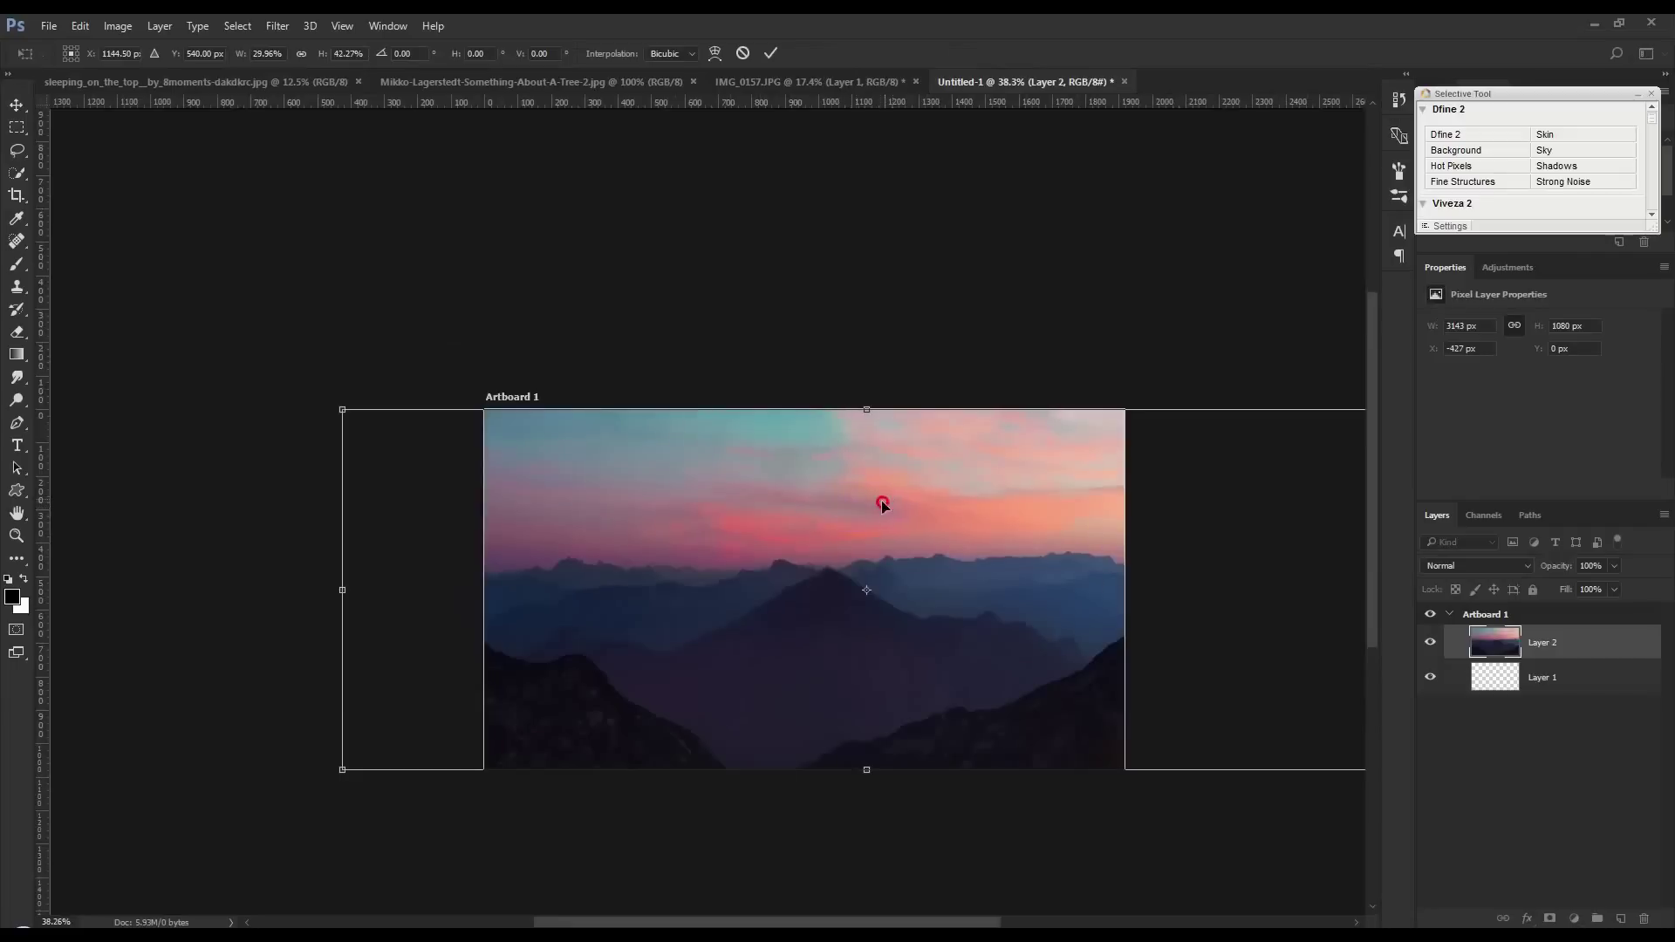
mouse_move(871, 506)
mouse_down()
mouse_move(764, 508)
mouse_move(1036, 504)
mouse_move(913, 506)
mouse_move(930, 507)
mouse_move(918, 458)
mouse_up()
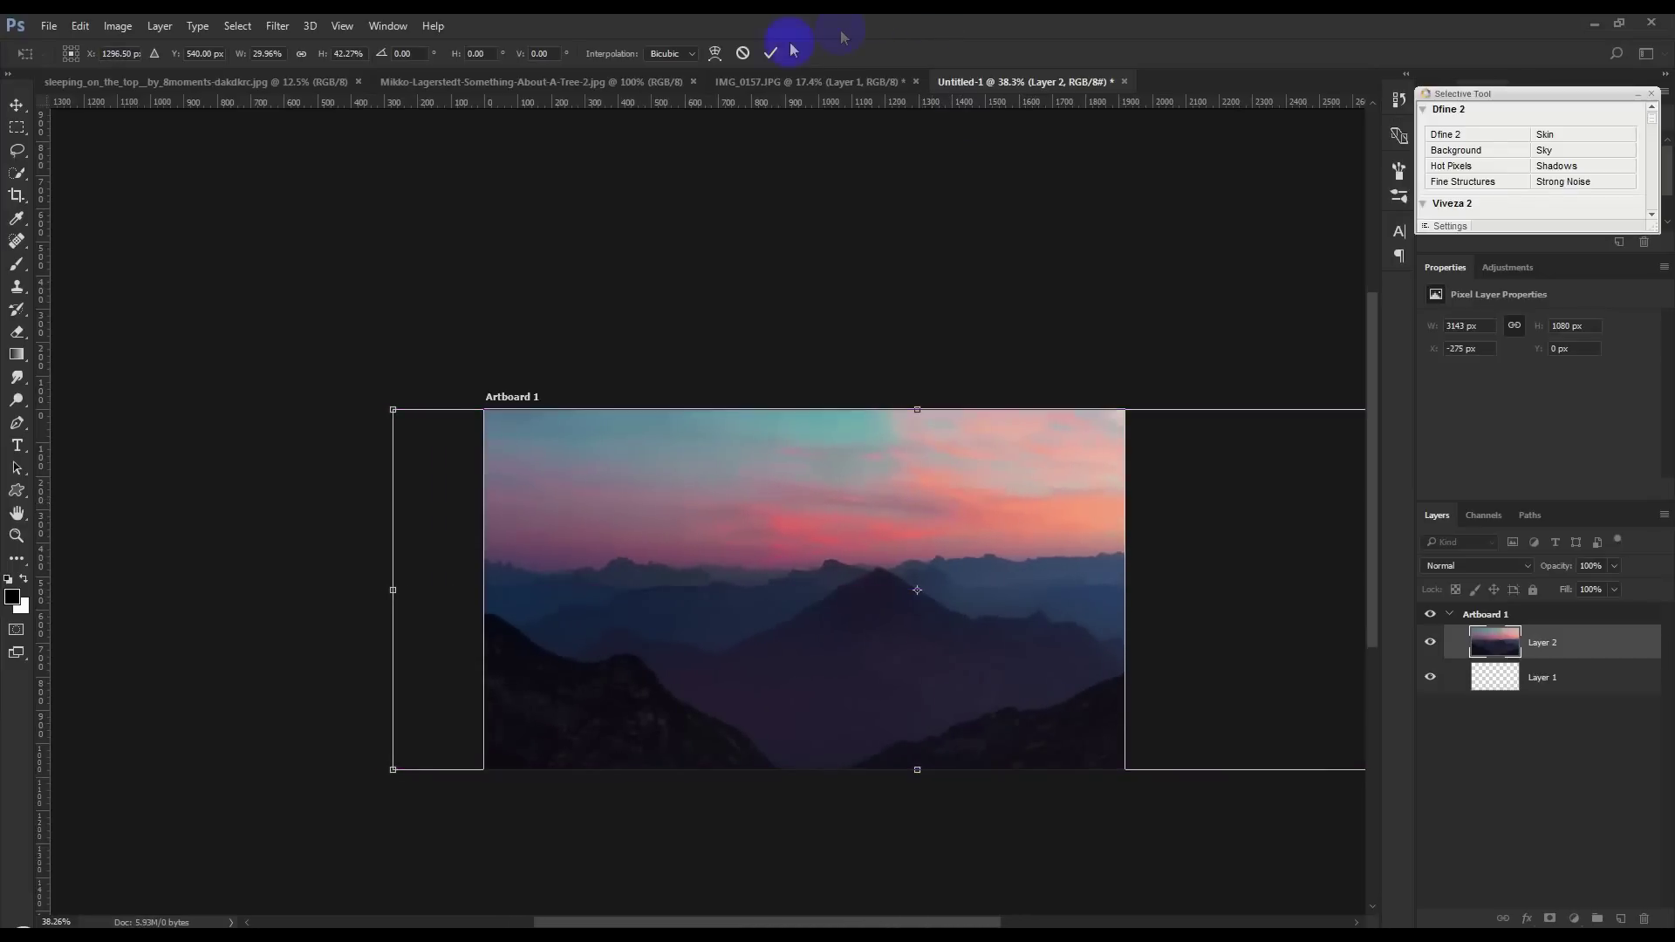
scroll(834, 452, up, 2)
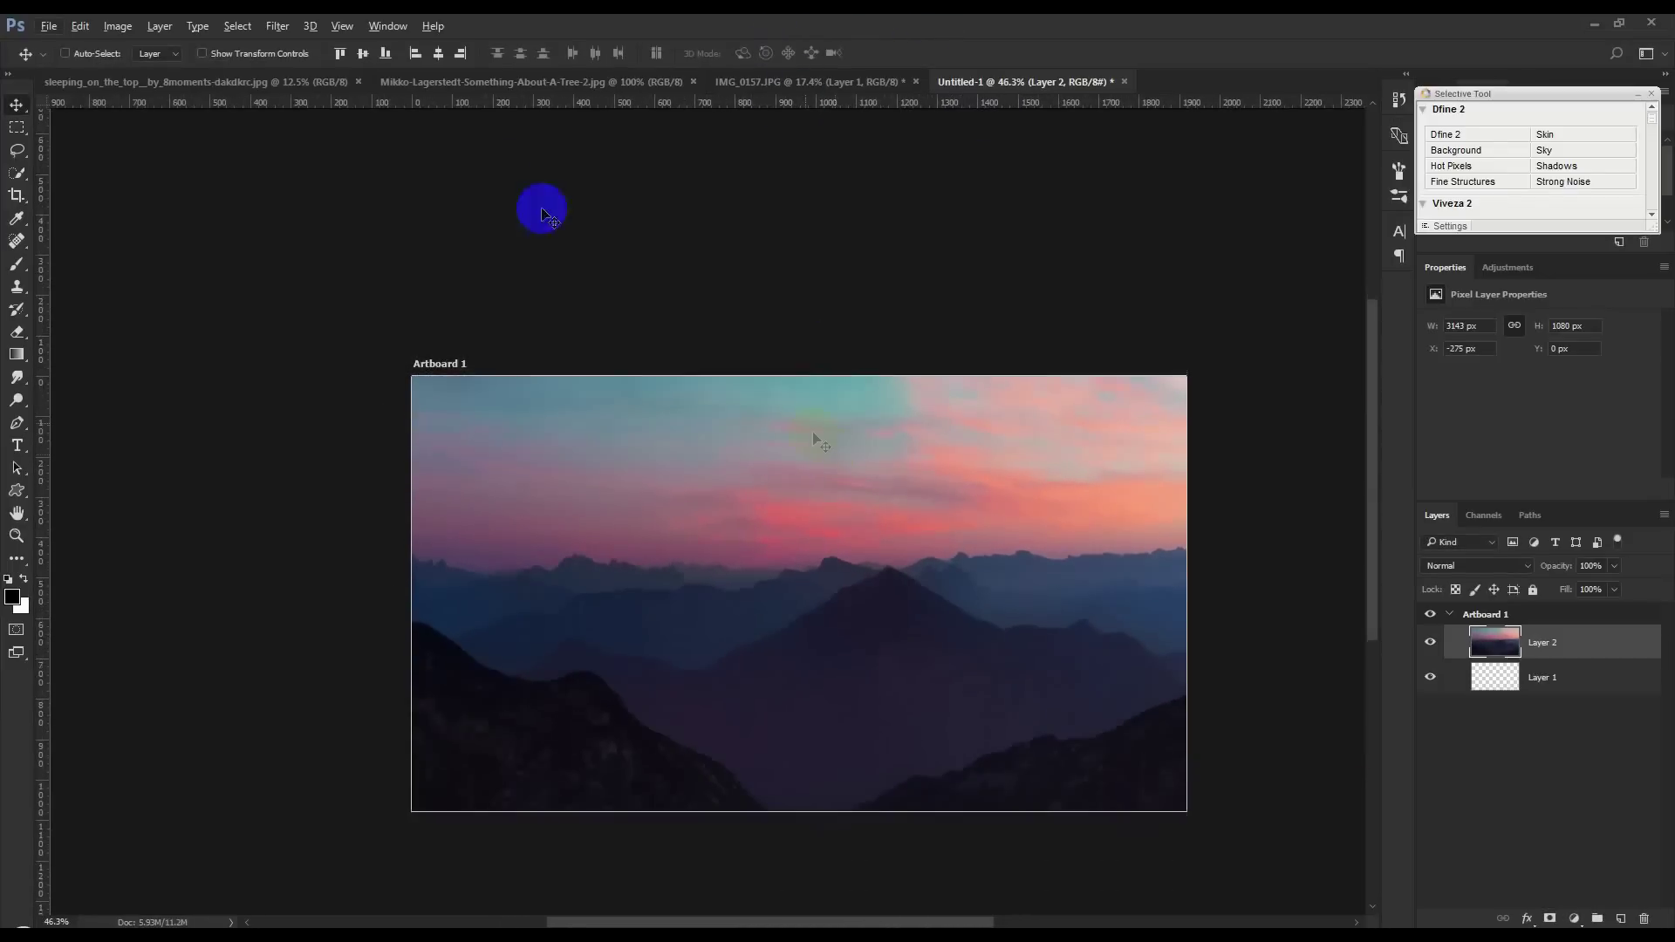
Step: Close the tent panorama without saving after a stray drop of the tree photo
click(796, 83)
click(588, 81)
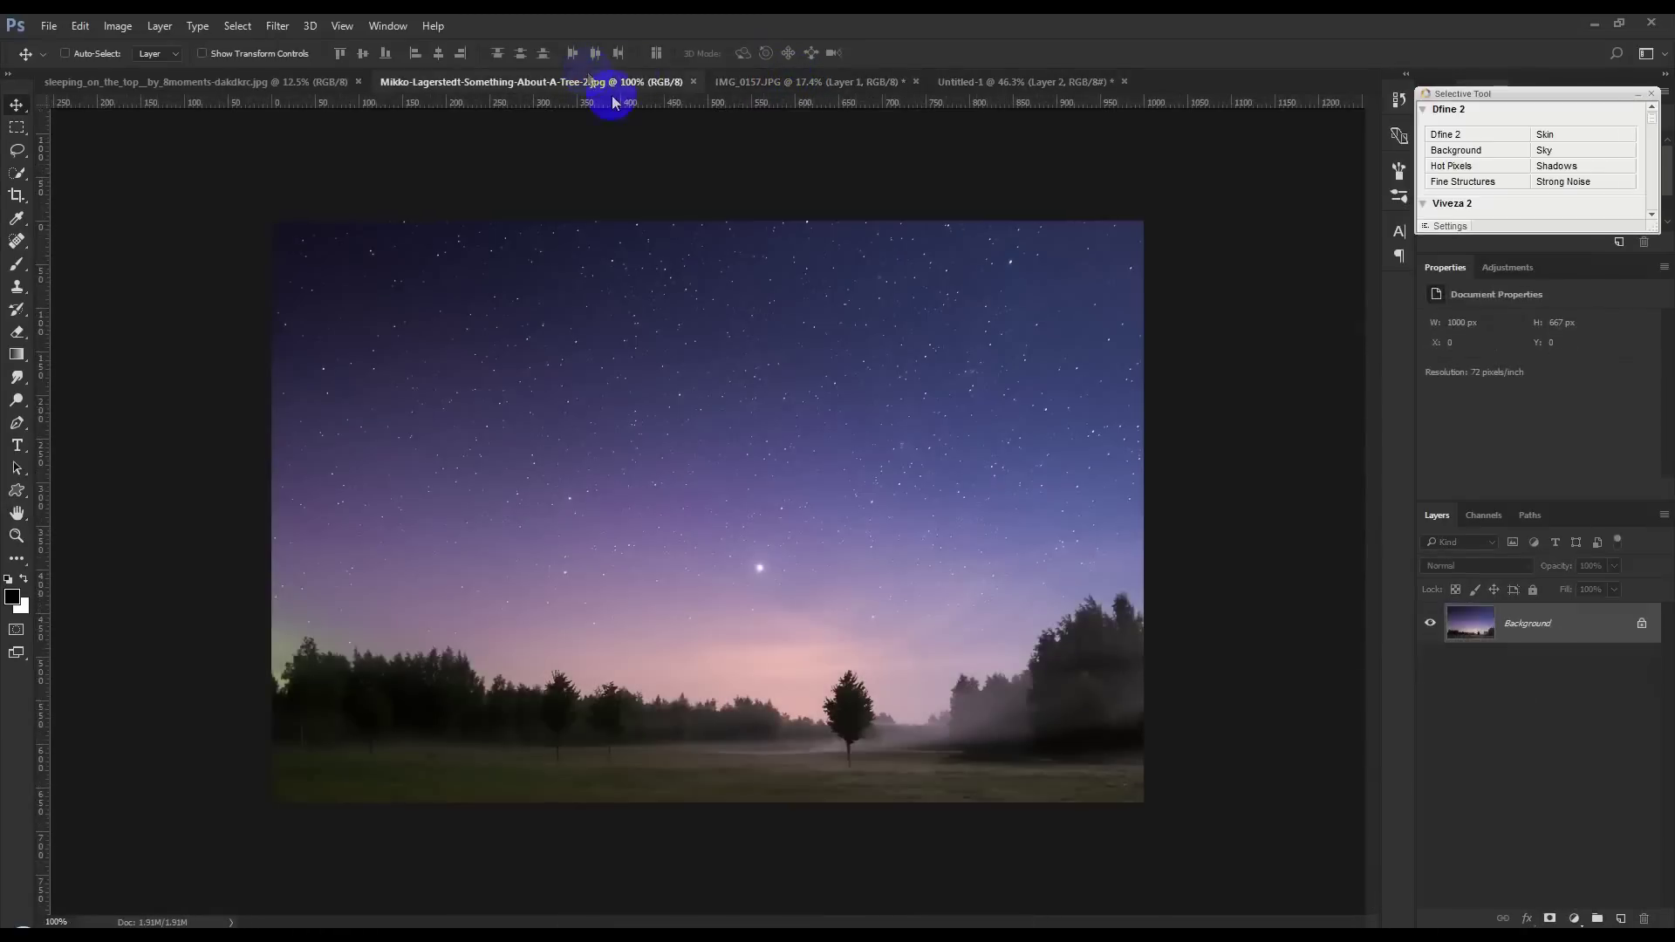
drag(471, 348, 658, 388)
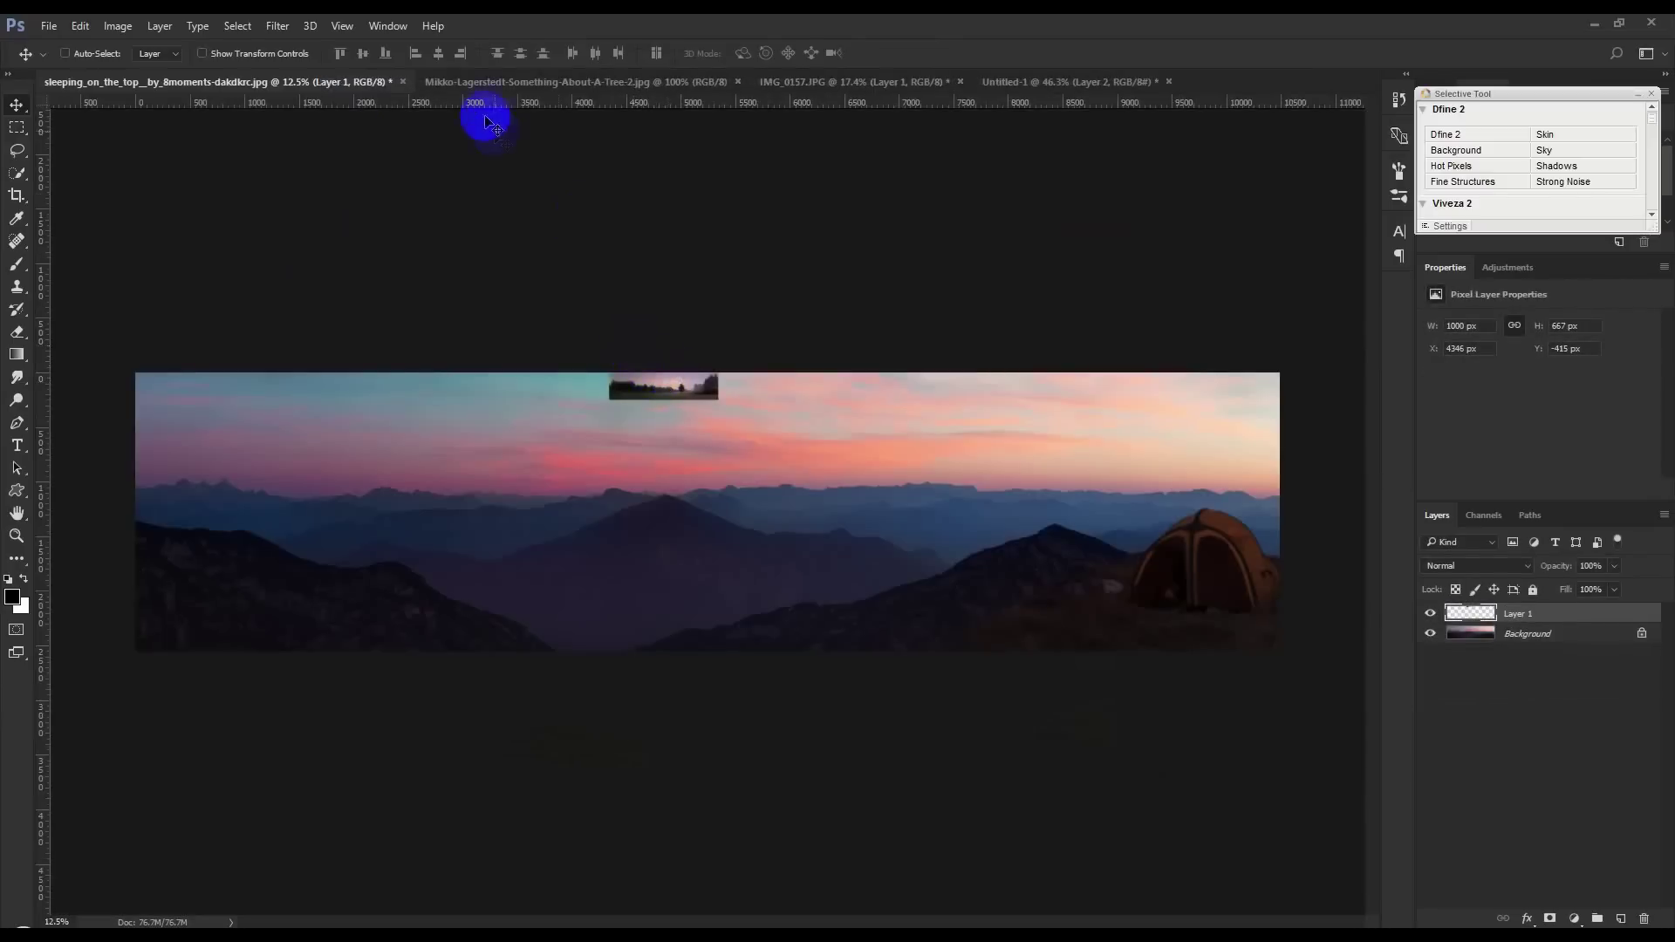
click(403, 82)
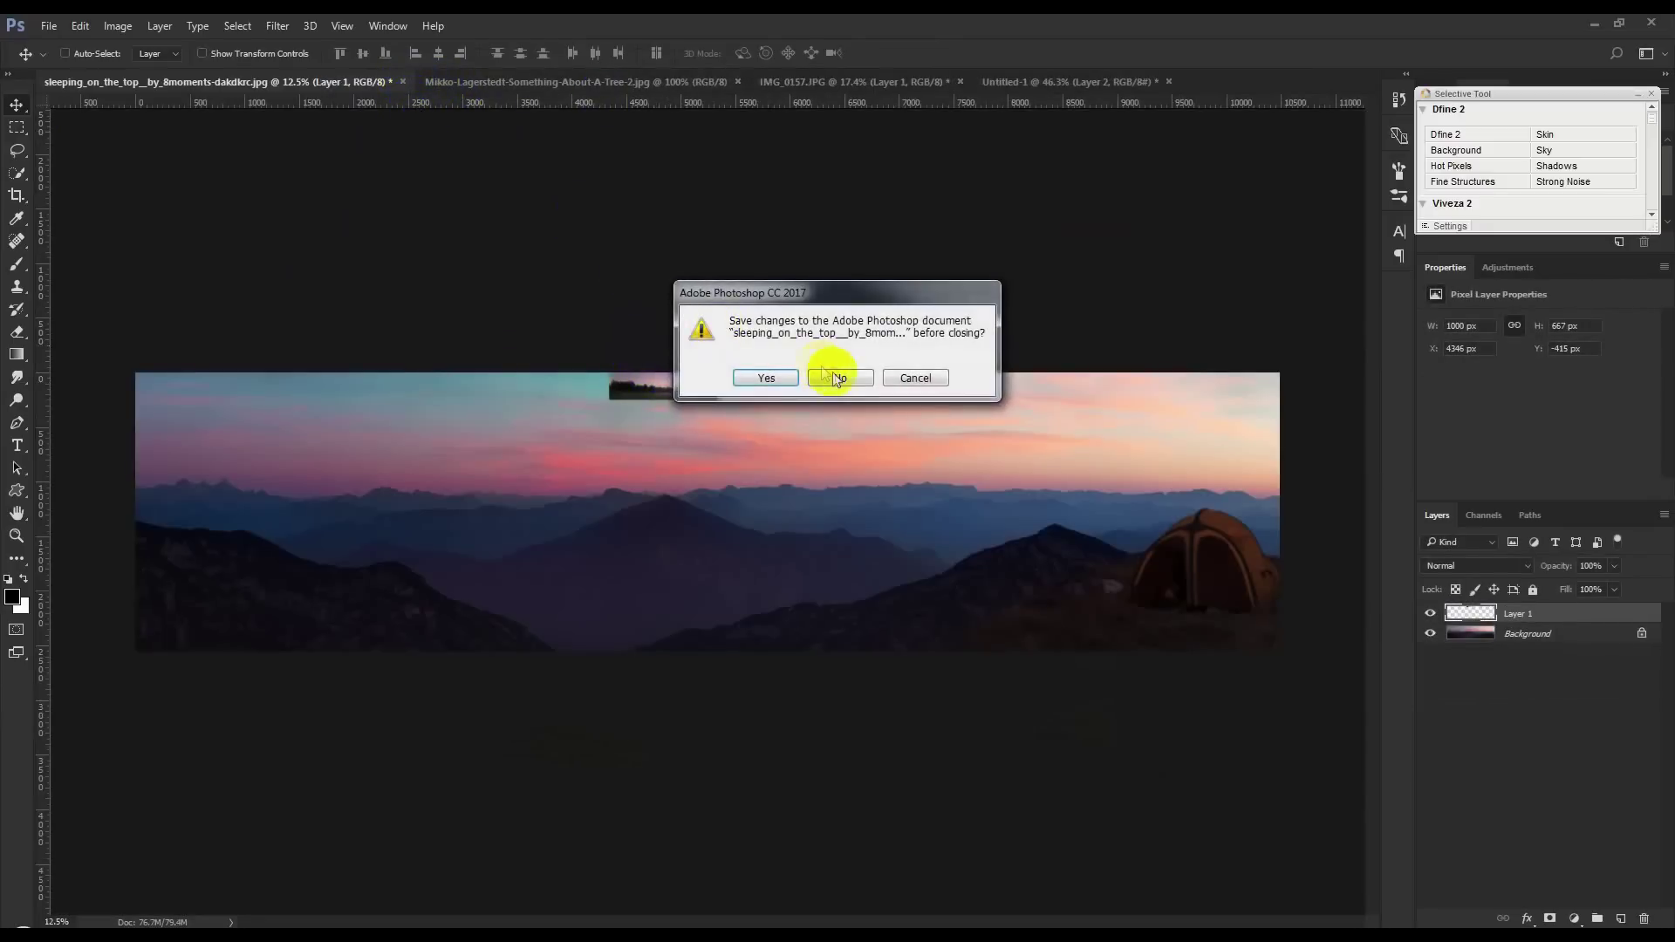
click(836, 378)
Step: Drag the starry tree photo into Untitled-1 and stretch it to 1920 × 900 px
click(475, 81)
click(329, 81)
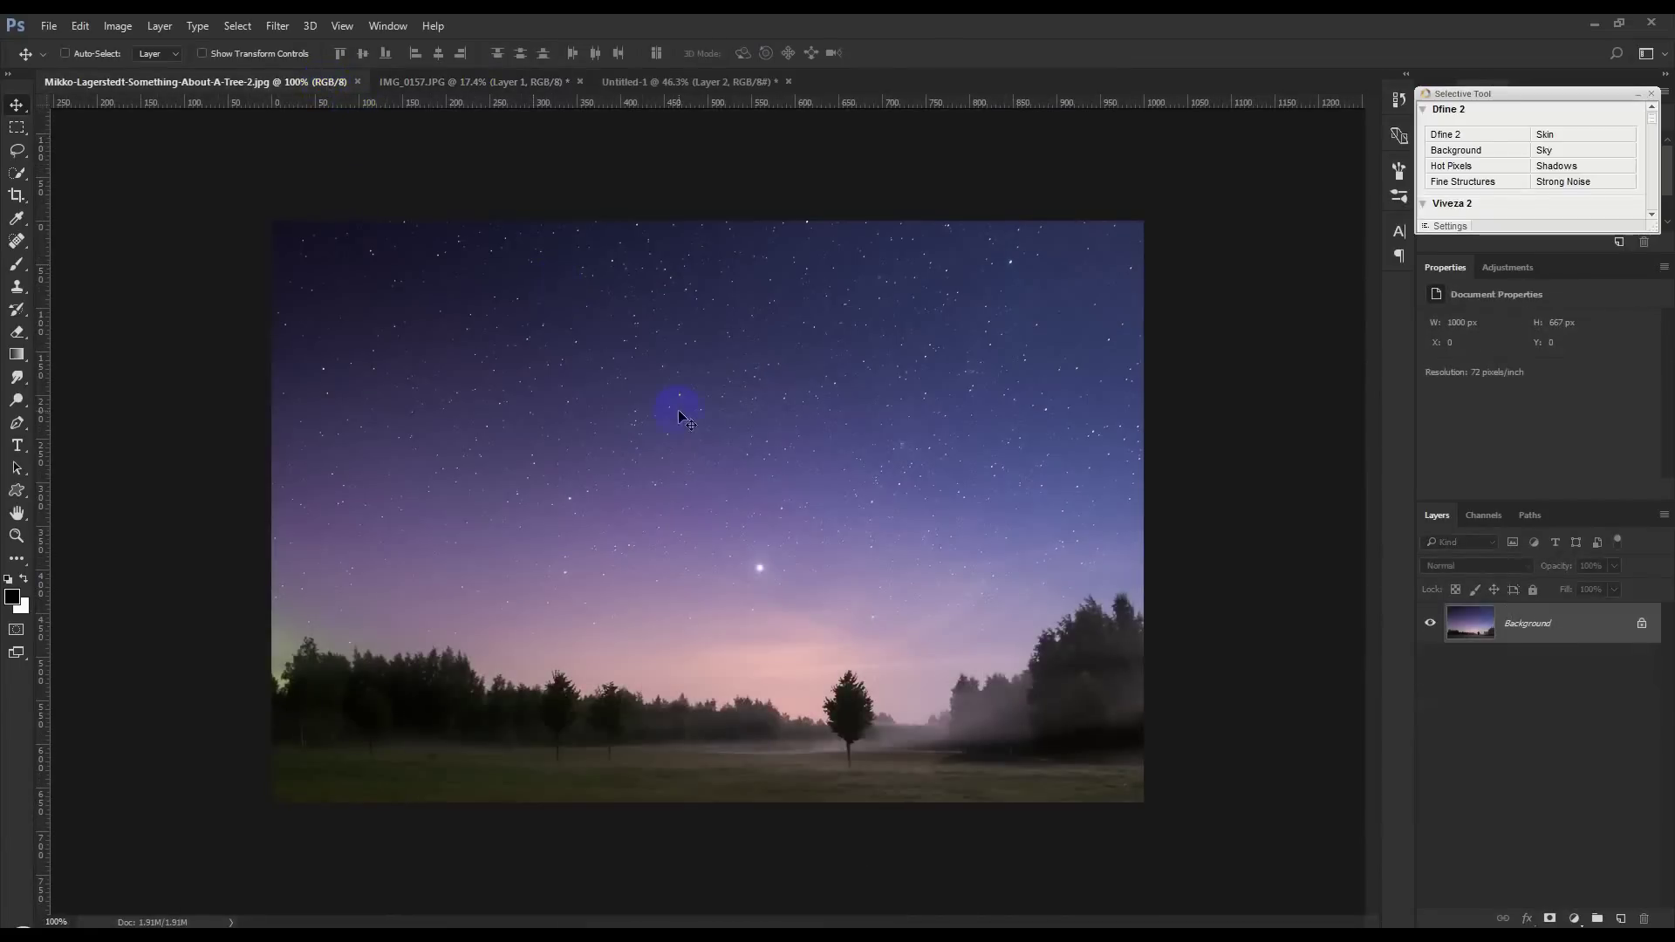
mouse_move(687, 419)
mouse_down()
mouse_move(775, 480)
mouse_move(664, 532)
mouse_up()
key(ctrl+t)
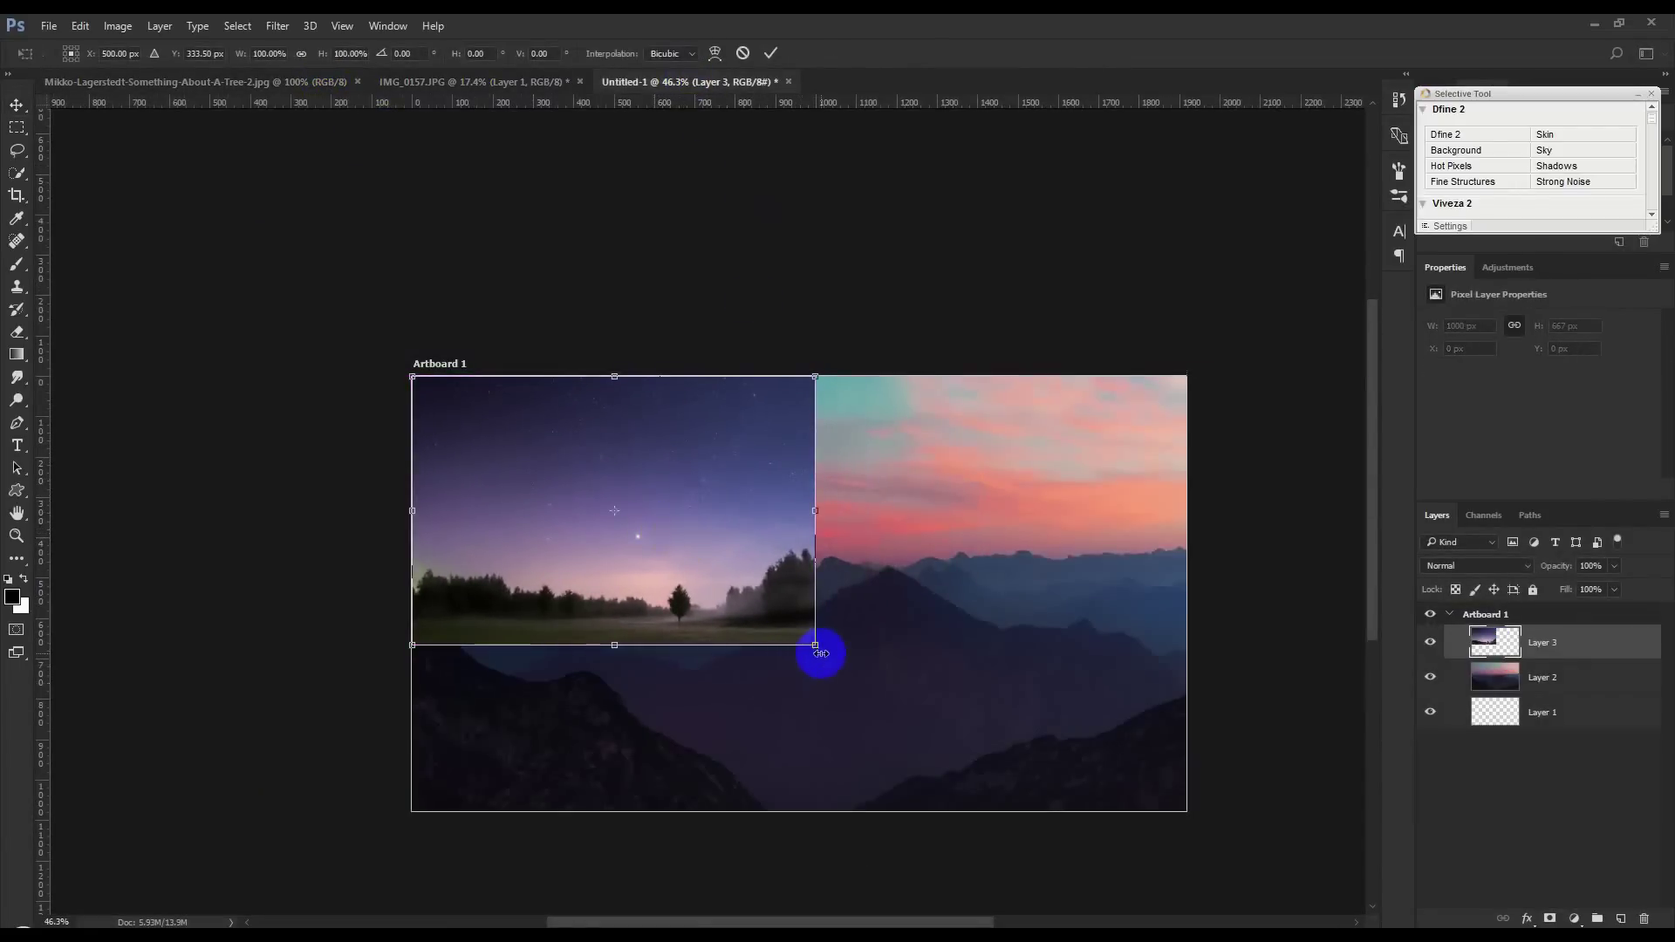
drag(846, 660, 1181, 741)
click(771, 54)
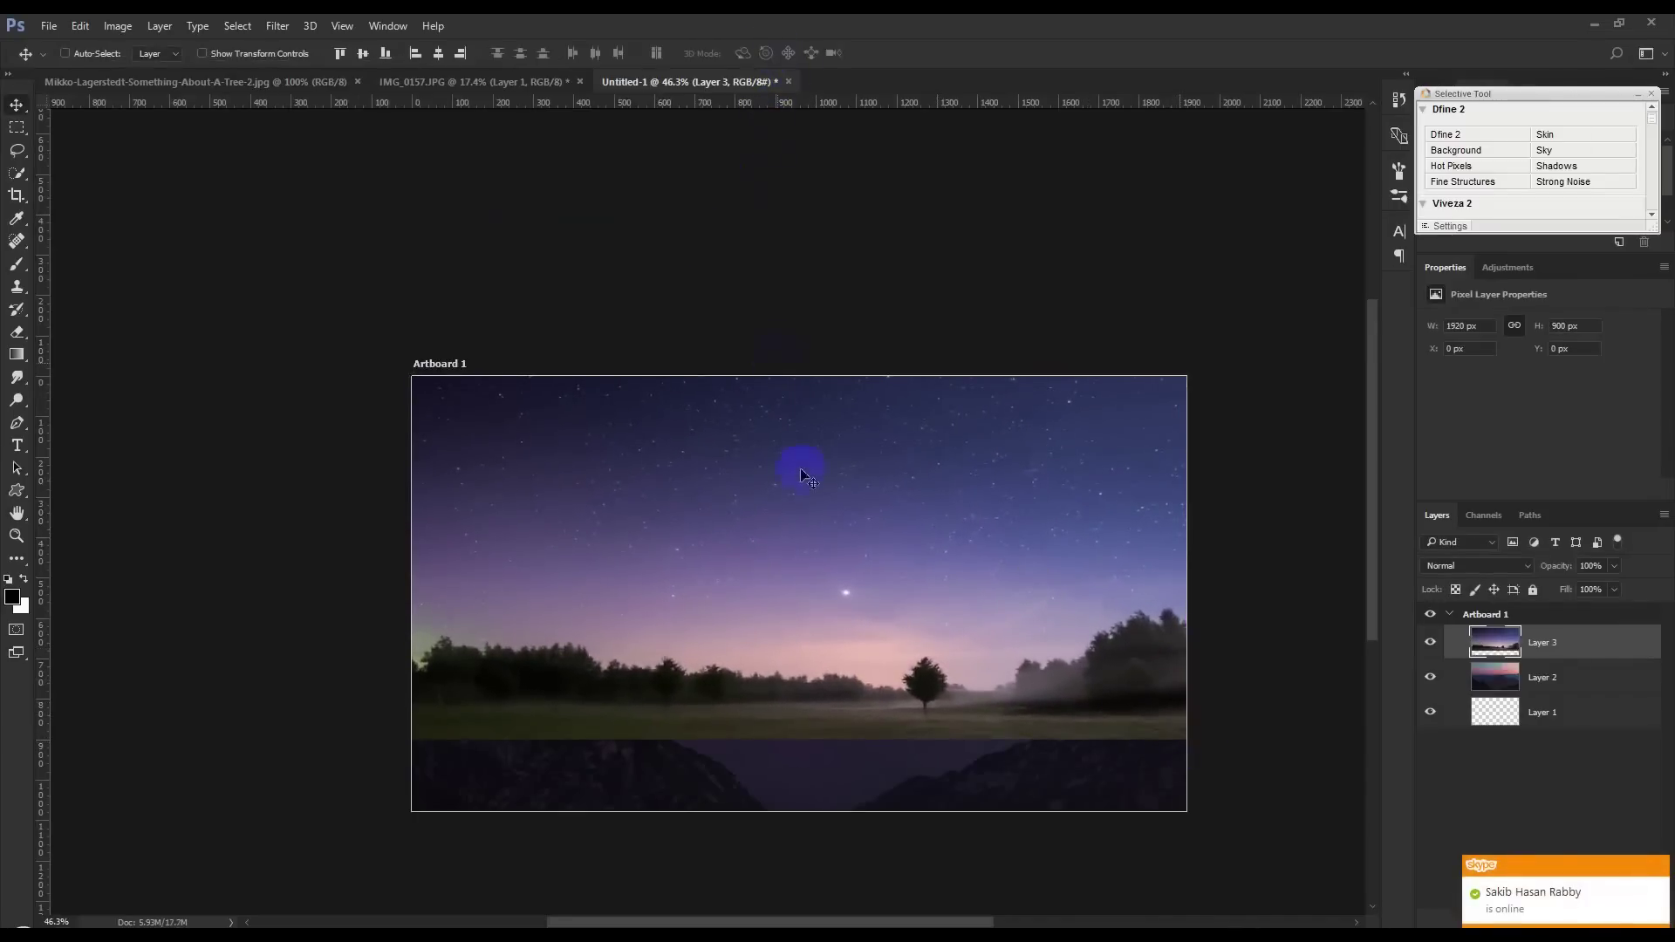
click(1431, 644)
scroll(1005, 610, up, 2)
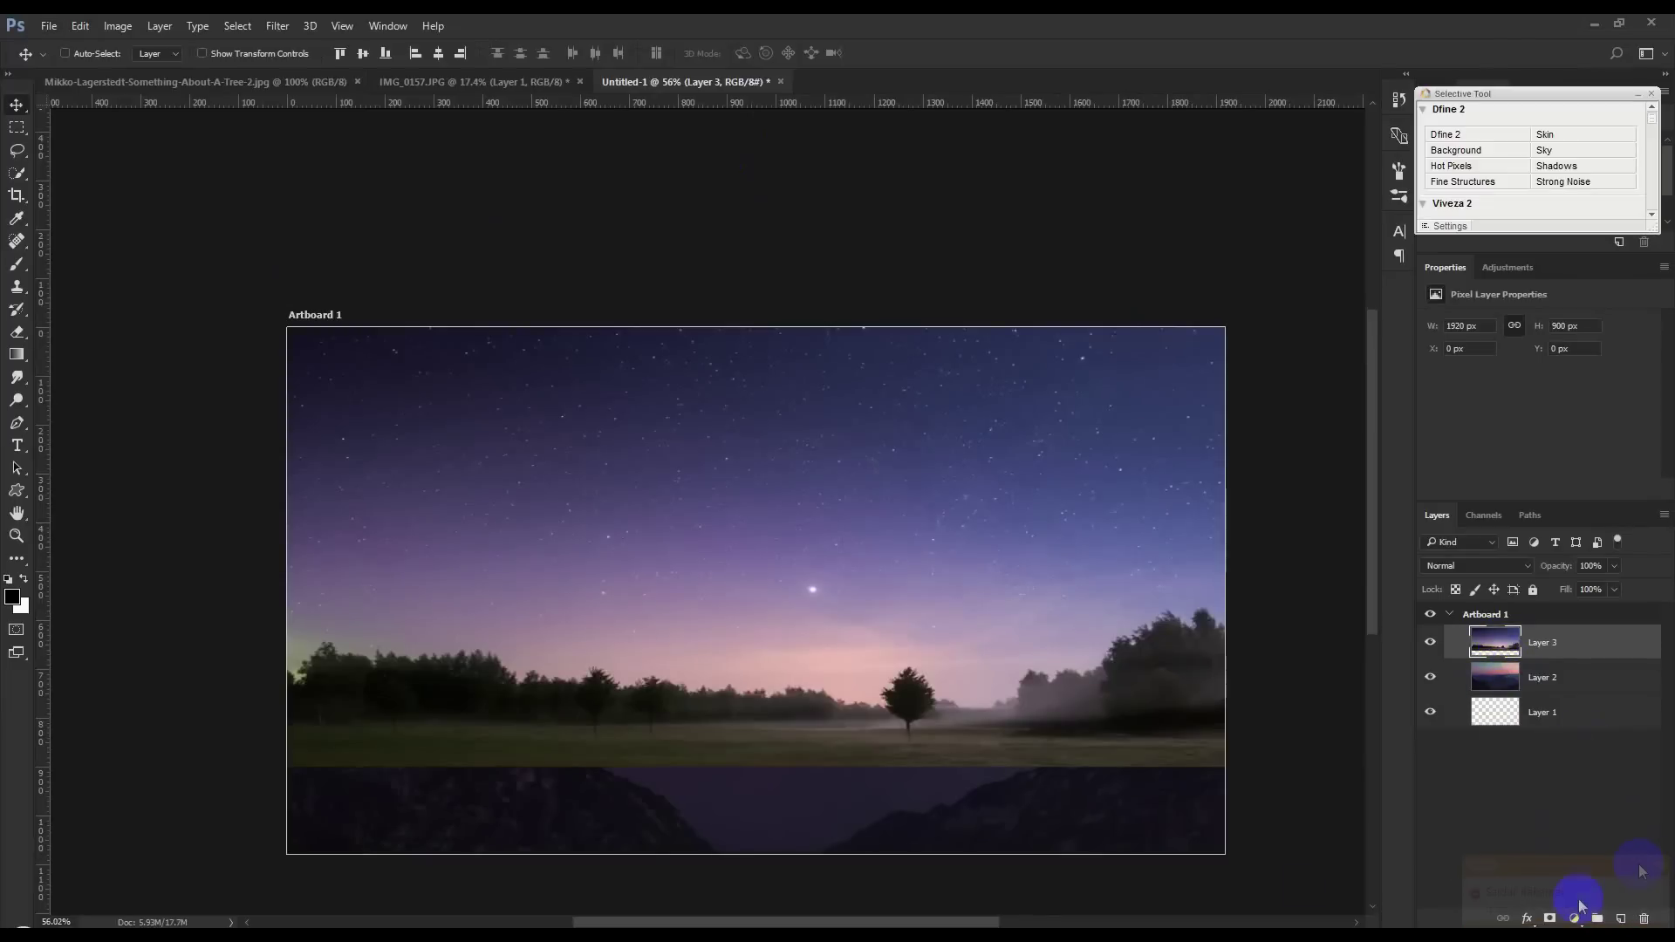
Step: Add a layer mask to Layer 3 and pick the Gradient tool's black-to-white preset
click(1549, 916)
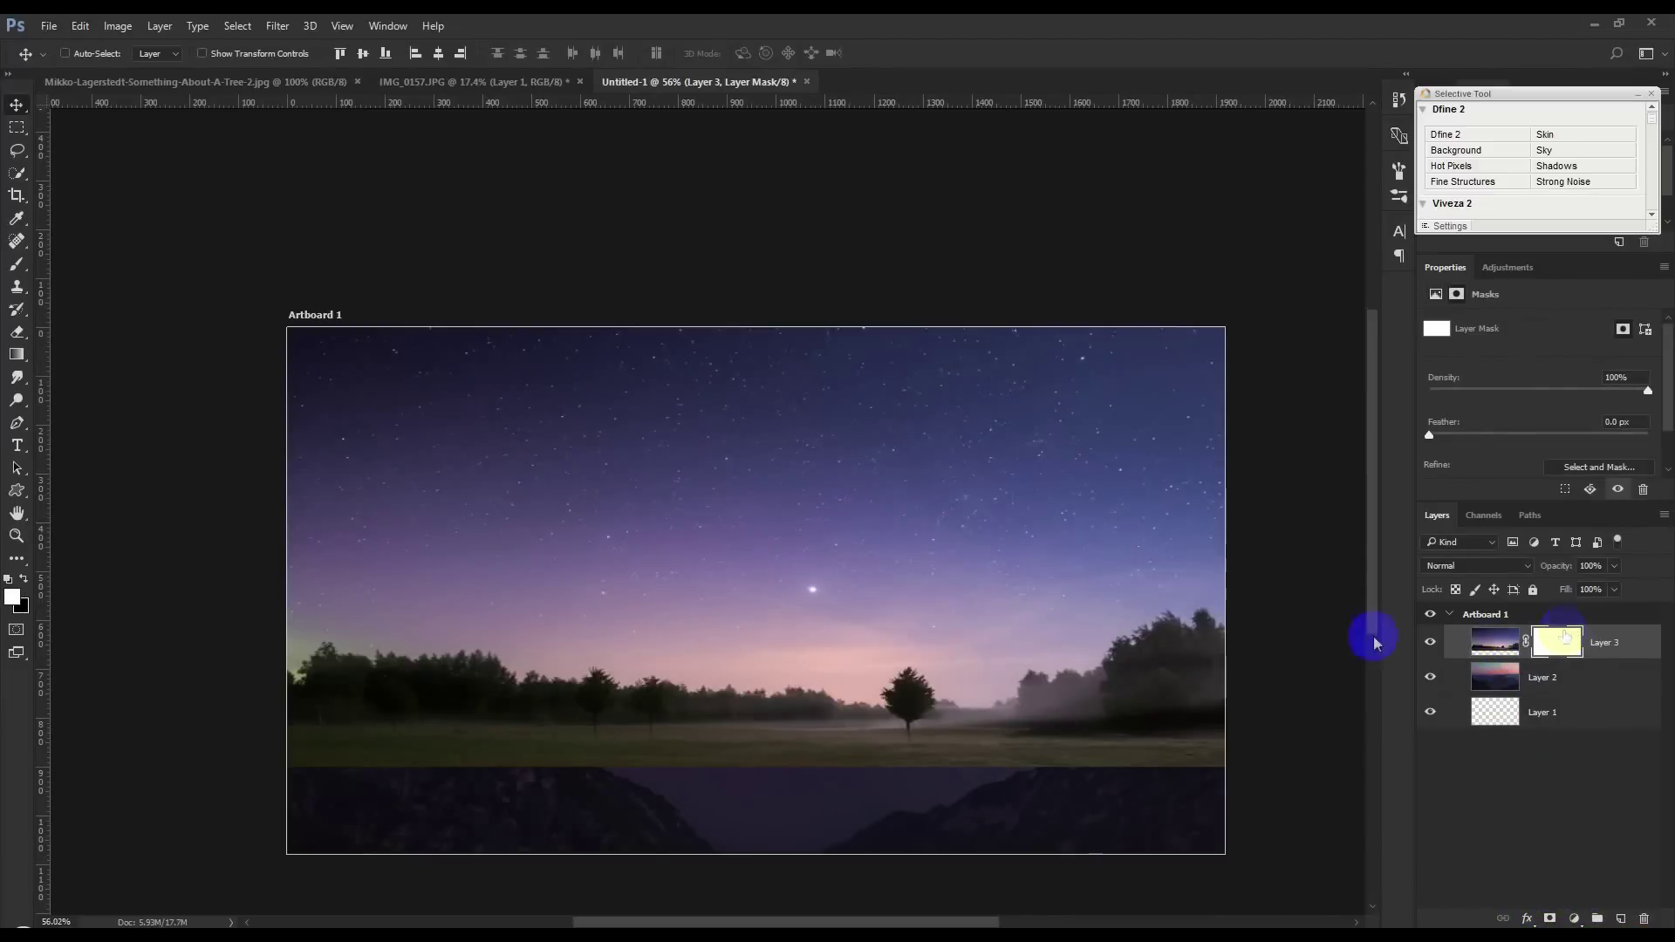
click(22, 360)
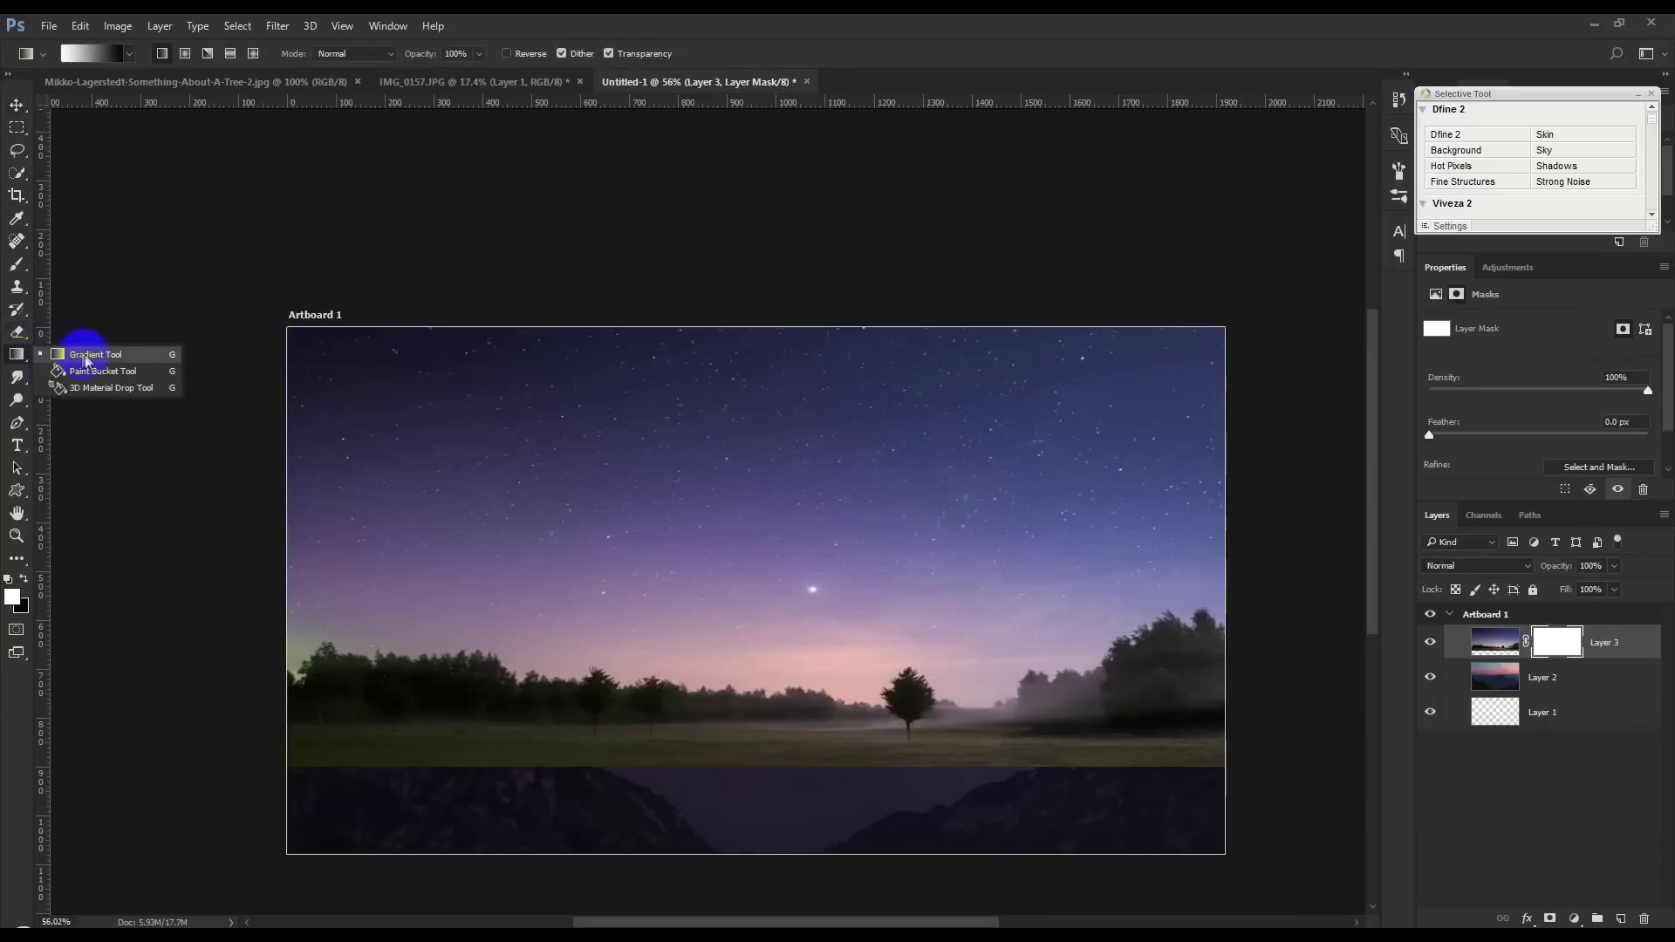
click(130, 55)
click(868, 22)
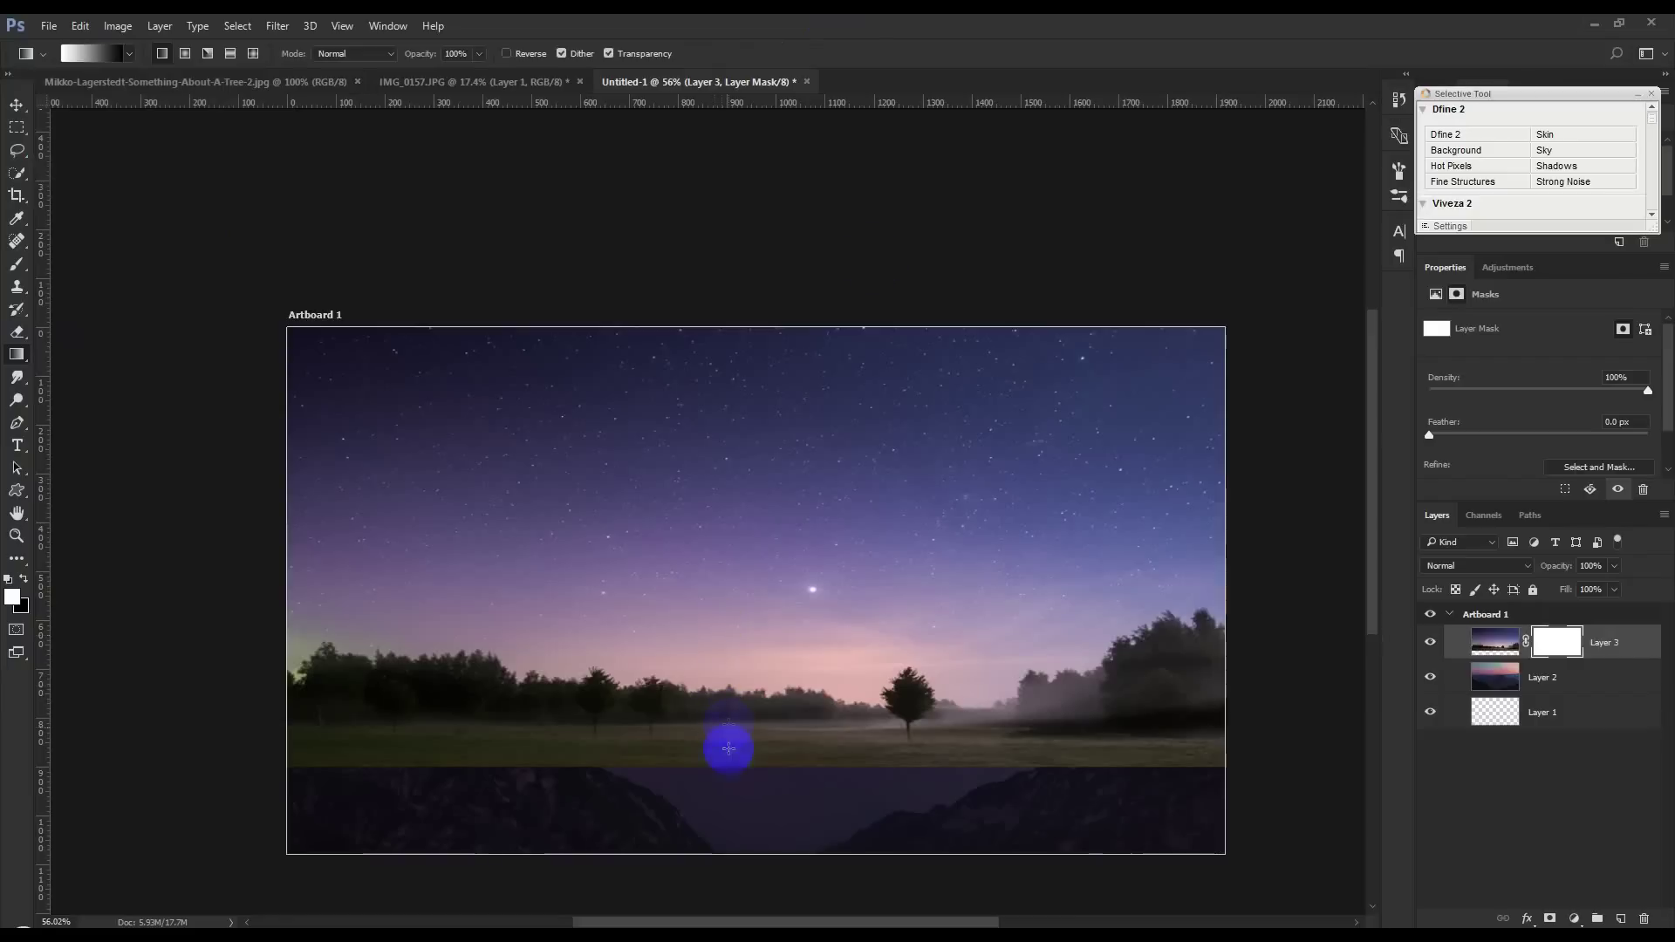
Step: Drag vertical gradients on the mask until the stars fade into the blue mountains
drag(717, 517, 762, 595)
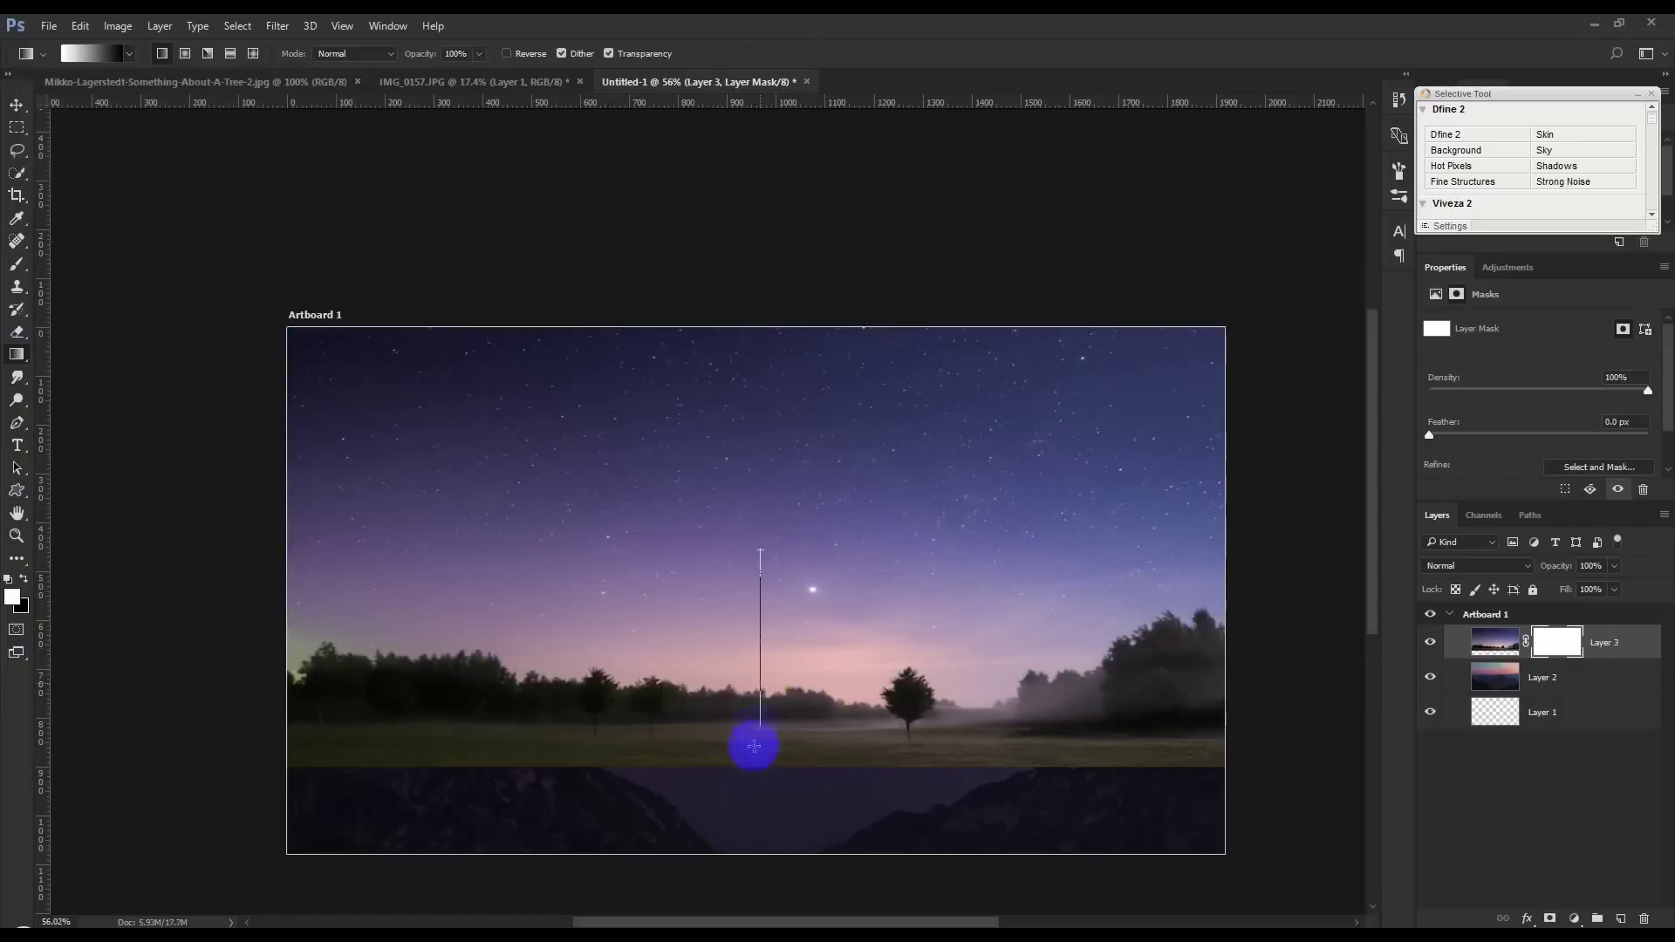
drag(754, 746, 753, 746)
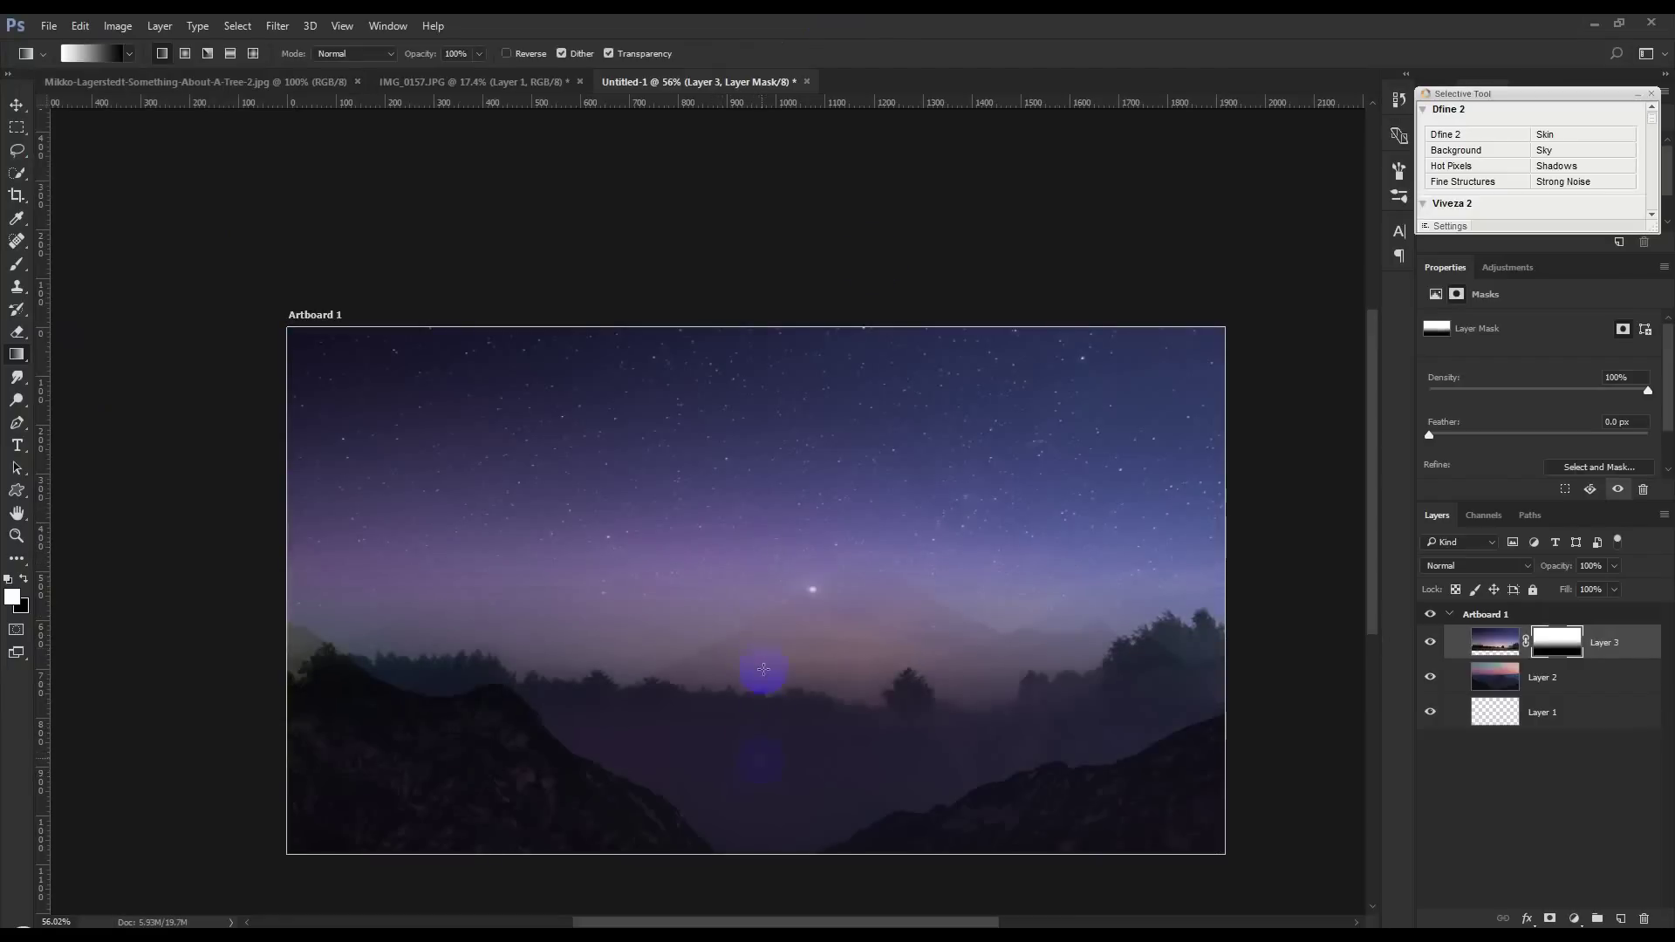
drag(760, 665, 766, 711)
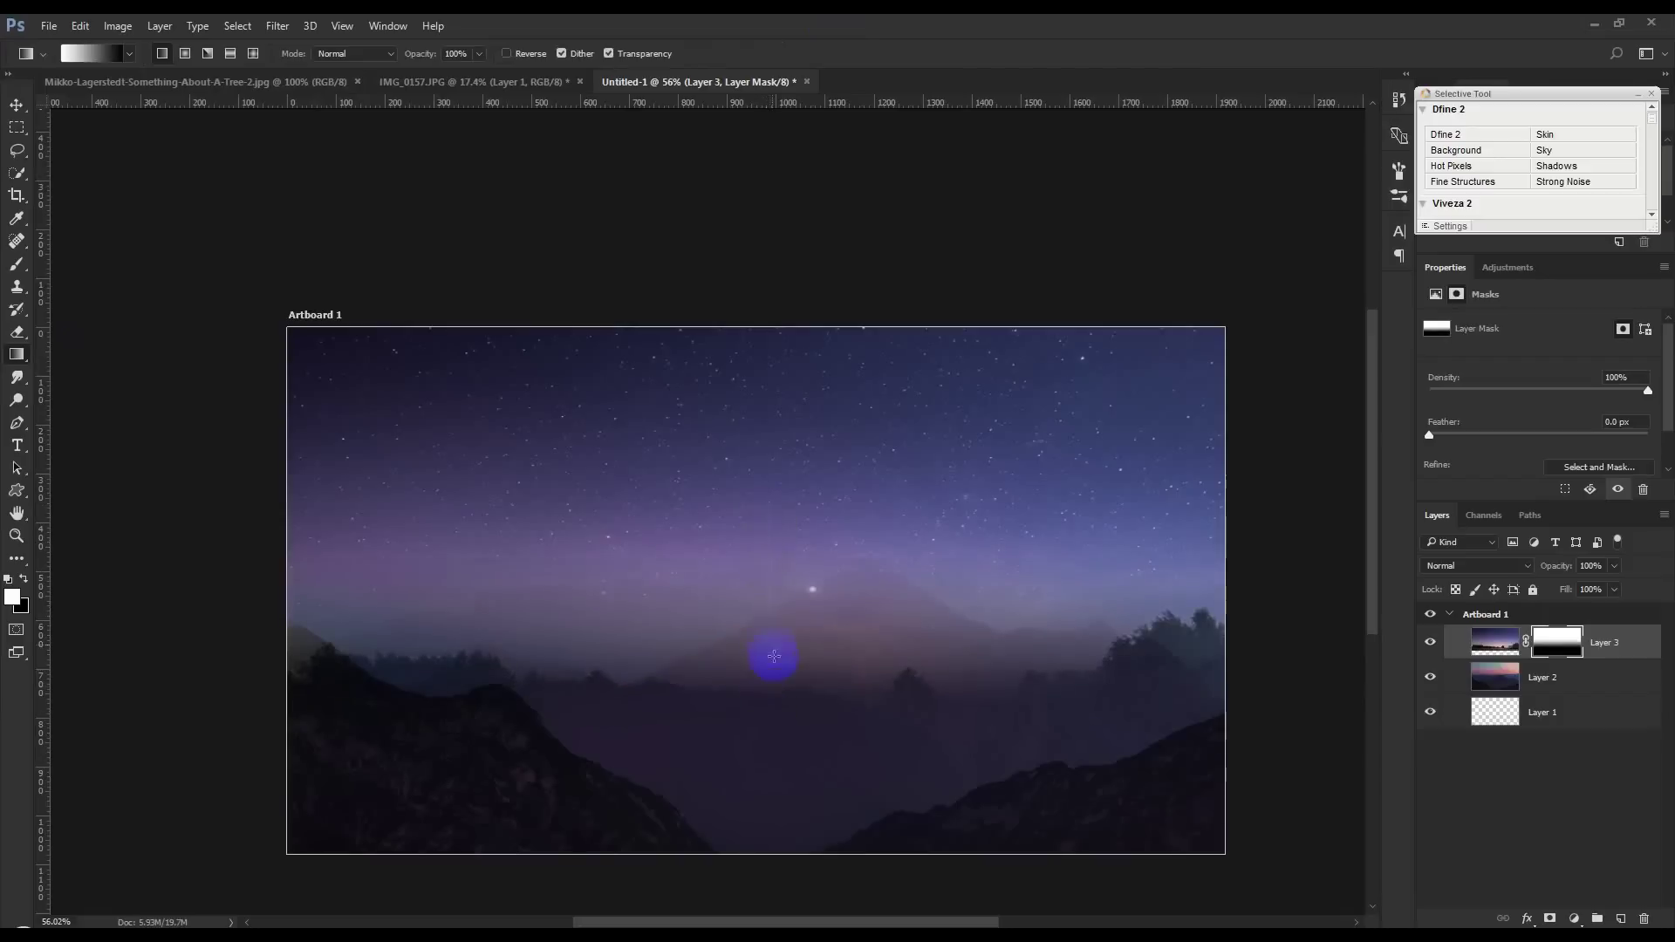
drag(773, 654, 773, 656)
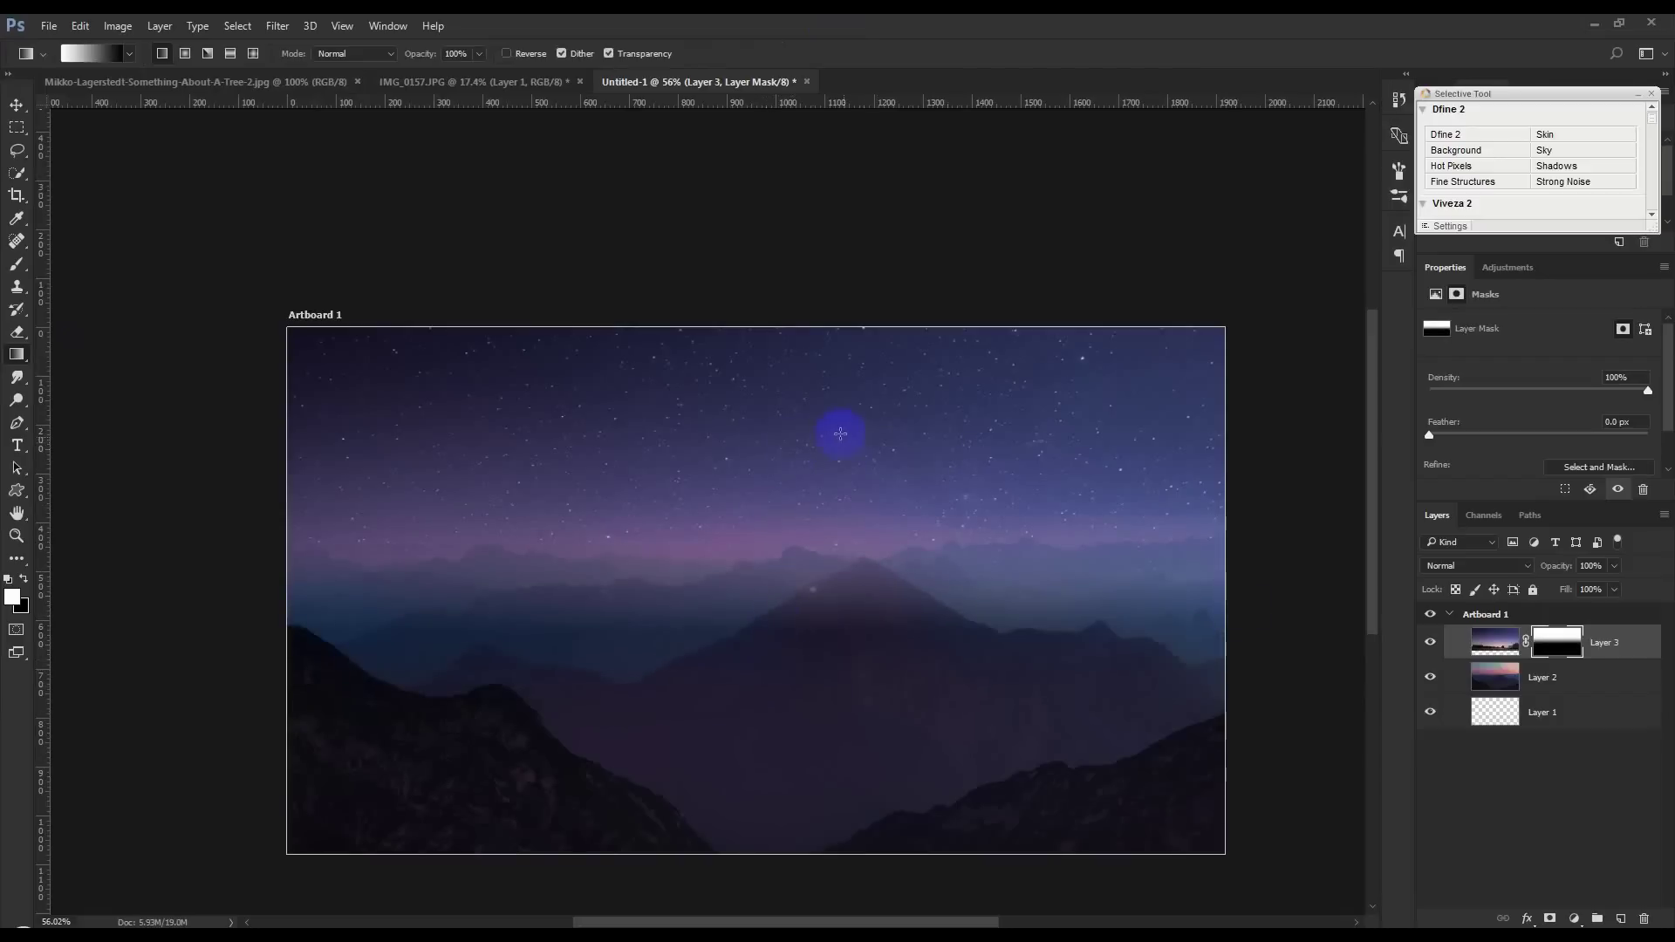
mouse_move(860, 697)
mouse_down()
mouse_move(870, 663)
mouse_move(888, 670)
mouse_up()
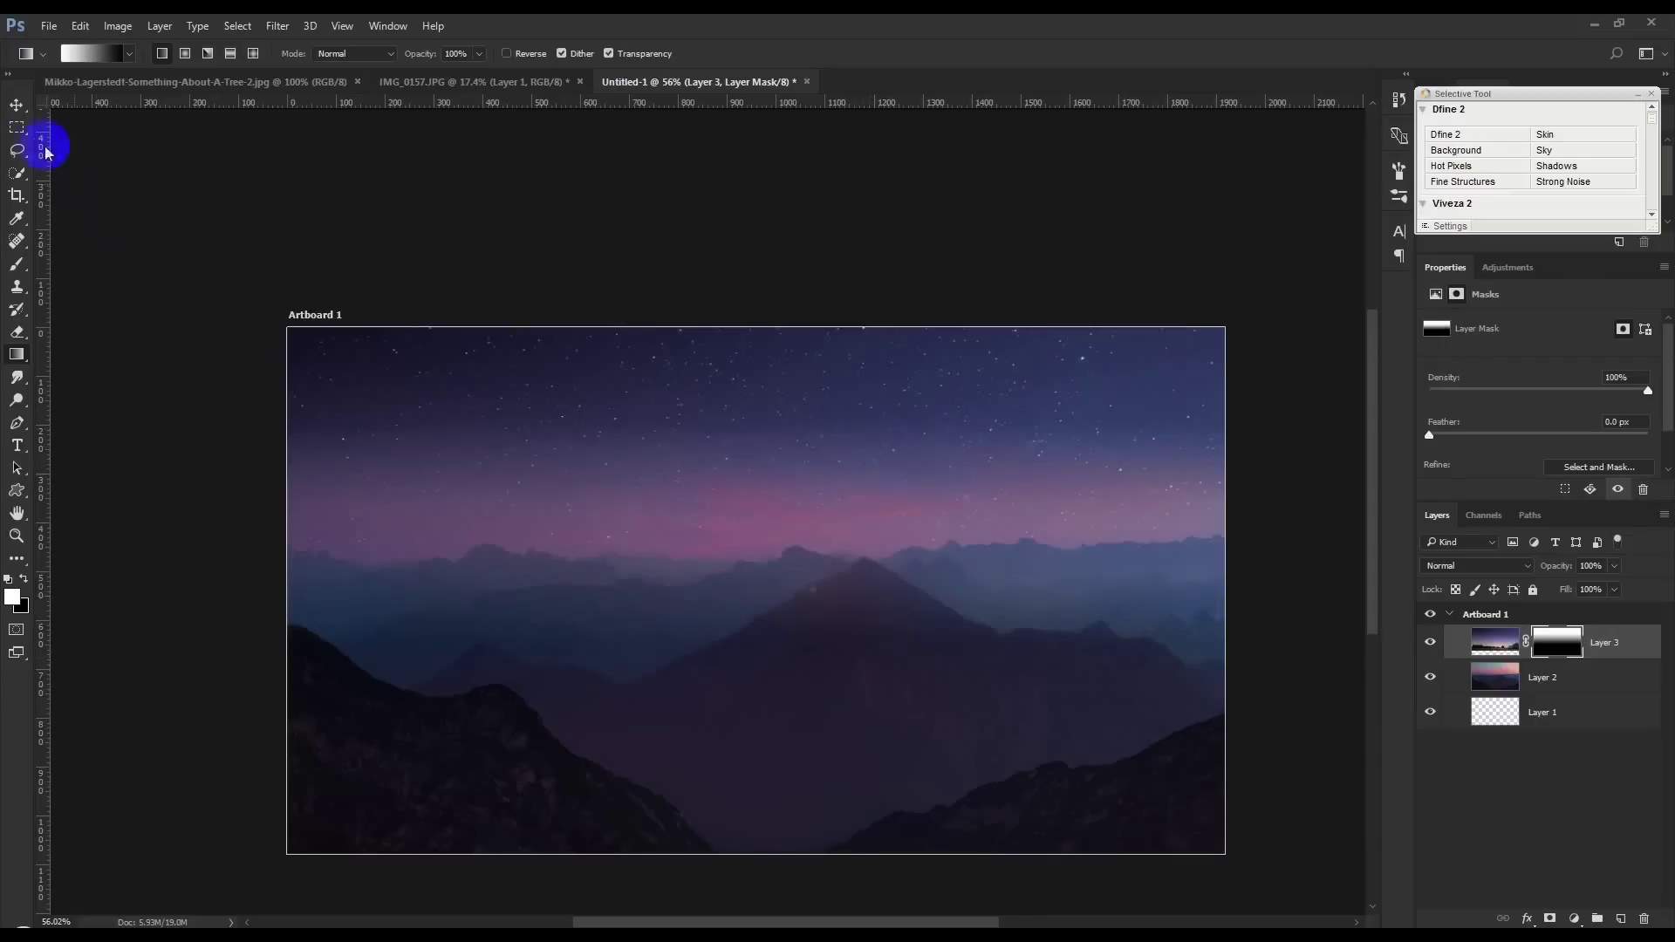
click(16, 106)
Step: Drag the man cutout from IMG_0157 onto Untitled-1's artboard as Layer 4
click(1431, 646)
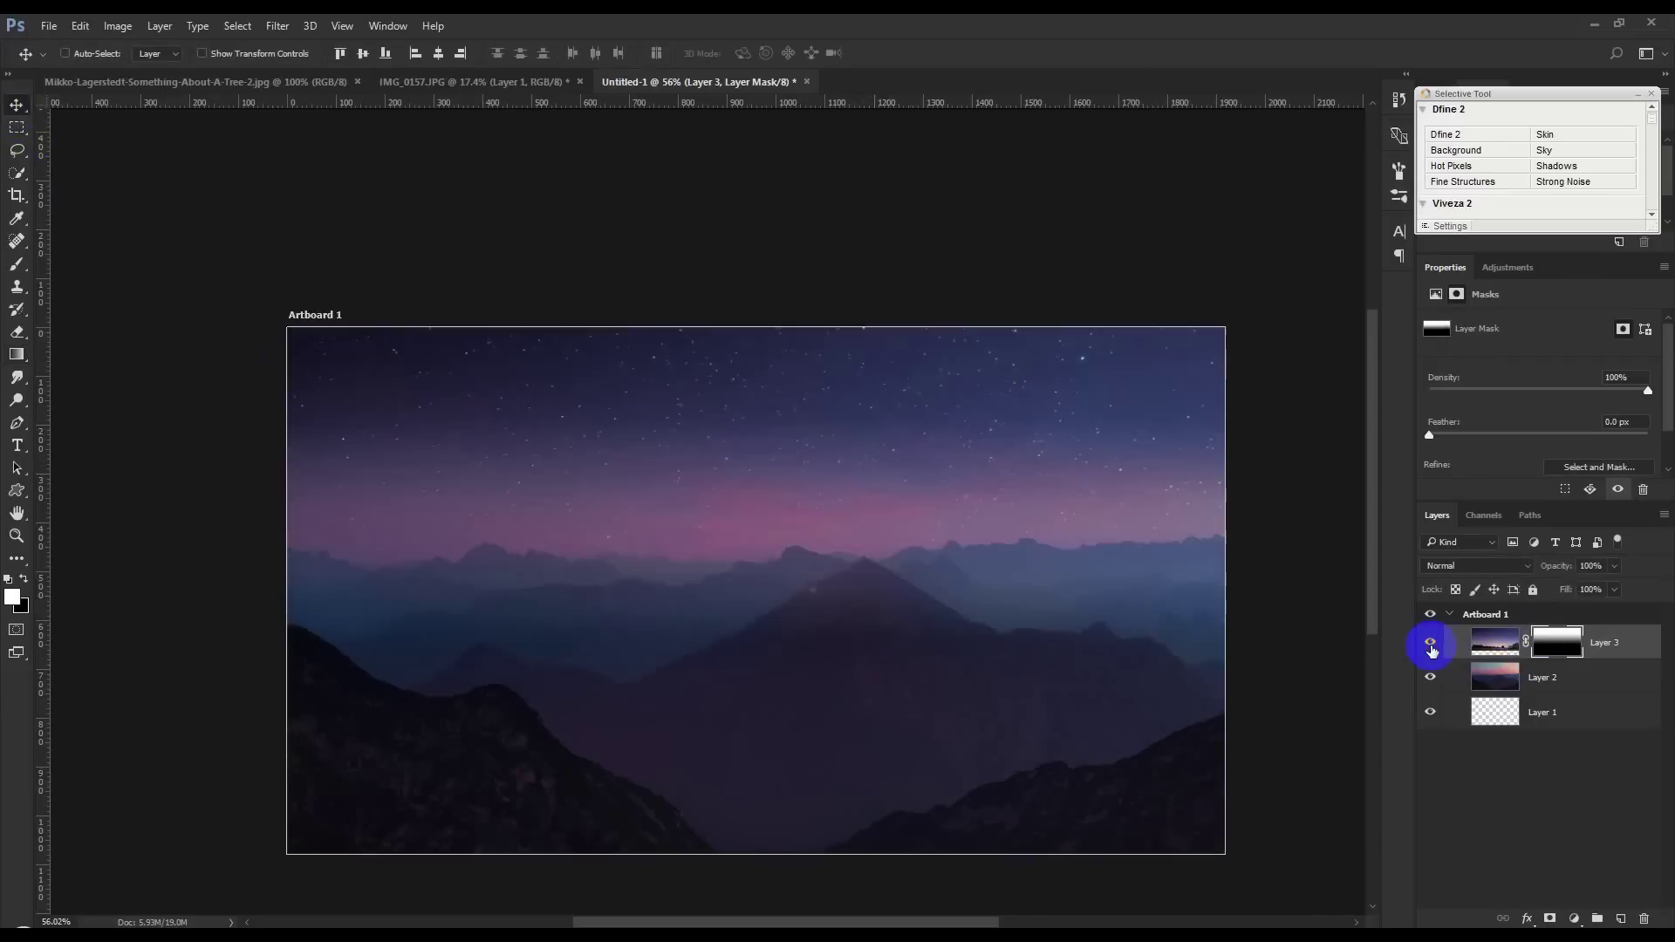
scroll(724, 541, up, 1)
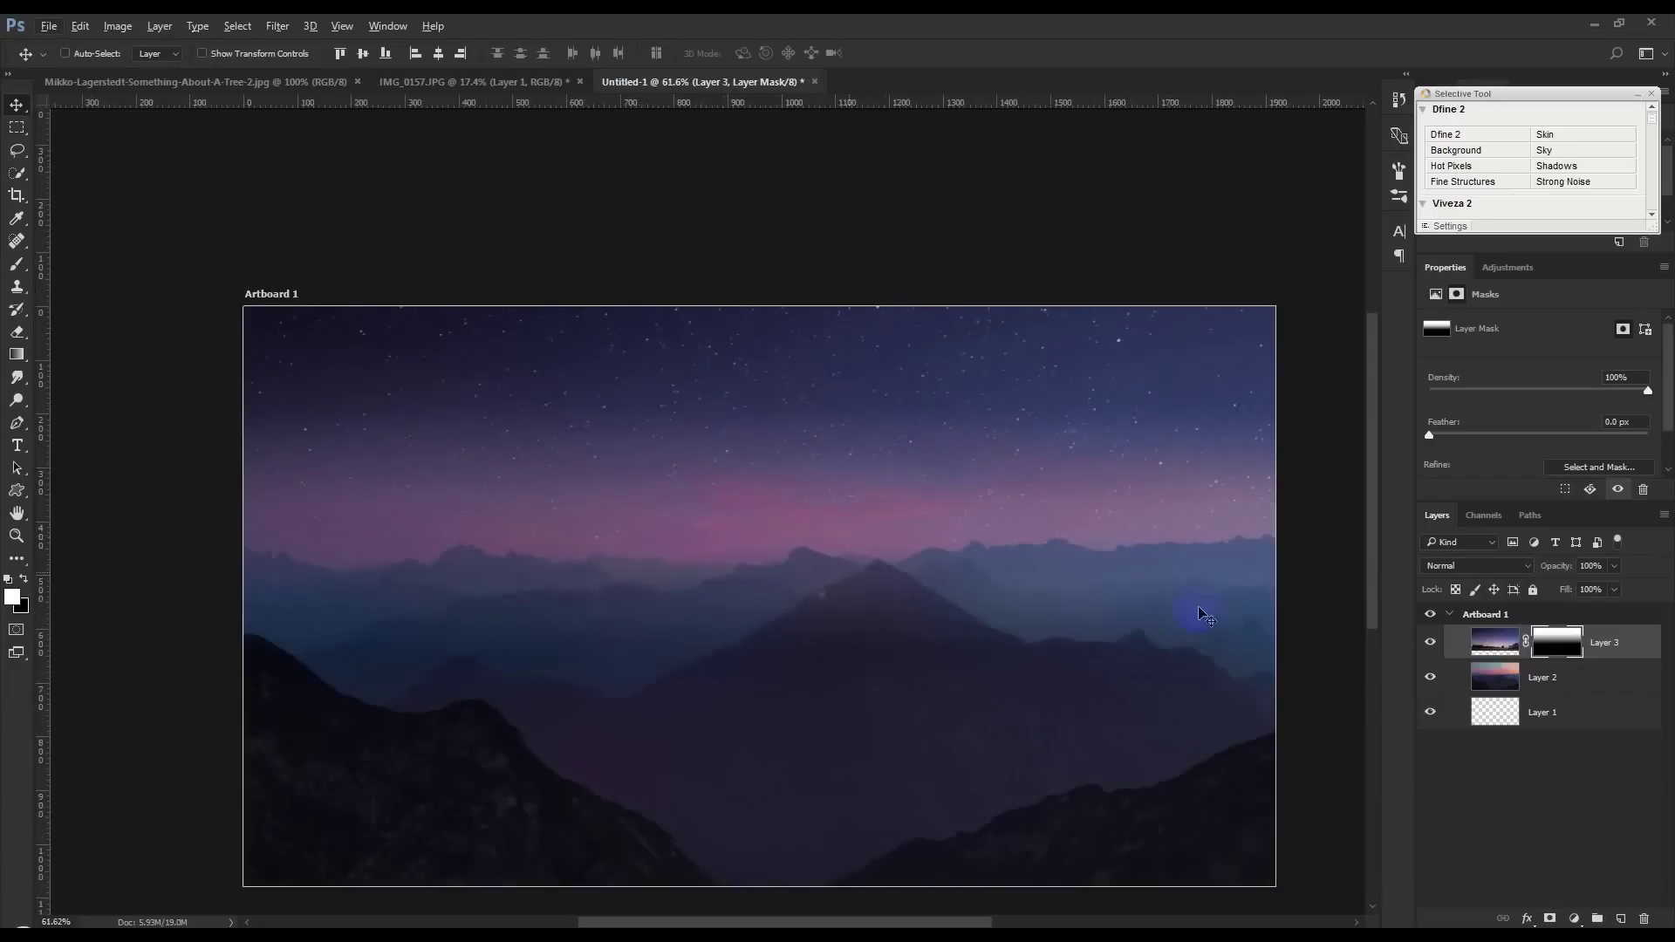
click(1435, 642)
click(447, 82)
drag(731, 452, 678, 84)
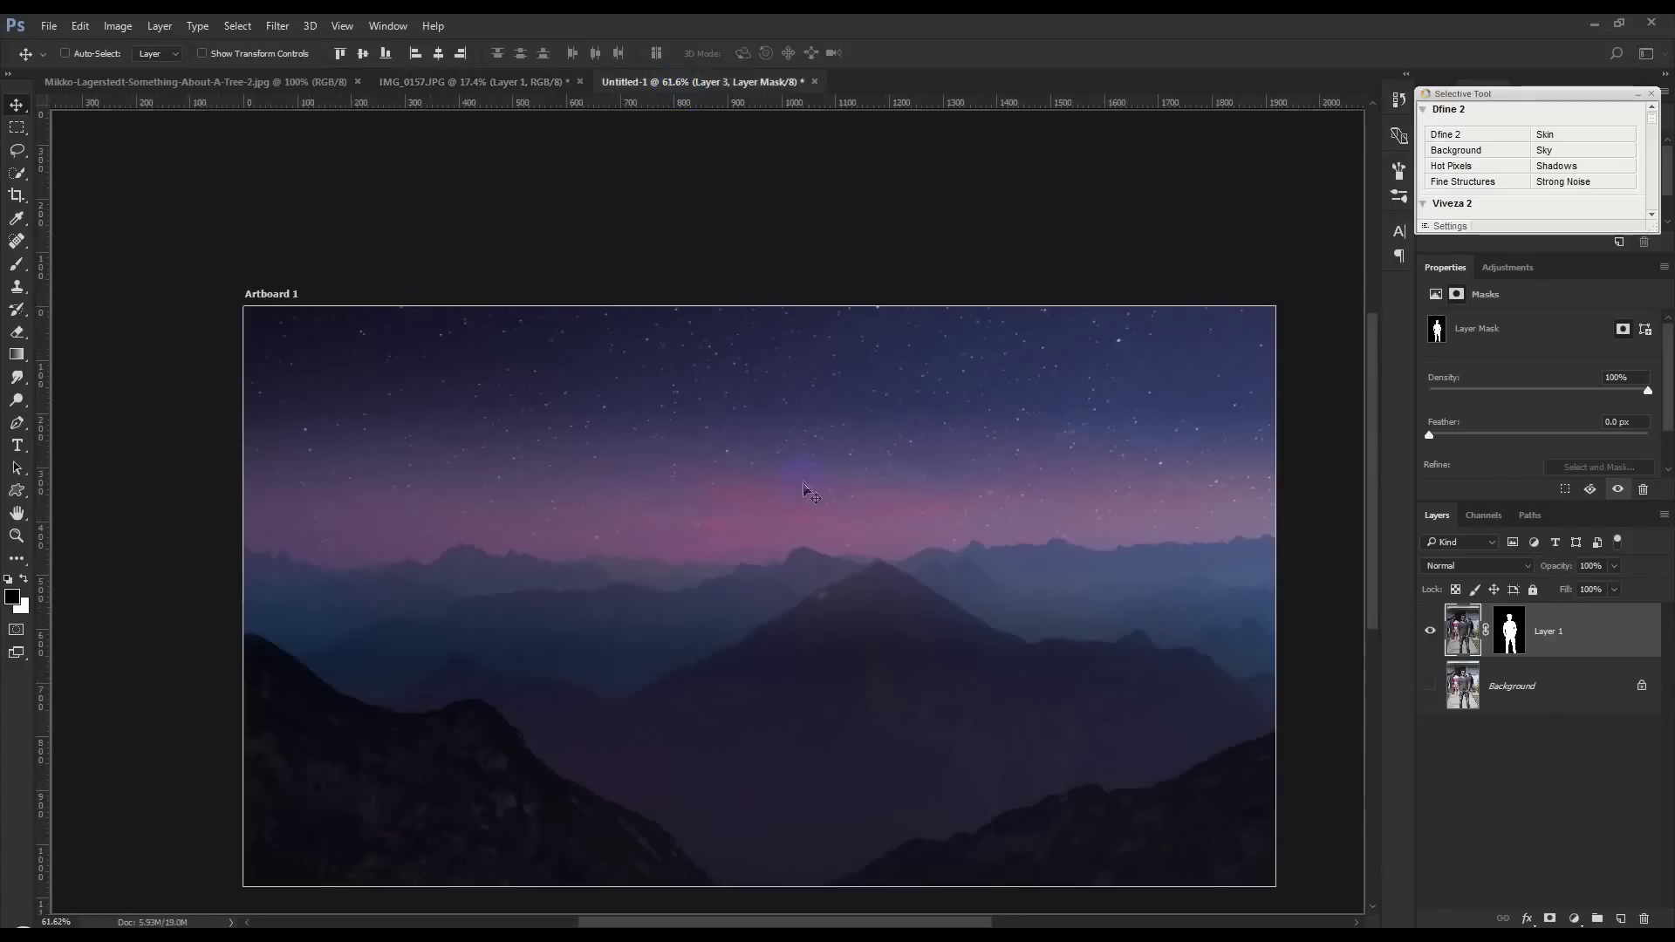
drag(681, 84, 816, 490)
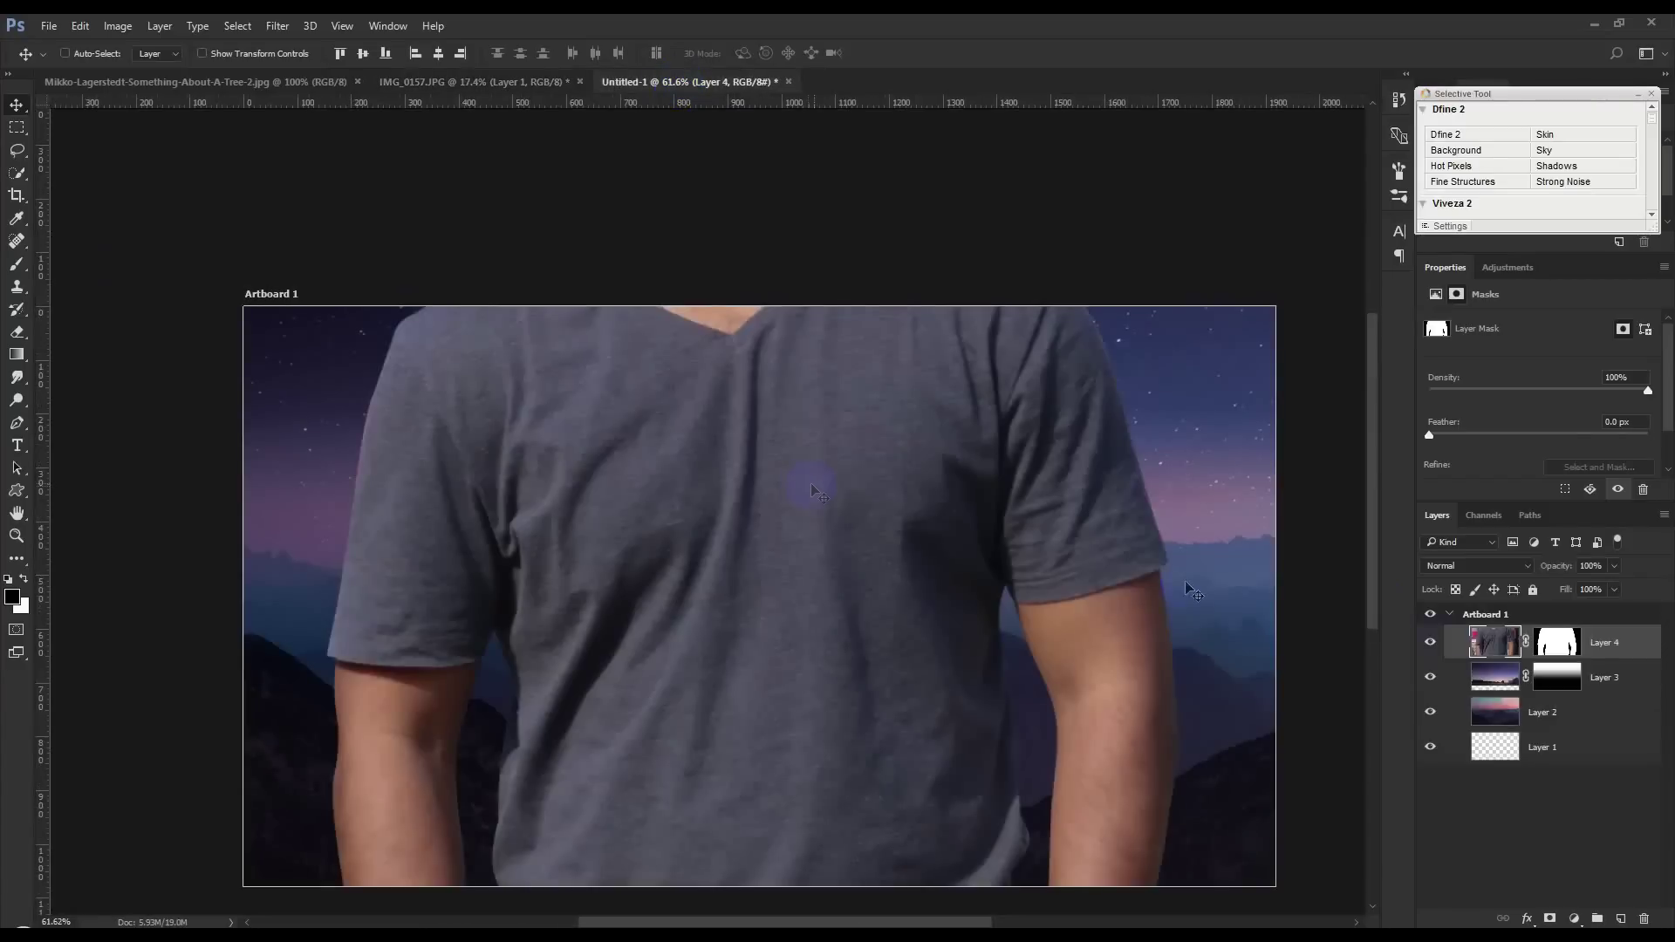
Step: Convert Layer 4 to a Smart Object and nudge it slightly up
right_click(1581, 644)
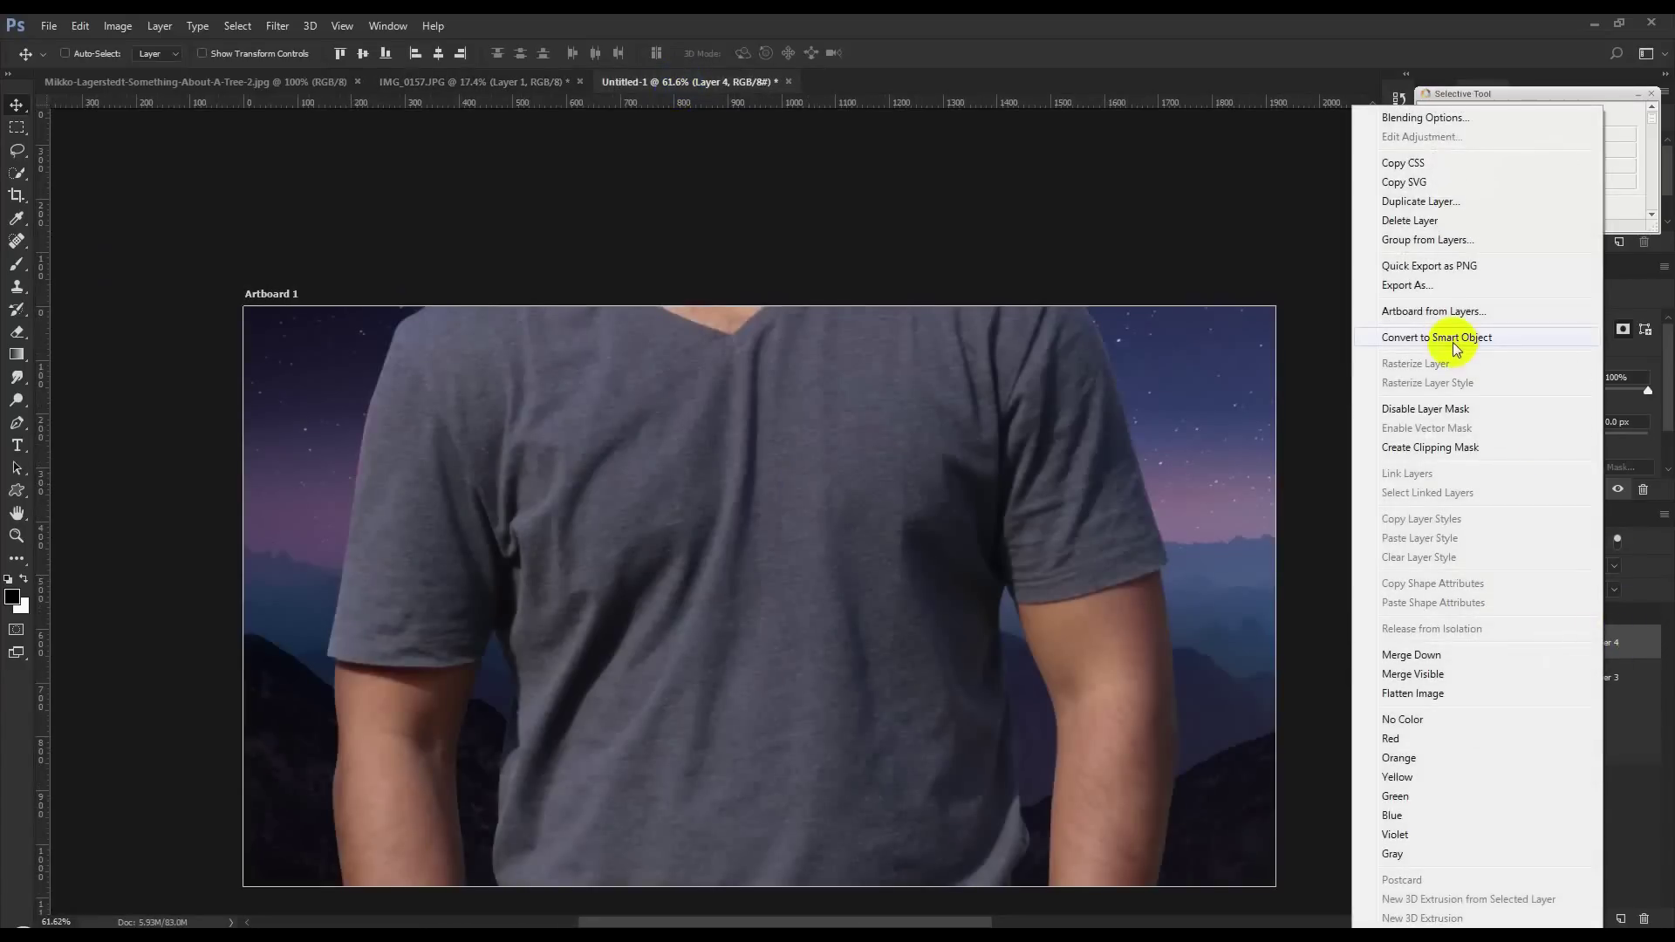
click(1454, 340)
drag(1062, 546, 1059, 530)
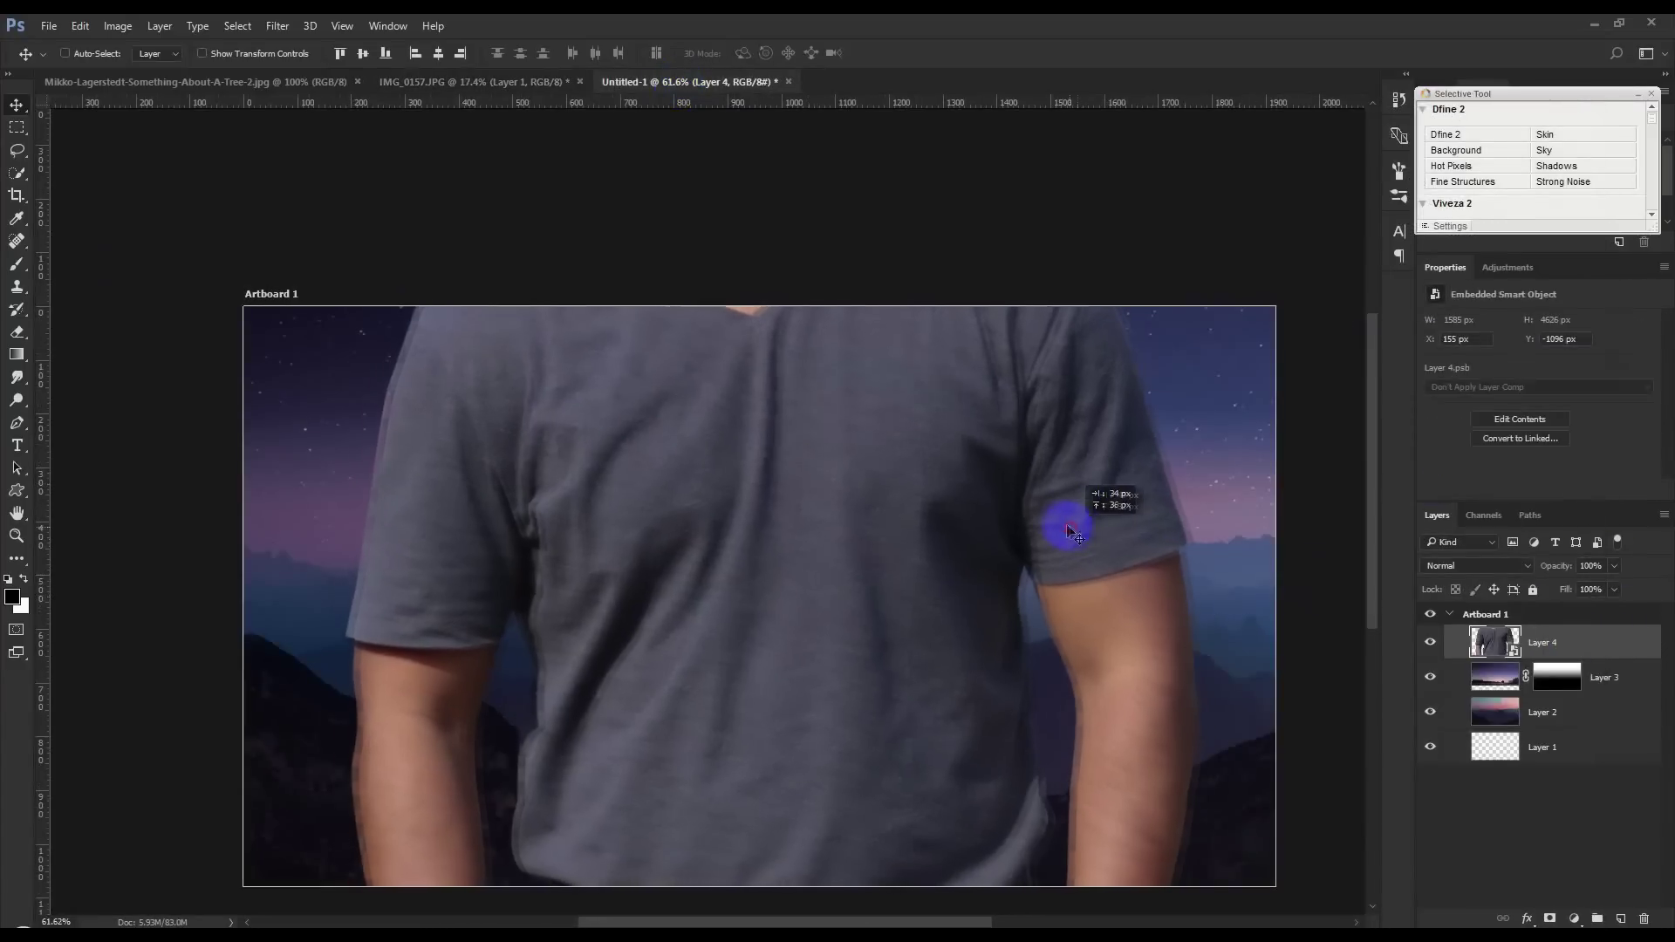
Step: Scale Layer 4's man to about 21.8% and centre him on the mountains
key(ctrl+t)
scroll(1056, 526, down, 3)
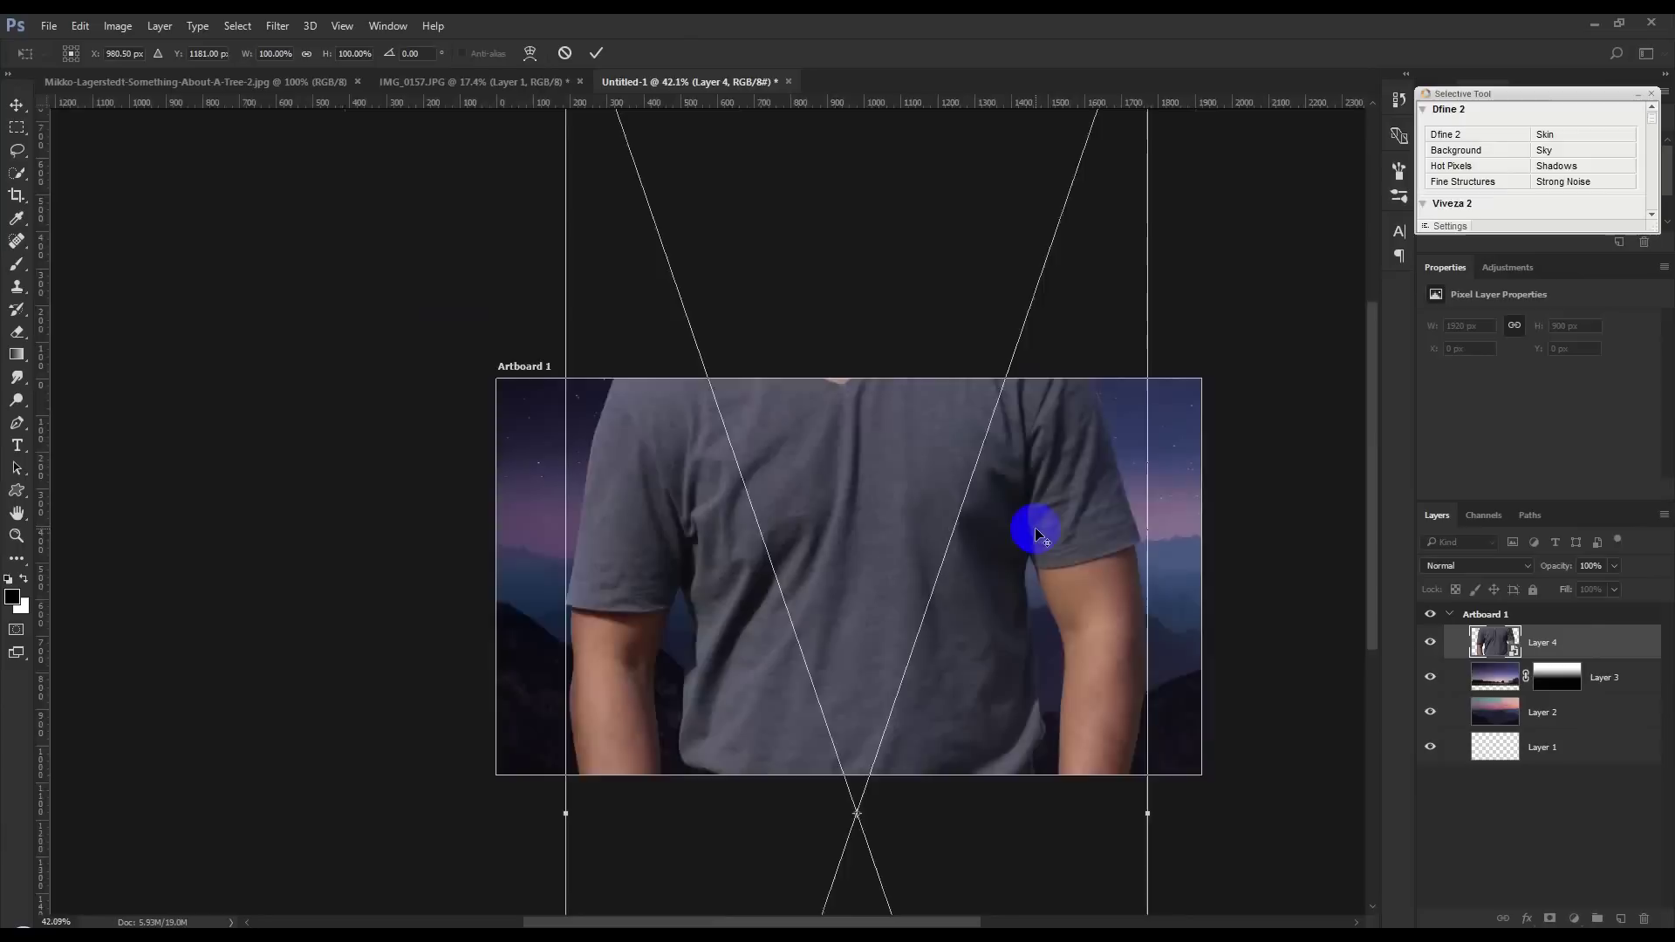
scroll(1038, 526, down, 3)
scroll(1039, 526, down, 2)
drag(1097, 244, 1010, 561)
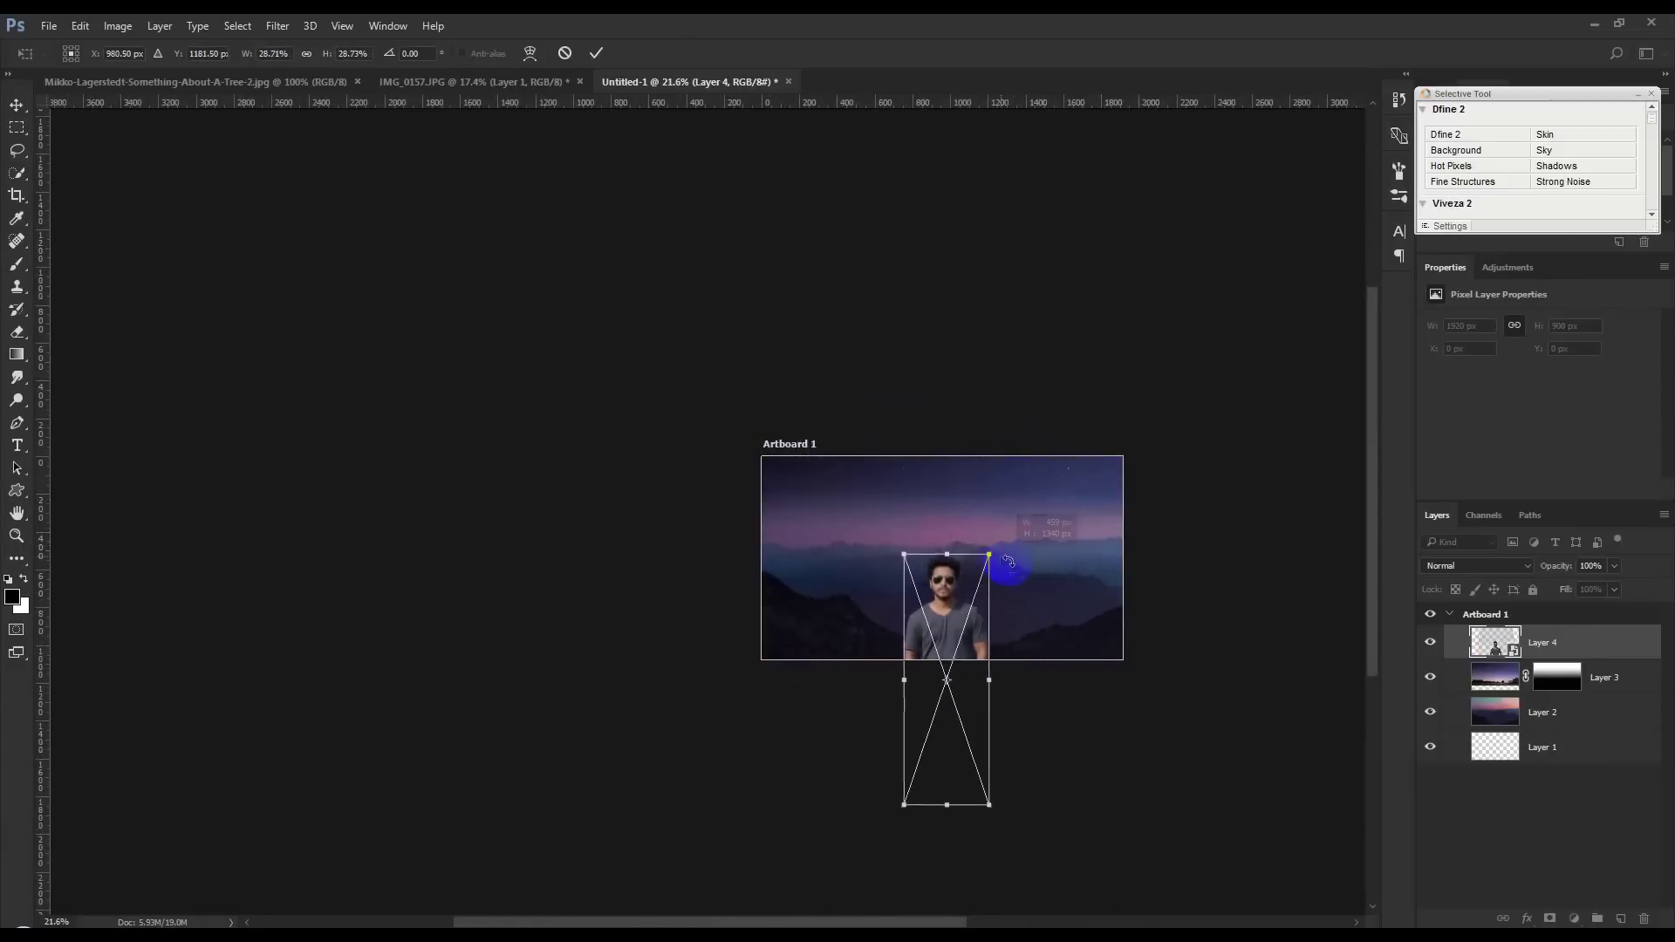
scroll(1008, 561, up, 3)
scroll(1002, 568, up, 3)
drag(881, 551, 840, 376)
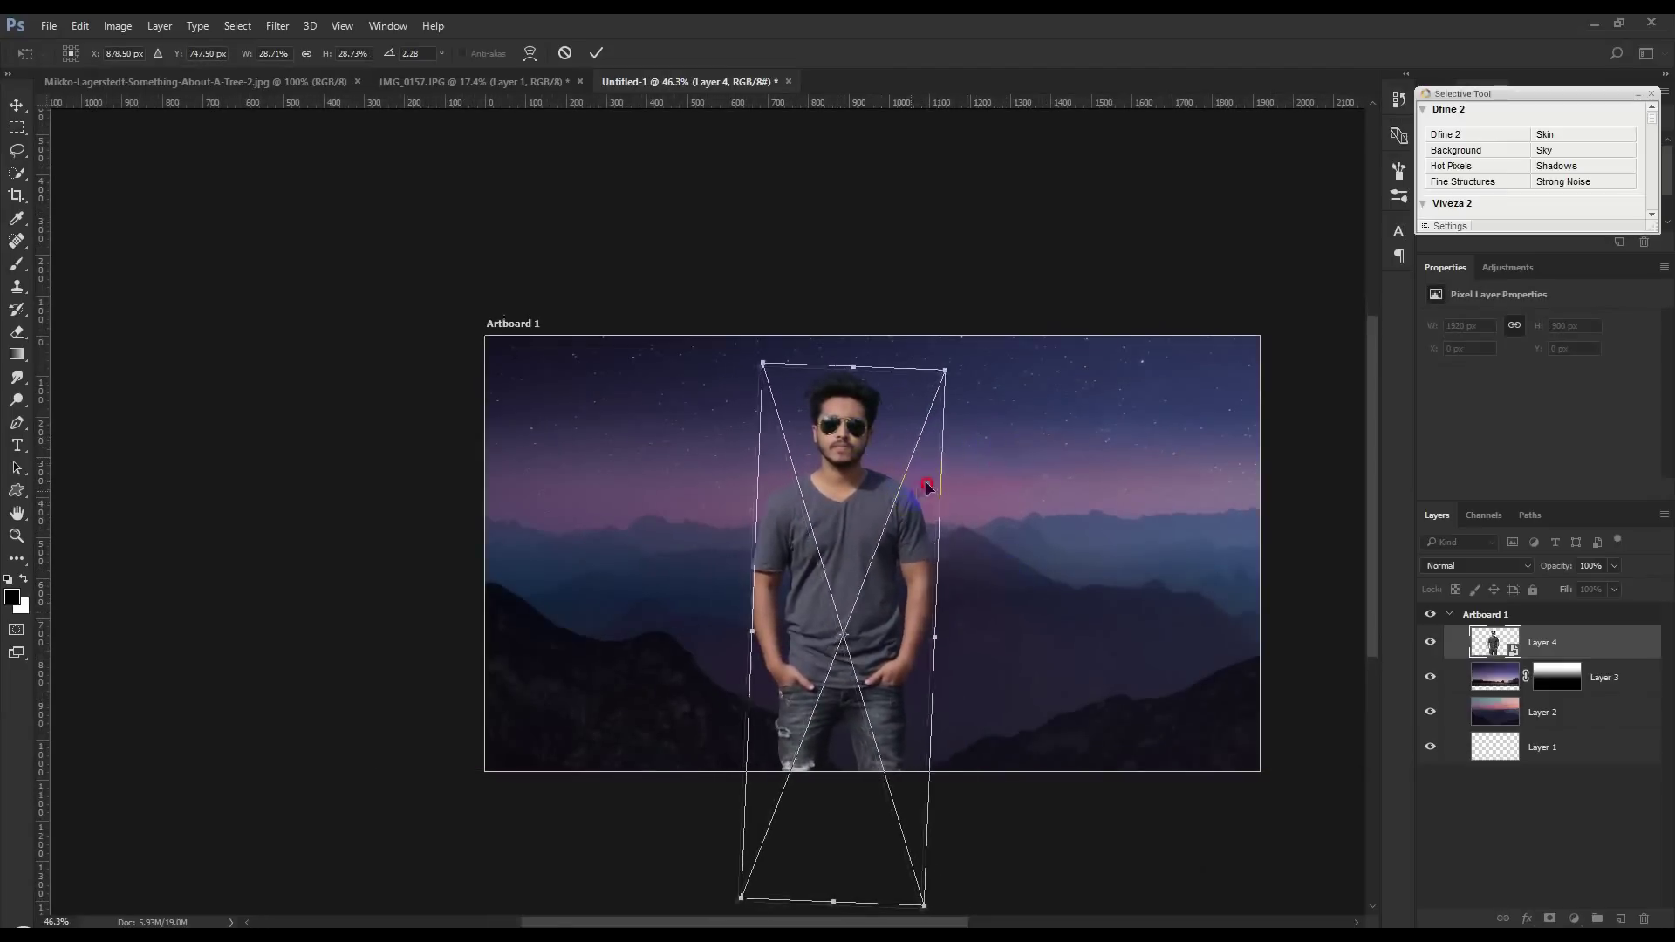
drag(893, 481, 933, 474)
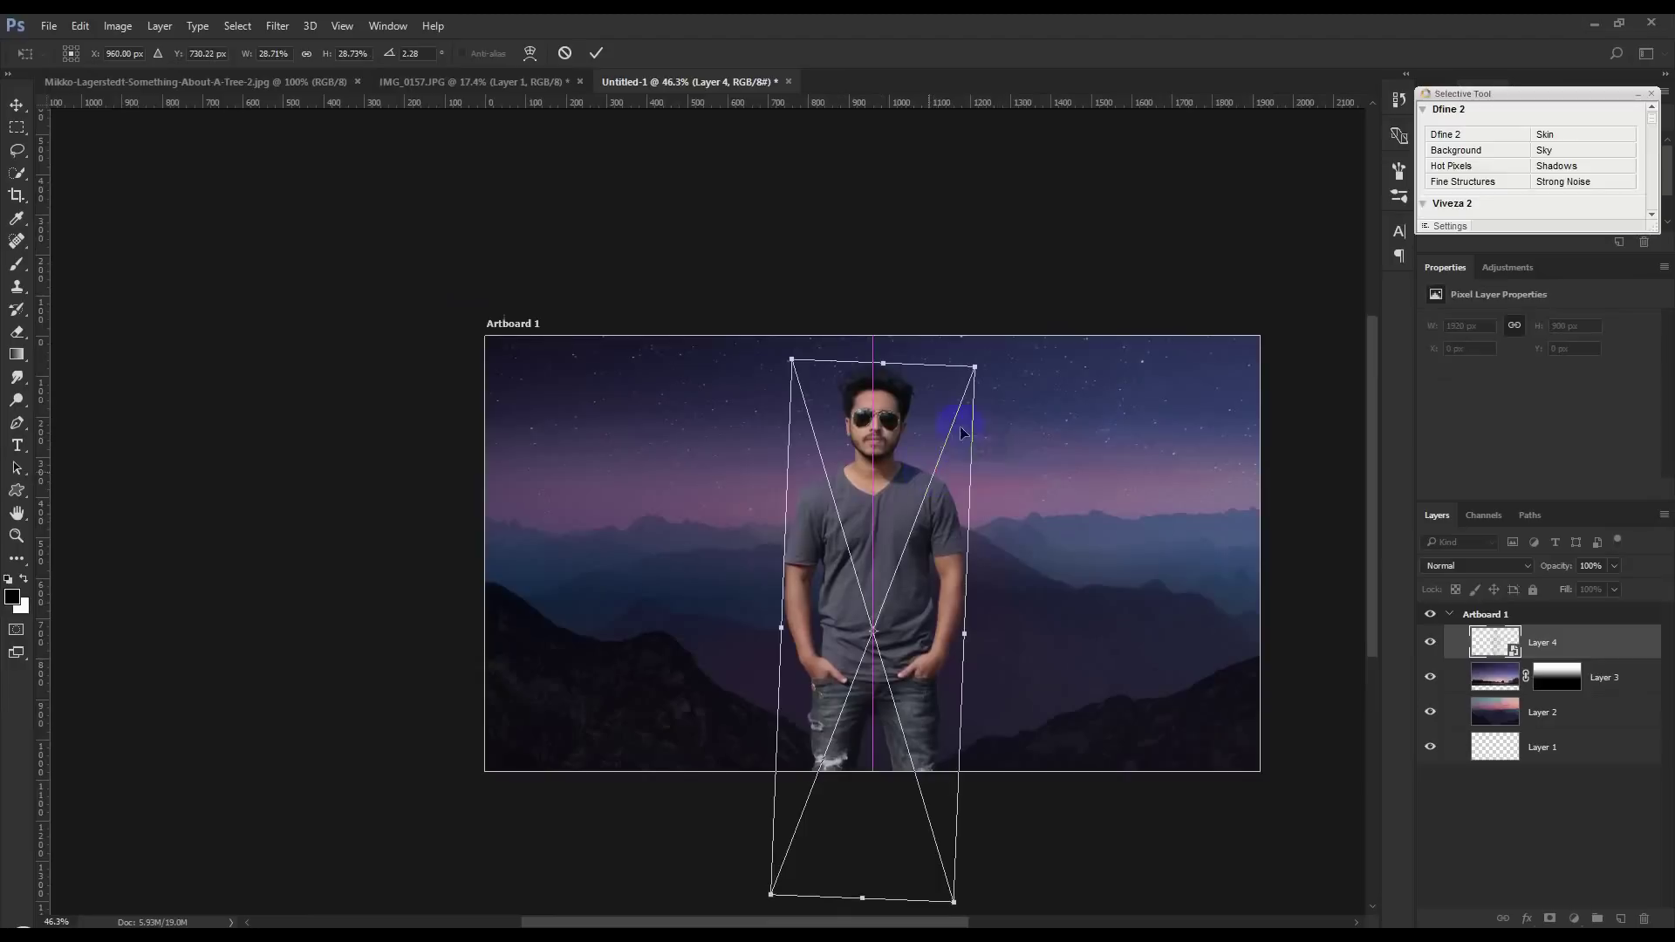
drag(981, 366, 947, 420)
mouse_move(910, 508)
mouse_down()
mouse_move(893, 480)
mouse_move(921, 490)
mouse_up()
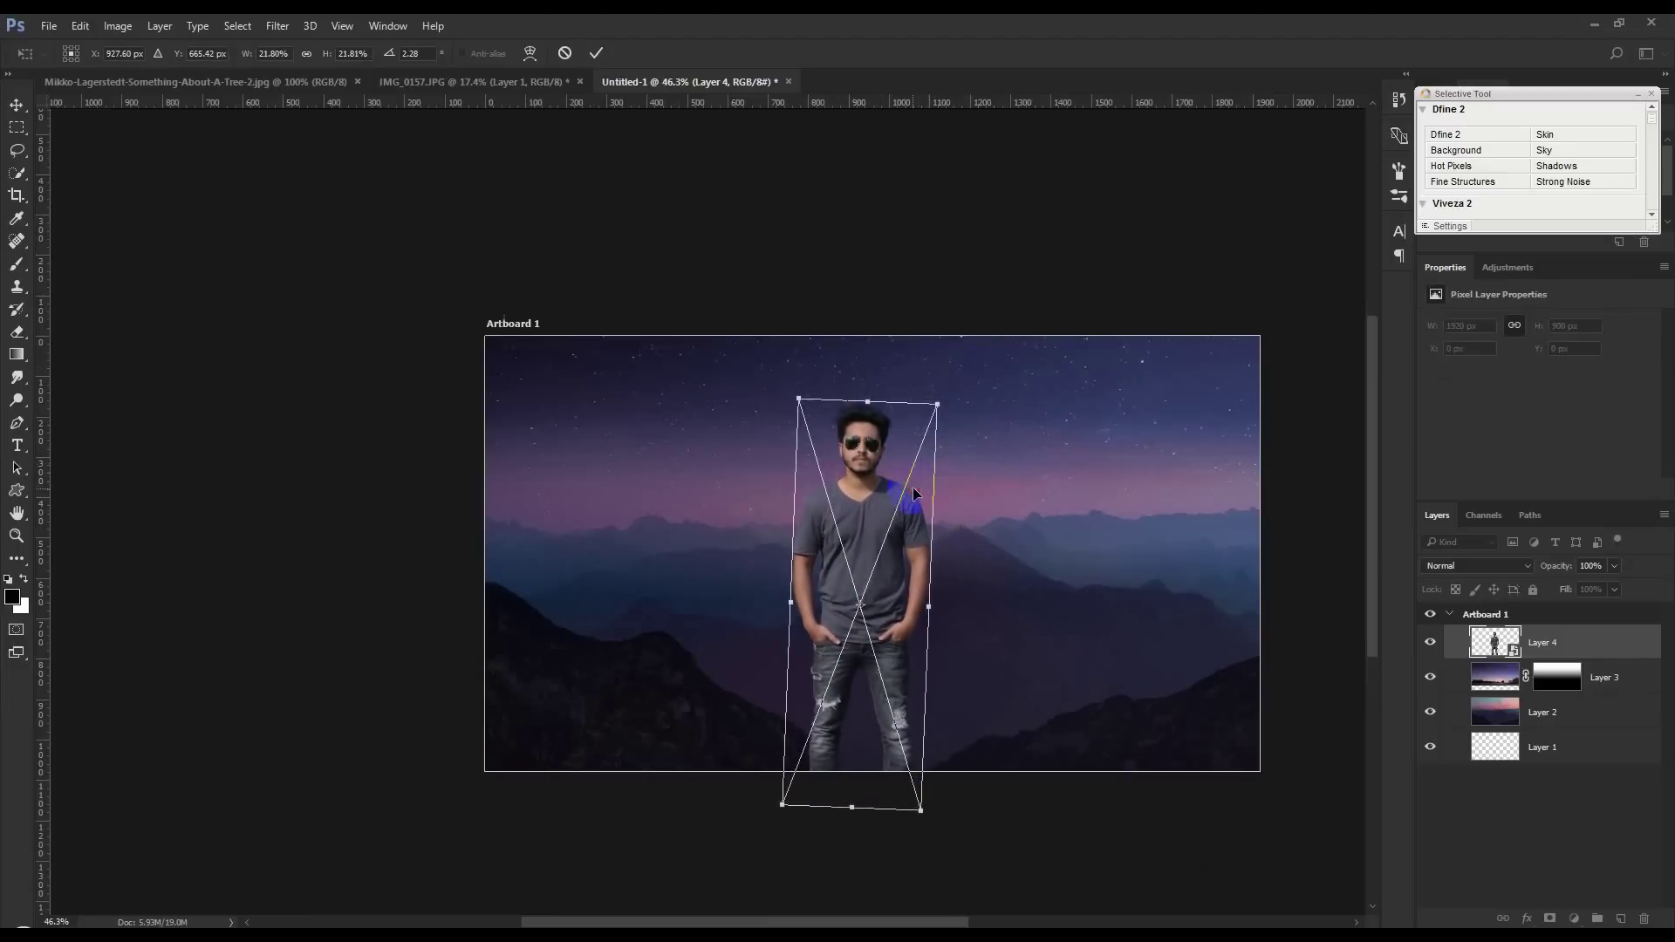
click(596, 54)
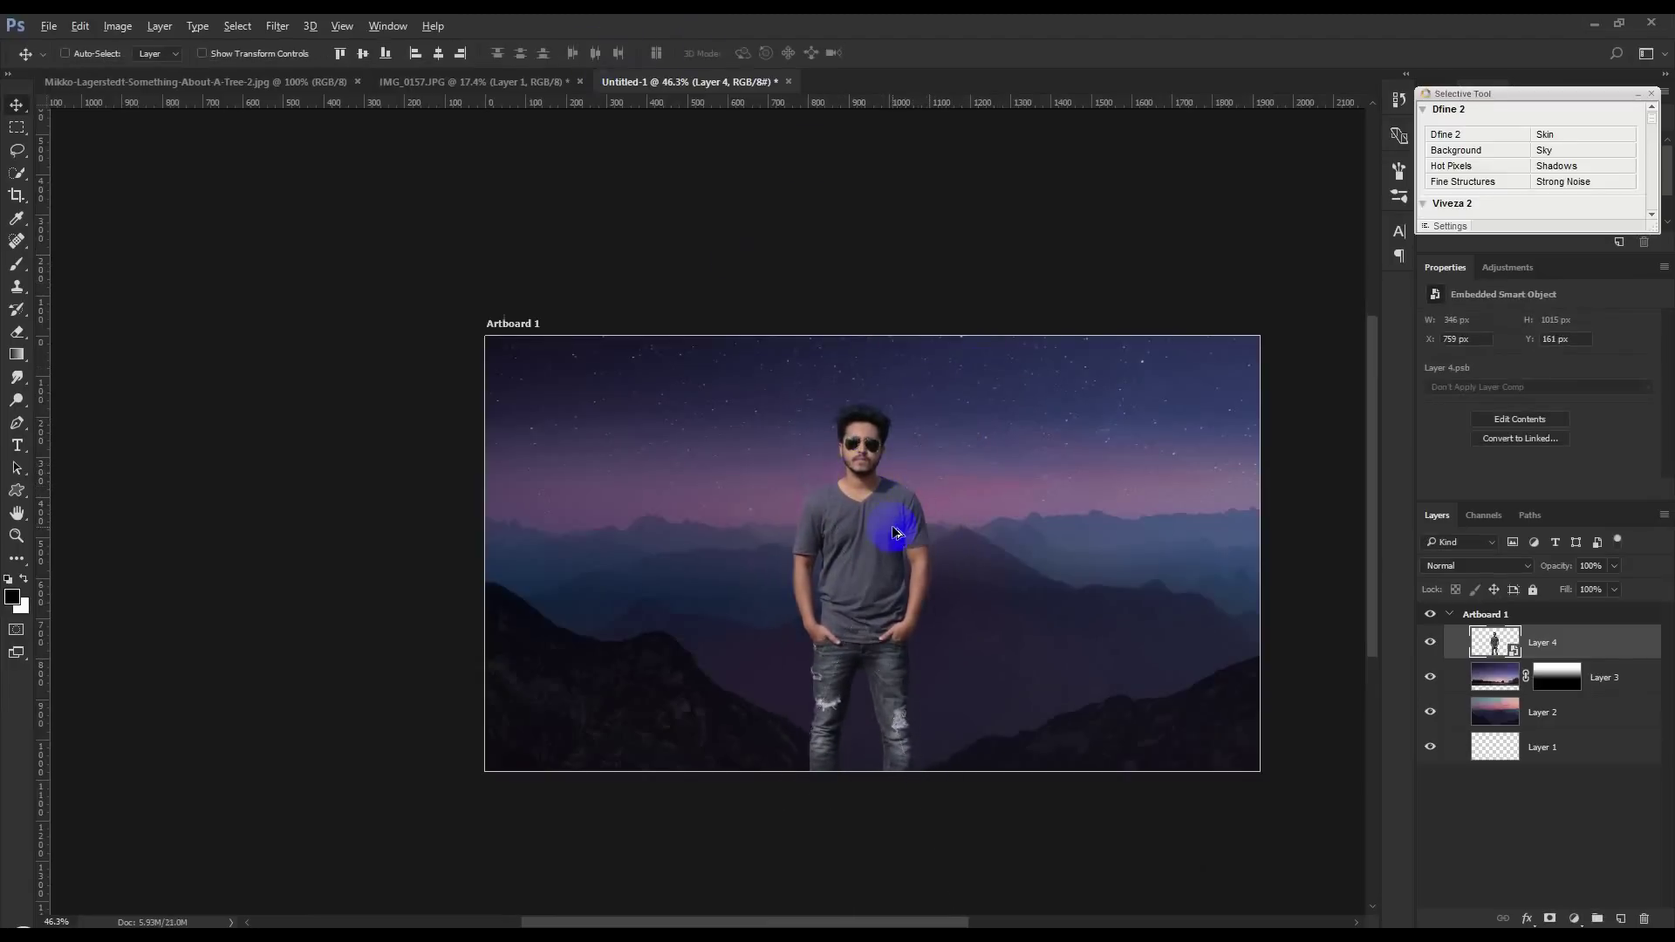
Step: Position the man at X 787 px, Y 83 px with his feet on the artboard's bottom edge
scroll(899, 528, up, 1)
drag(897, 515, 892, 476)
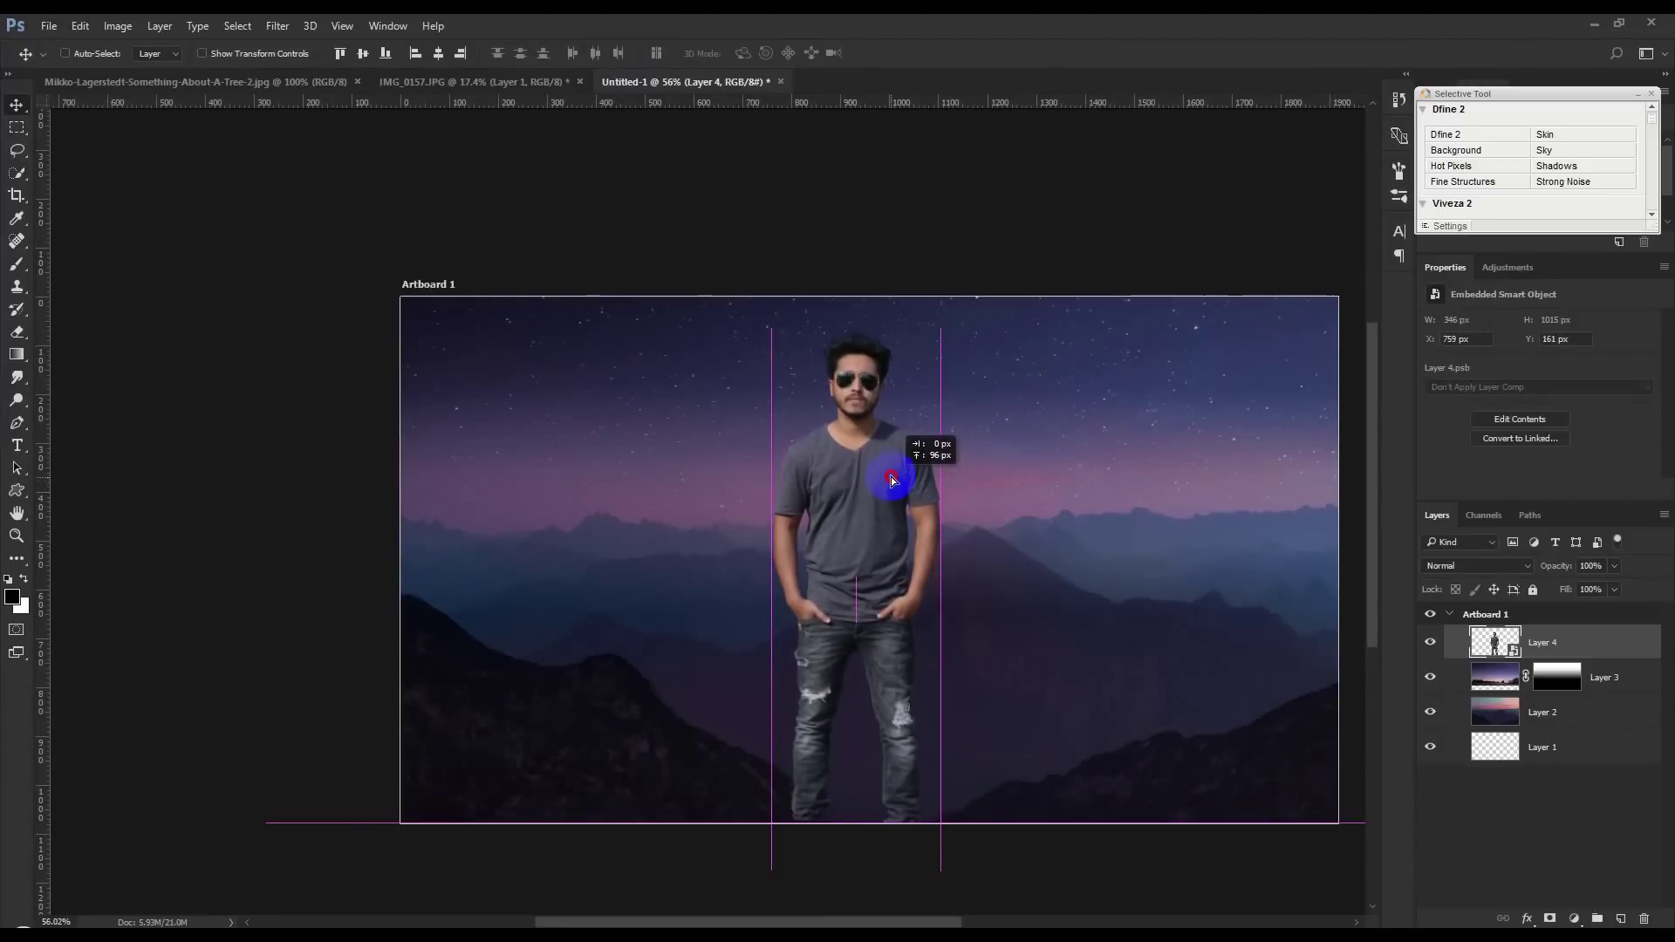
scroll(930, 485, up, 1)
scroll(930, 485, up, 1)
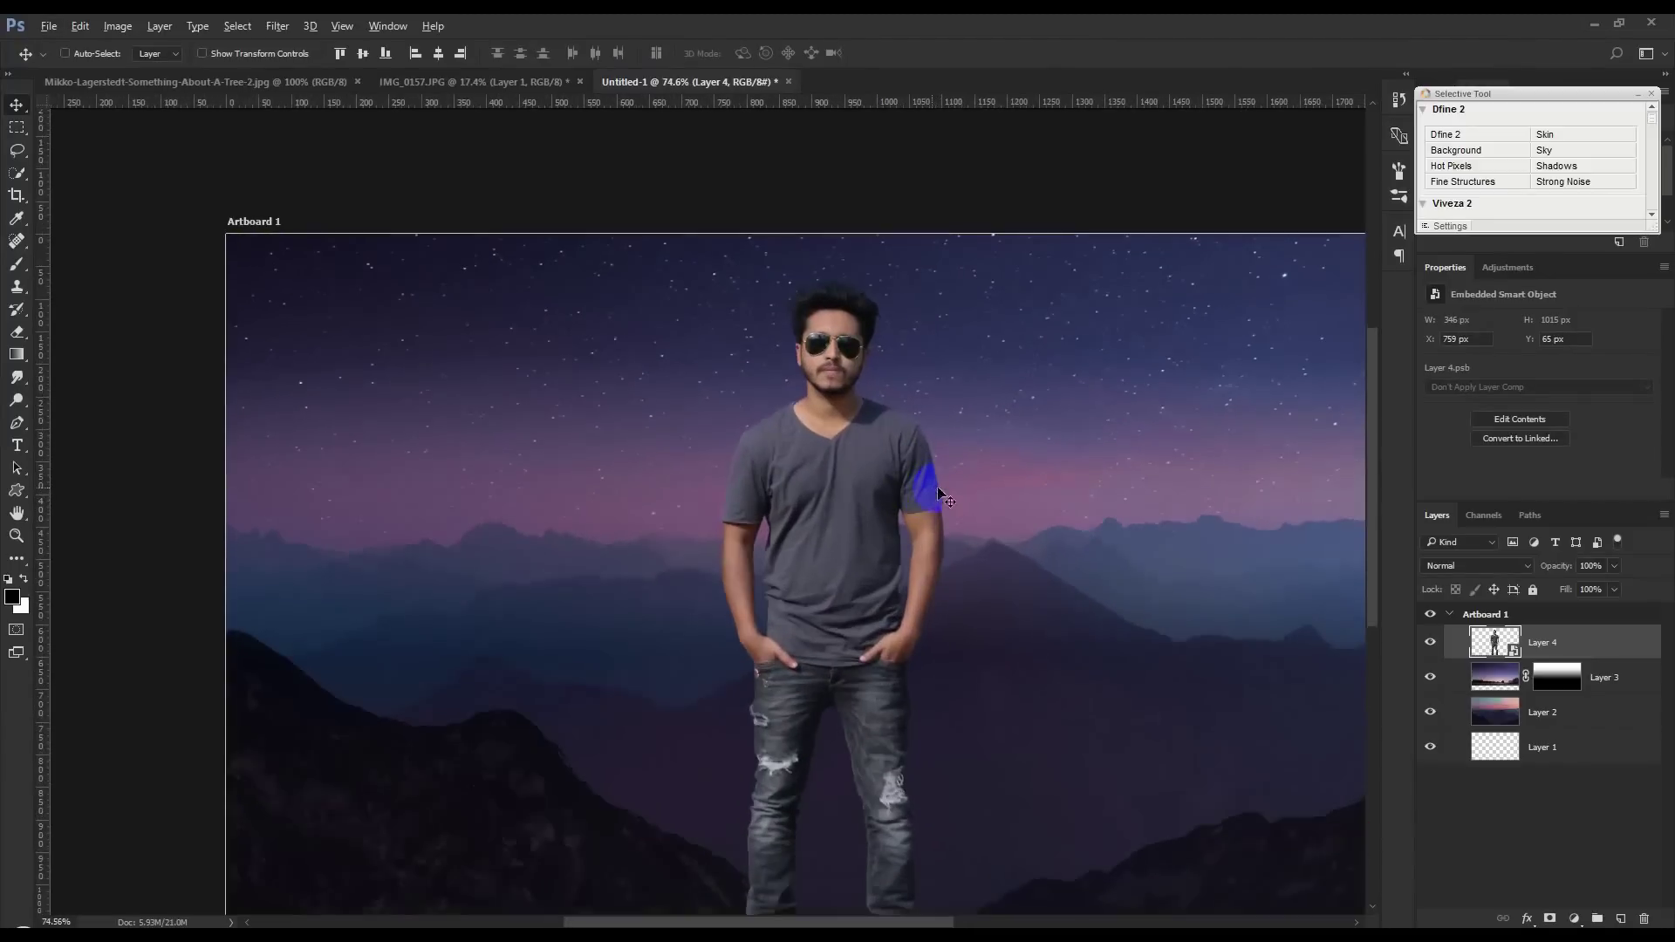
scroll(917, 471, up, 1)
scroll(897, 406, down, 2)
drag(855, 480, 864, 483)
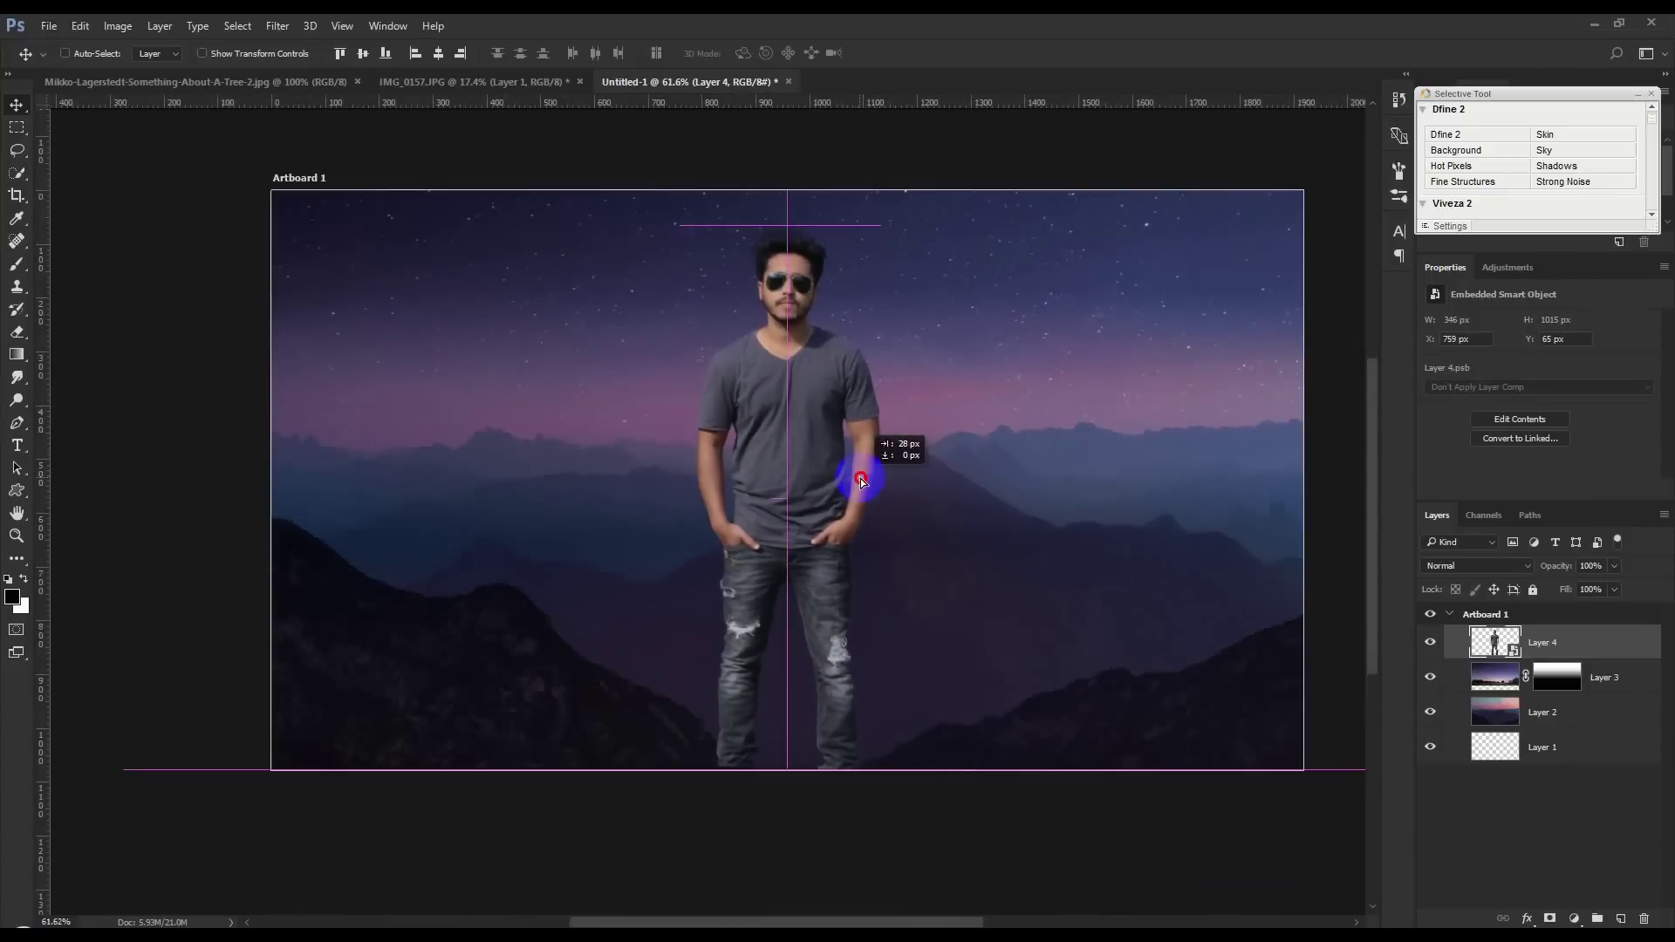
scroll(862, 481, up, 1)
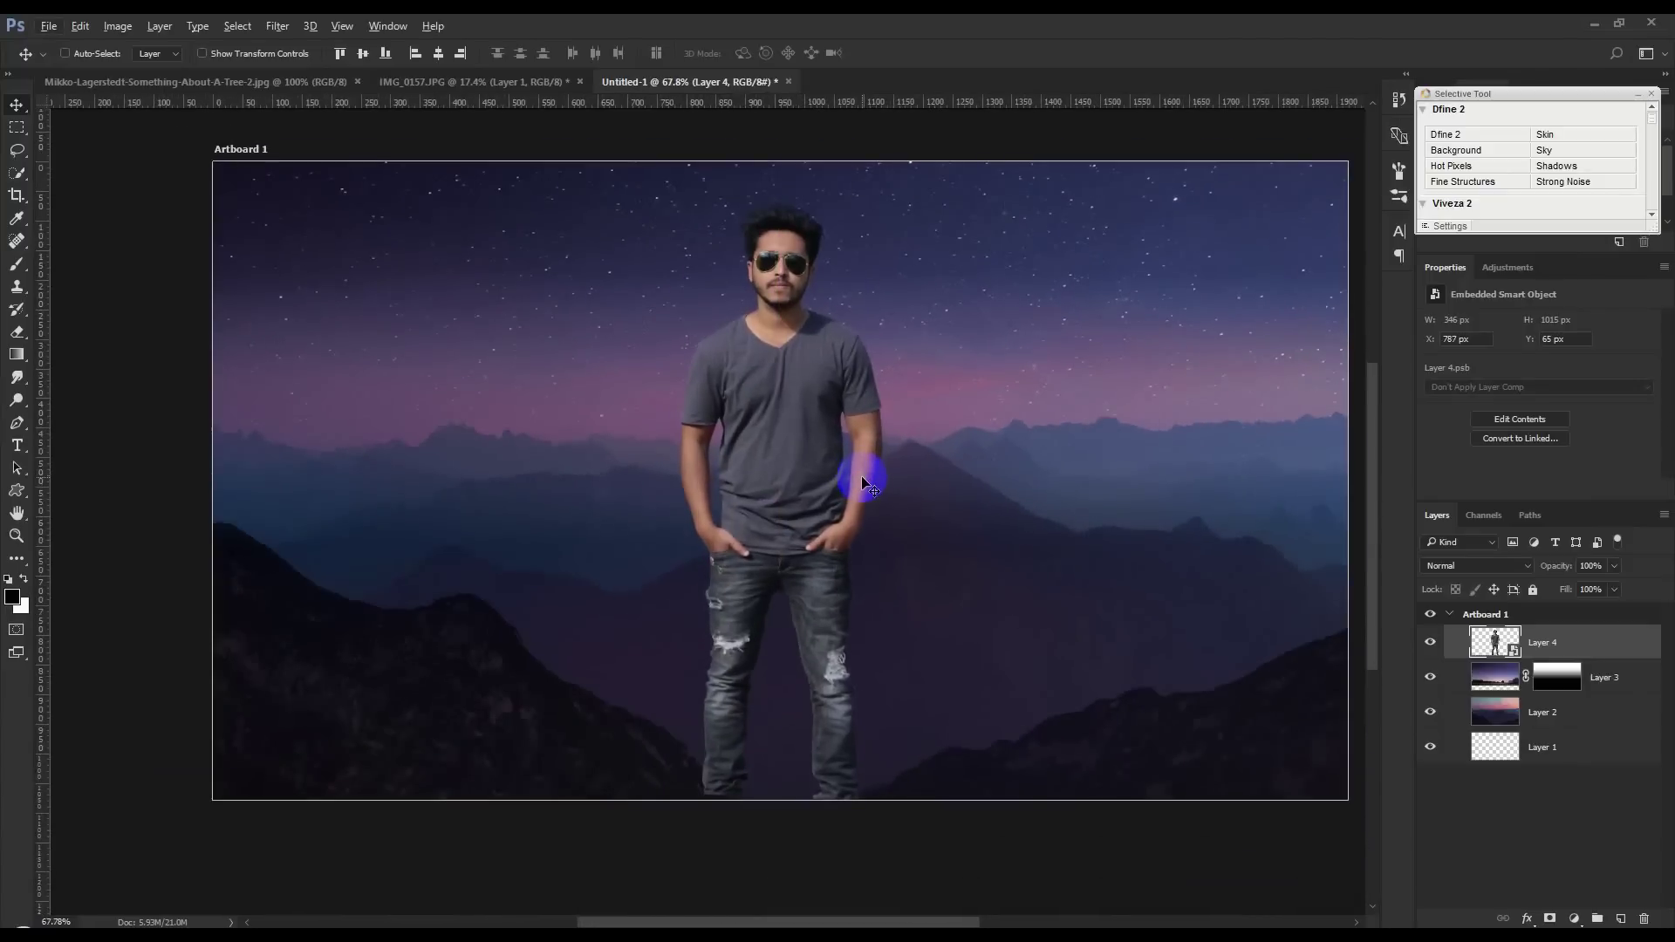
drag(860, 482, 828, 479)
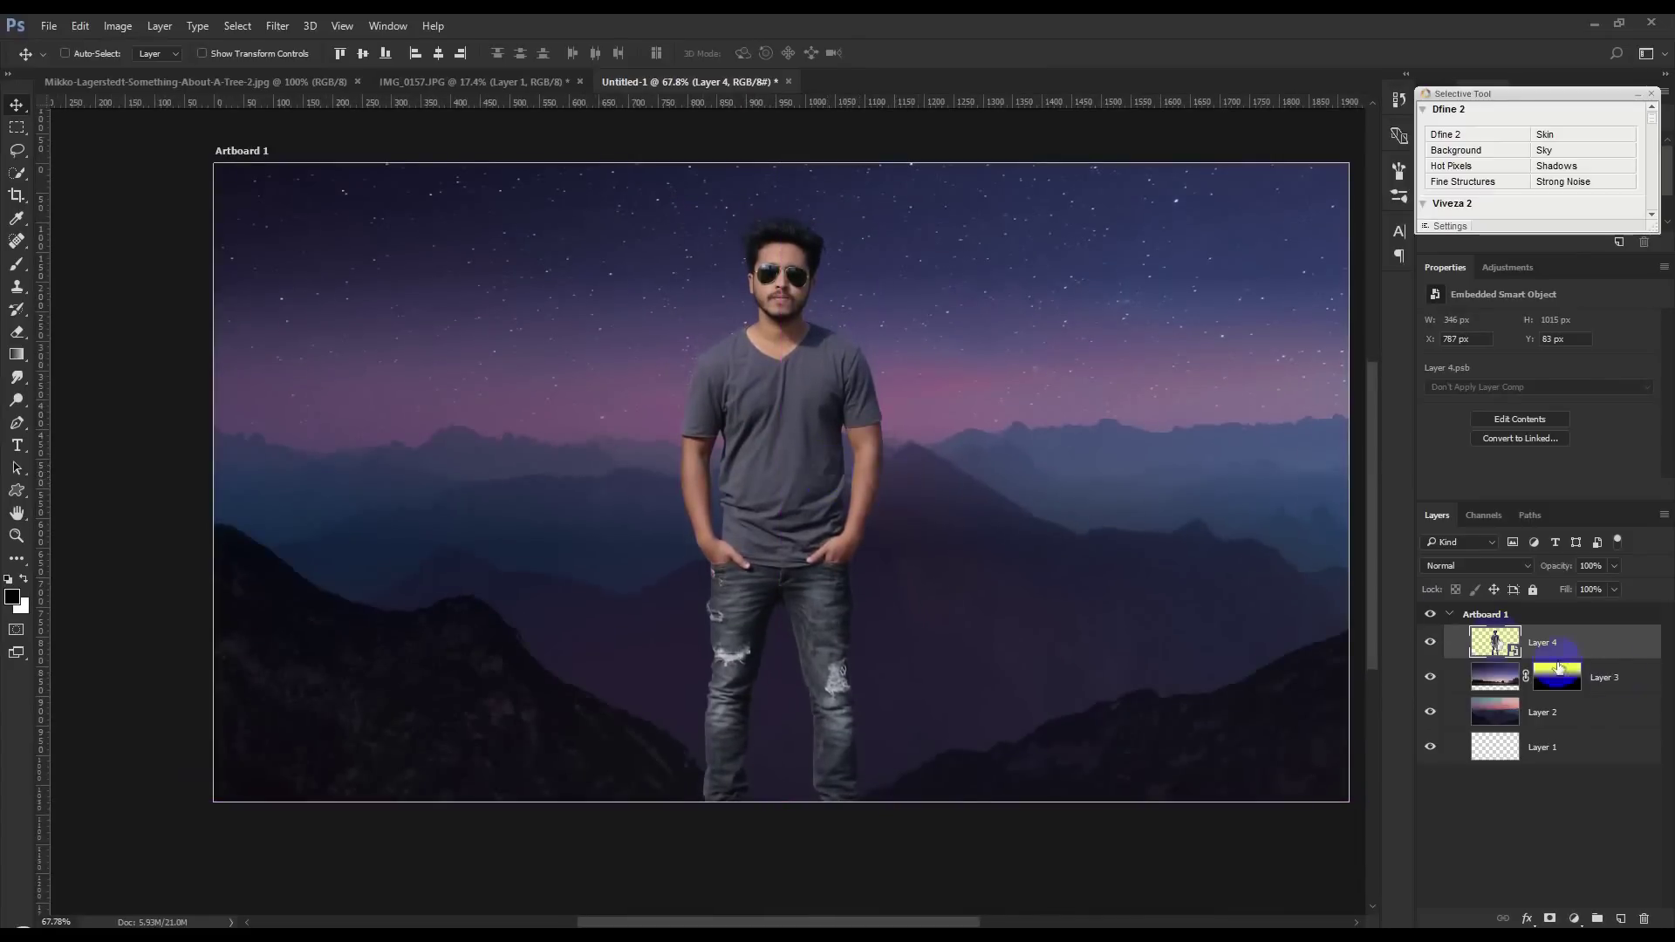
Step: Add a new empty Layer 5 directly above Layer 3
click(1609, 680)
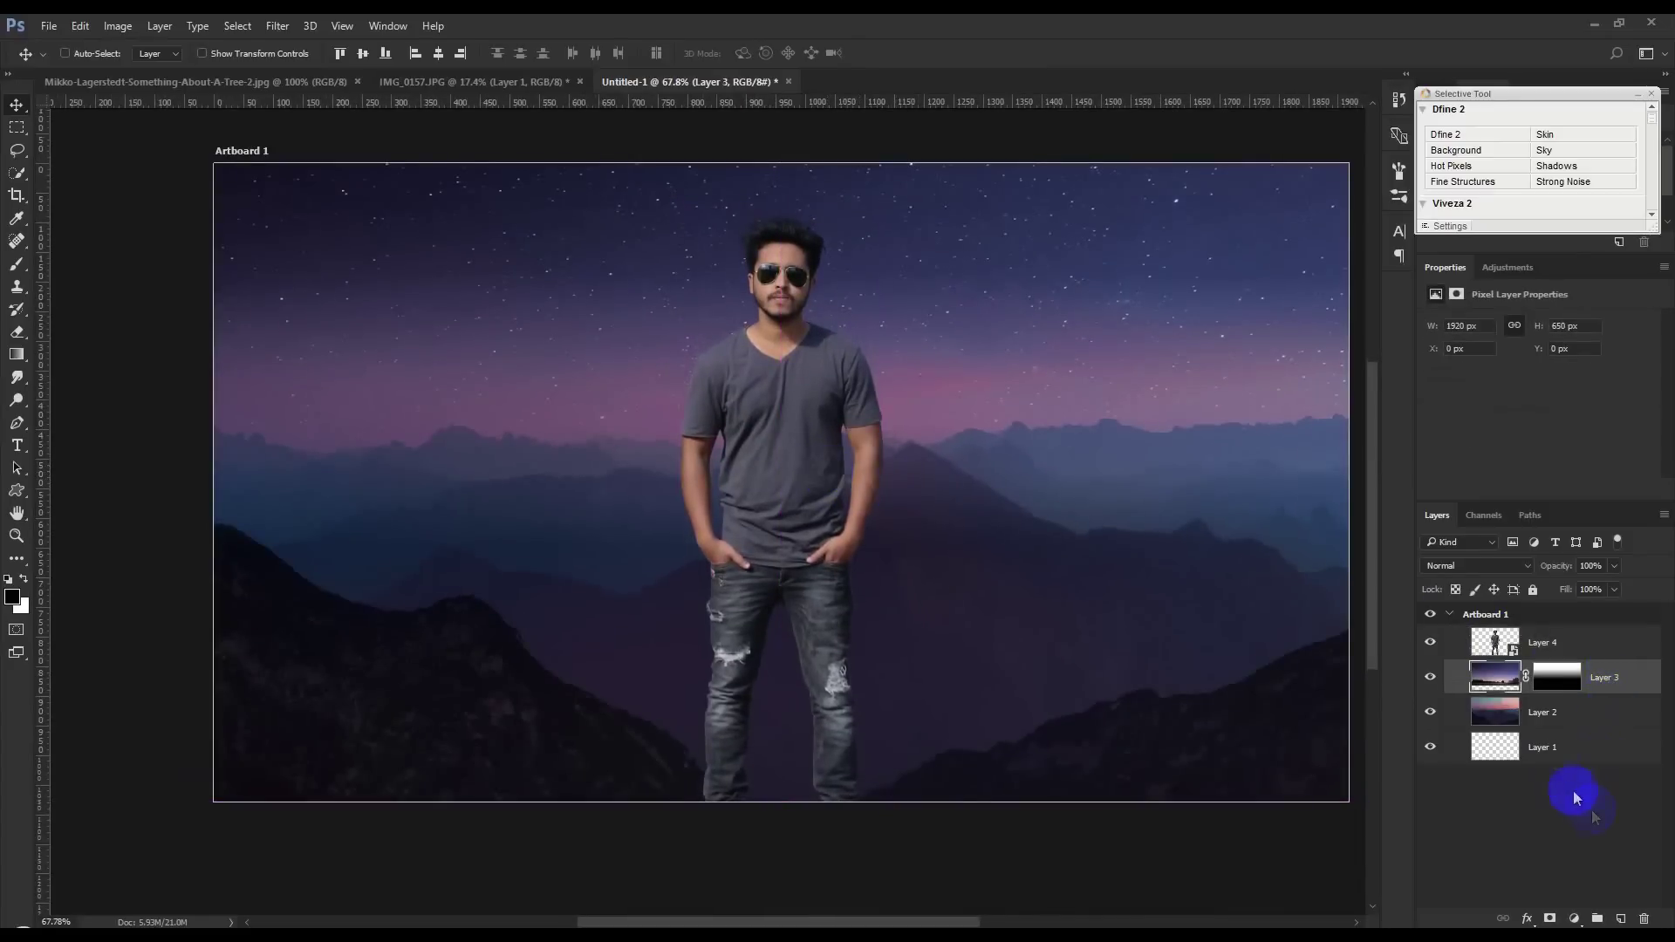
shift+click(1557, 758)
right_click(1595, 694)
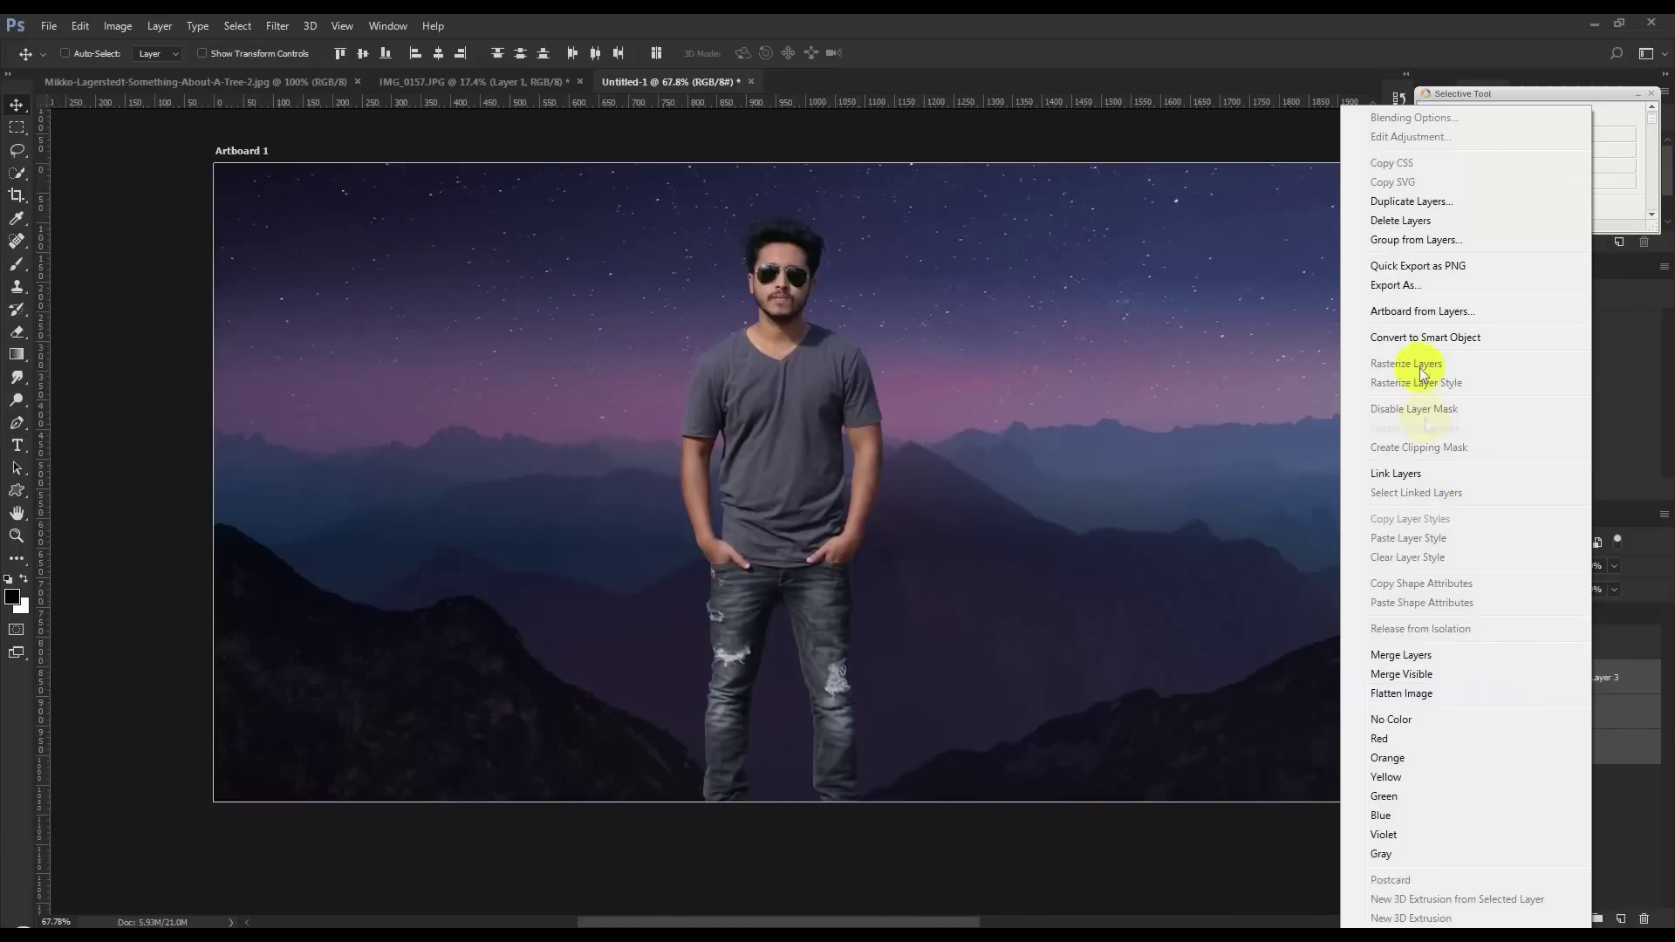
click(1625, 682)
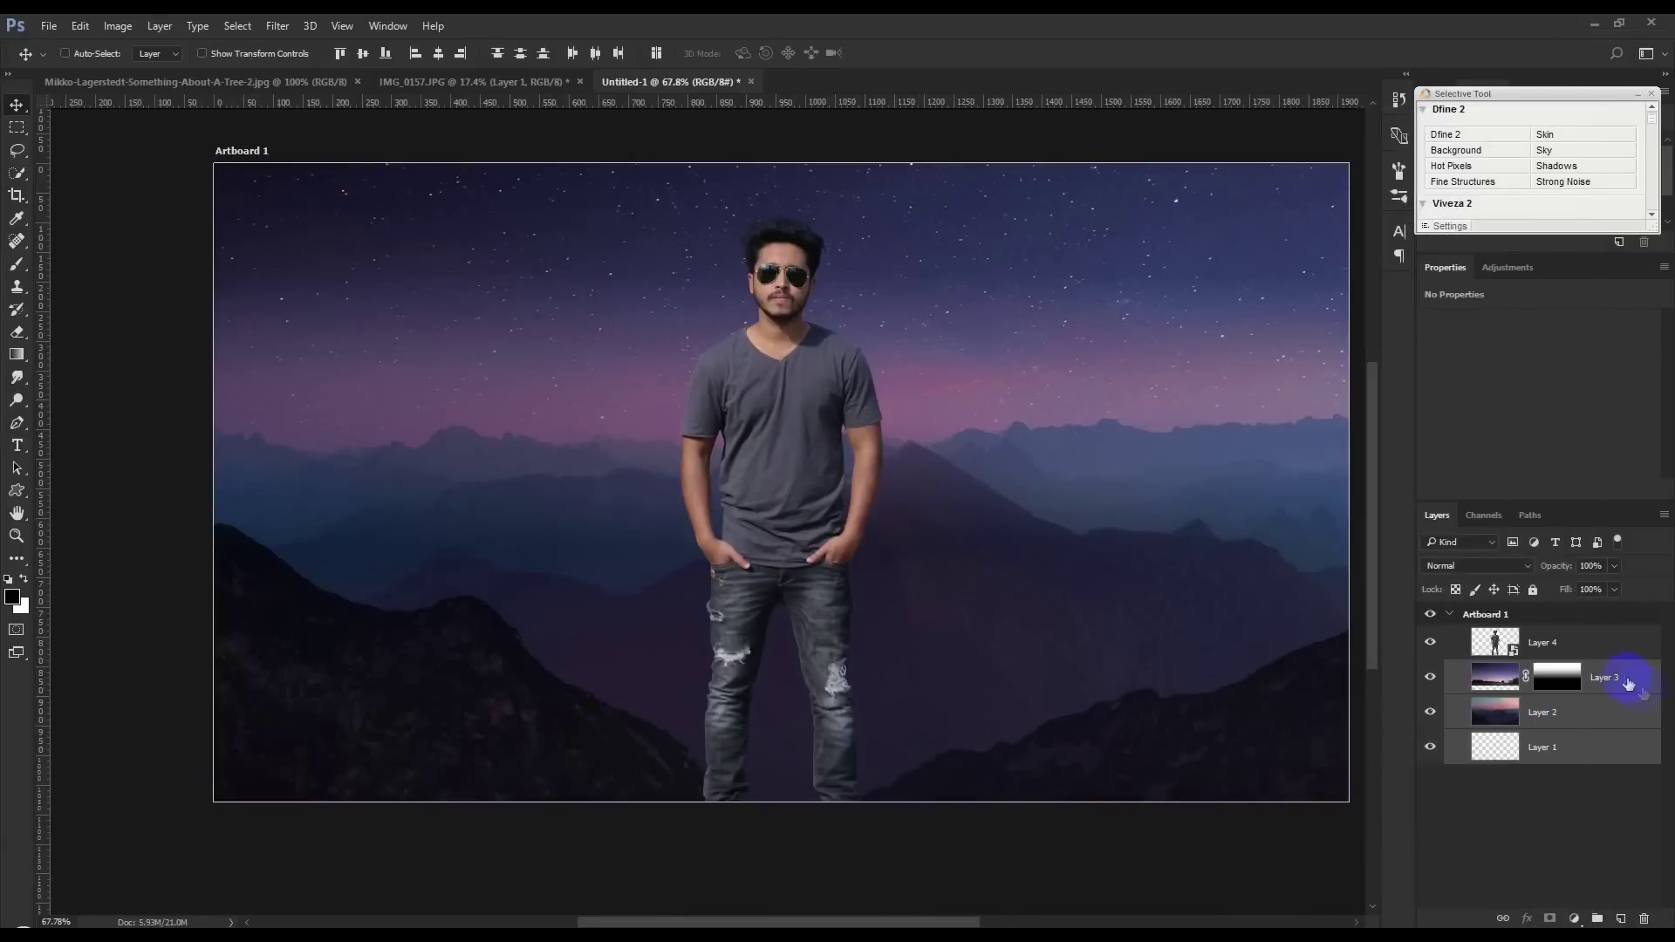
click(1621, 919)
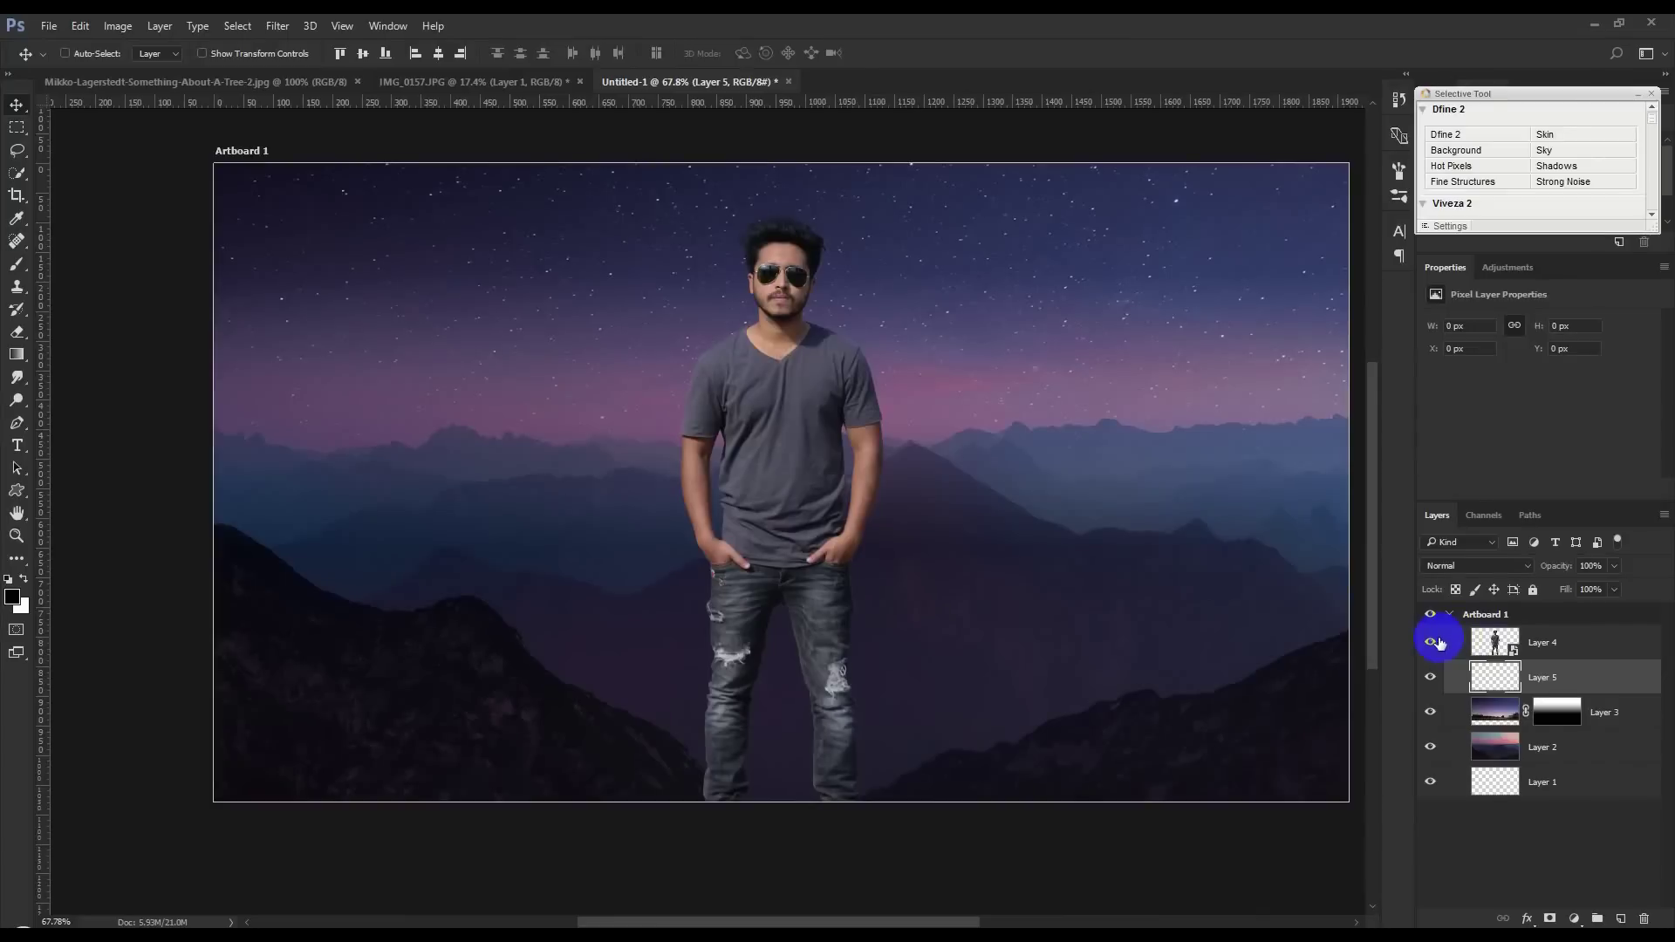
Step: Hide Layer 4 and stamp the merged starry mountain scene into Layer 5 with Apply Image
click(1552, 648)
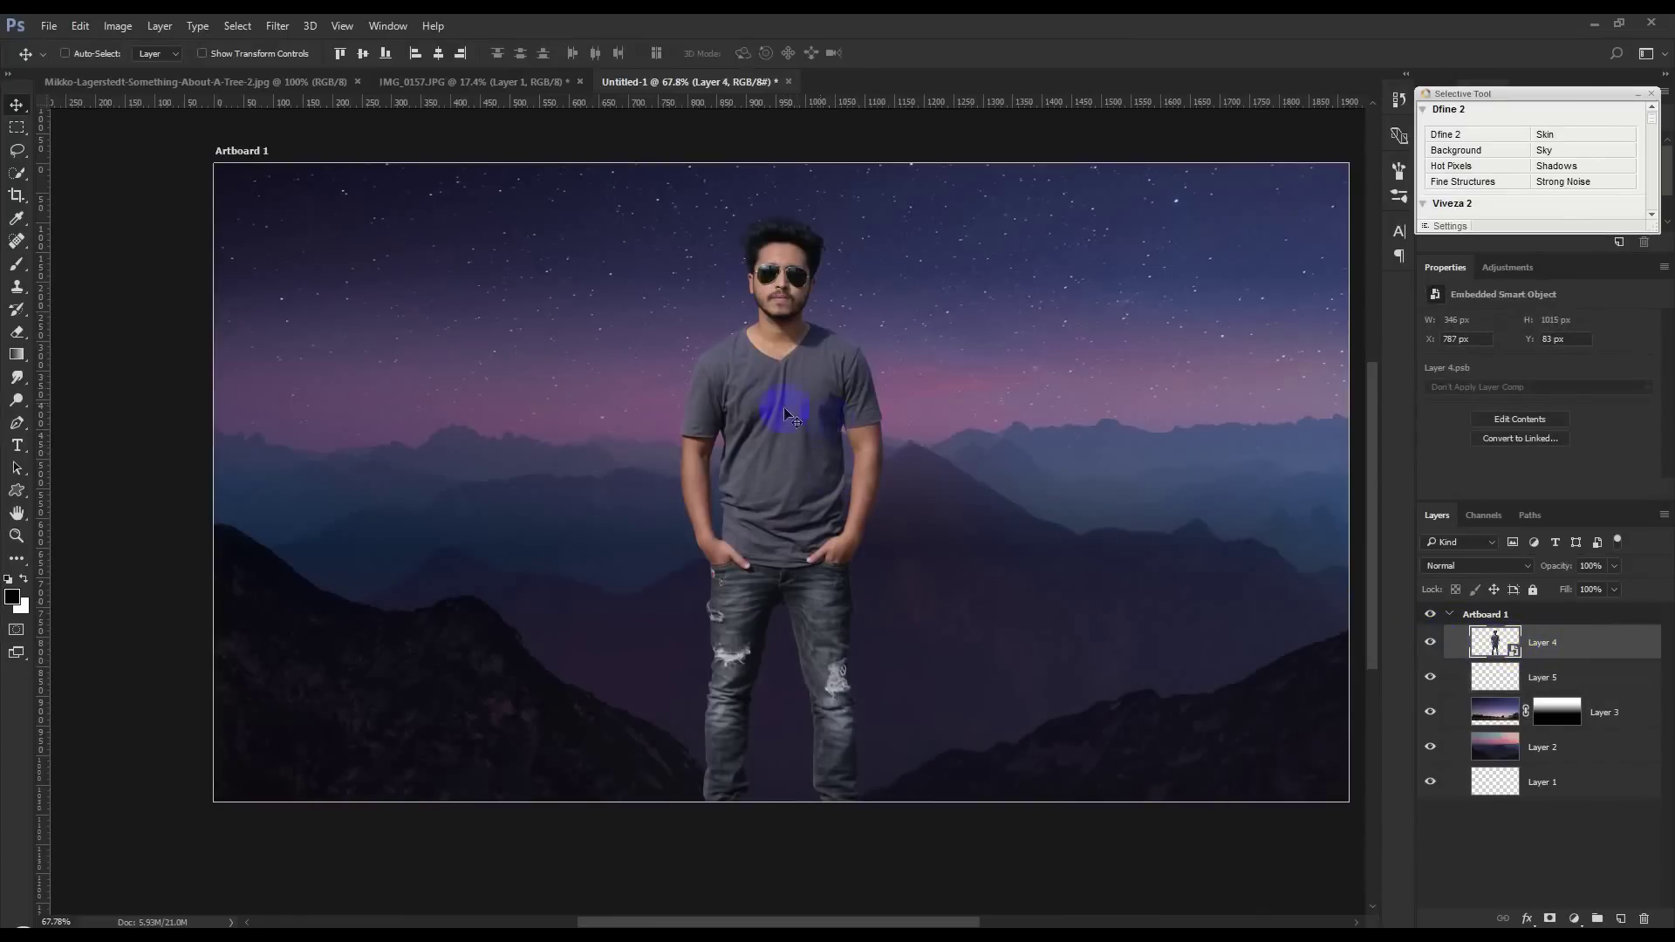
click(1430, 645)
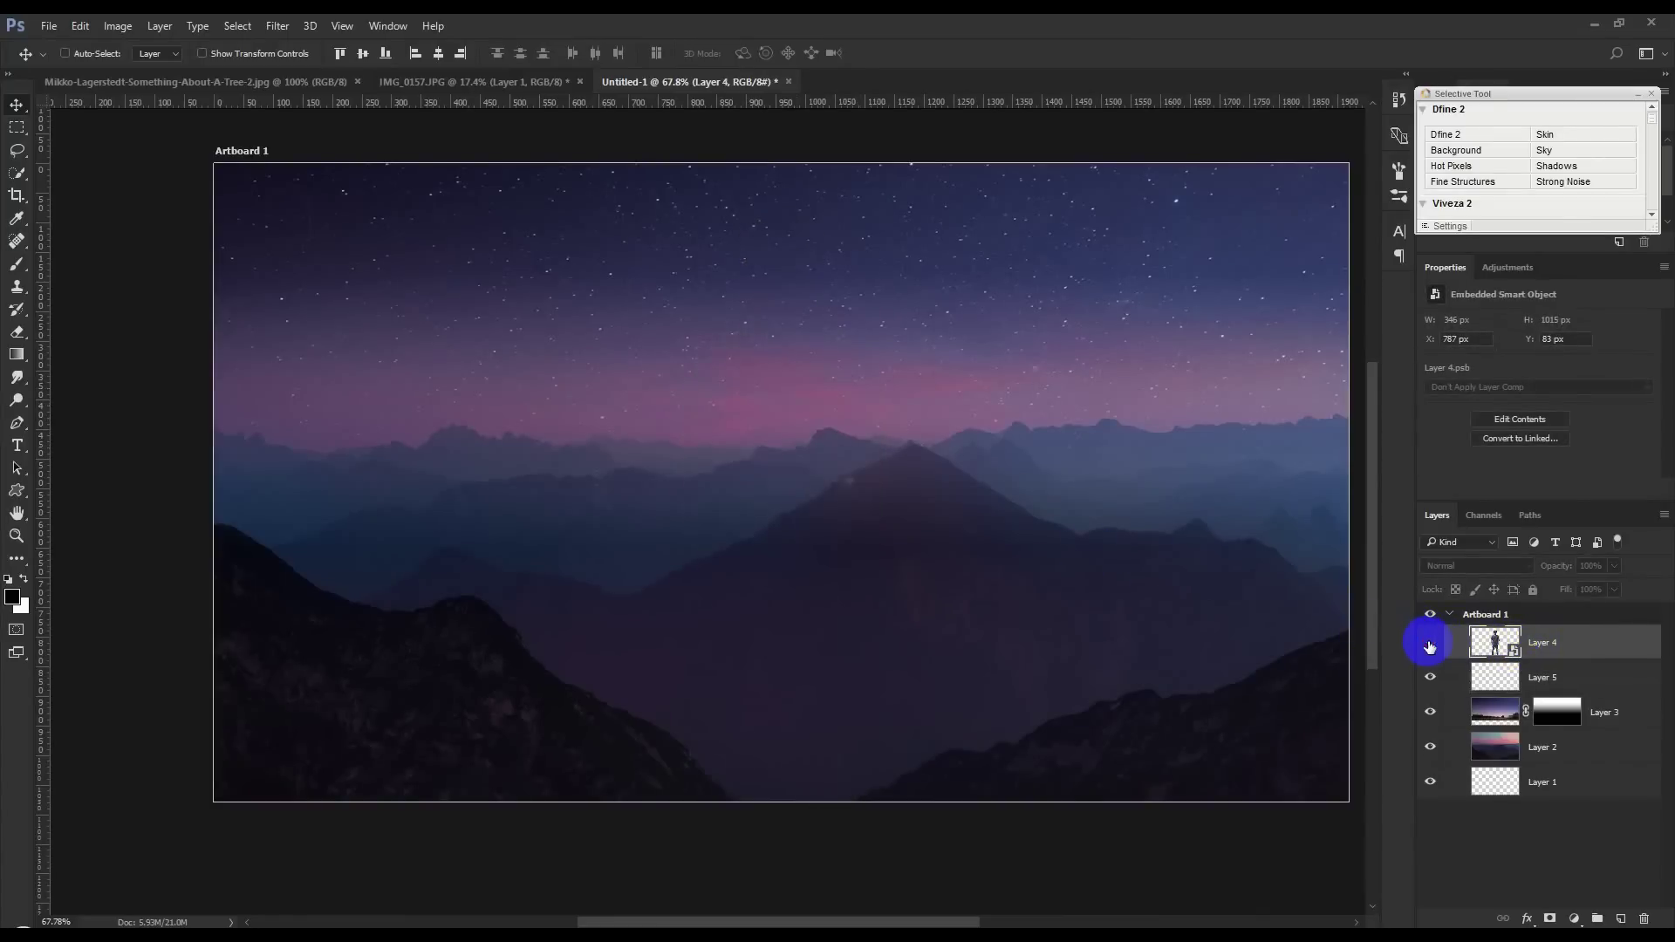
click(1509, 680)
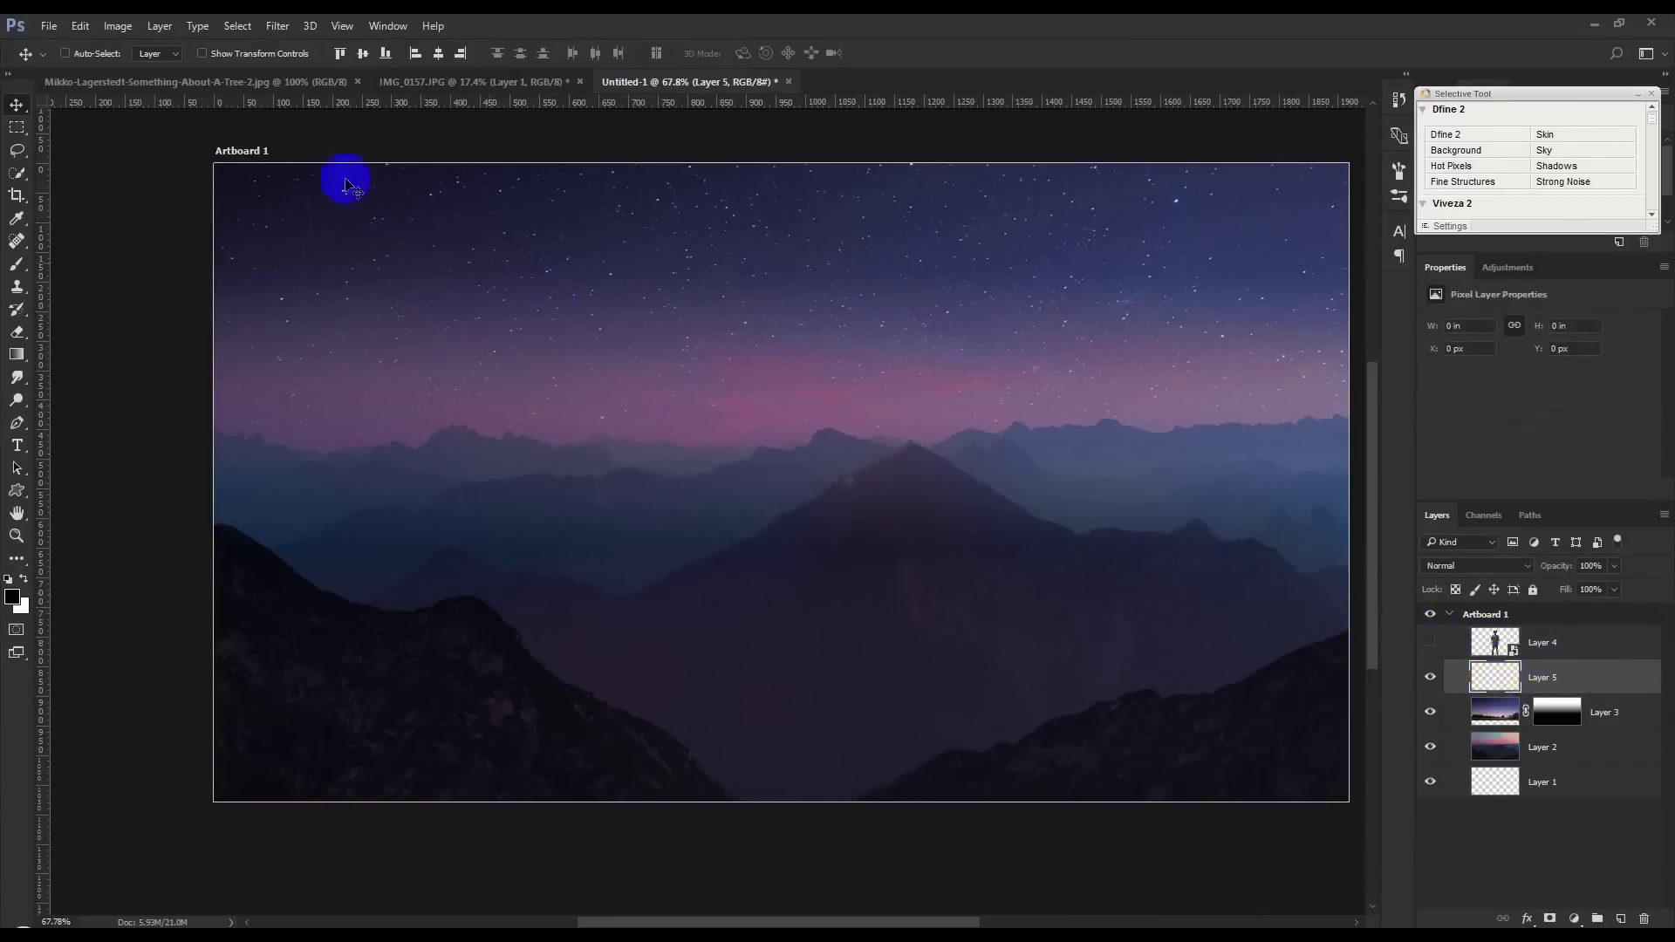
click(130, 35)
click(184, 295)
click(997, 288)
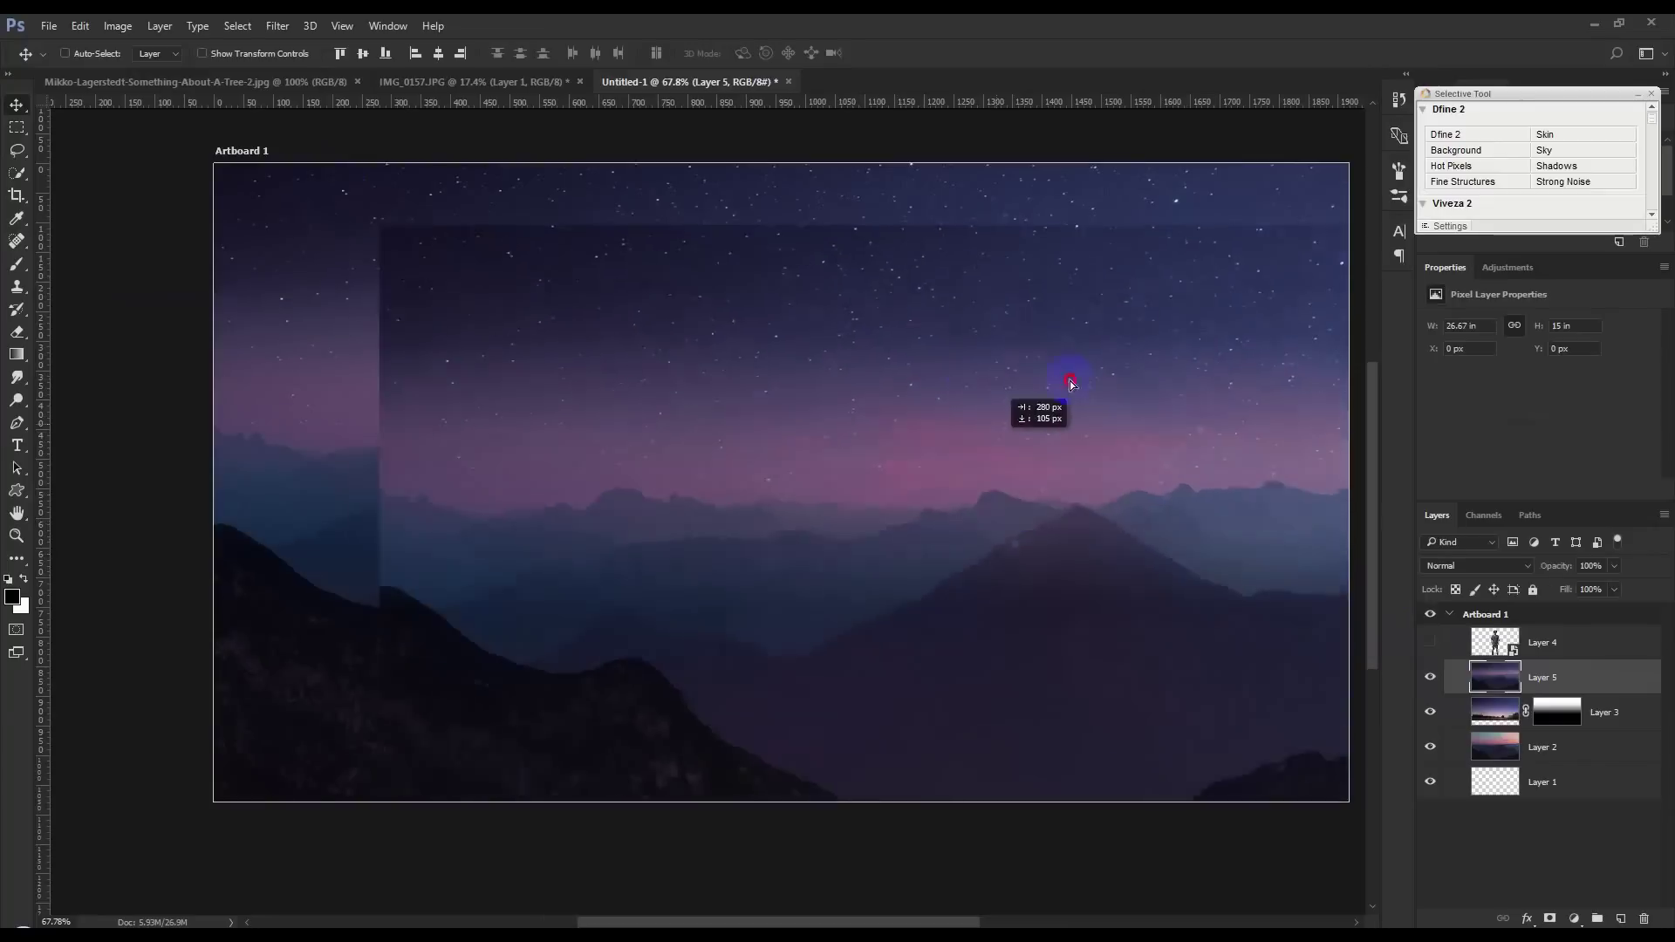
Step: Move Layer 5's merged copy across the canvas, undo, then drag it again
drag(1039, 478, 1091, 358)
key(ctrl+z)
drag(1019, 482, 881, 471)
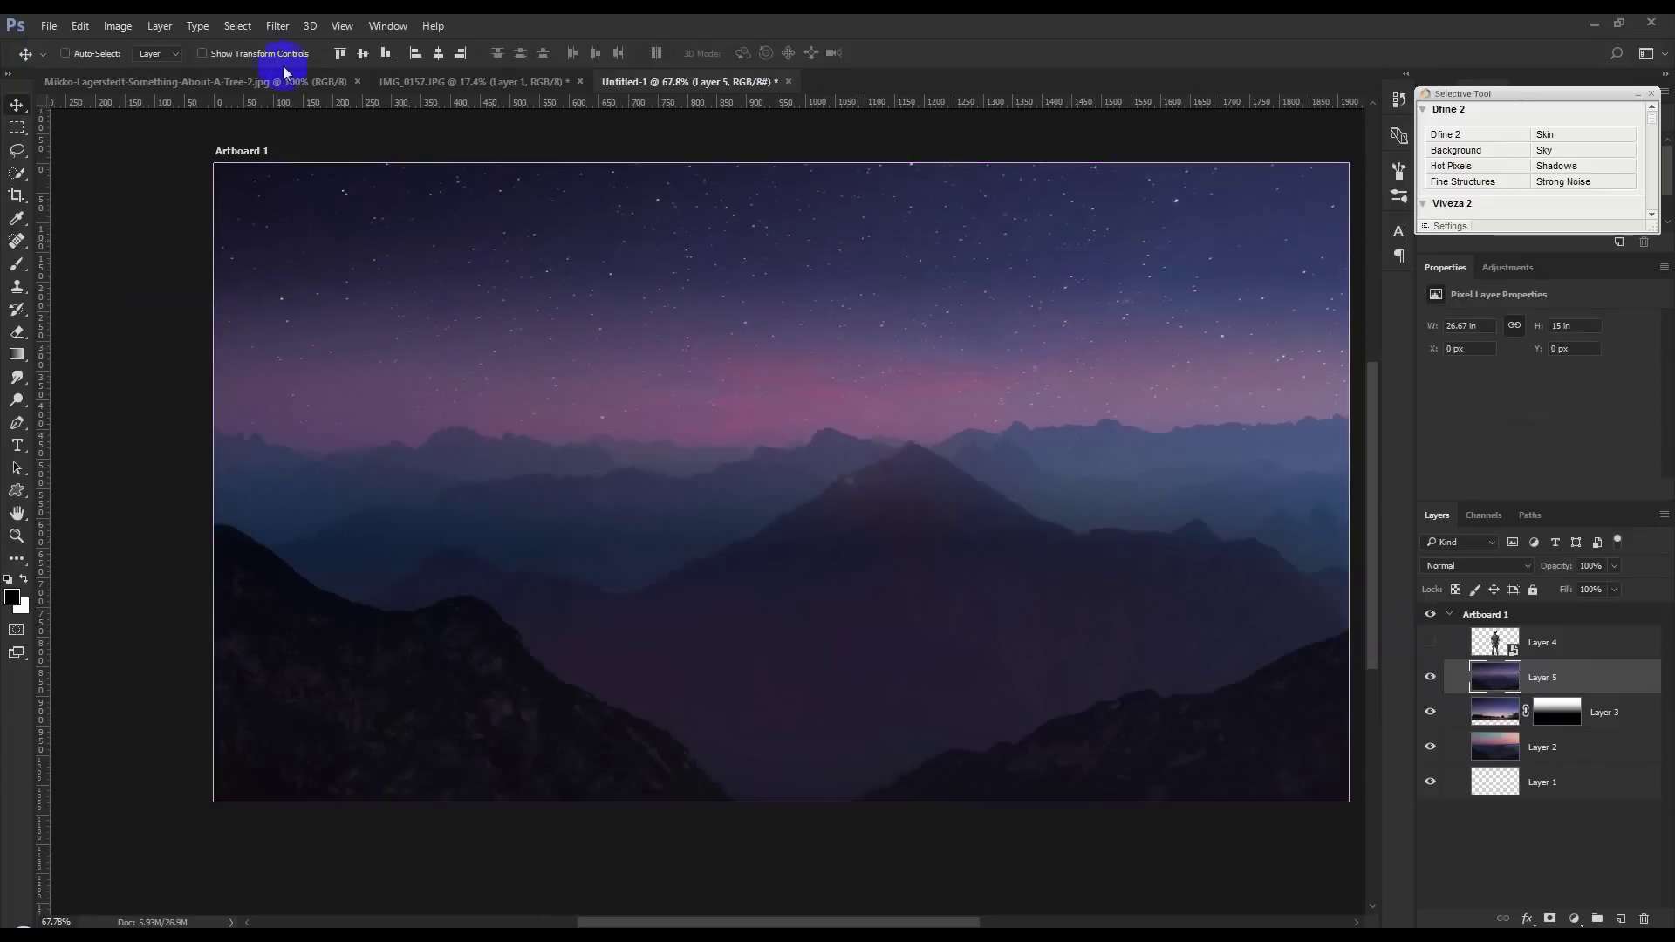
click(276, 26)
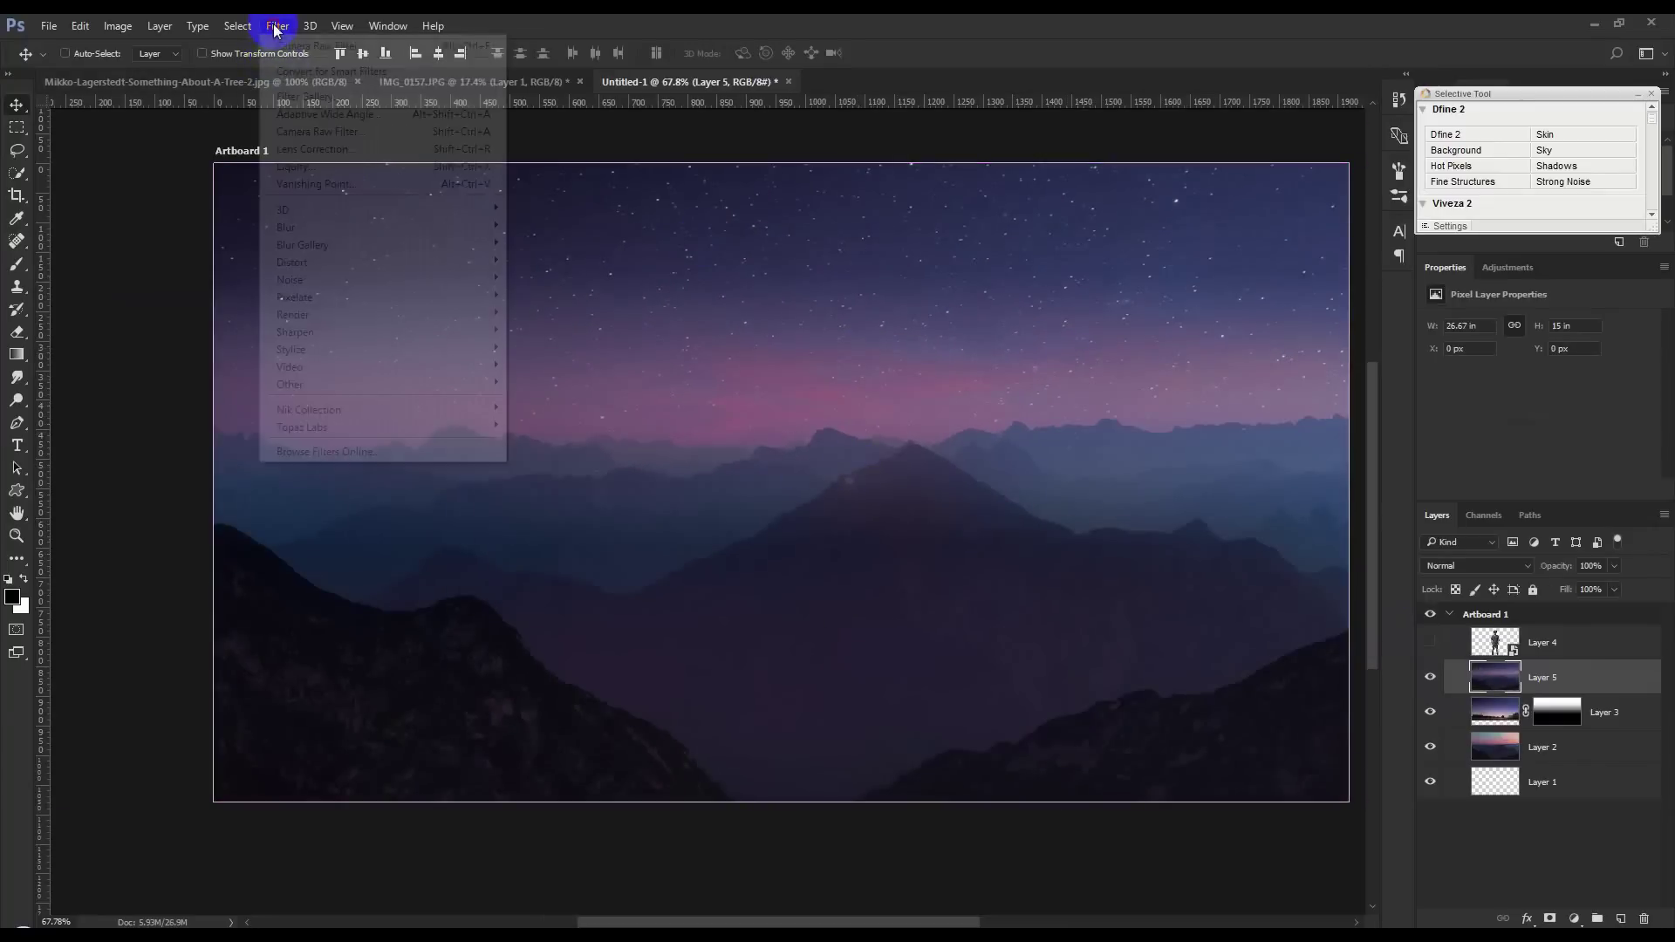
Step: Apply Camera Raw to Layer 5: Whites -100, Highlights +18, Exposure -0.25, Clarity -32
click(318, 132)
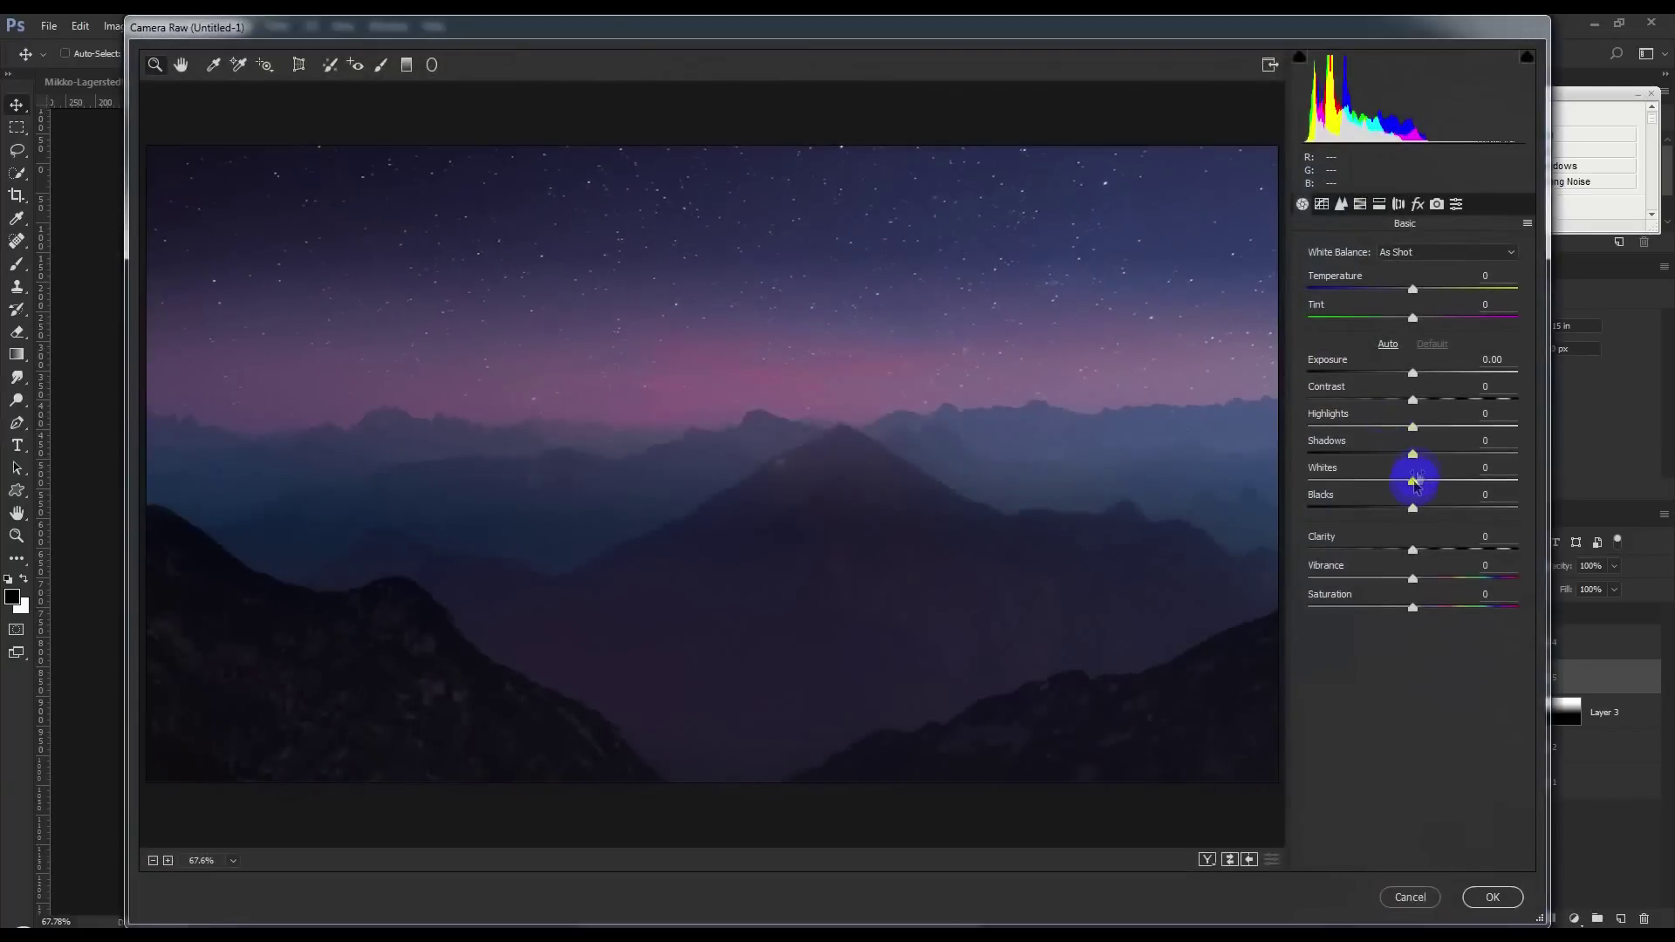
drag(1413, 482, 1282, 482)
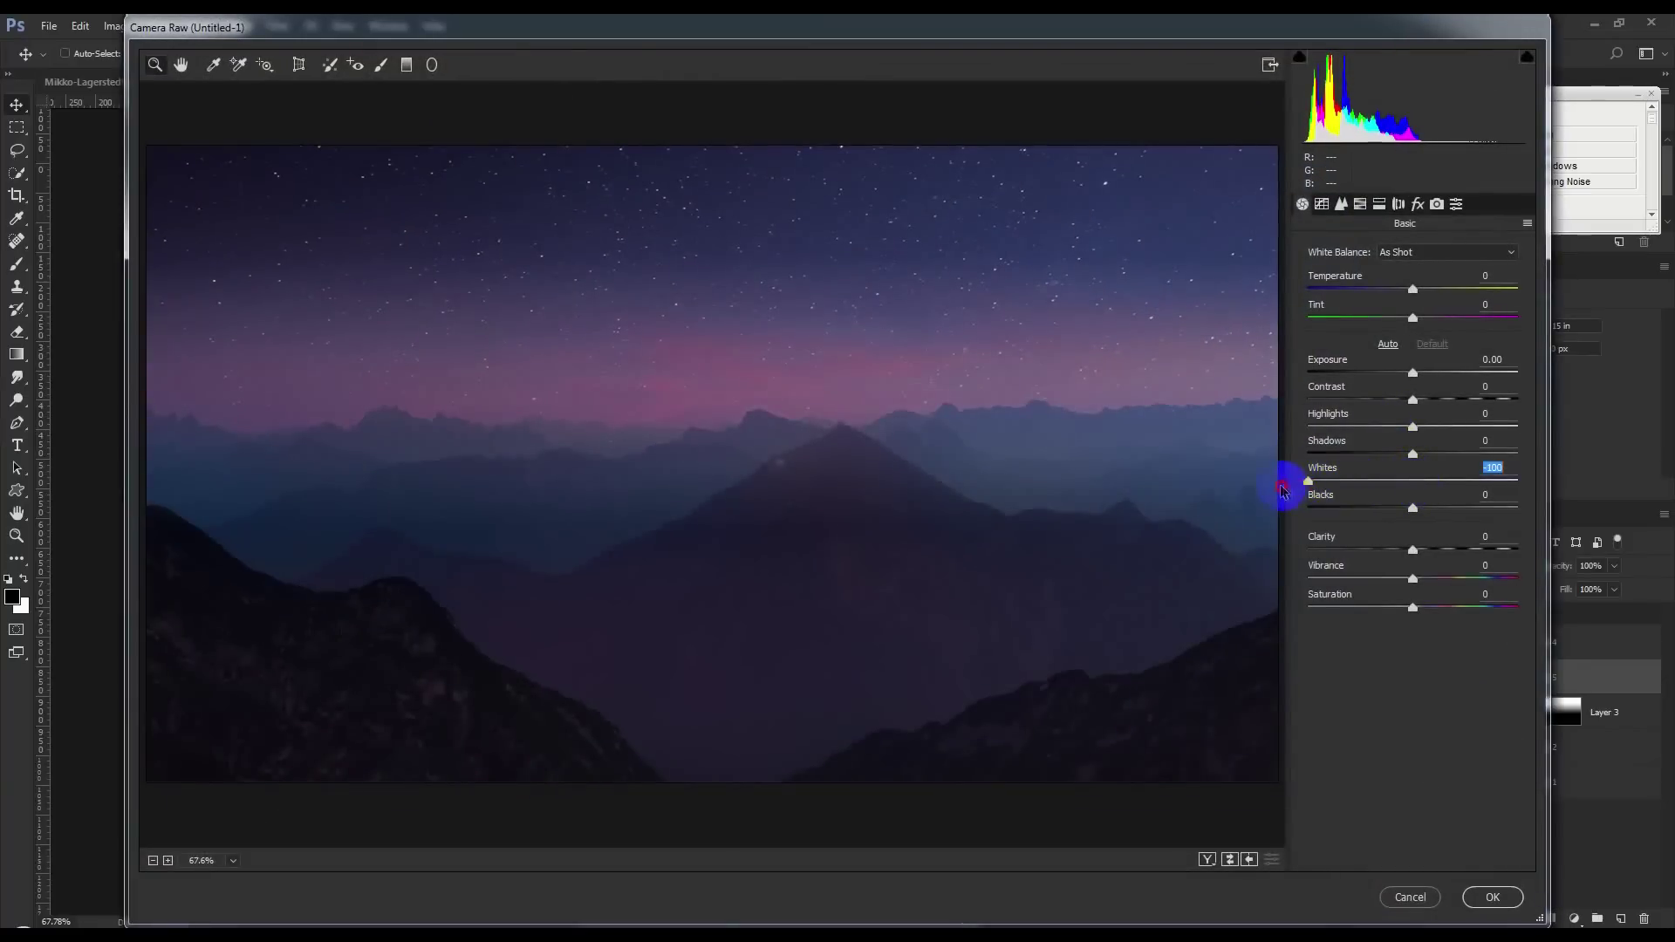
drag(1413, 427, 1436, 450)
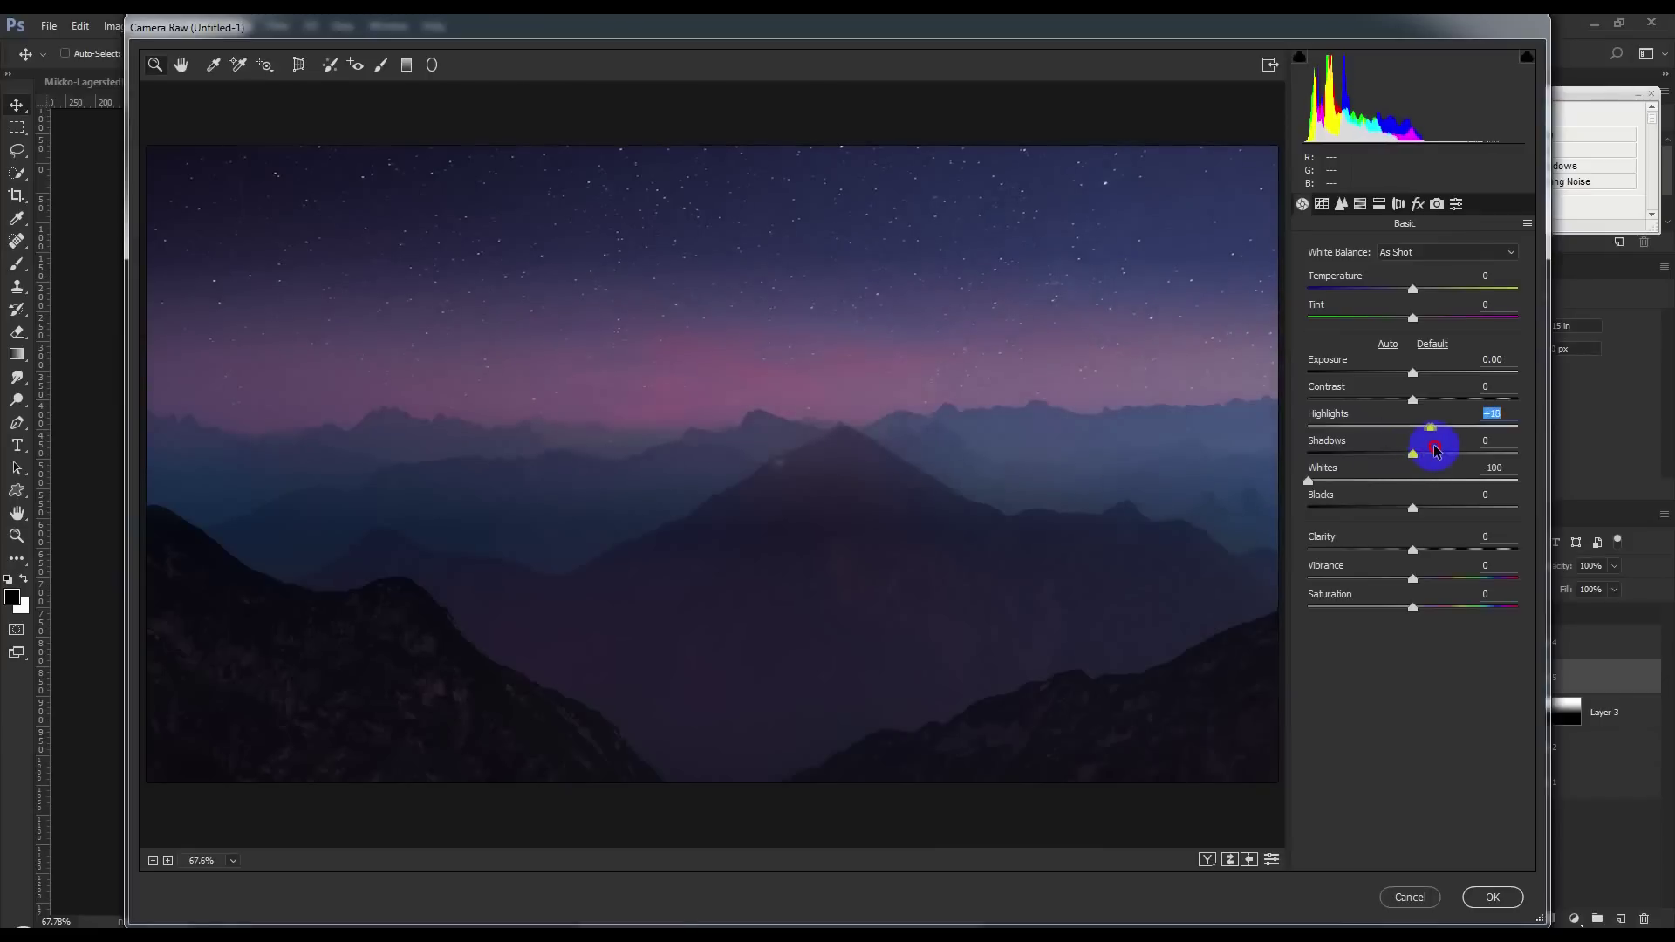
drag(1413, 373, 1407, 373)
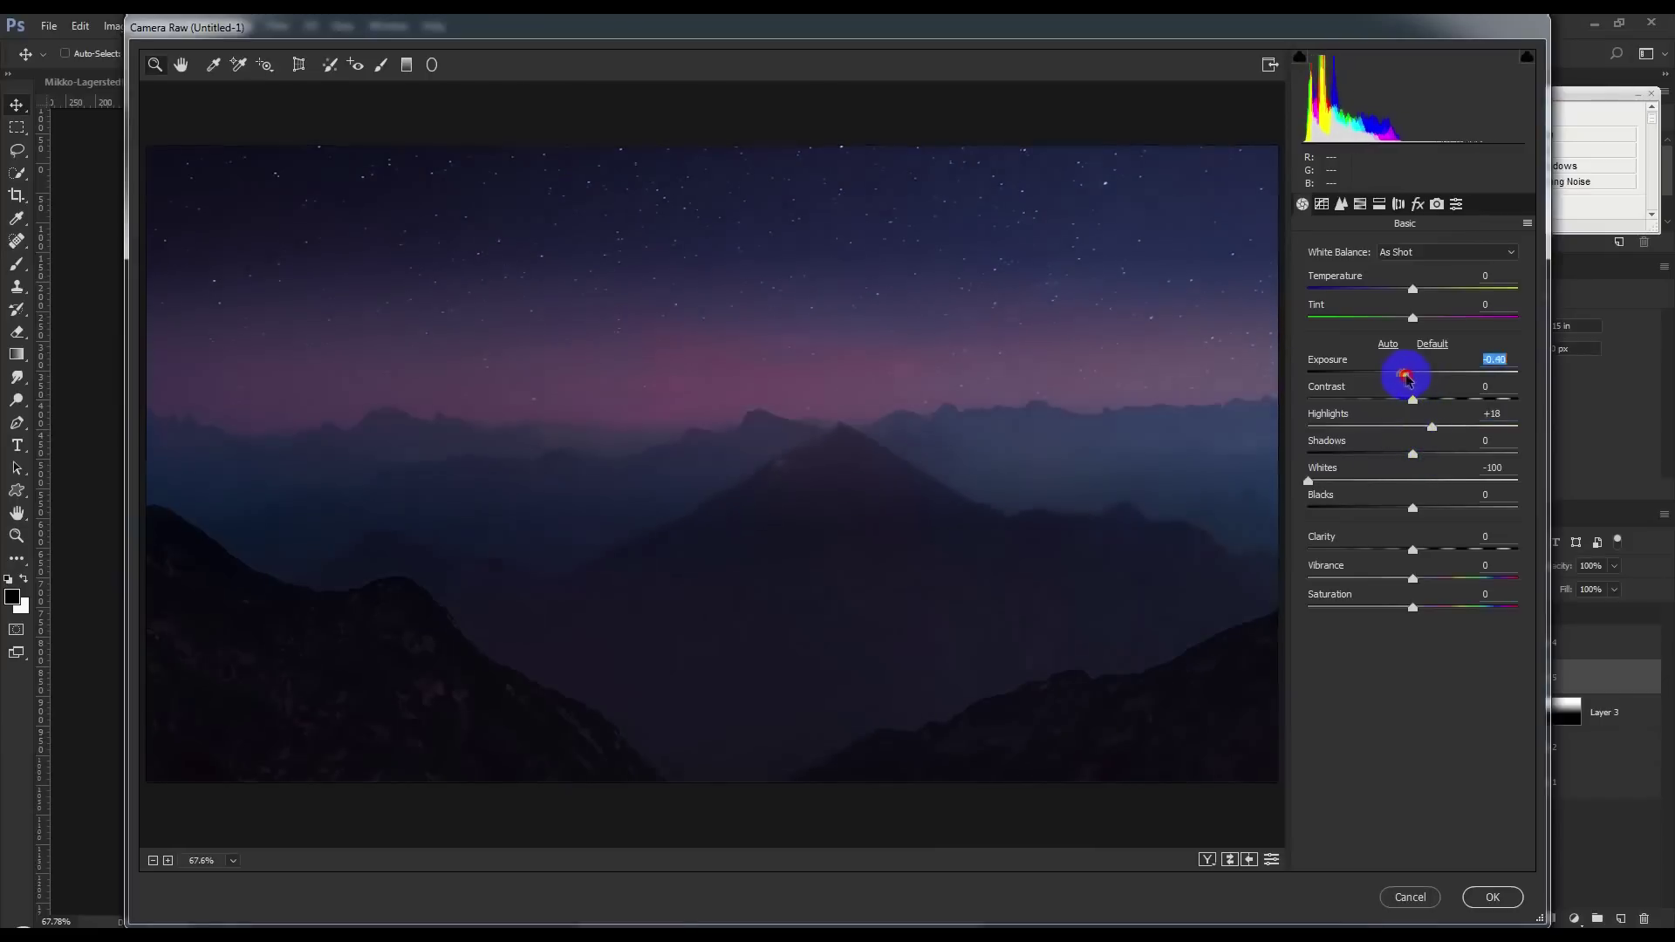
drag(1415, 550, 1330, 552)
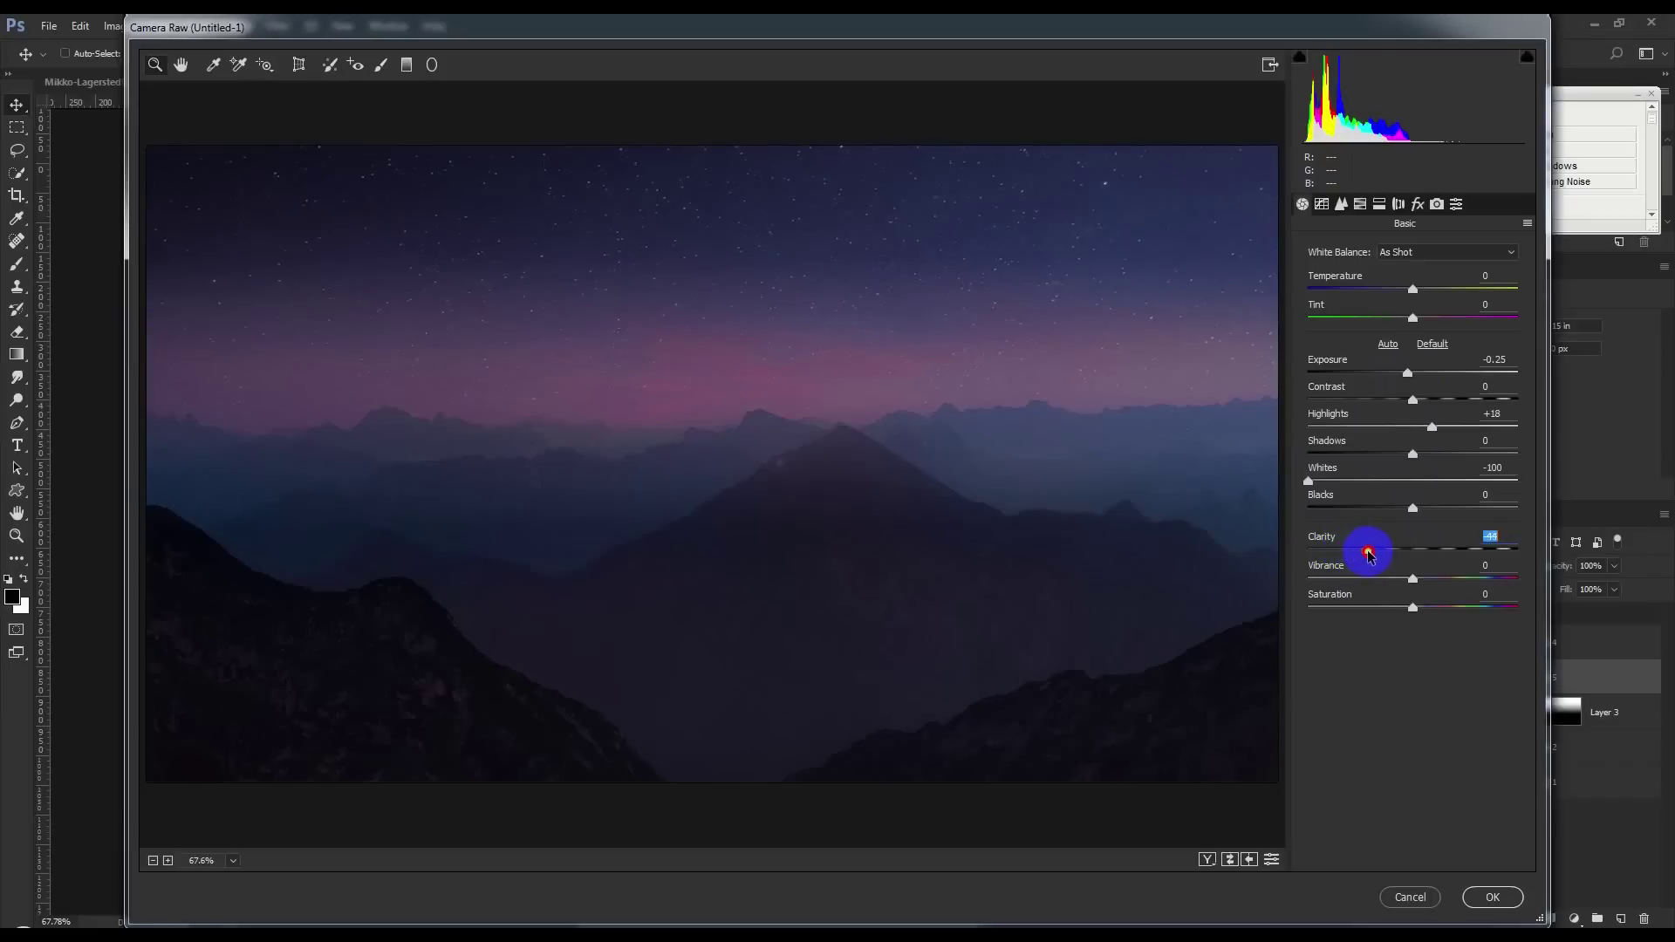
drag(1374, 557, 1379, 553)
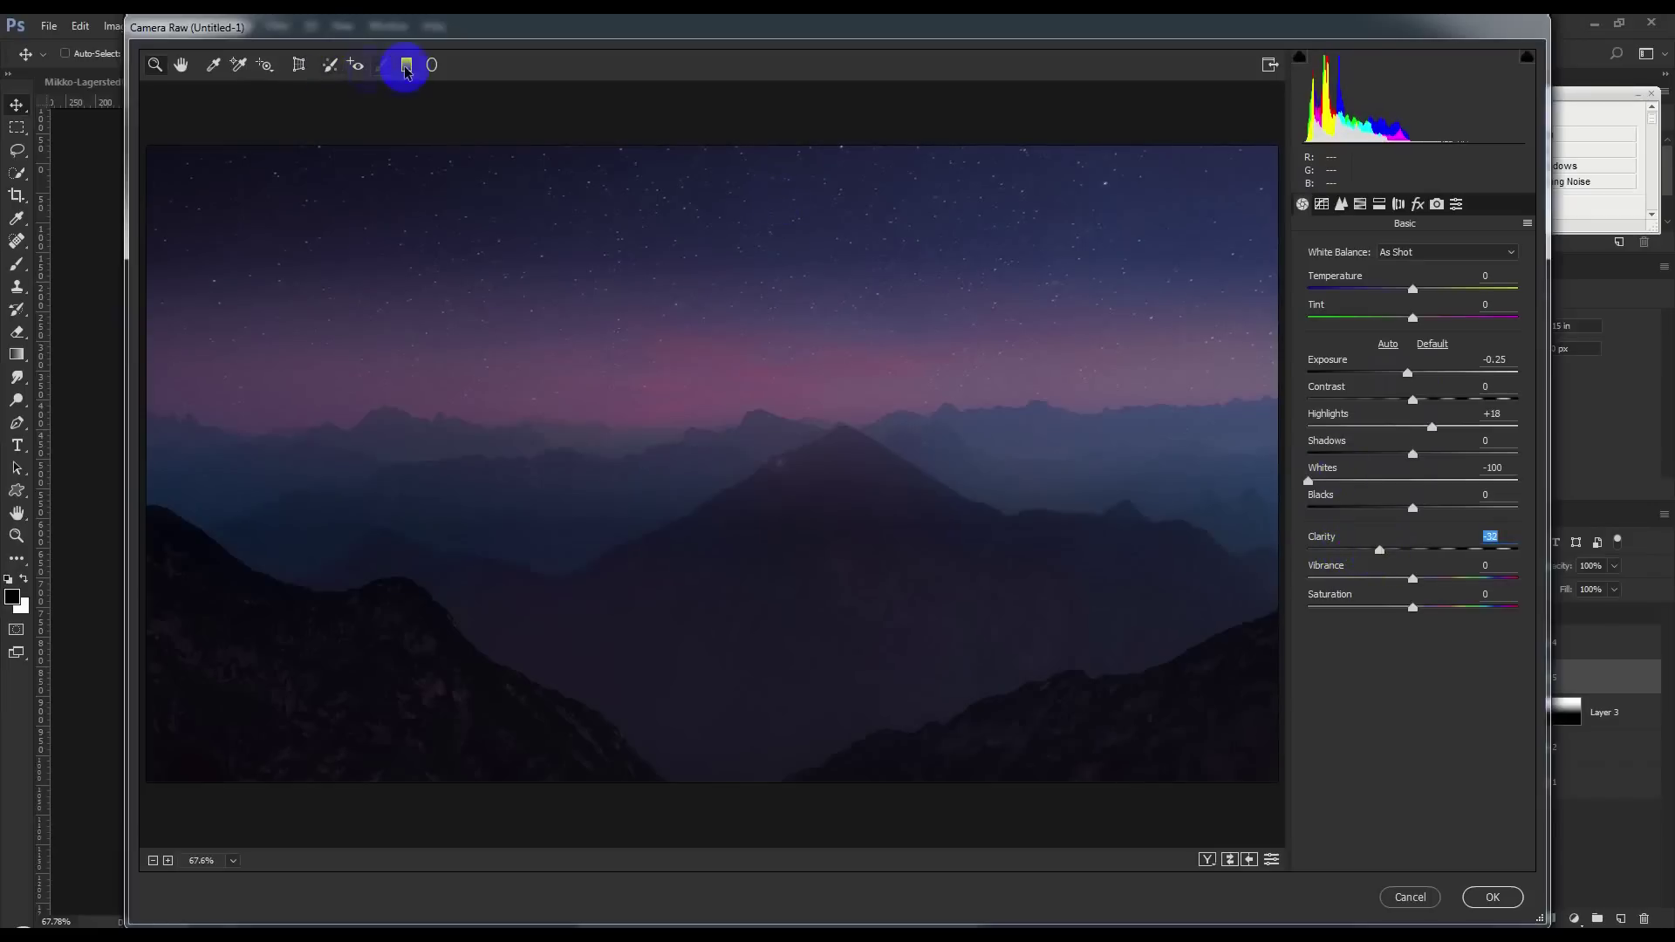
click(1489, 895)
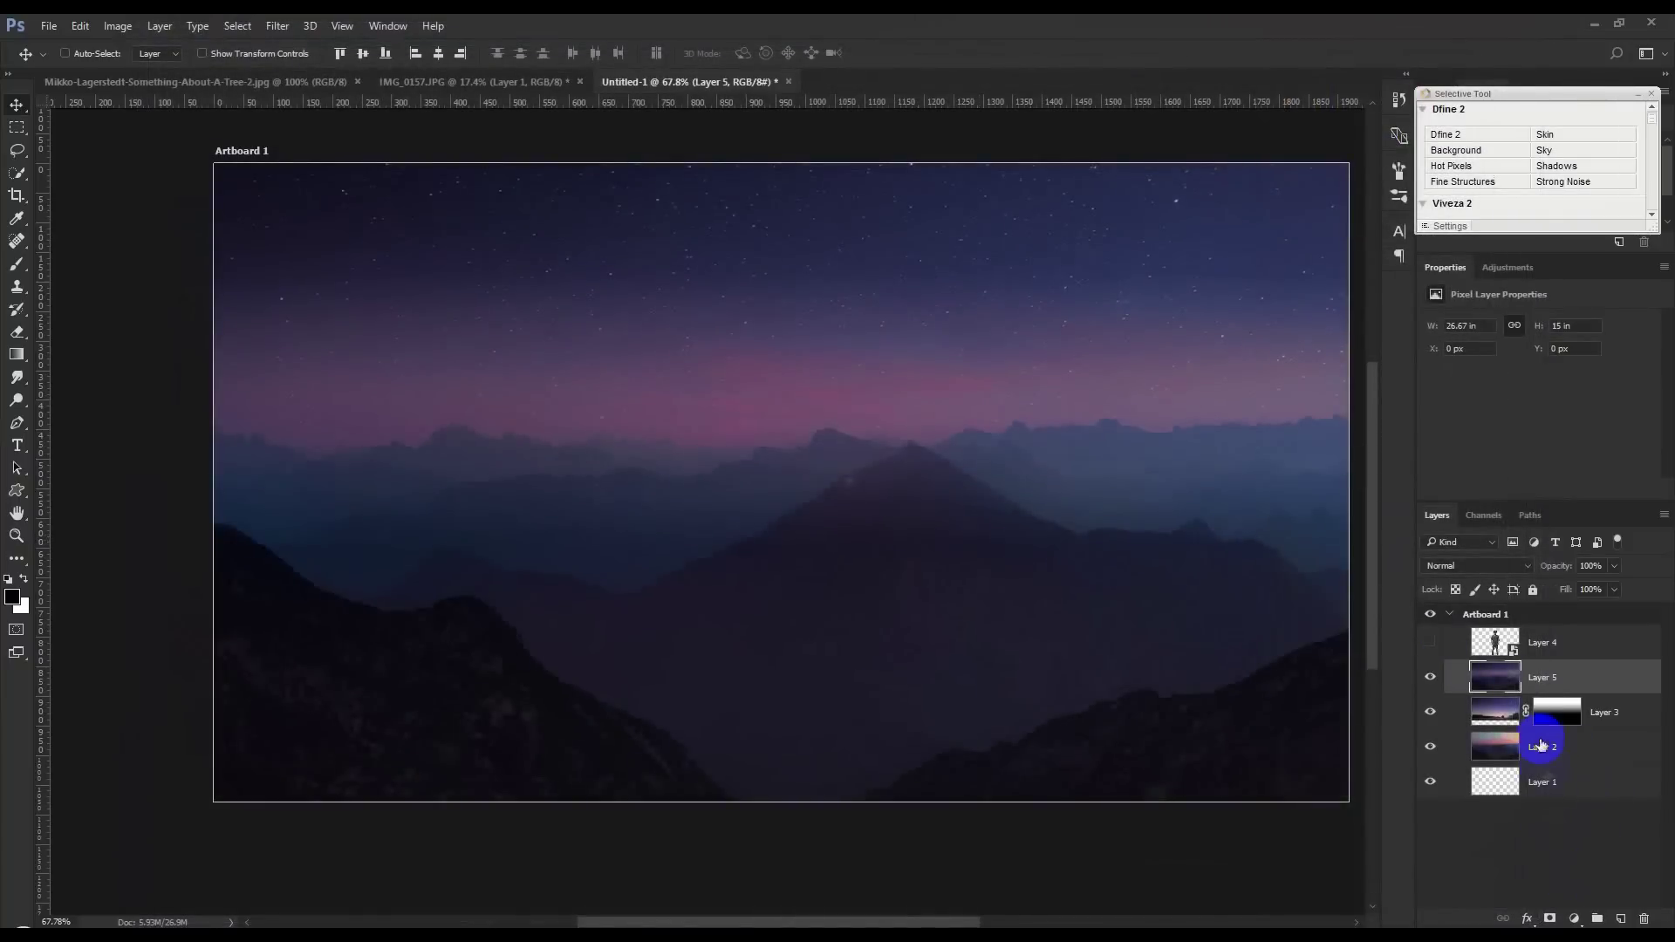
Step: Duplicate Layer 5, keeping the name 'Layer 5 copy'
right_click(1586, 682)
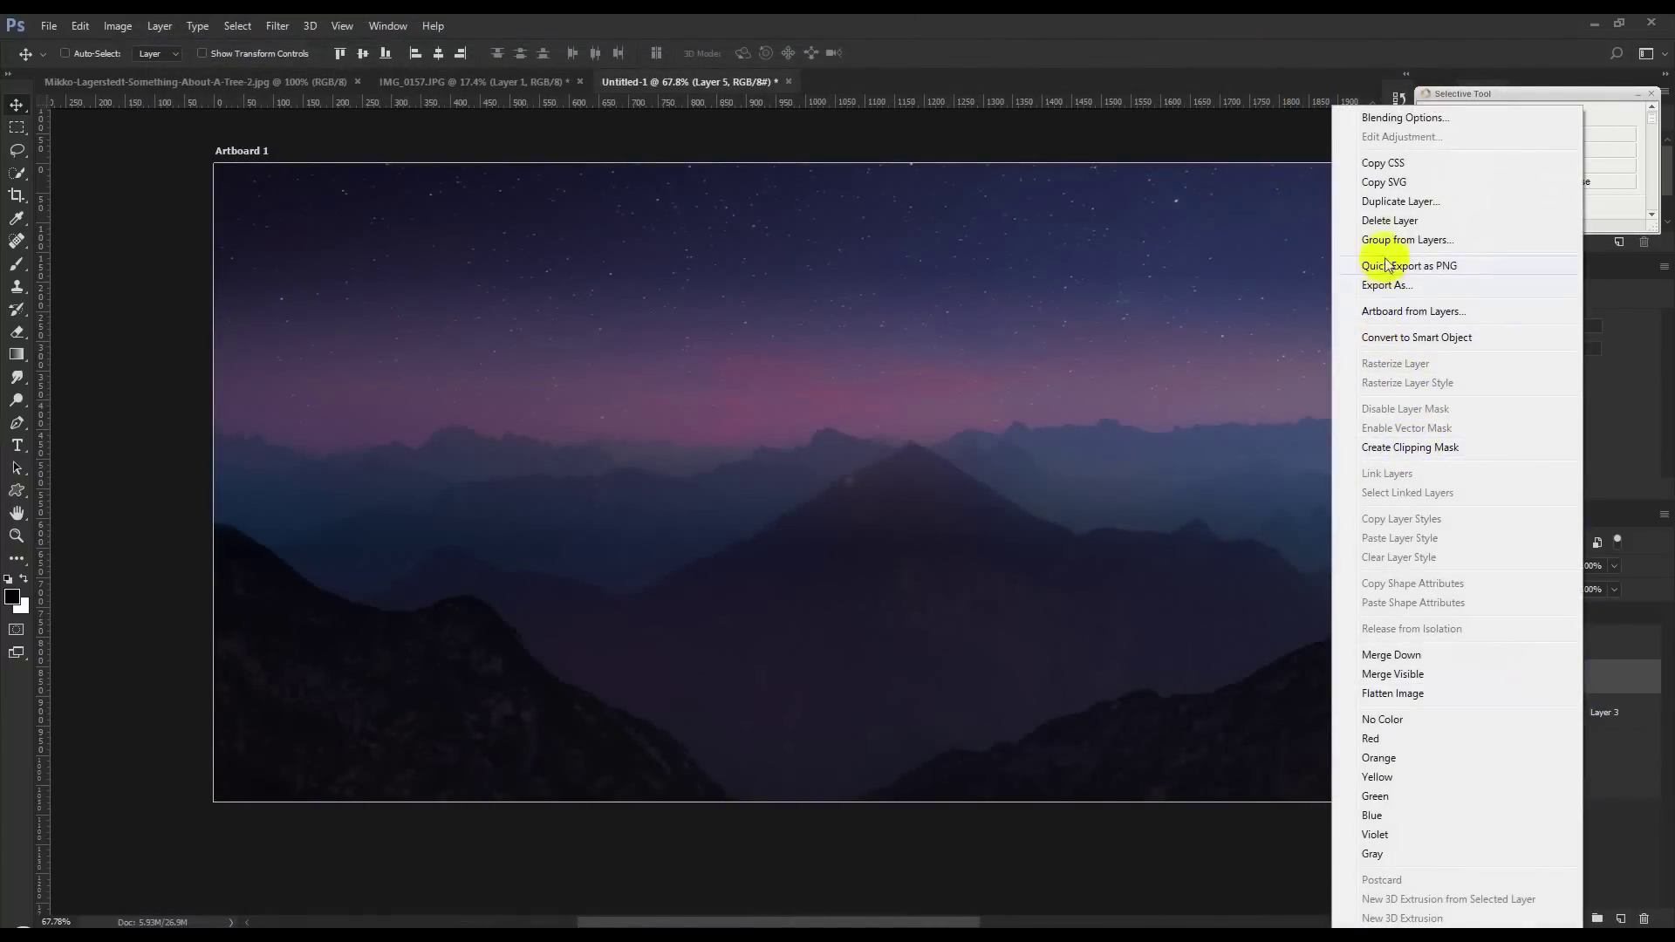
click(1396, 201)
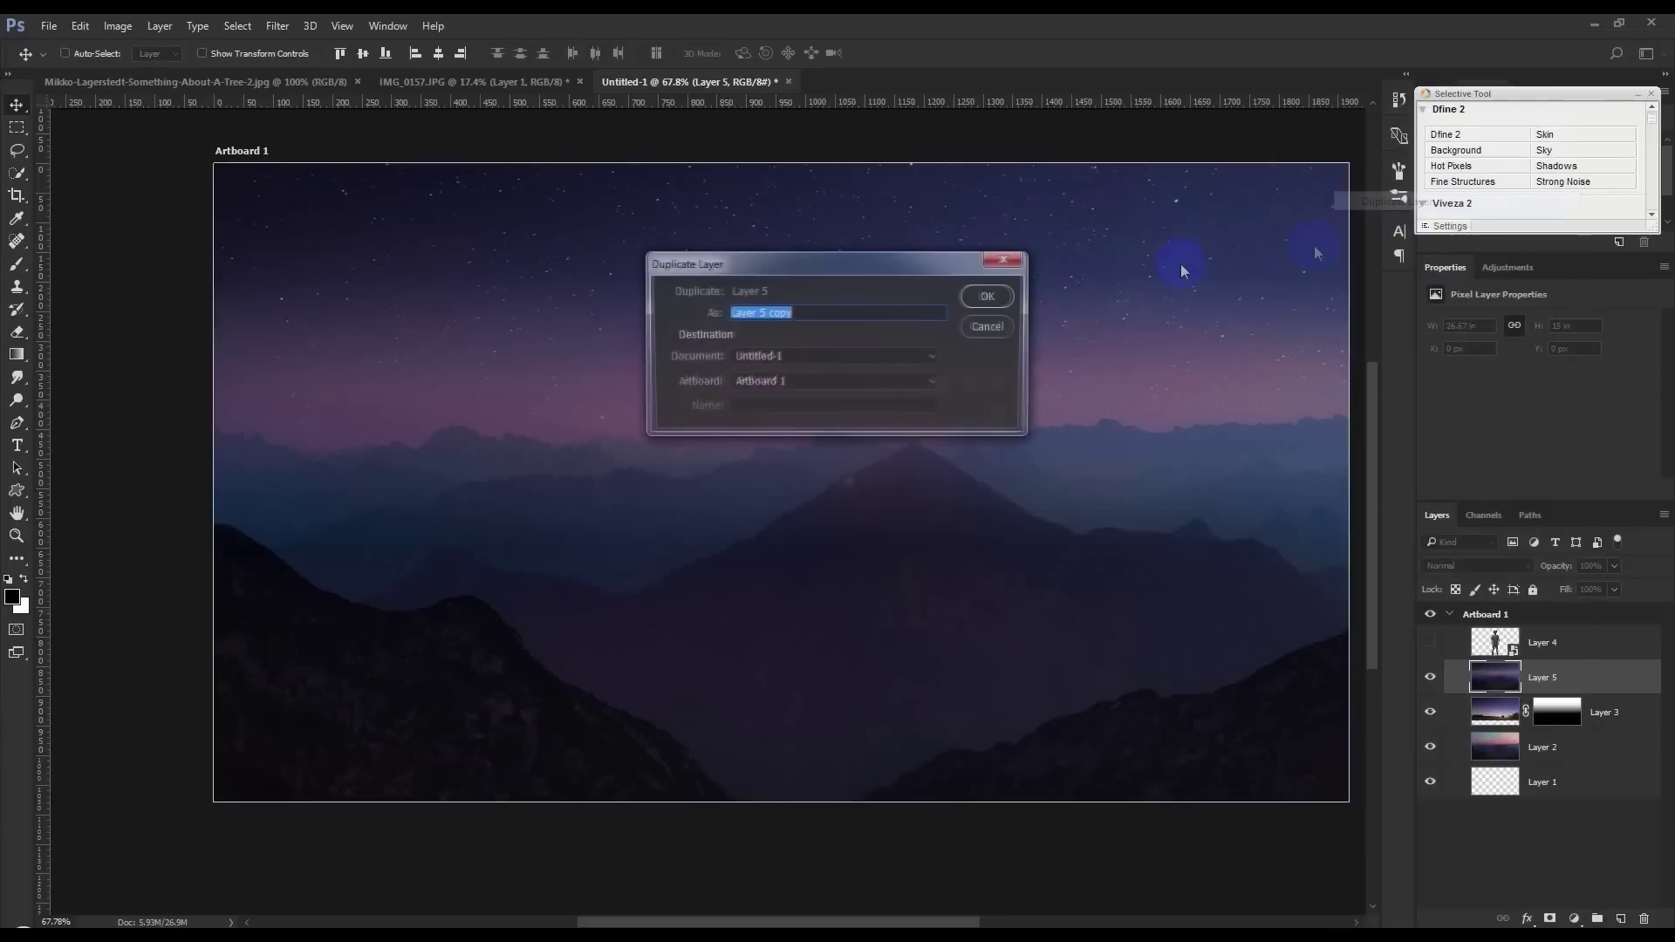
click(1003, 304)
click(278, 25)
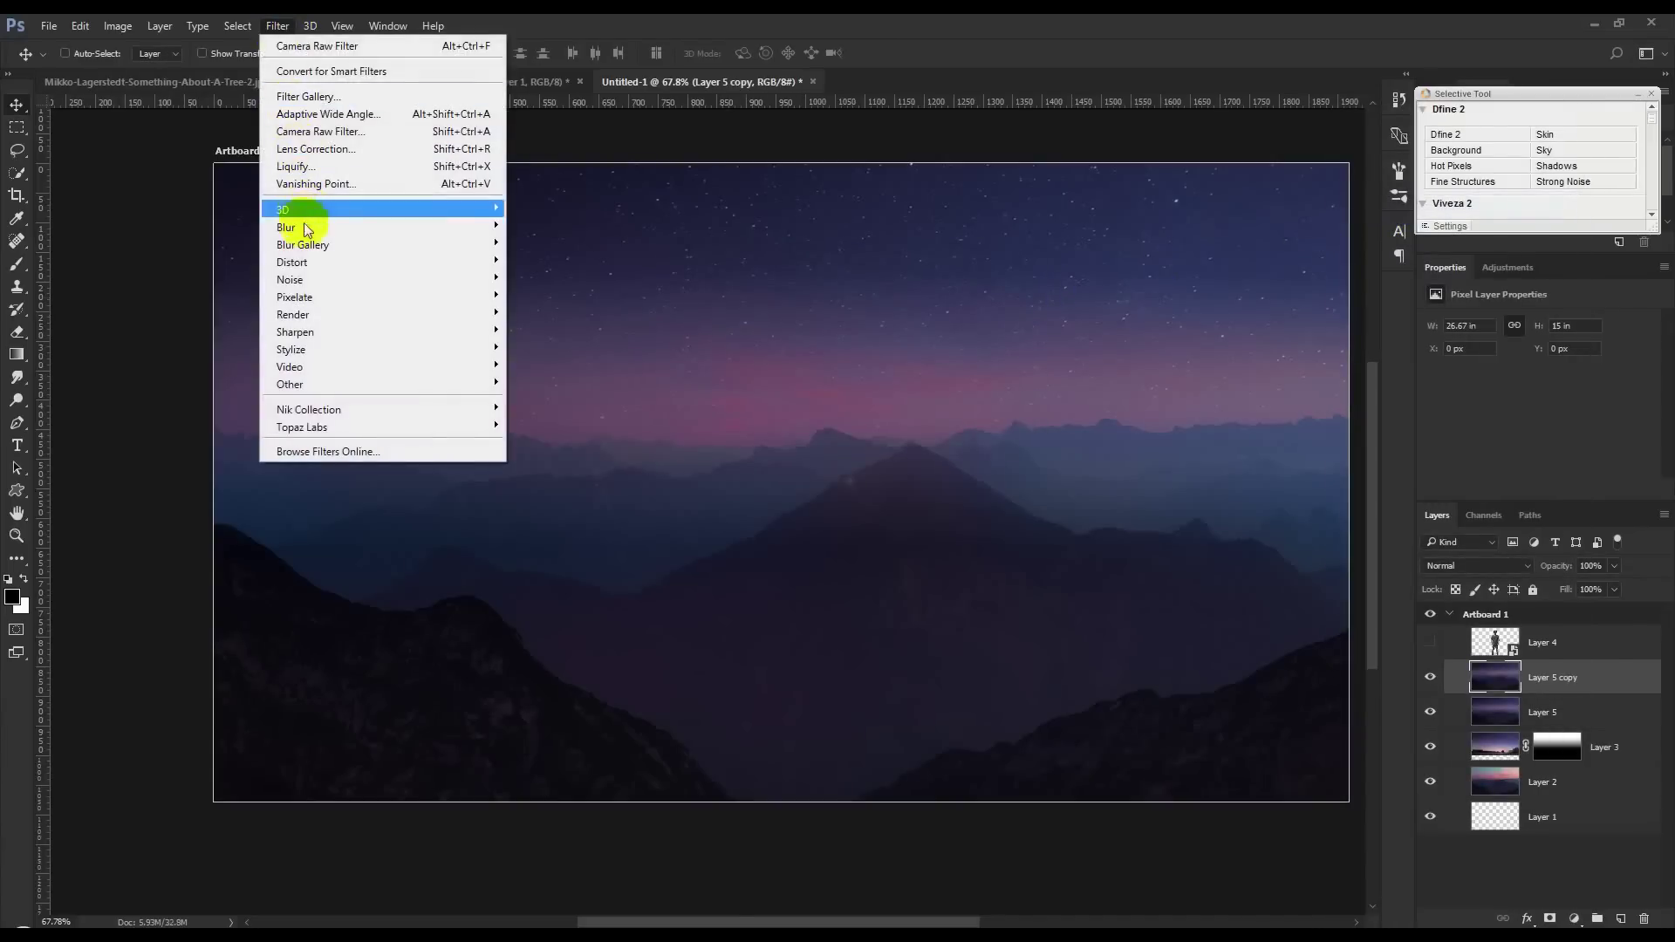
mouse_move(379, 227)
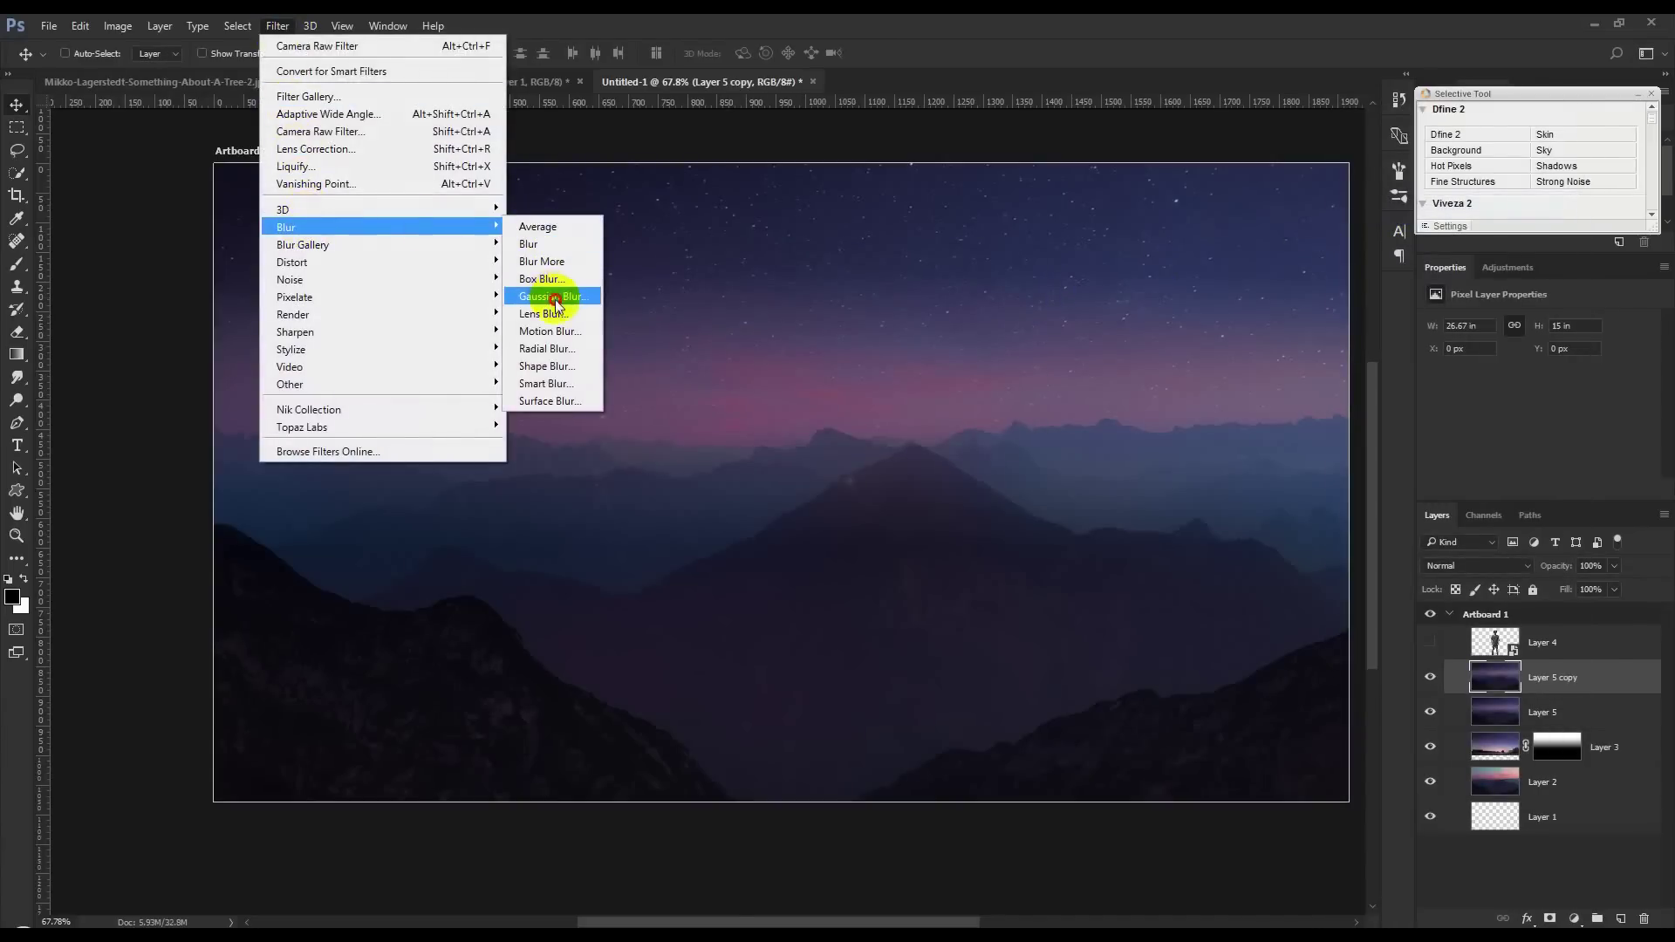
Step: Give Layer 5 copy a roughly 10 px Gaussian Blur and a white layer mask
click(556, 297)
drag(971, 494, 993, 504)
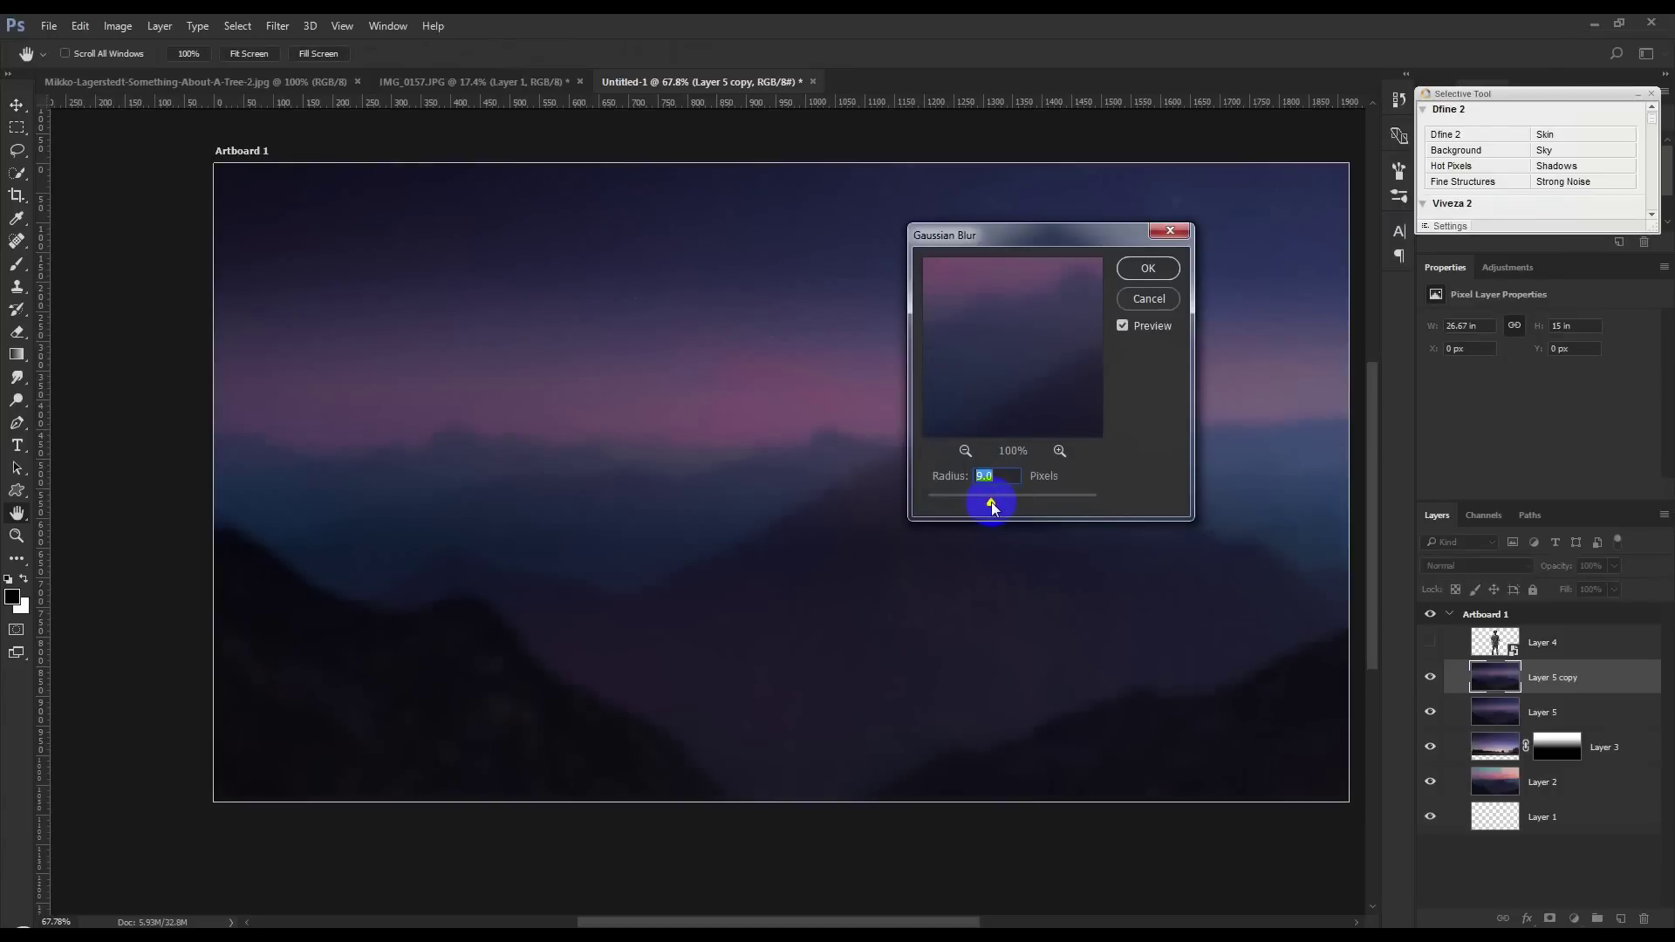
drag(1001, 509, 994, 504)
click(1143, 270)
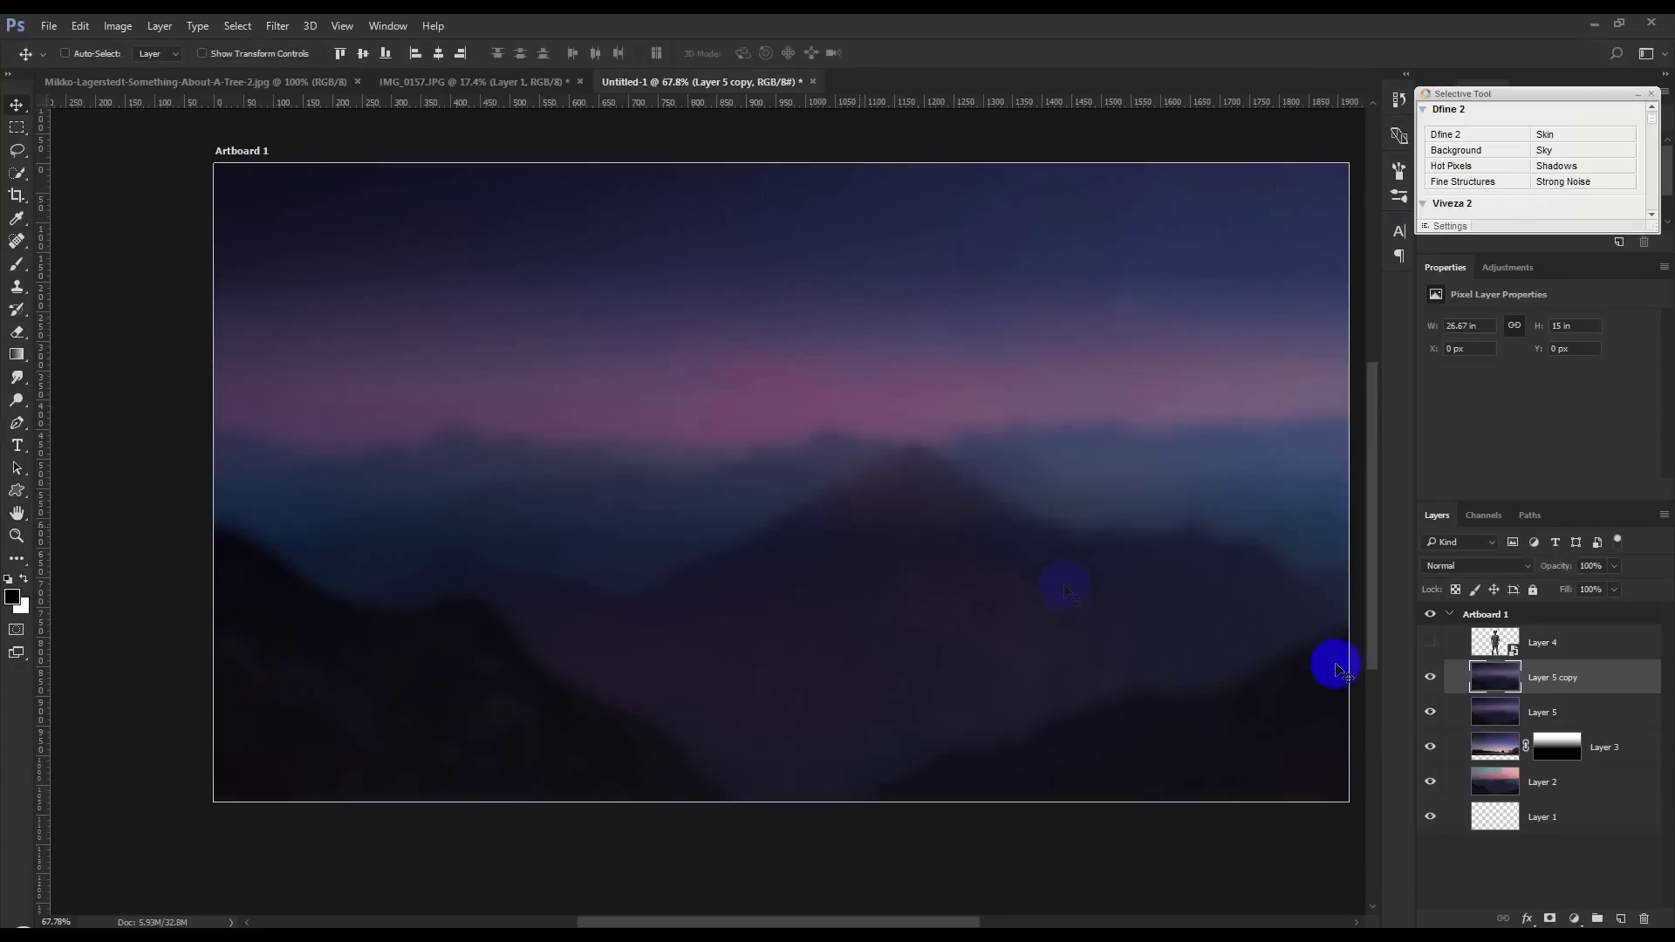
click(1550, 918)
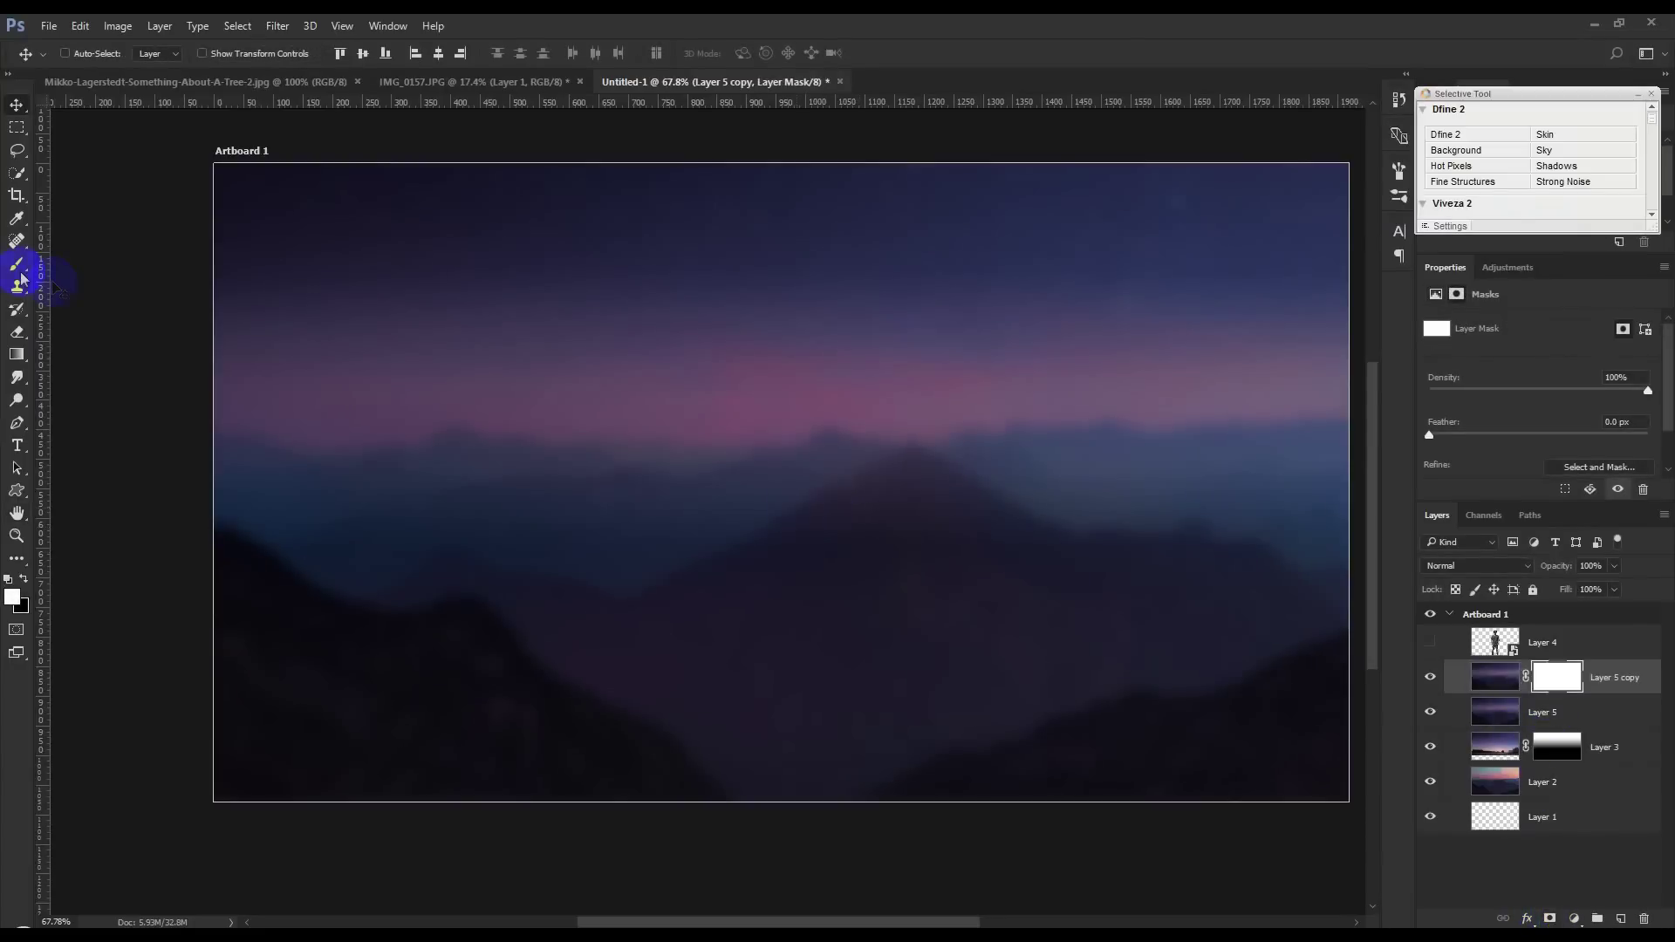
Step: Draw a vertical black-to-white gradient on the mask so the blur fades into the sky
click(17, 354)
drag(736, 159, 748, 556)
mouse_move(742, 262)
mouse_down()
mouse_move(750, 496)
mouse_move(770, 130)
mouse_up()
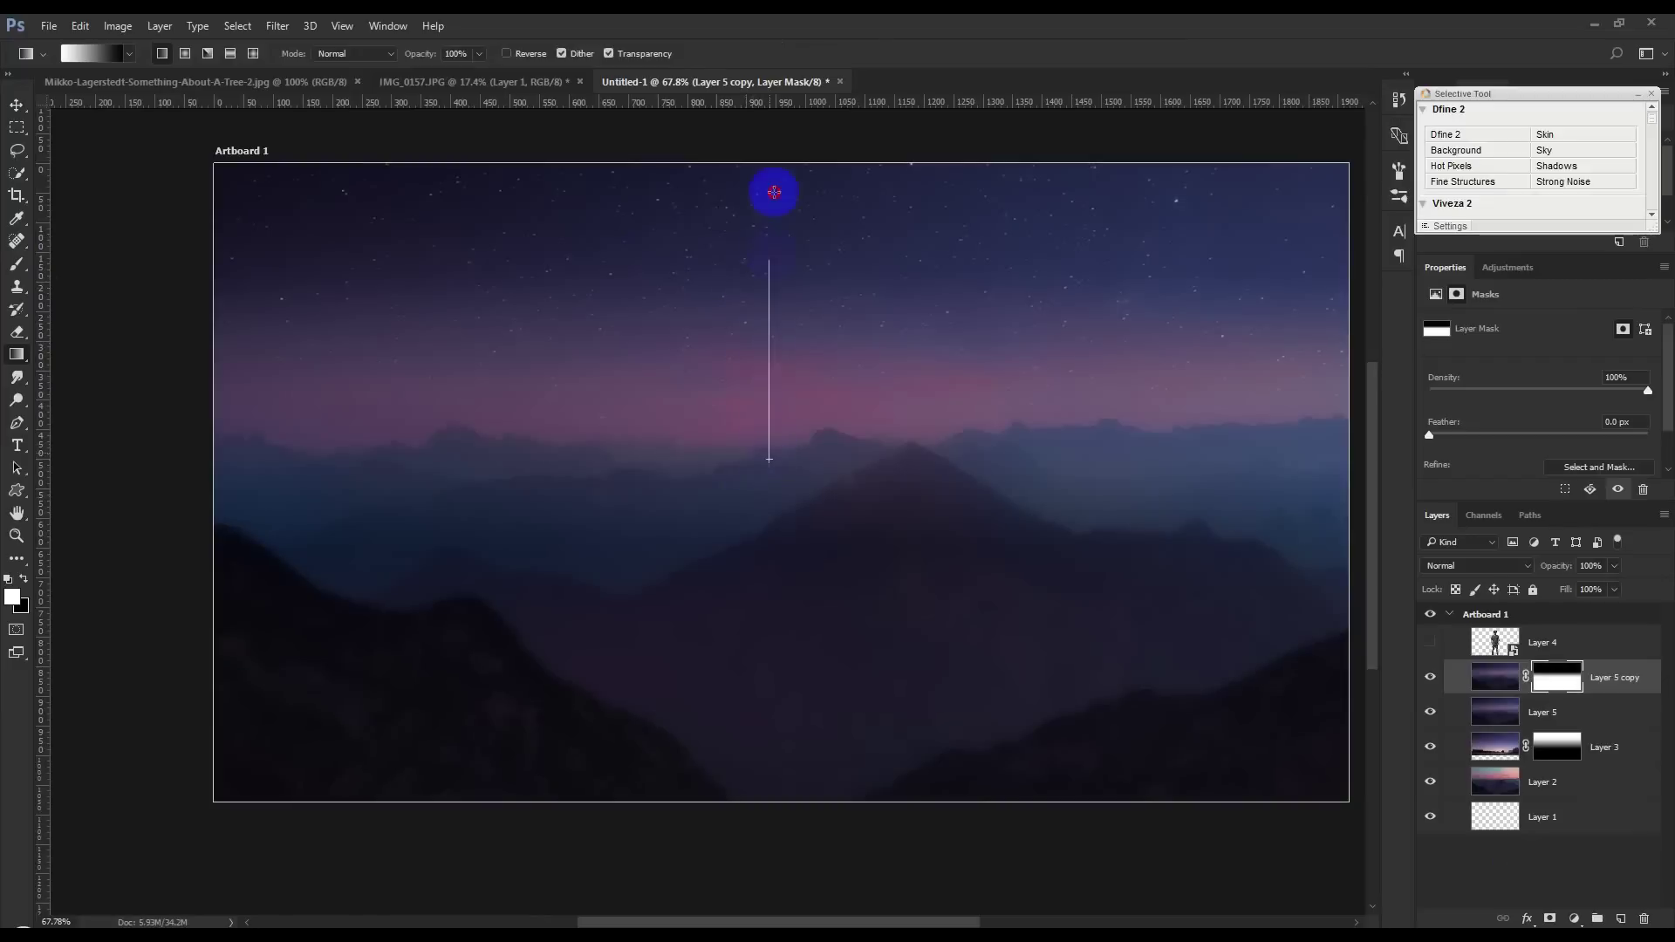
drag(793, 568, 793, 169)
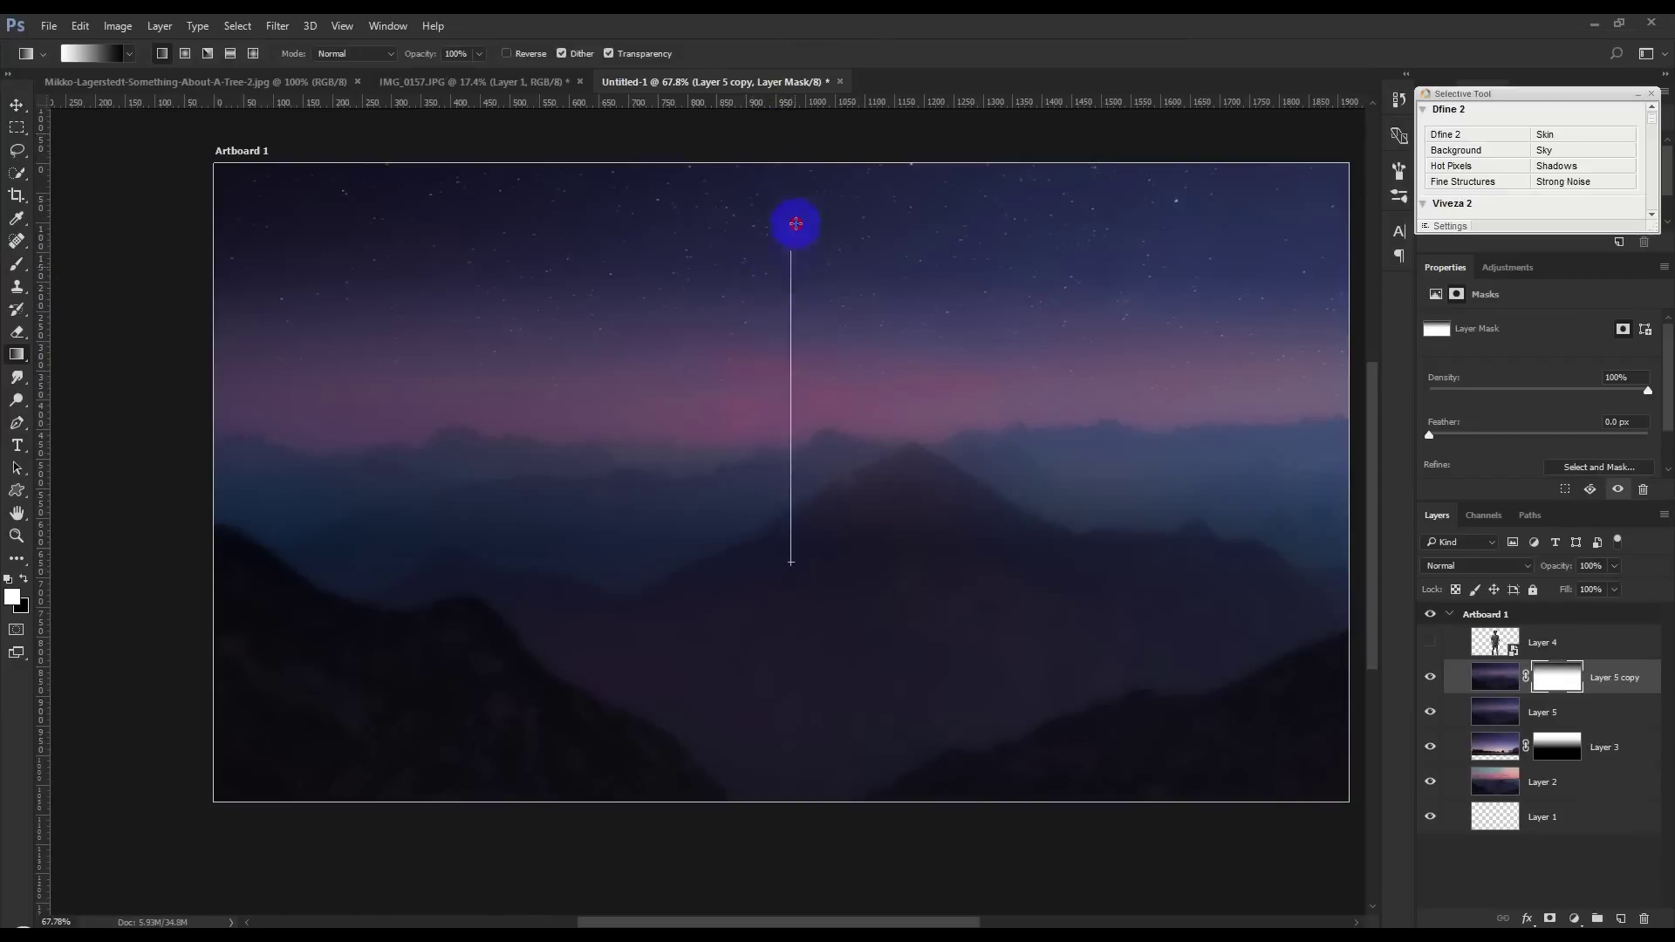
mouse_move(823, 525)
mouse_down()
mouse_move(815, 555)
mouse_move(815, 152)
mouse_up()
drag(823, 502, 796, 56)
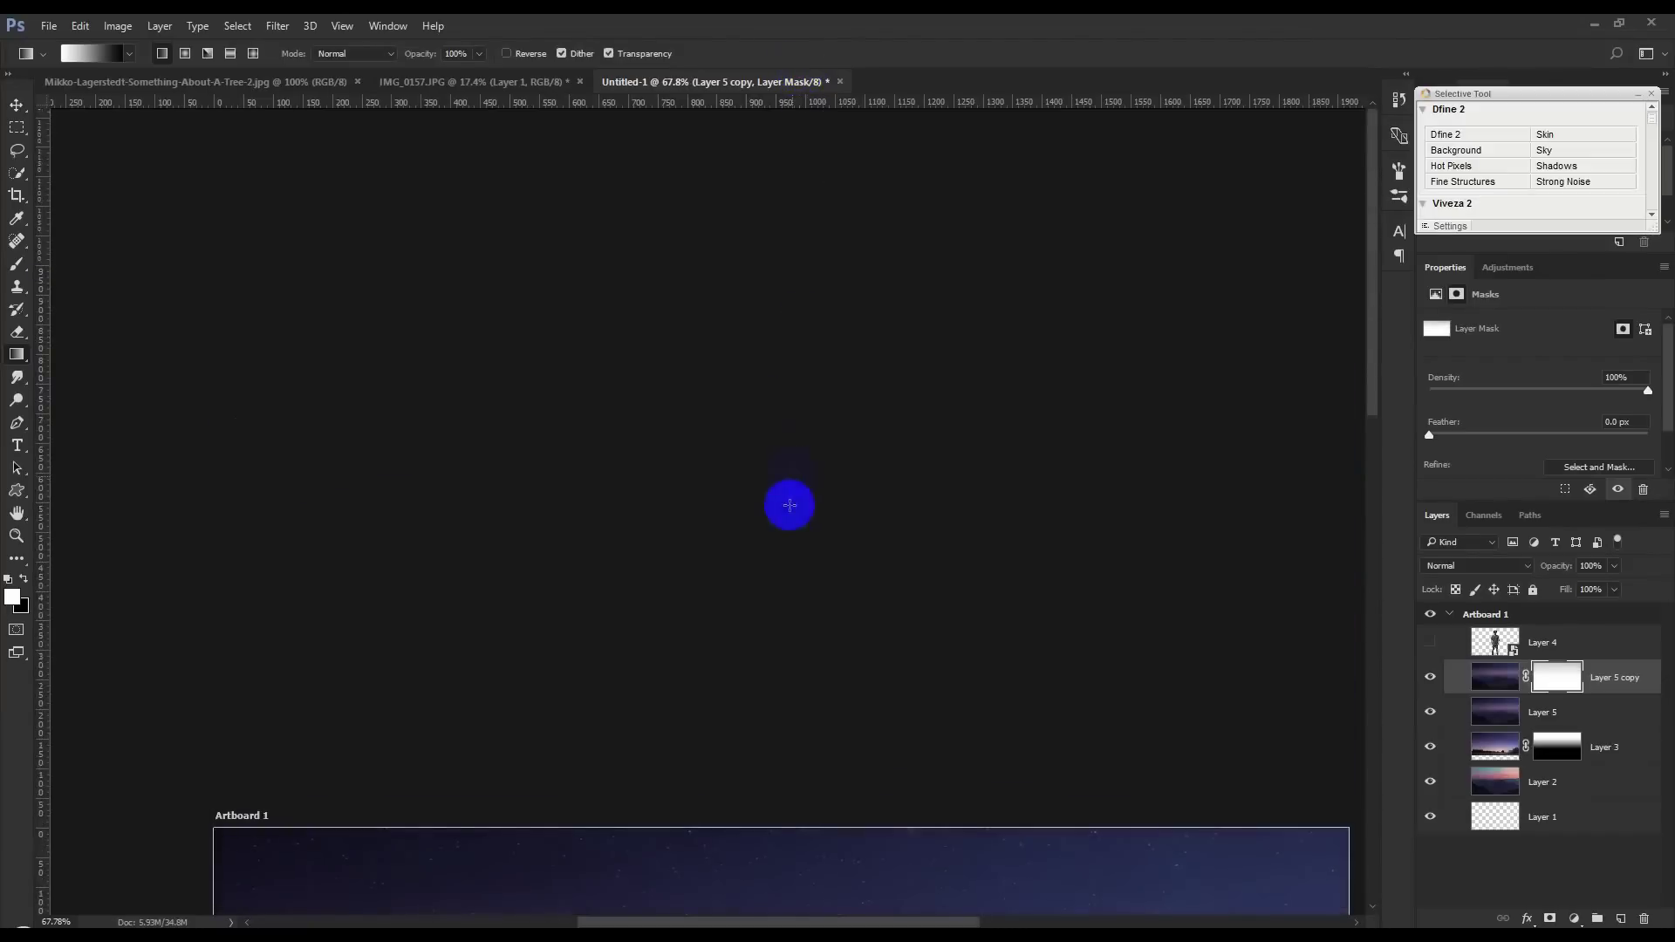
scroll(788, 507, down, 5)
scroll(808, 782, up, 3)
drag(826, 589, 817, 194)
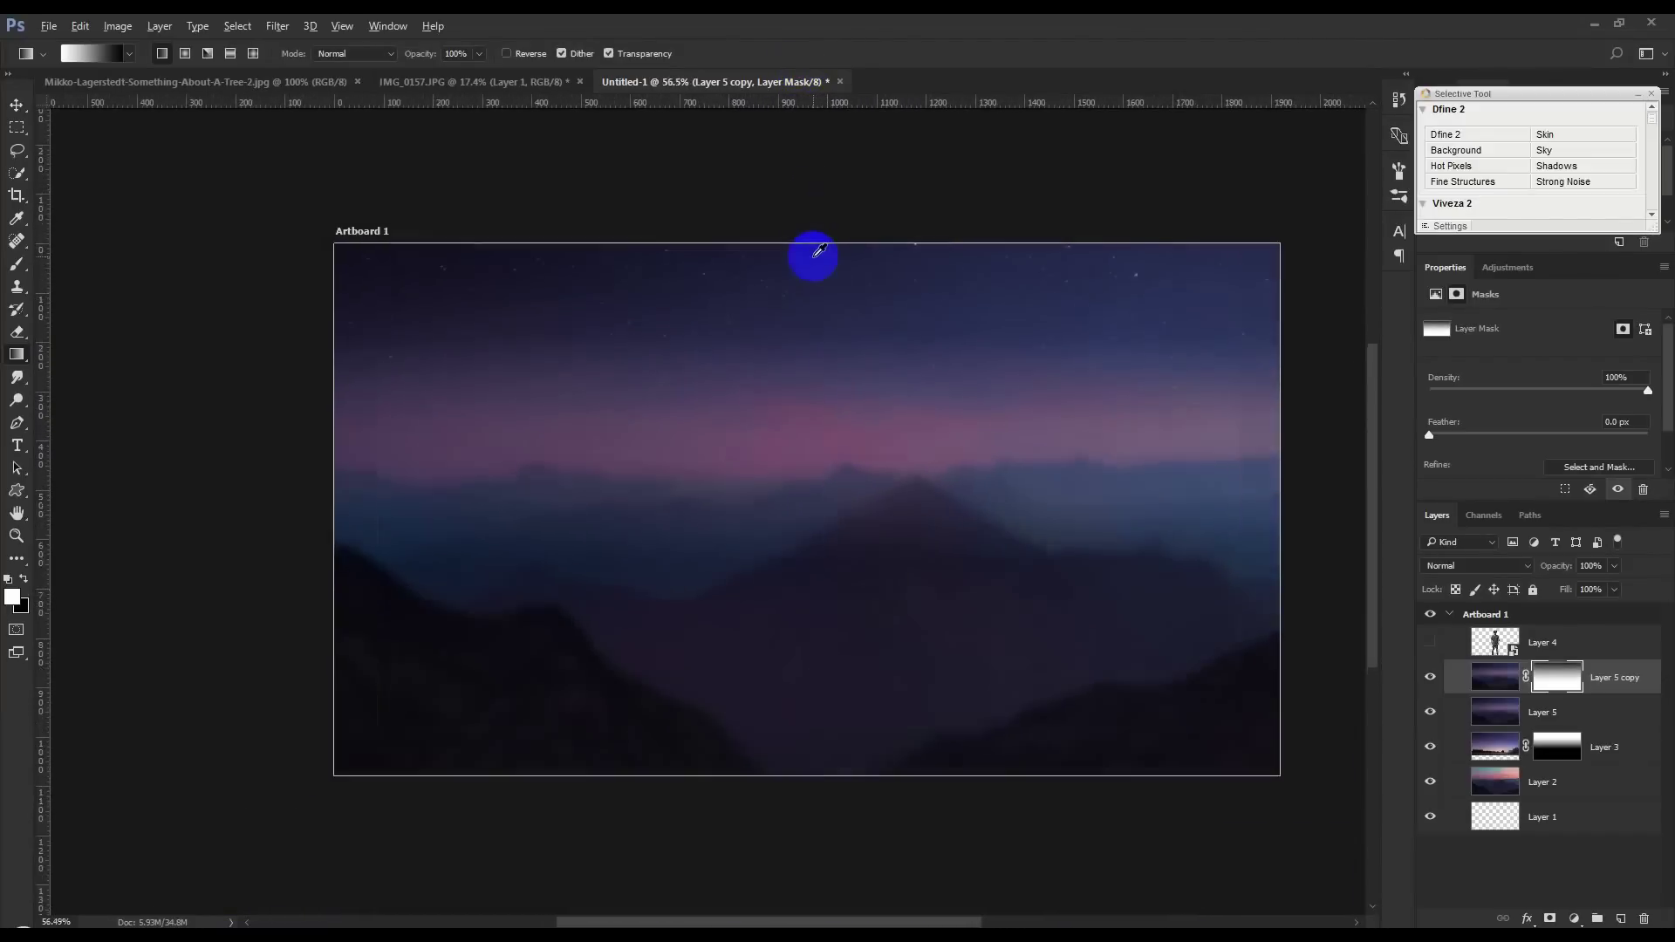
scroll(811, 254, up, 2)
Step: Return to the Move tool and make the man's Layer 4 visible again
click(17, 105)
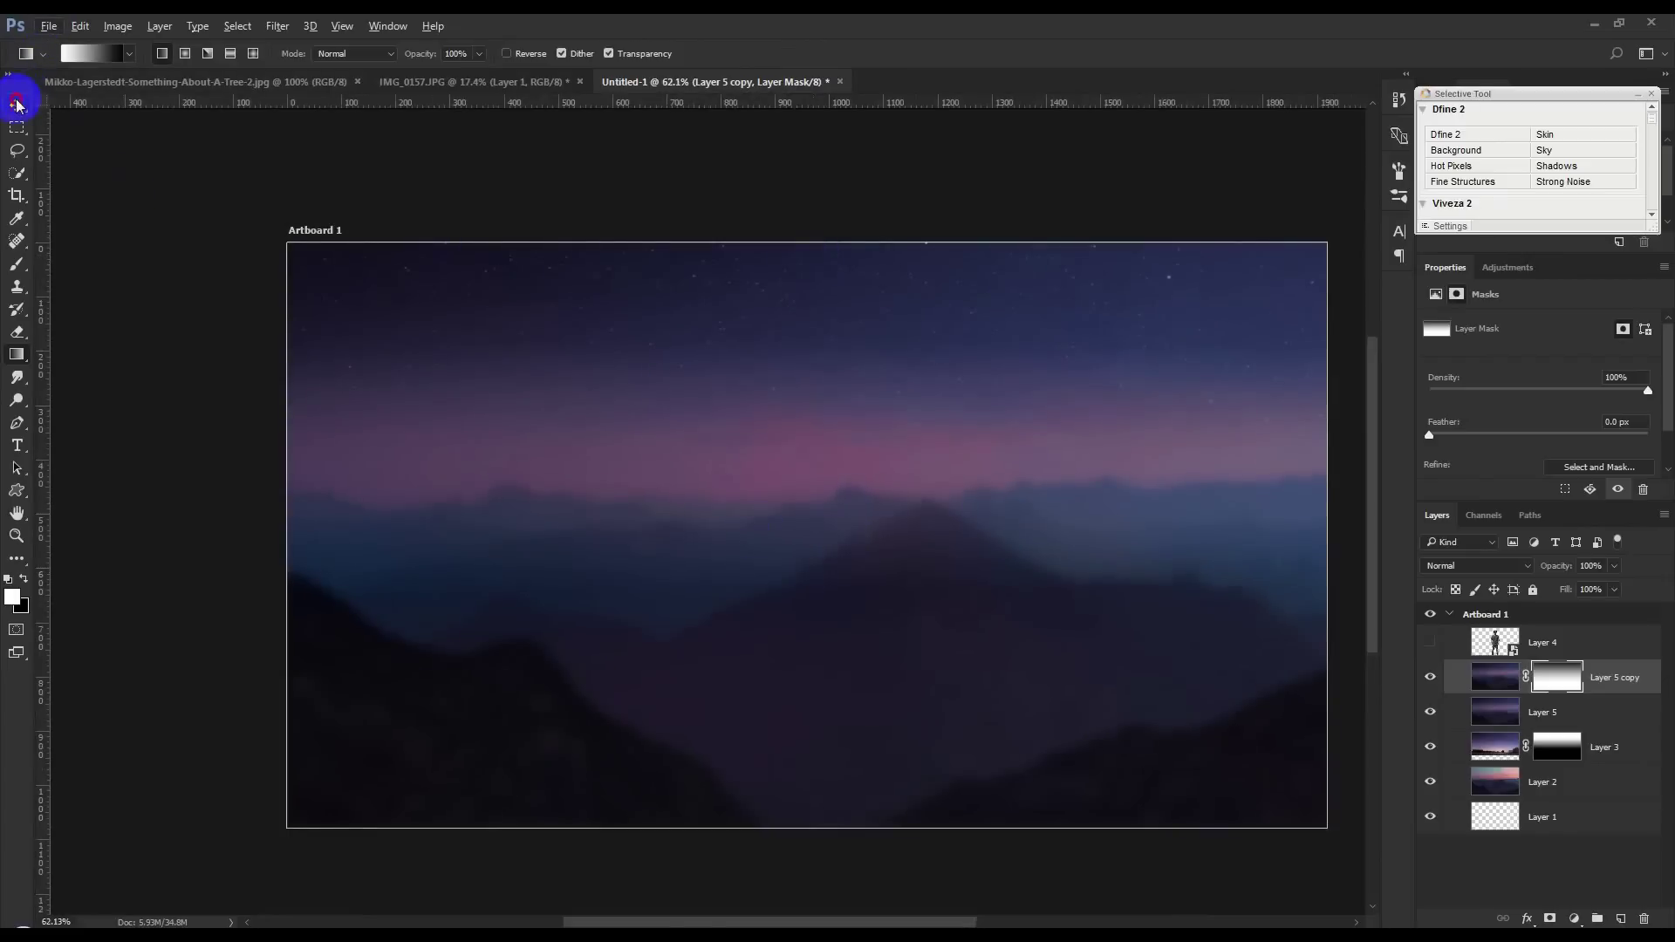
scroll(857, 515, down, 1)
click(1435, 646)
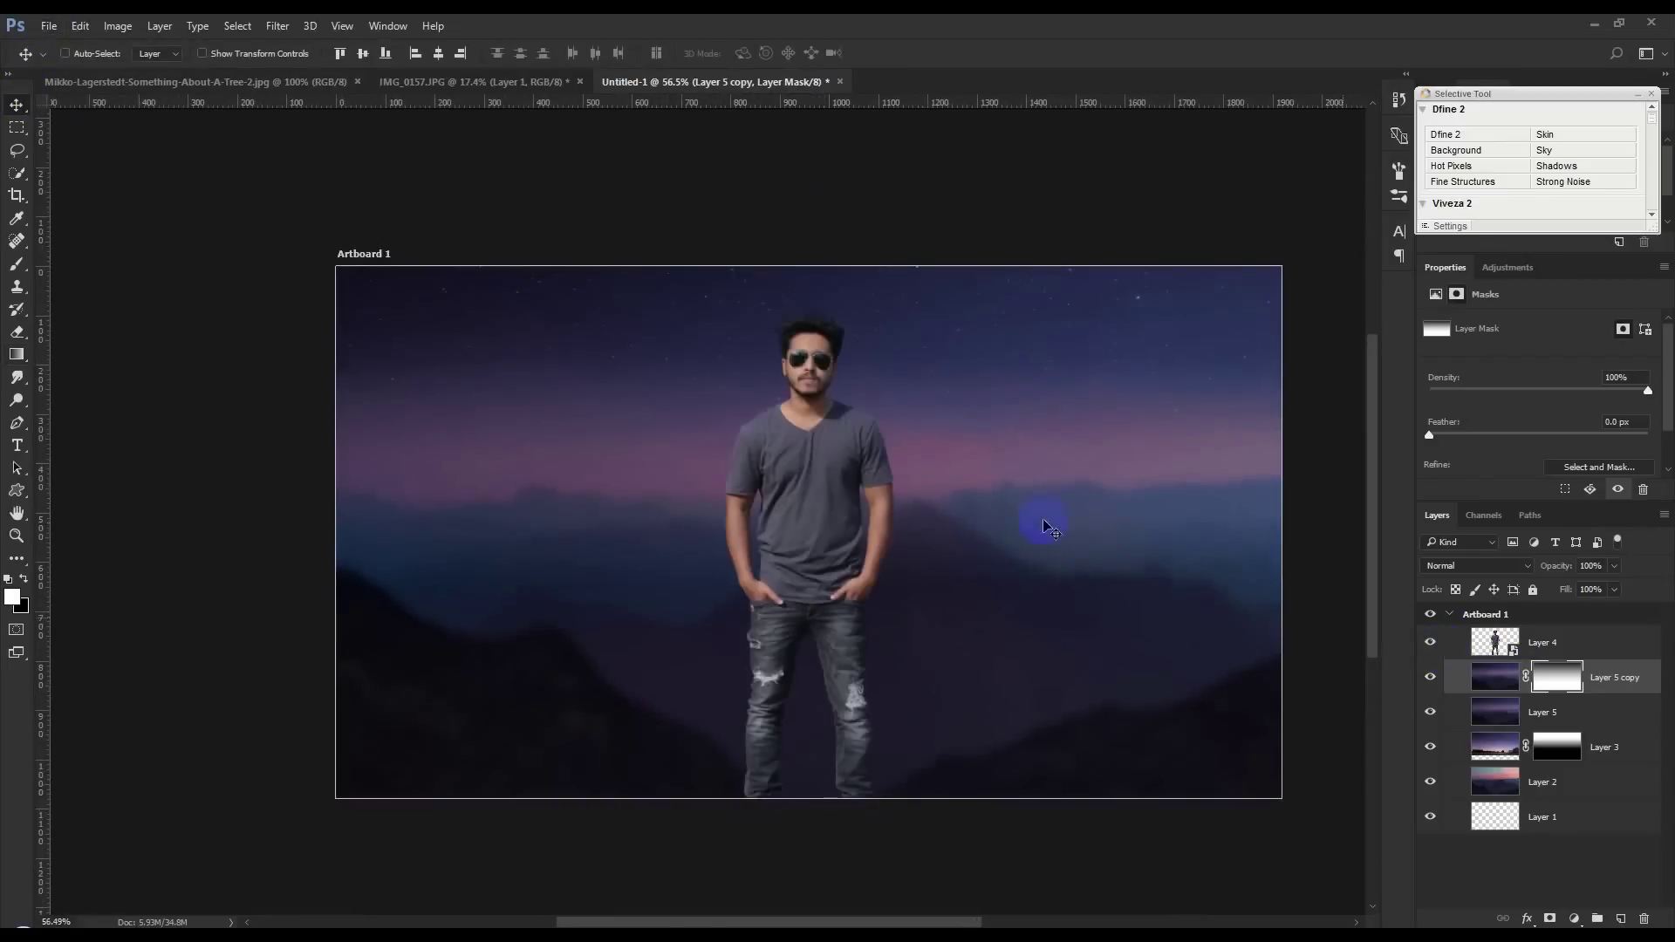
Step: Move the man 24 px lower to Y 107 px and rasterize Layer 4
scroll(914, 484, up, 1)
scroll(914, 484, up, 1)
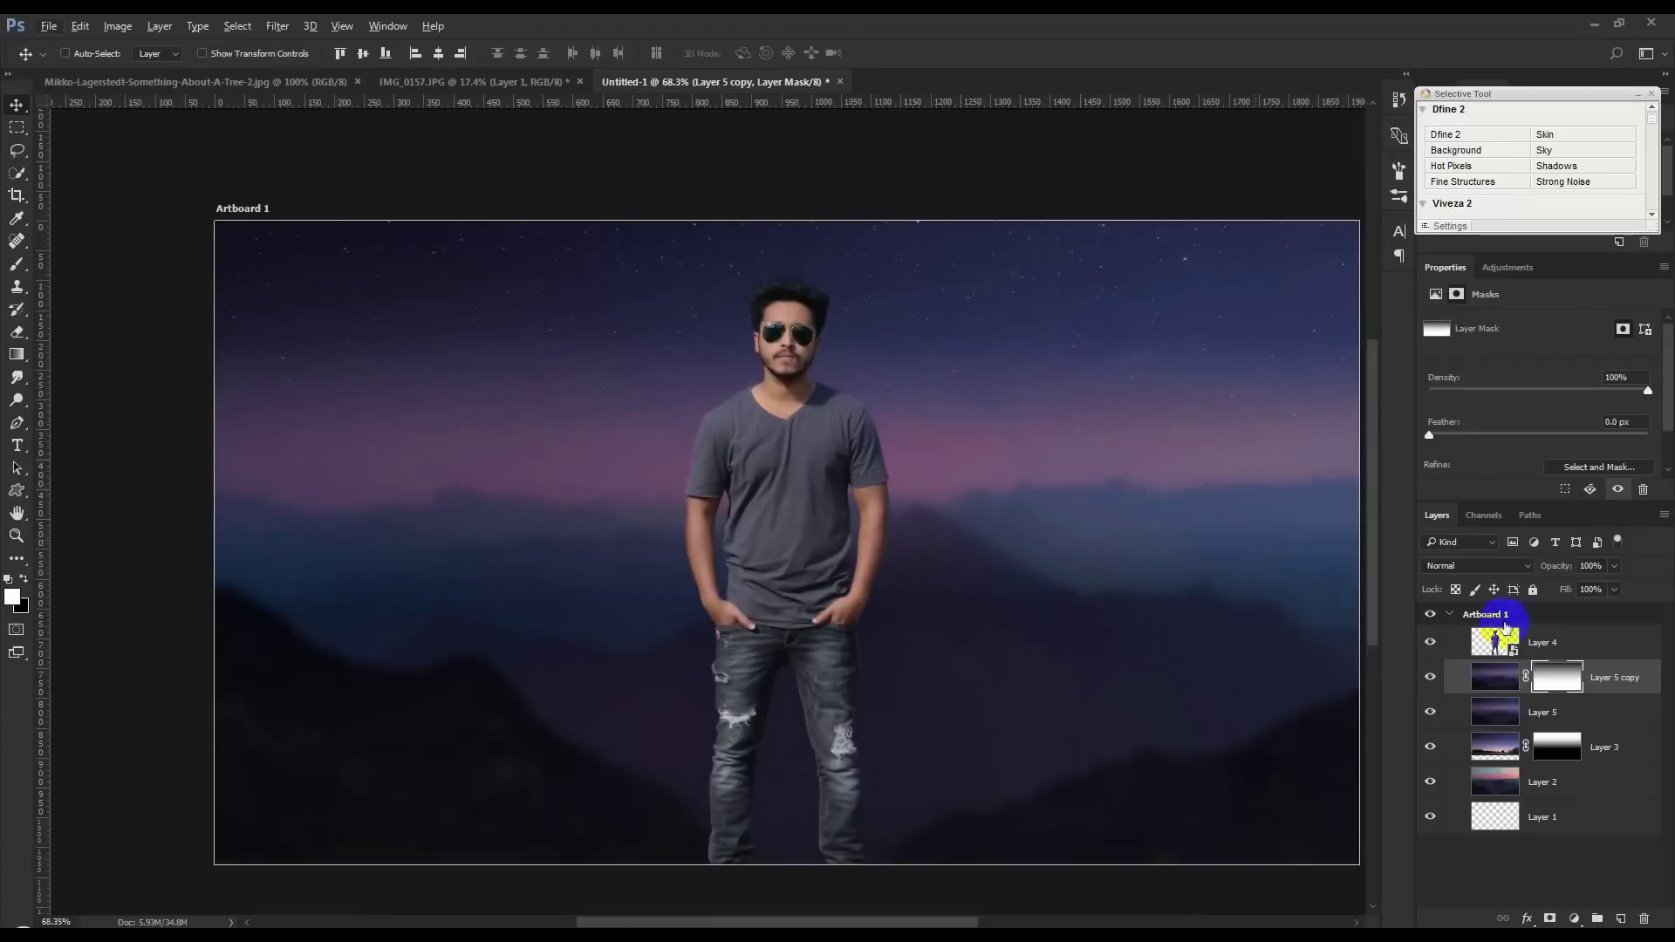
click(1577, 635)
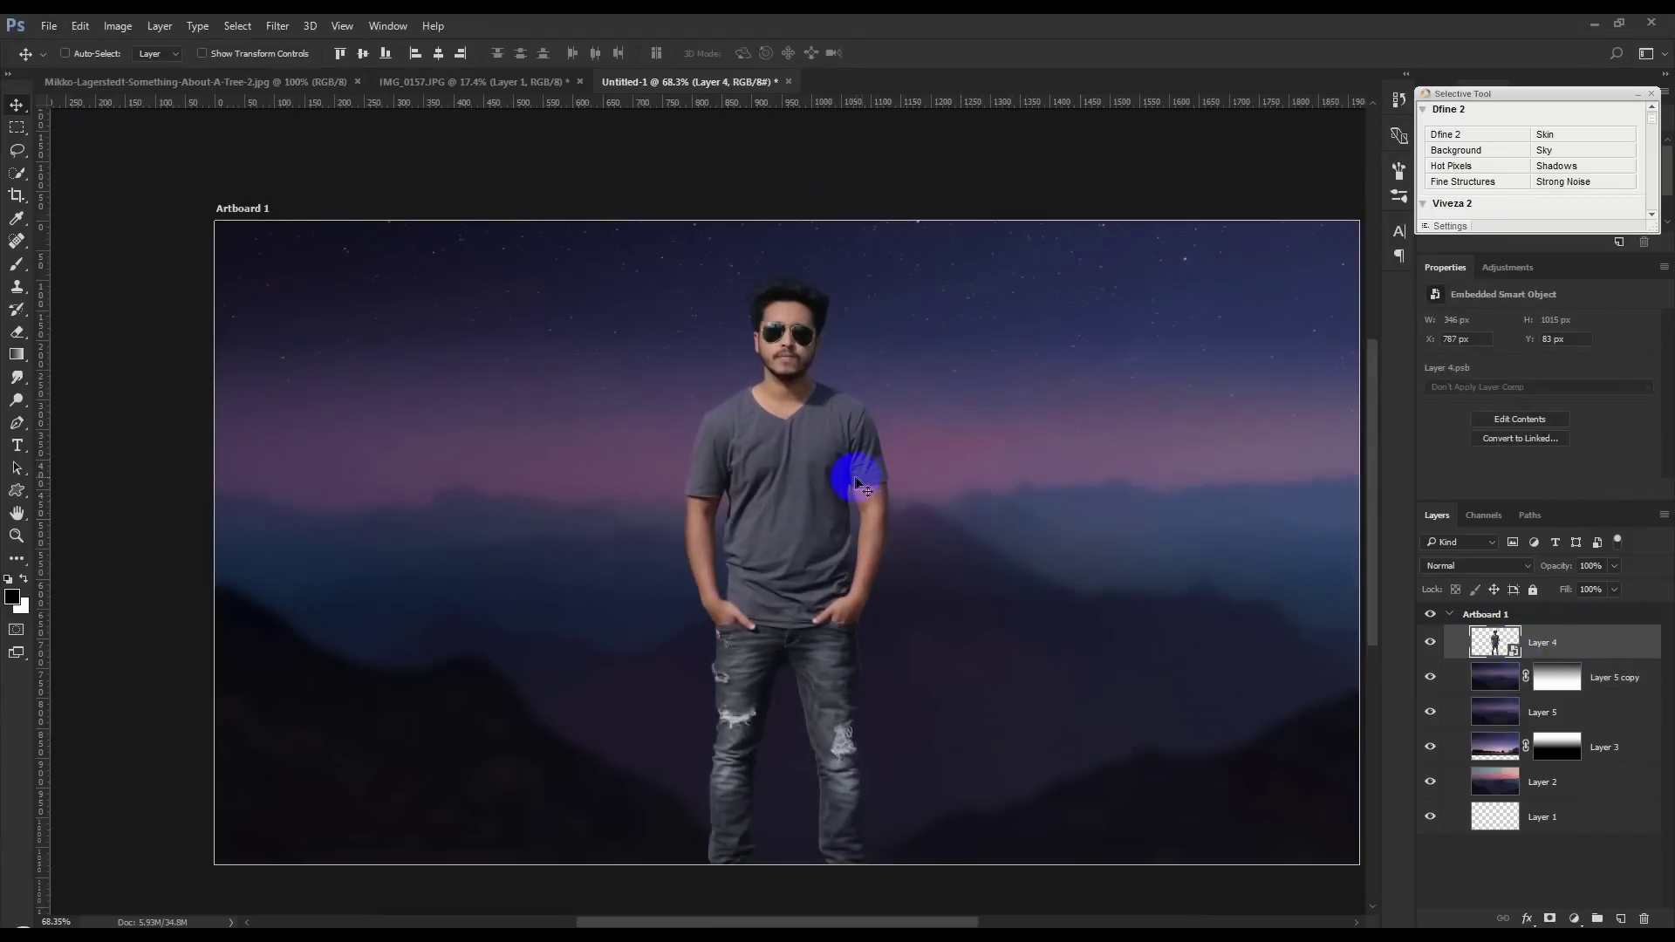
drag(852, 484, 854, 499)
right_click(1570, 639)
click(1432, 411)
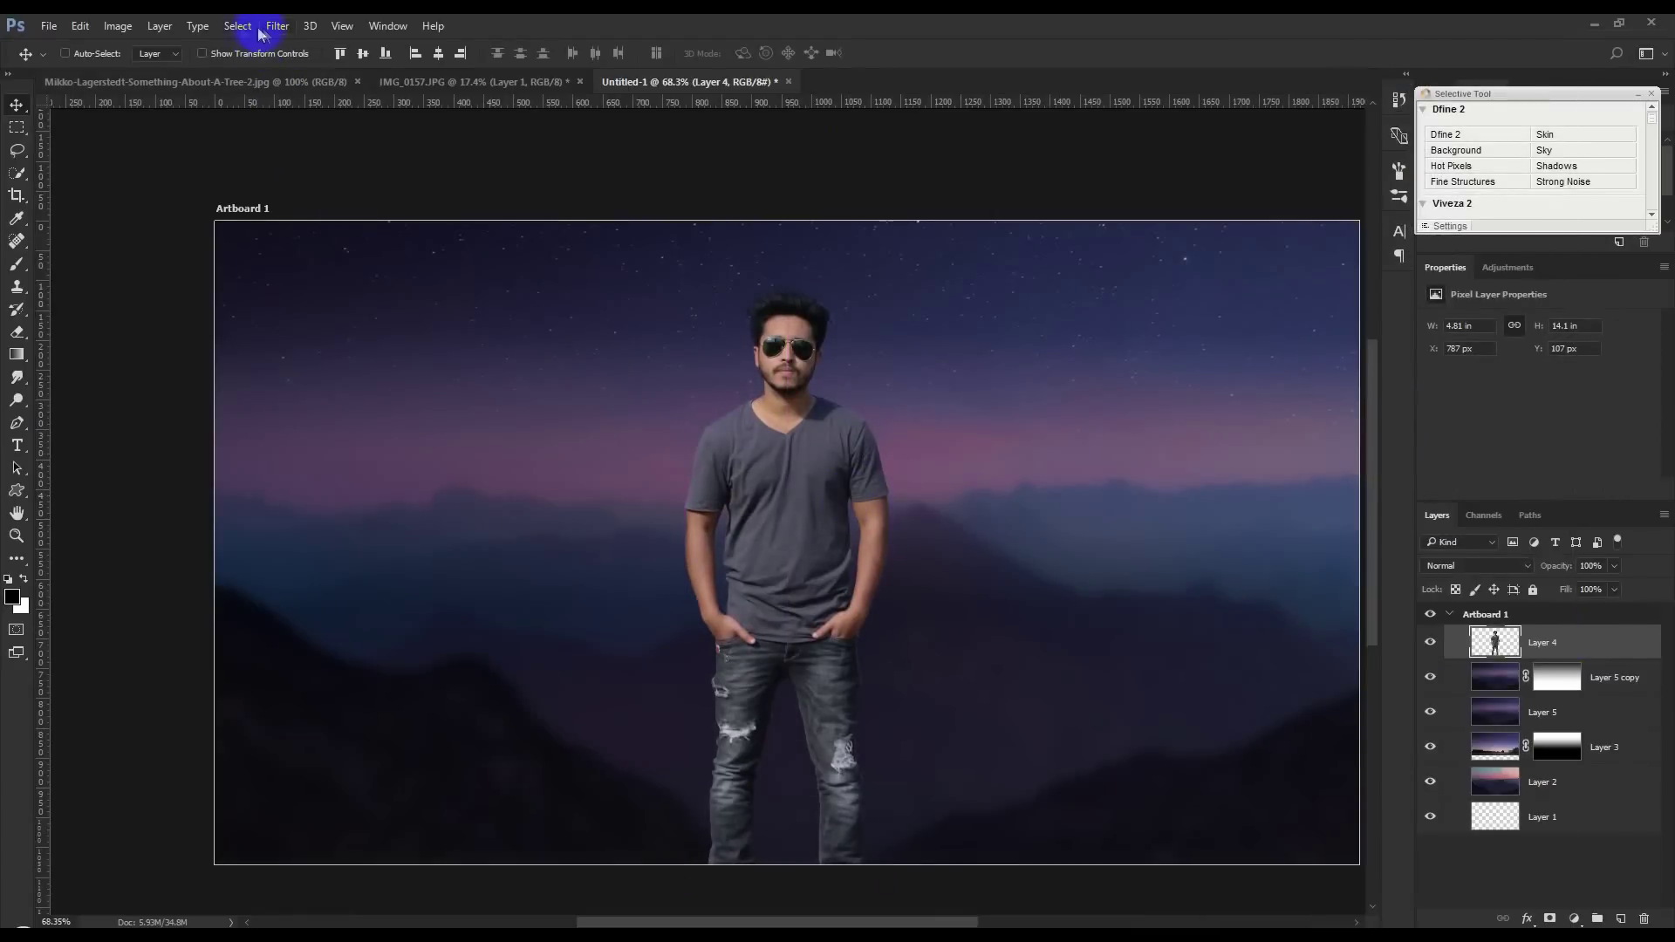
Step: Browse the Image Adjustments menu and close it without applying anything
click(118, 26)
click(218, 72)
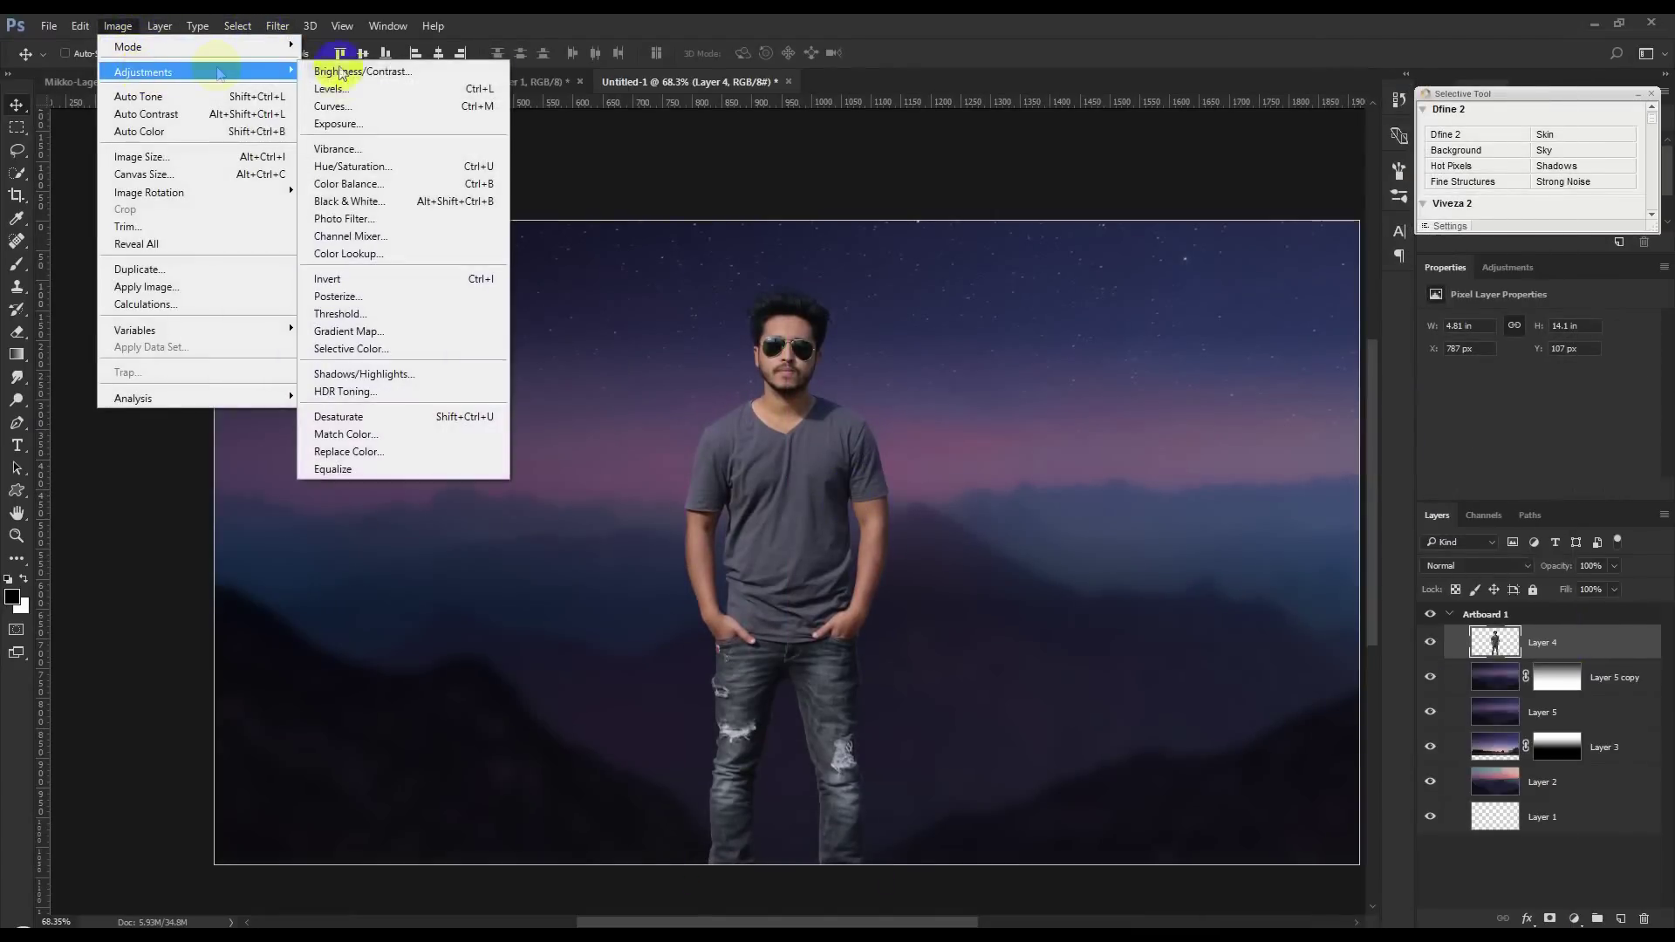
click(1068, 480)
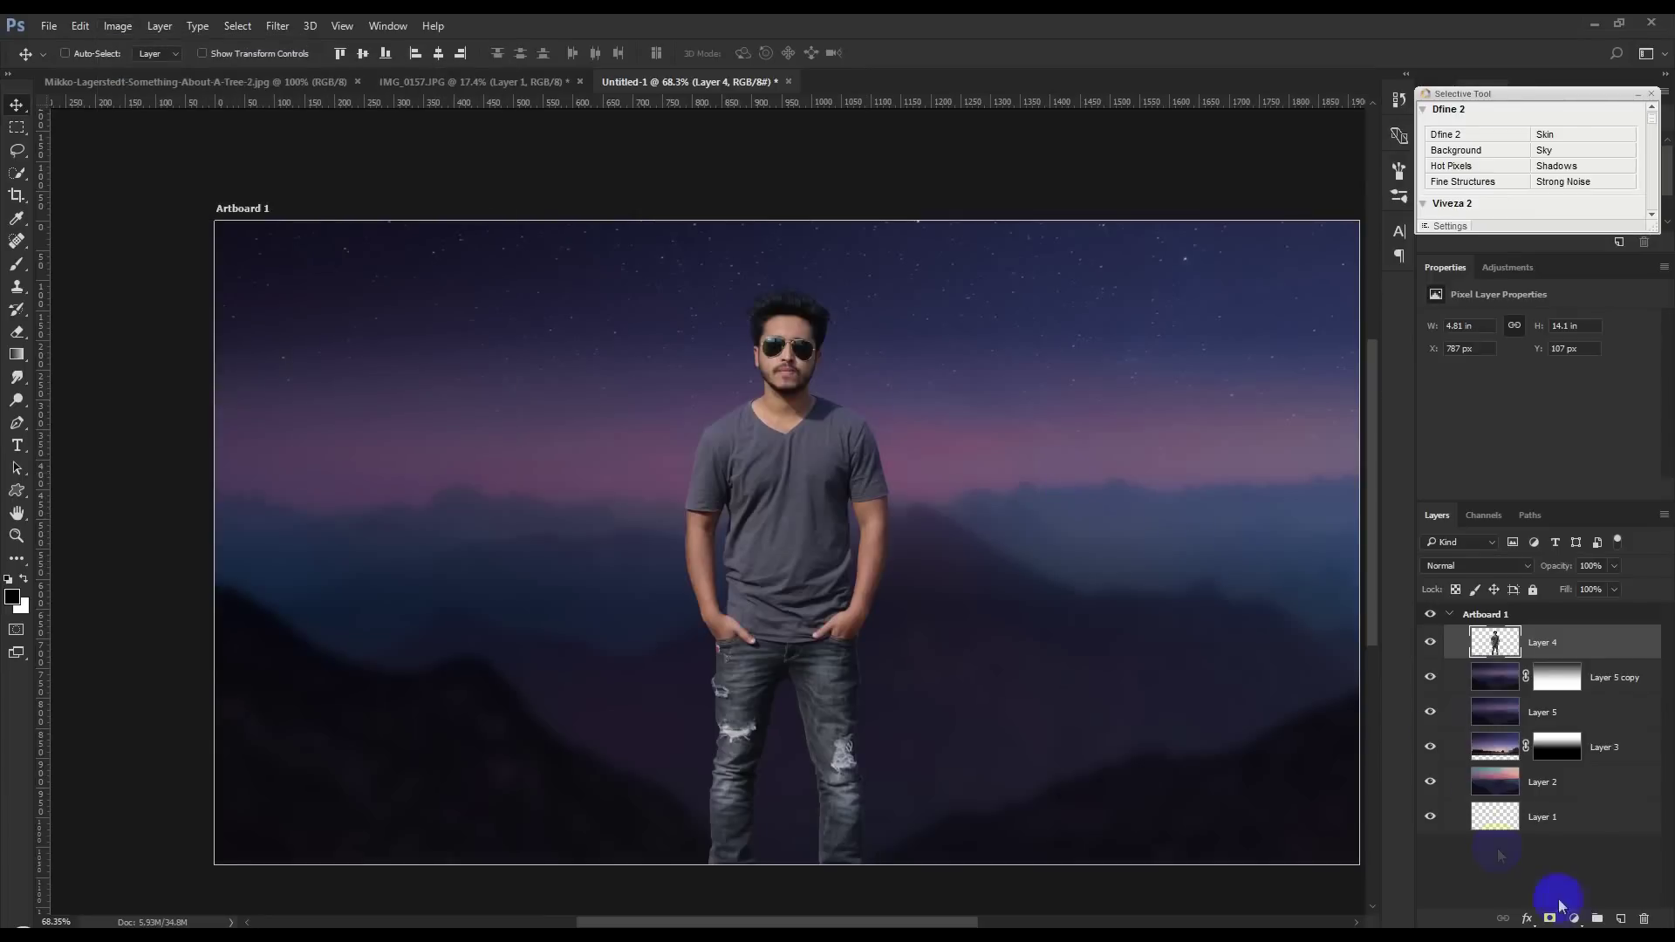
Step: Add a Selective Color adjustment layer clipped to the man's layer
click(1571, 918)
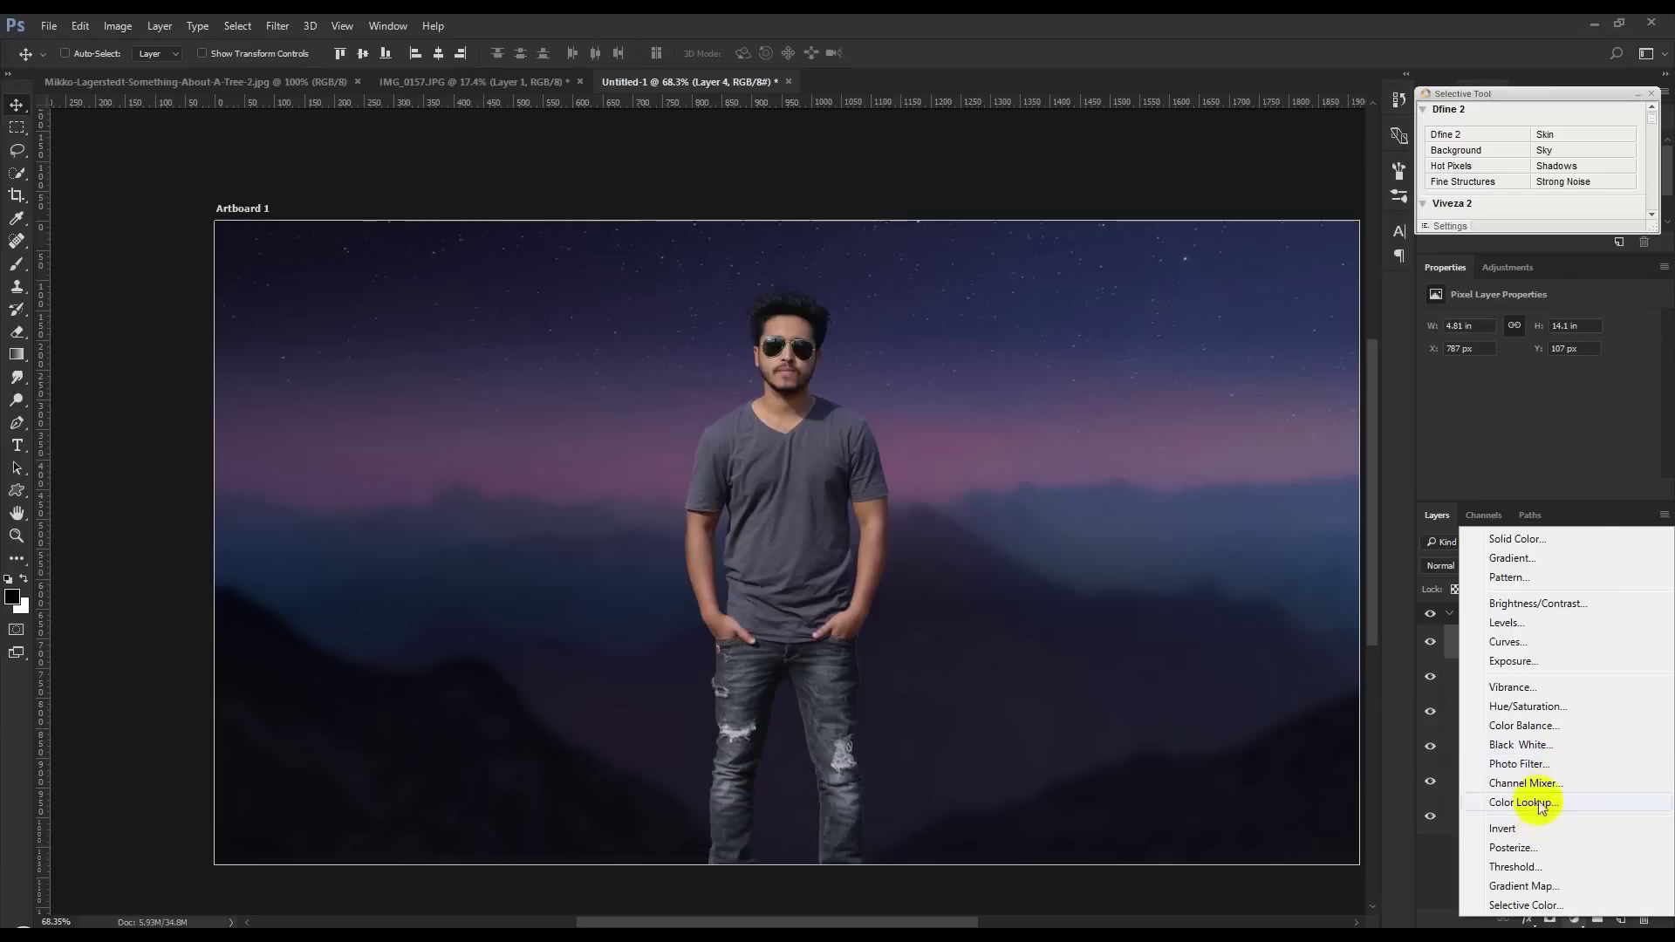
click(1525, 905)
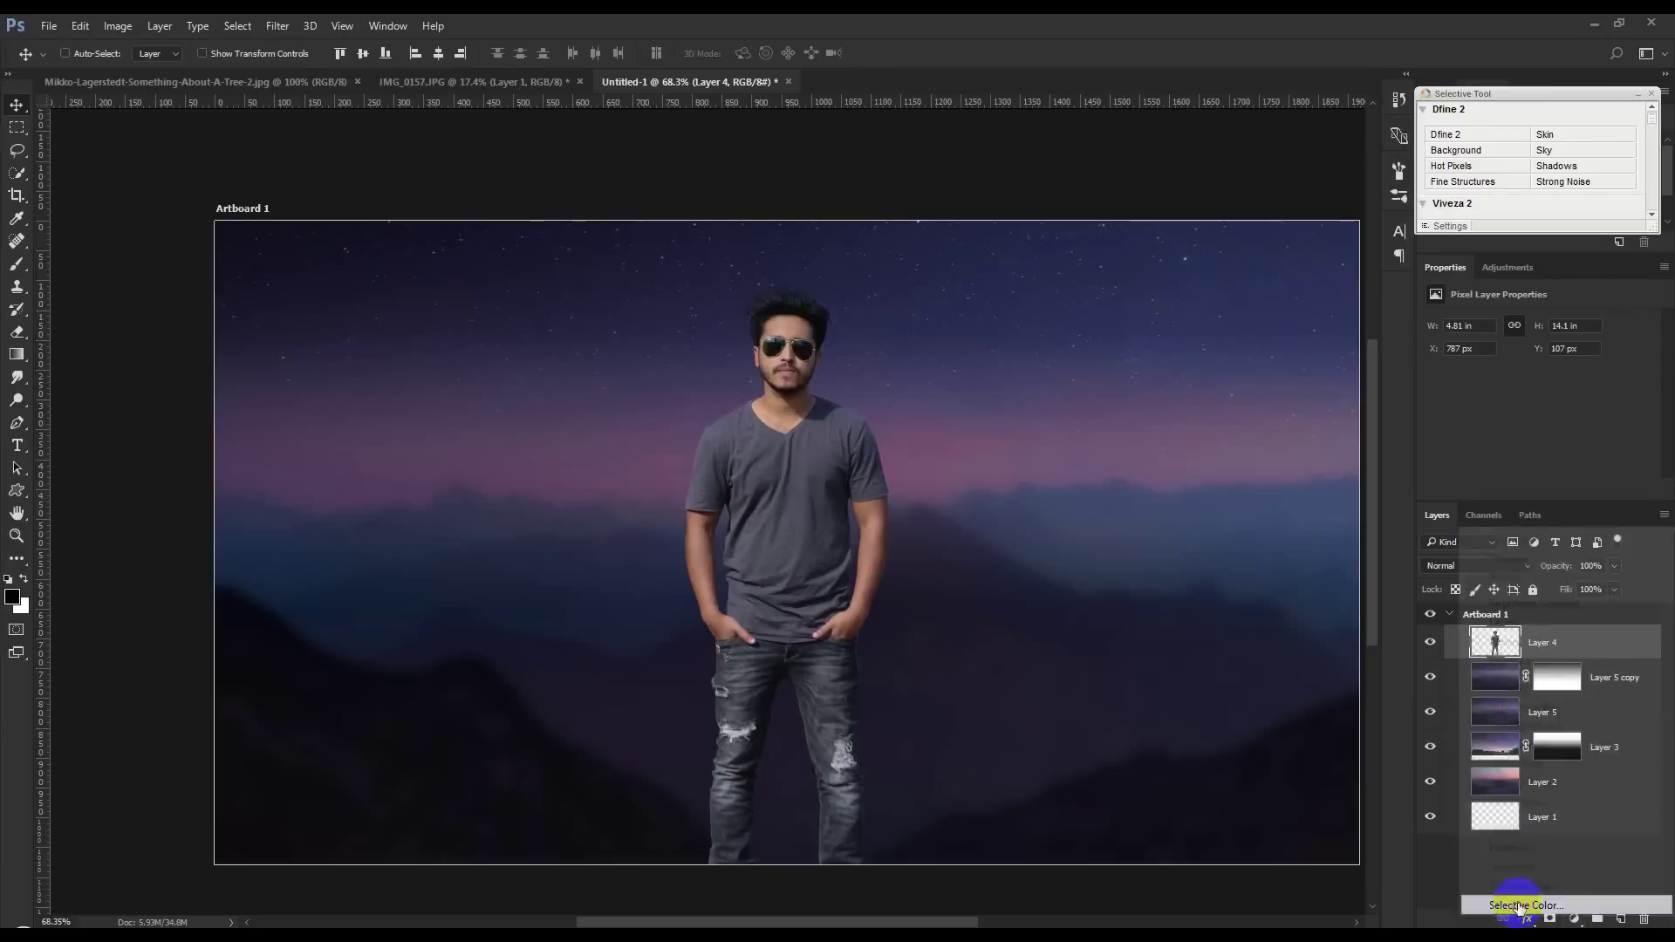
alt+click(1499, 663)
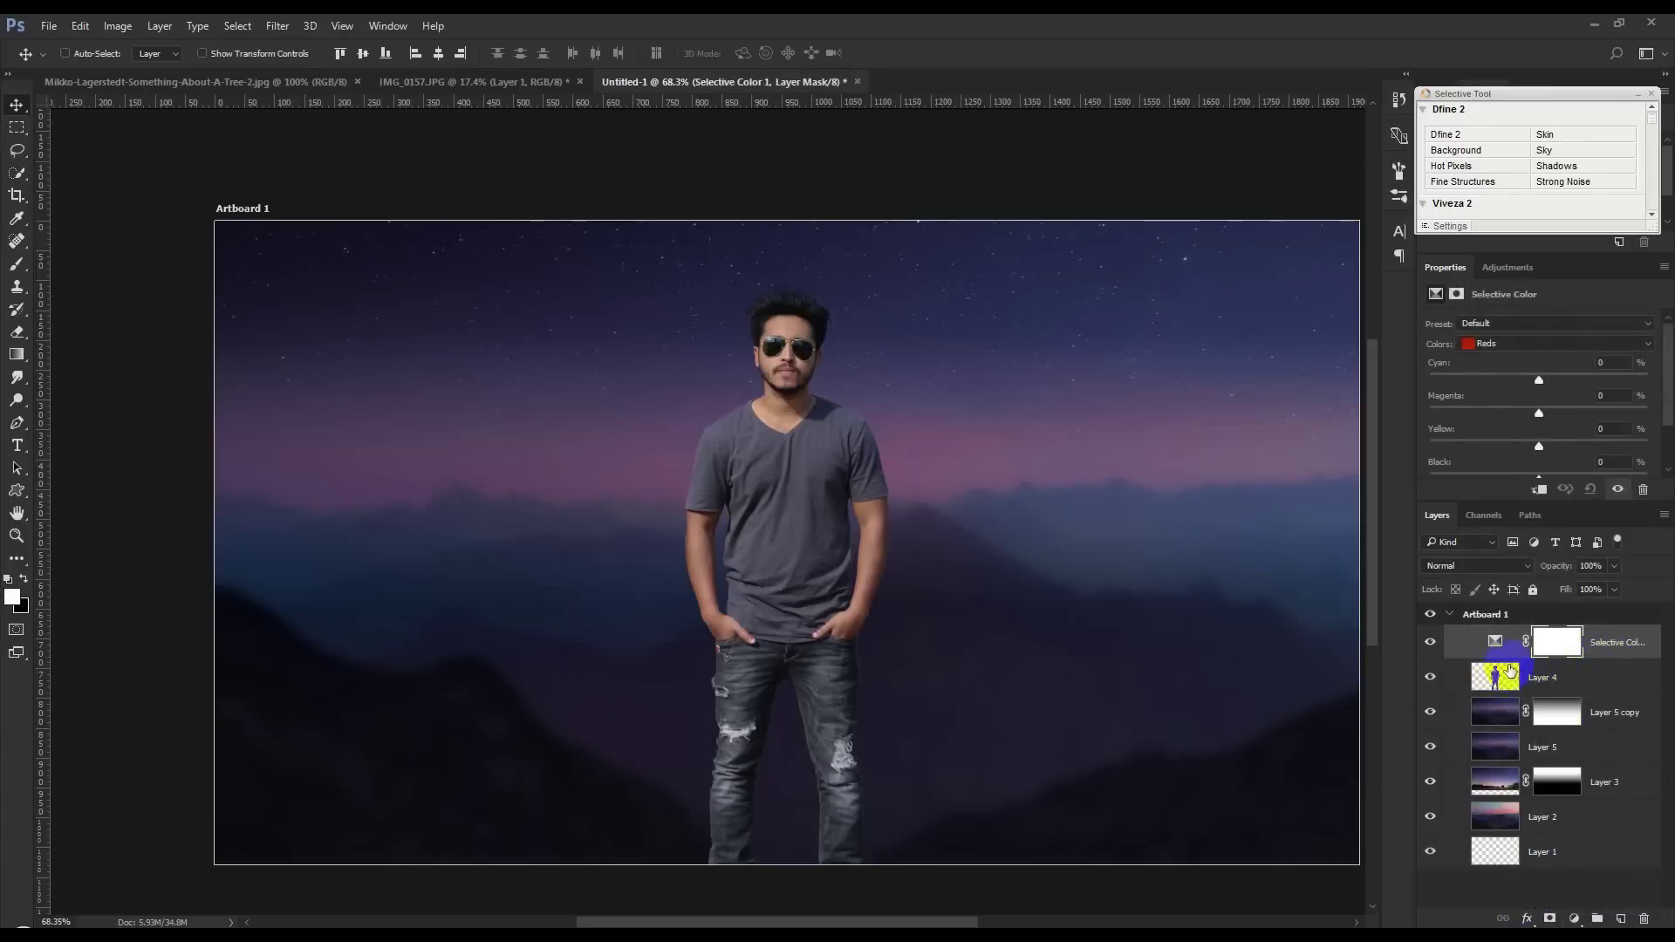
click(1539, 384)
drag(1469, 384, 1525, 397)
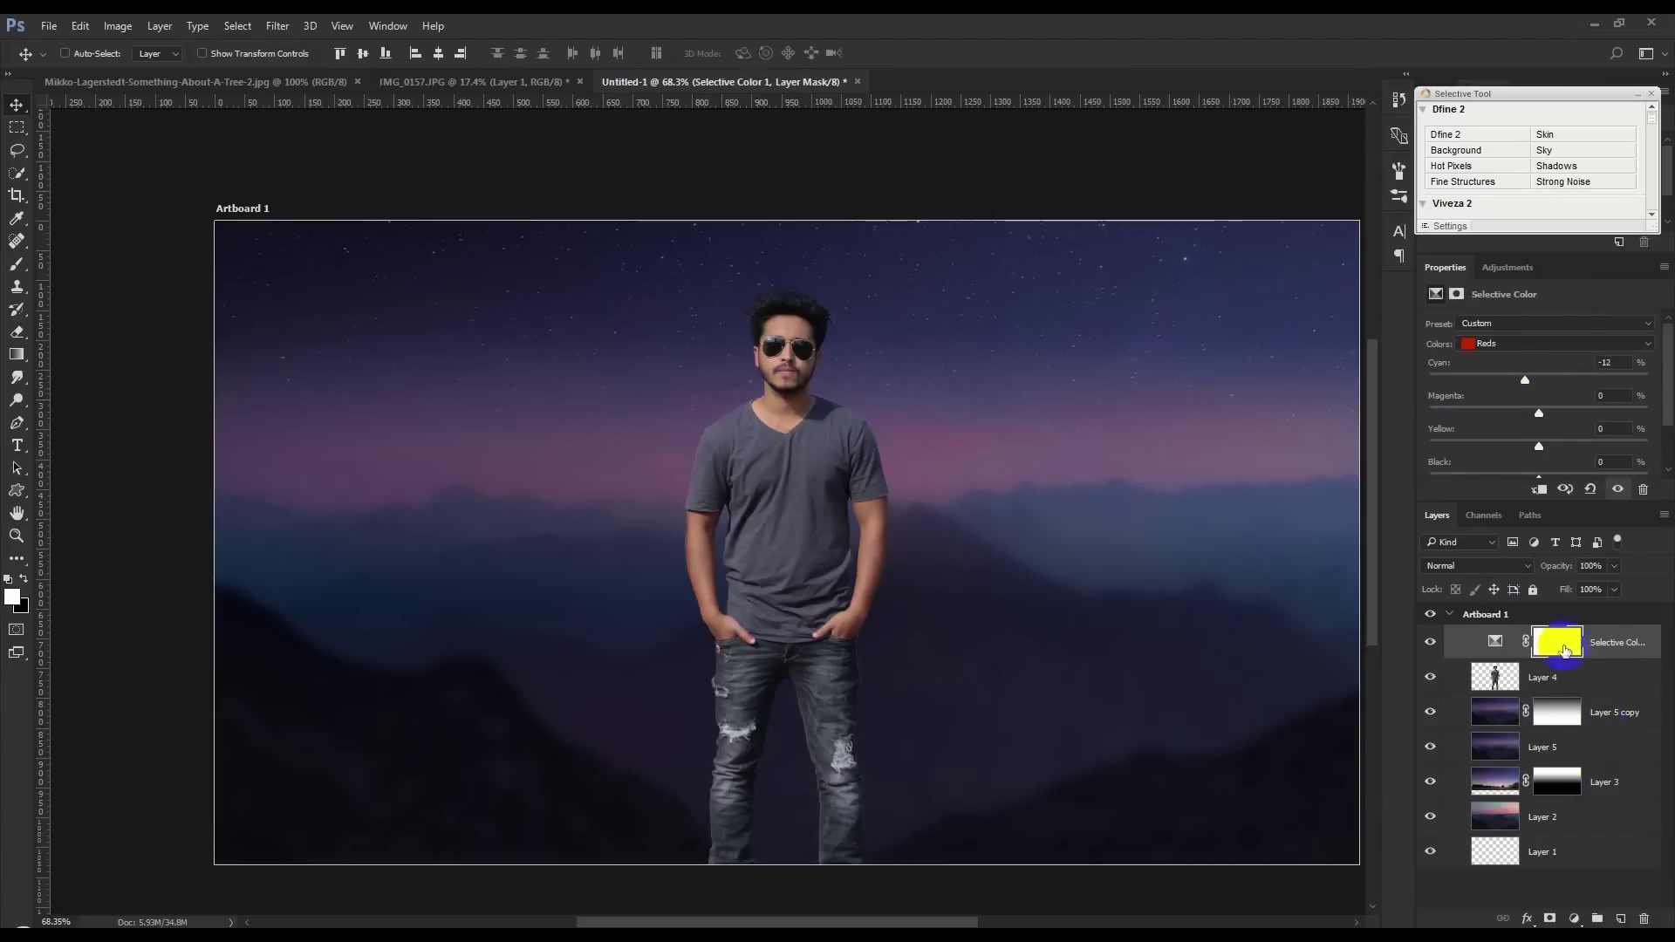
right_click(1608, 654)
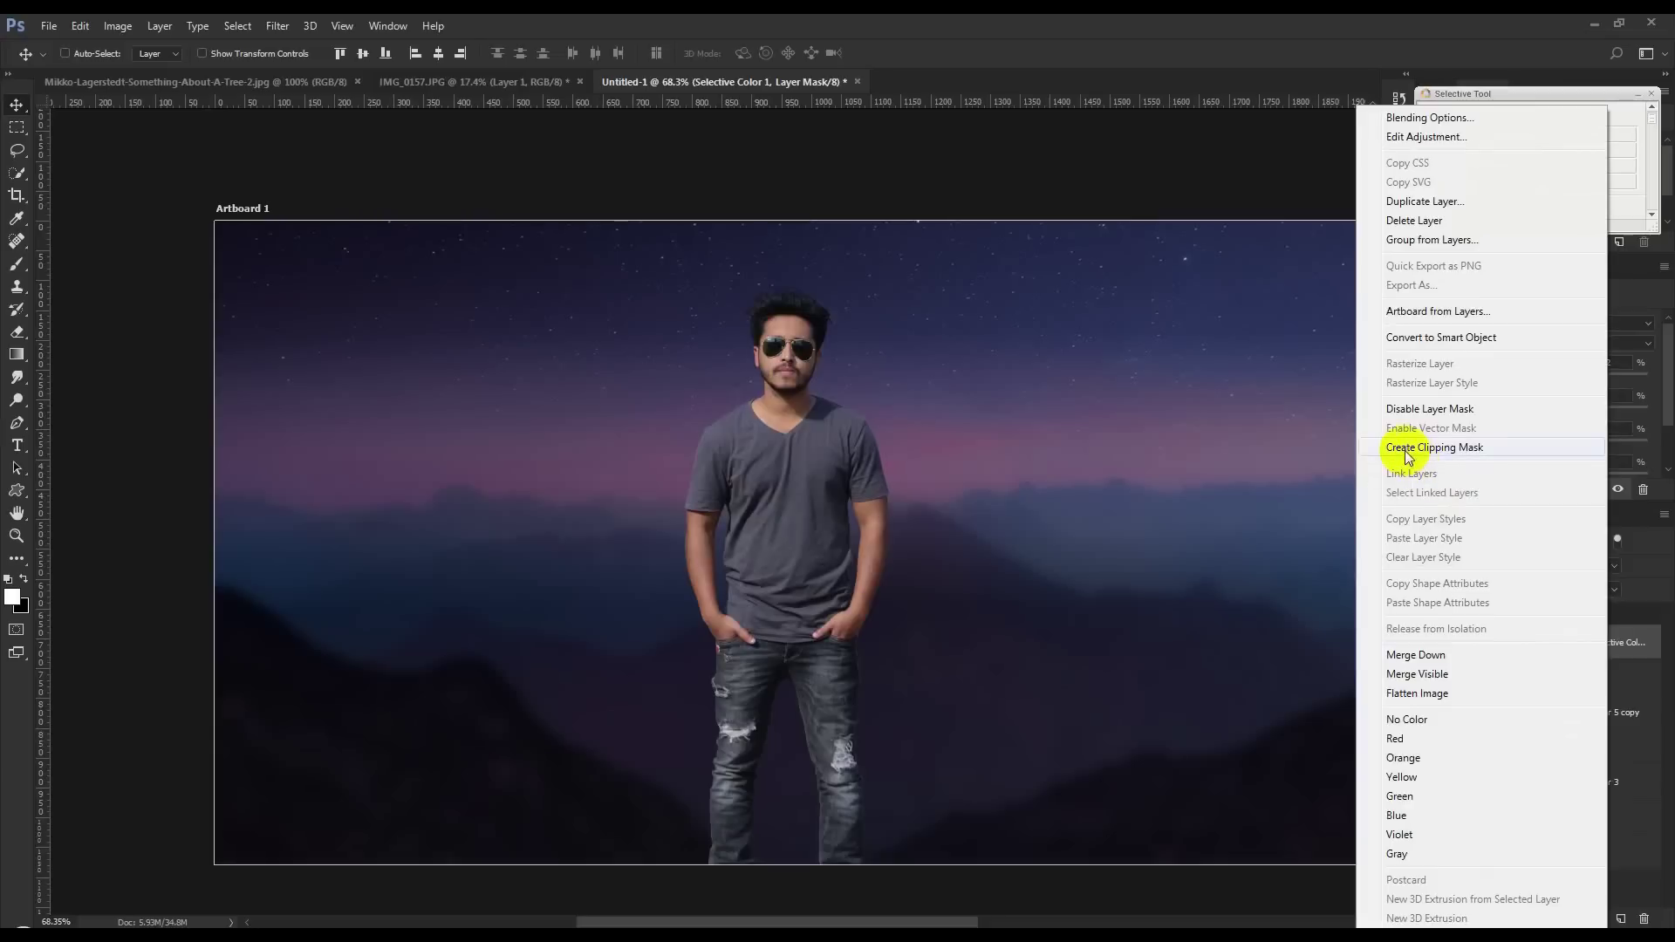
click(1407, 450)
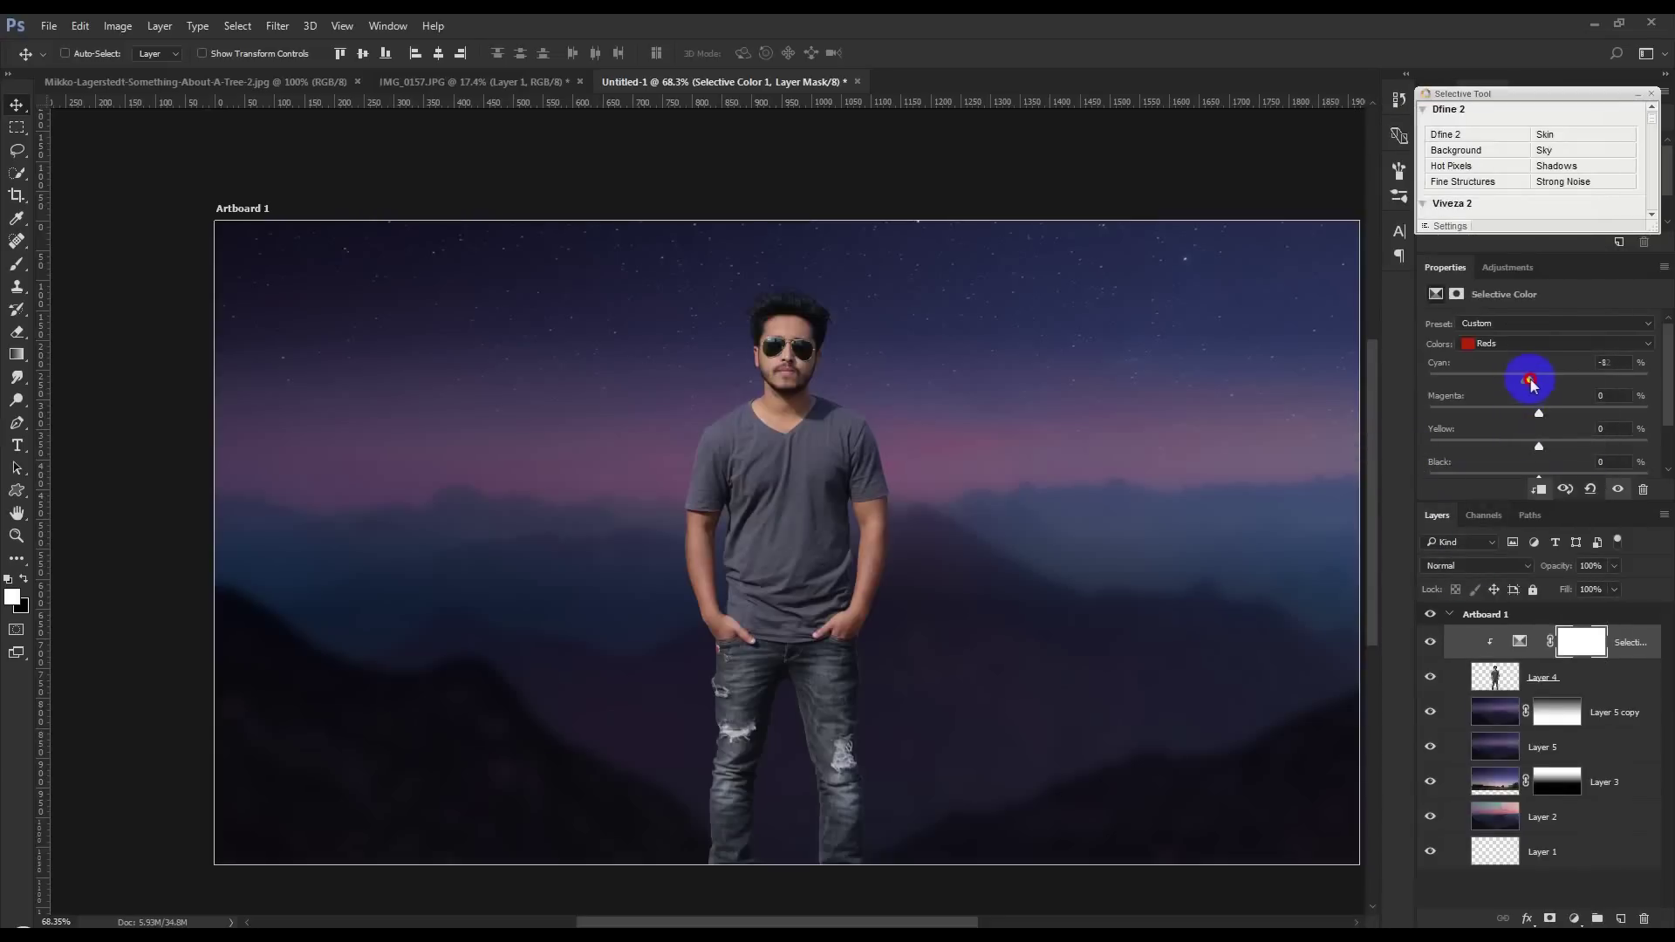
Step: Set the Selective Color Reds to Cyan +55, Yellow -46 and Black +24
drag(1536, 382, 1537, 382)
drag(1466, 534, 1465, 584)
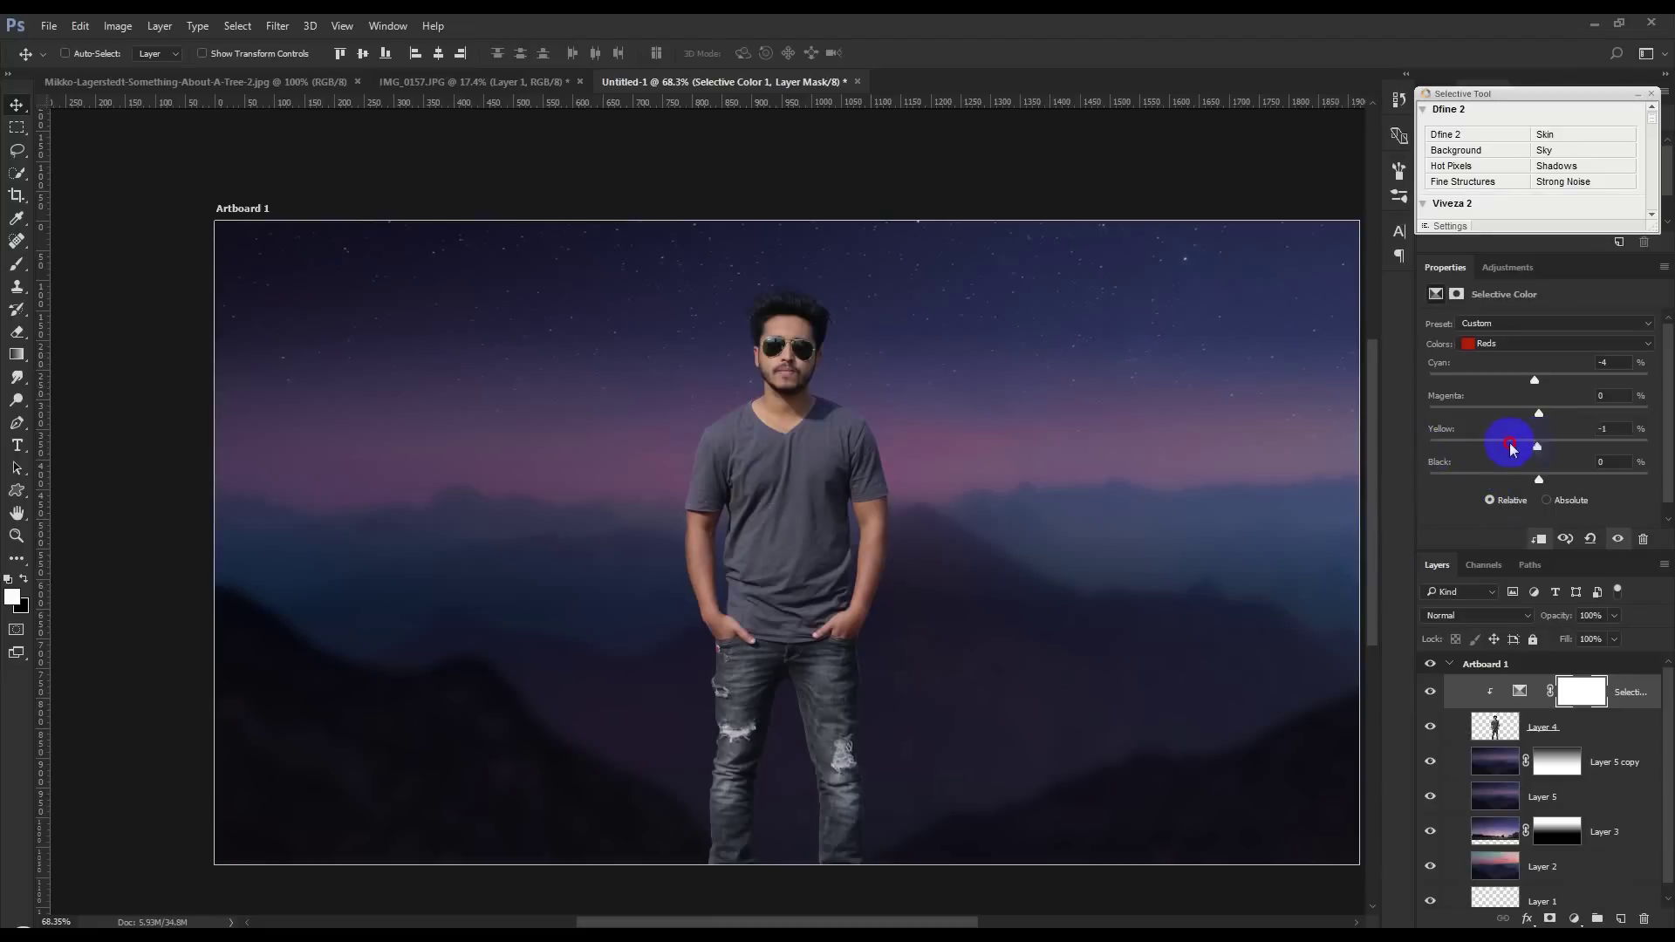
drag(1538, 446, 1454, 447)
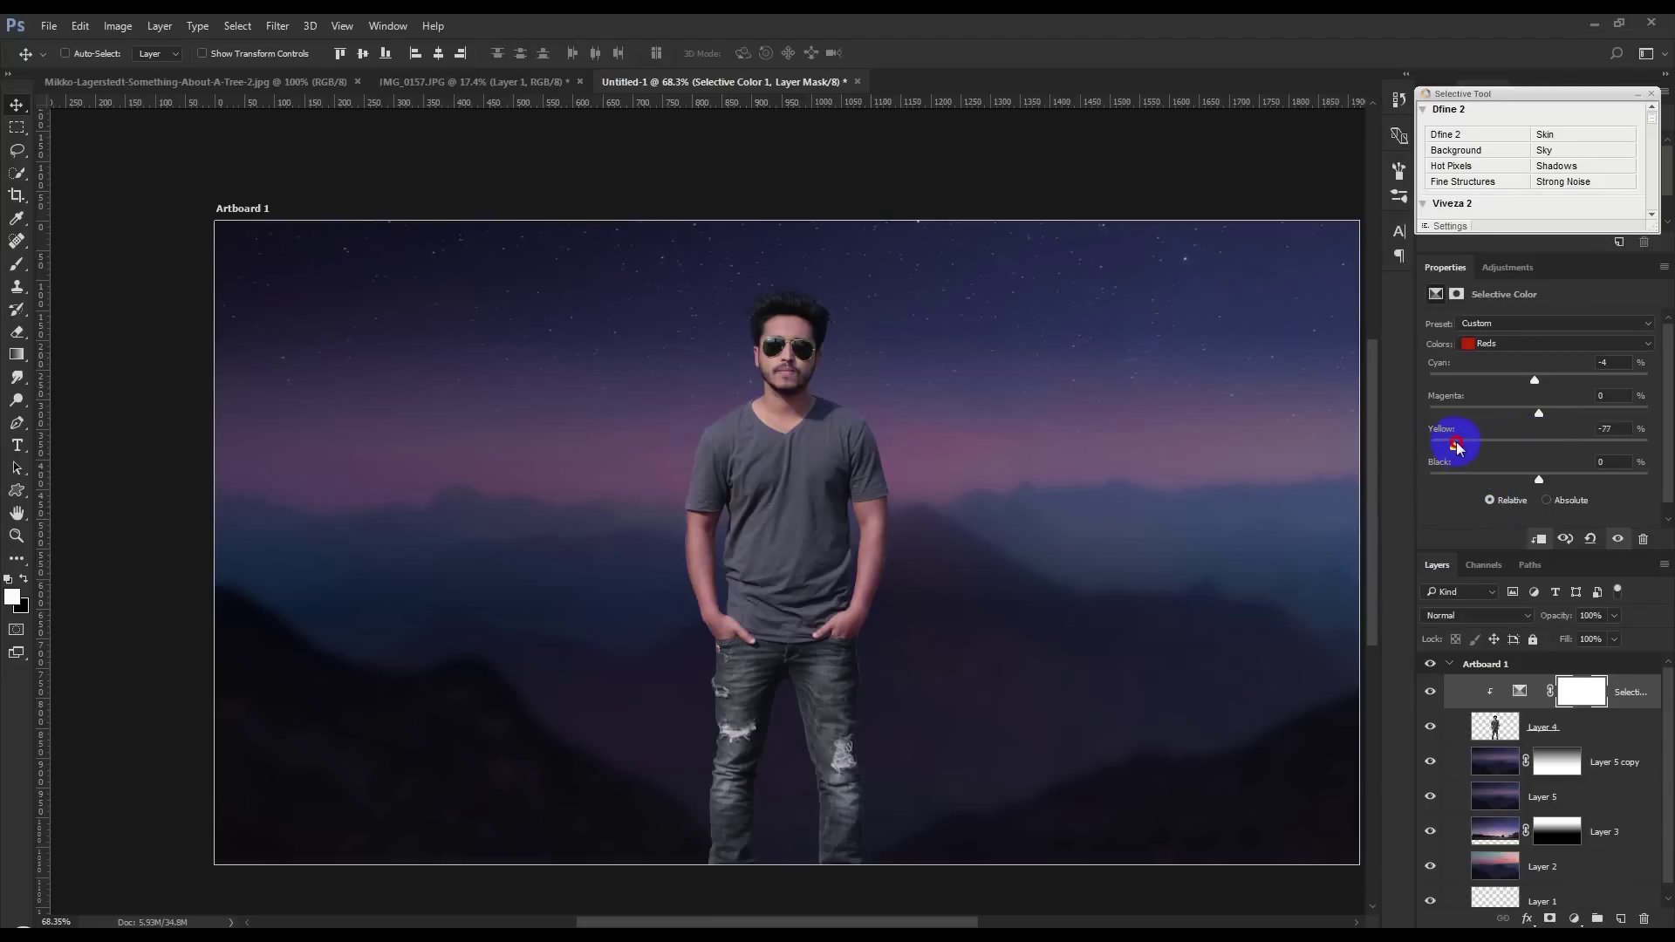
mouse_move(1539, 479)
mouse_down()
mouse_move(1588, 480)
mouse_move(1567, 479)
mouse_up()
drag(1507, 385, 1571, 385)
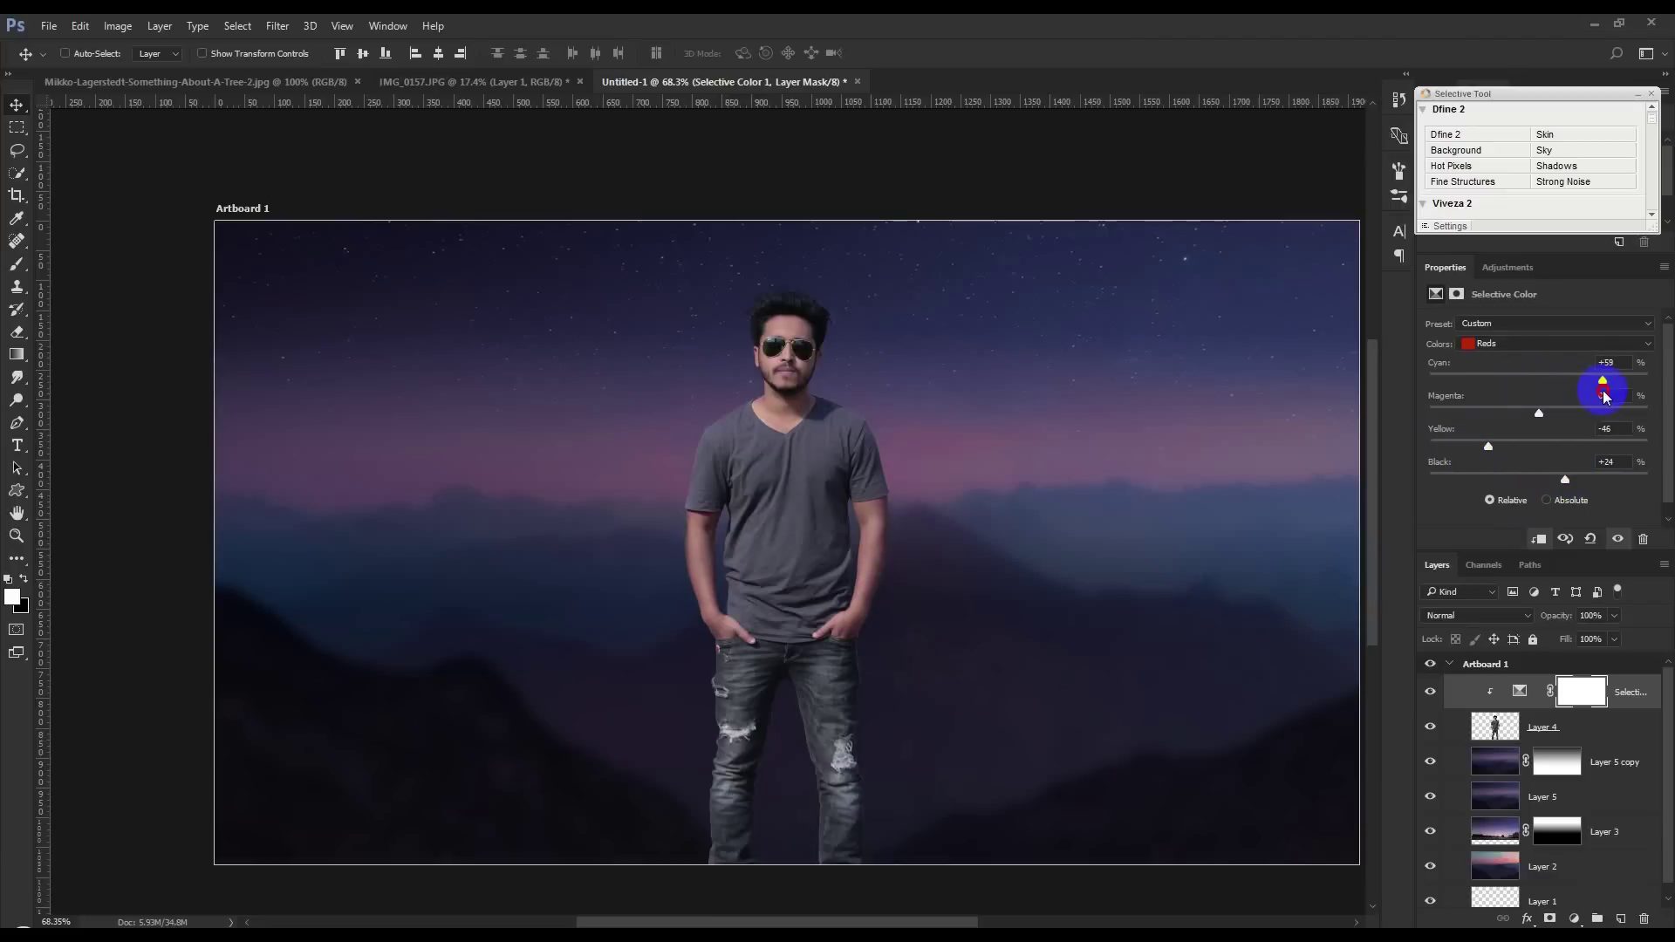
drag(1542, 416, 1522, 422)
Step: Add a Brightness/Contrast adjustment on the man with Brightness -33 and Contrast 45
click(1597, 727)
click(1574, 919)
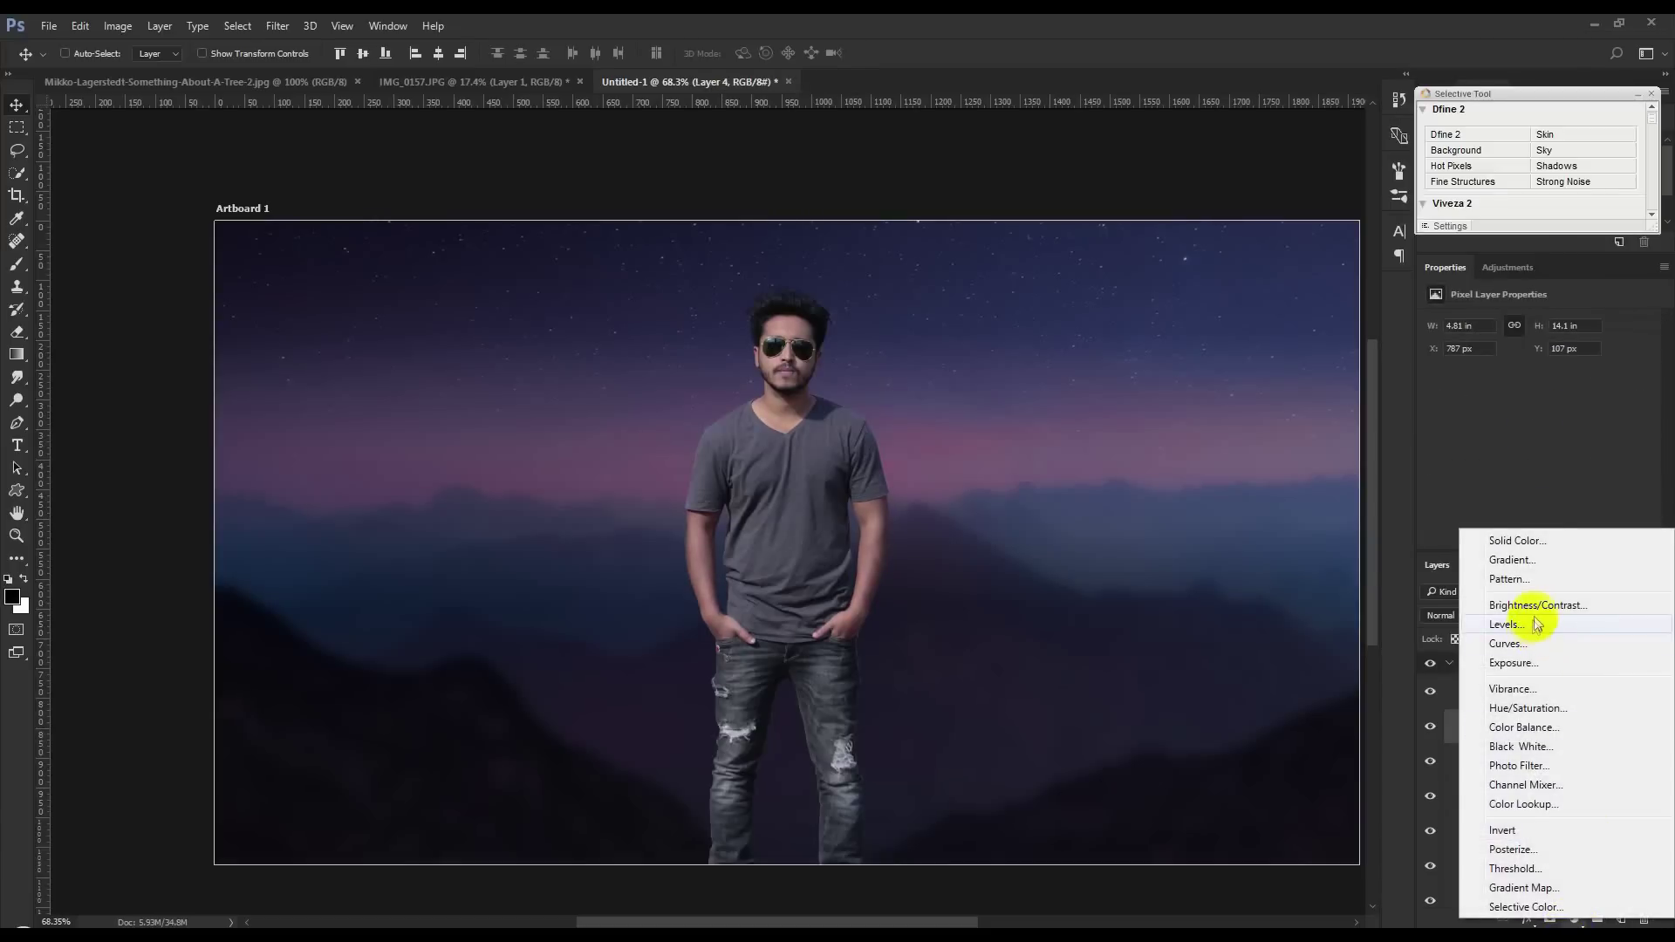
click(1540, 608)
mouse_move(1536, 363)
mouse_down()
mouse_move(1405, 370)
mouse_move(1526, 375)
mouse_move(1501, 383)
mouse_up()
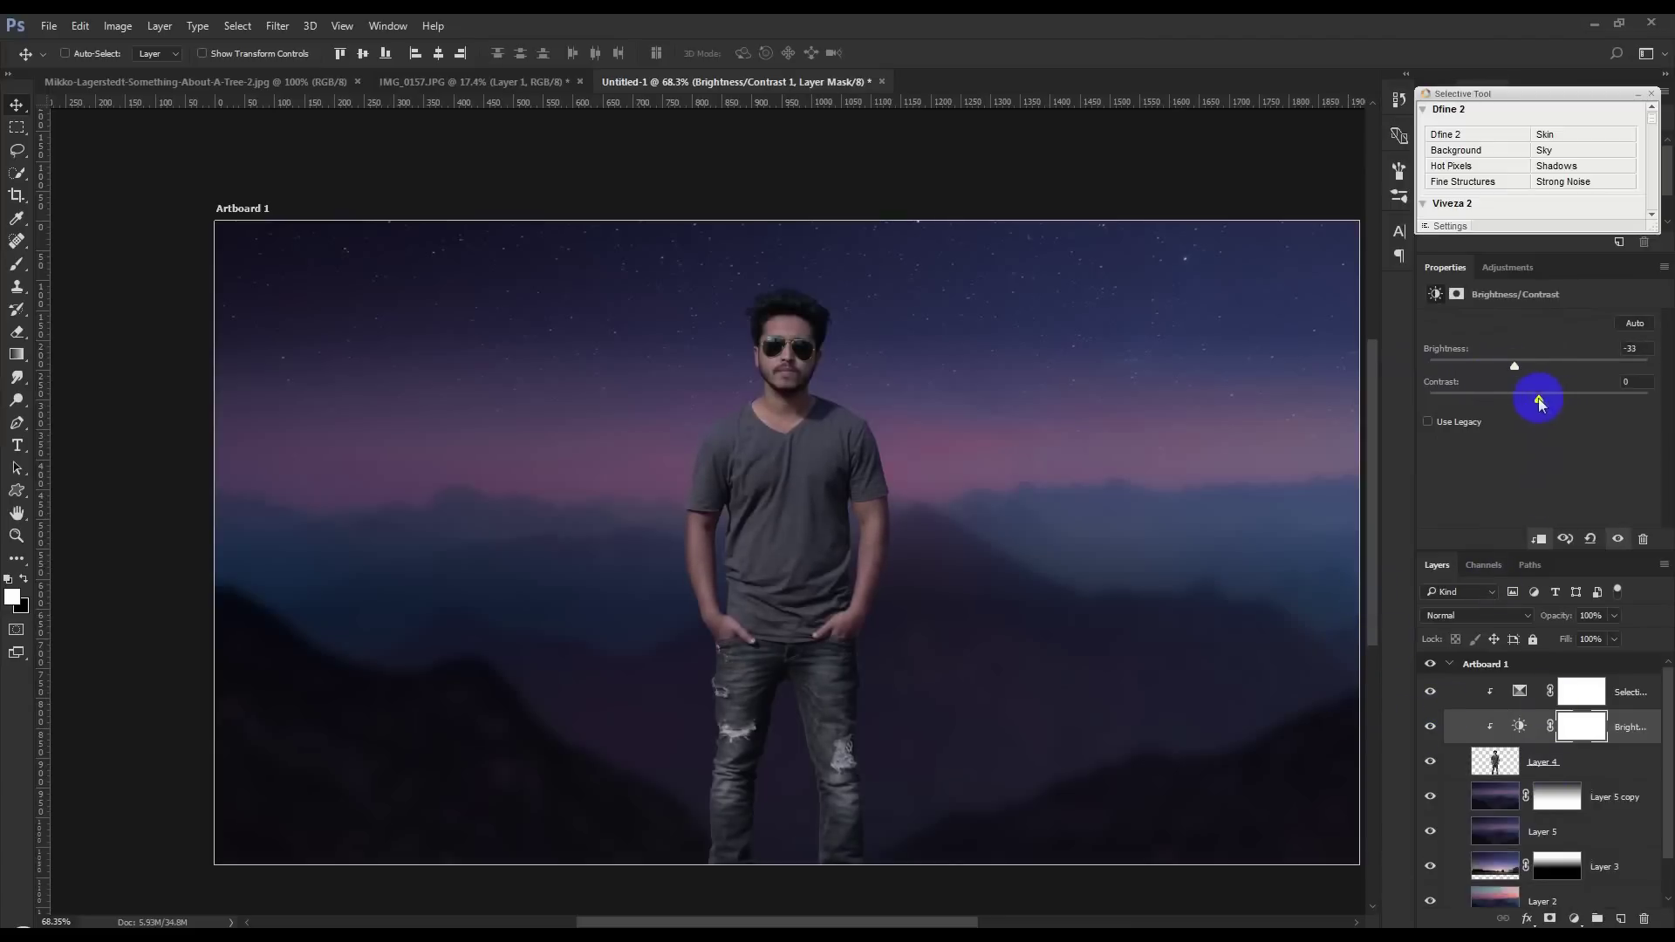
mouse_move(1480, 412)
mouse_down()
mouse_move(1414, 411)
mouse_move(1593, 436)
mouse_move(1558, 436)
mouse_up()
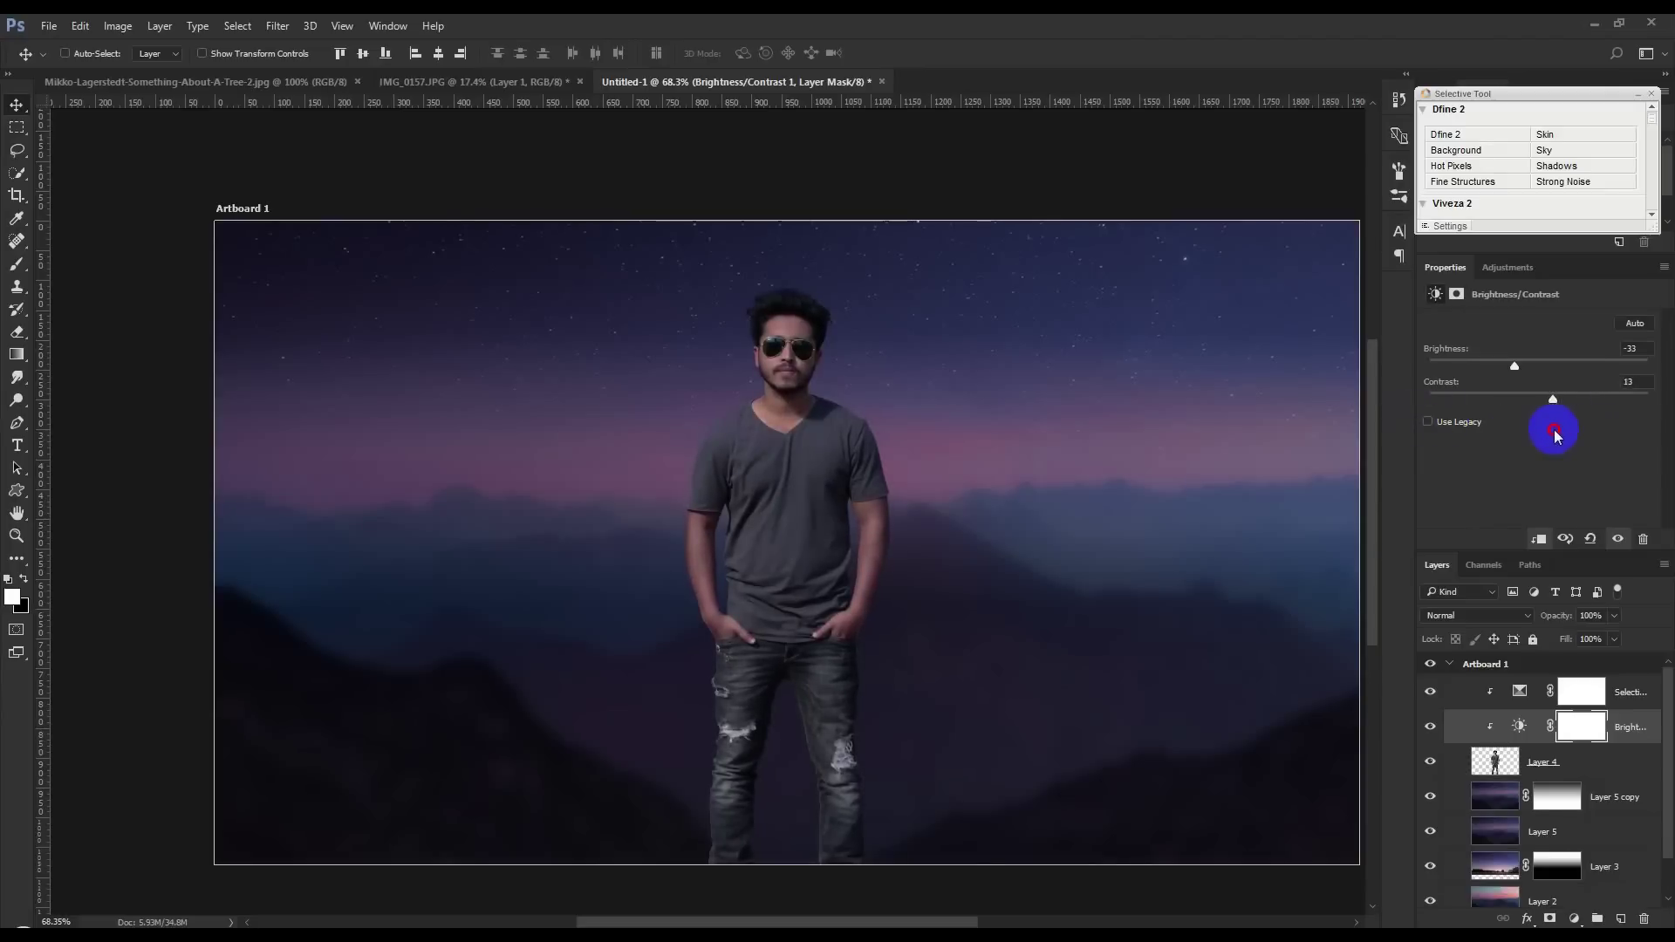
drag(1570, 433, 1589, 434)
Step: Review the Selective Color and Brightness/Contrast settings, leaving Selective Color selected
click(1593, 742)
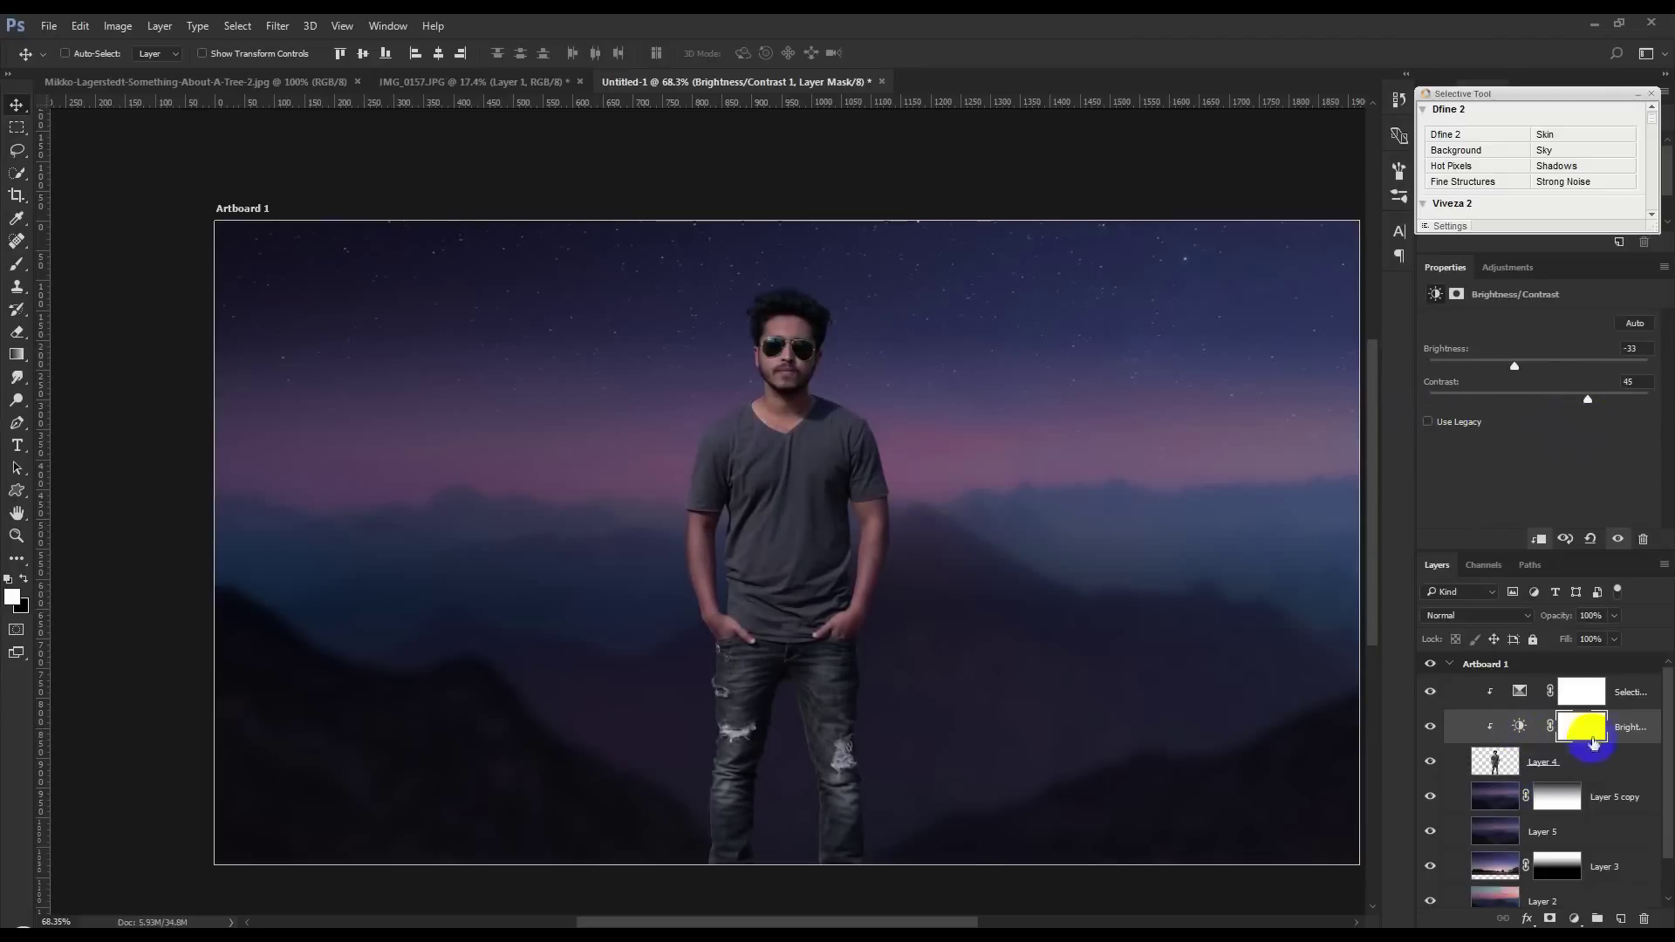
click(1605, 692)
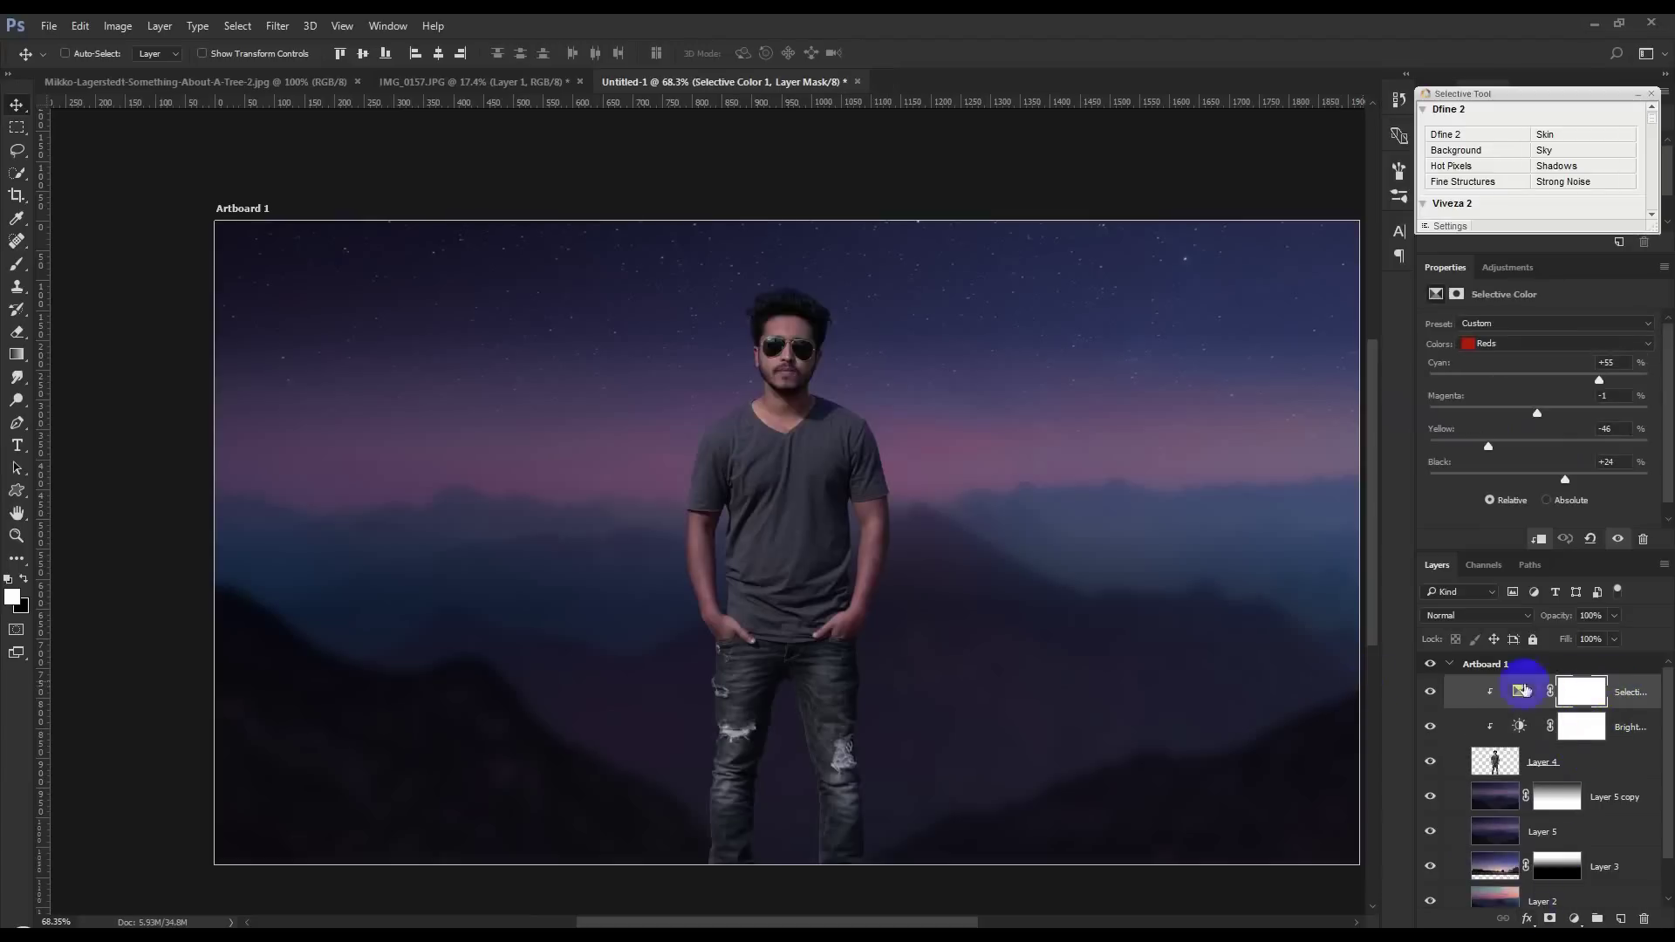
click(1601, 737)
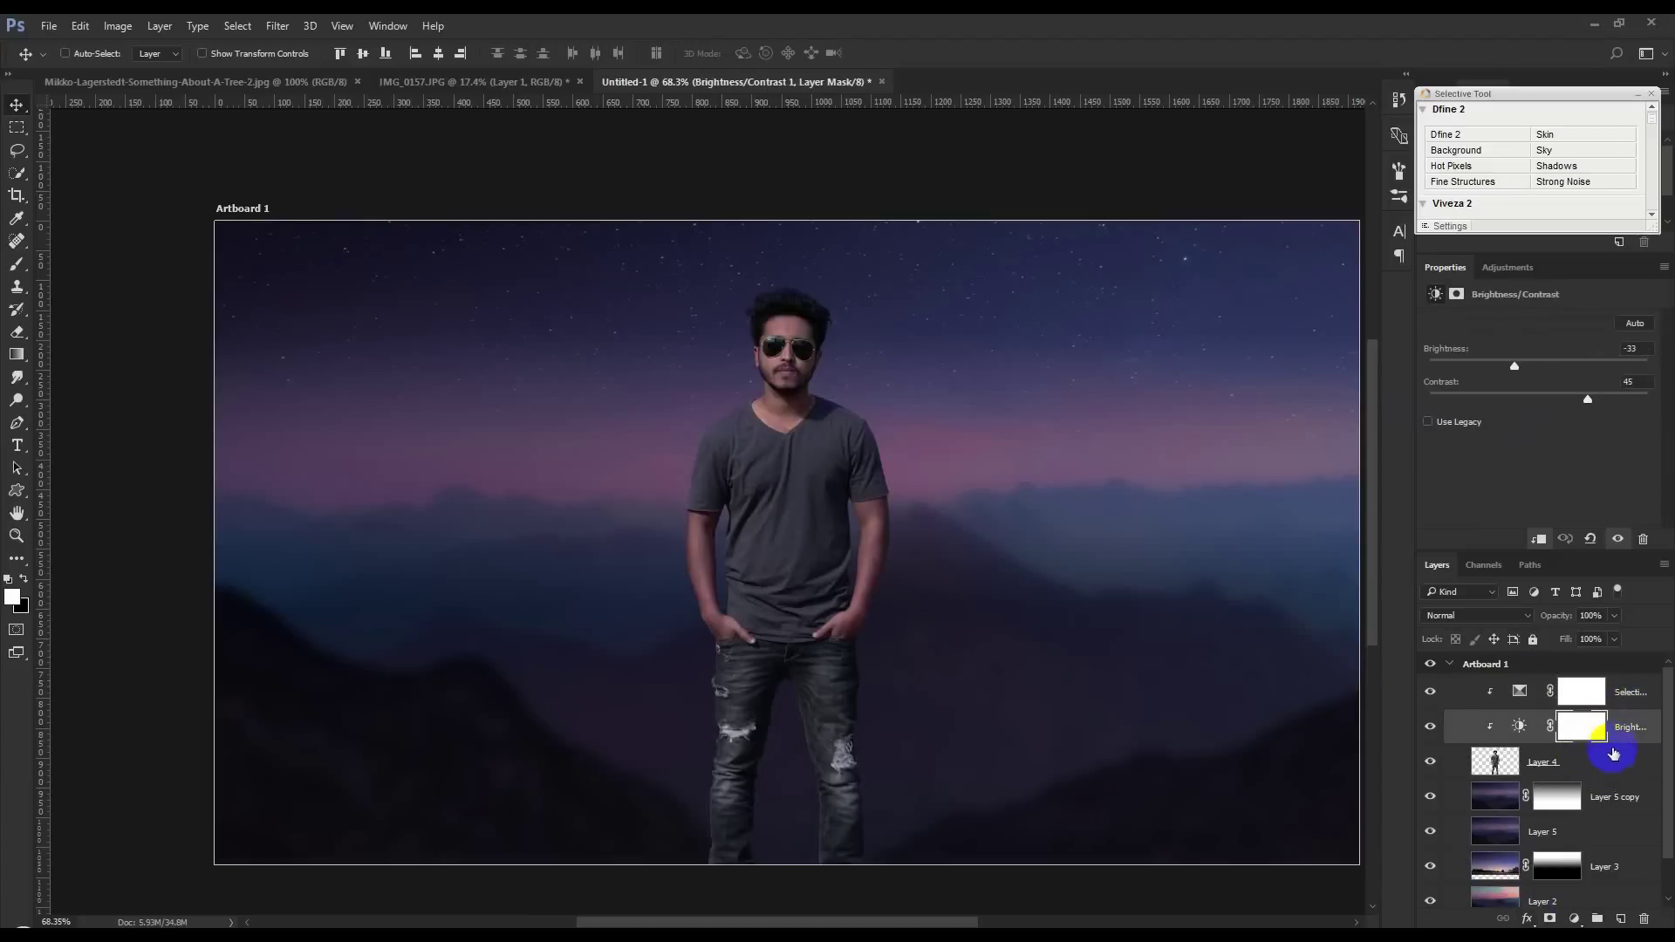
click(1609, 689)
click(1574, 919)
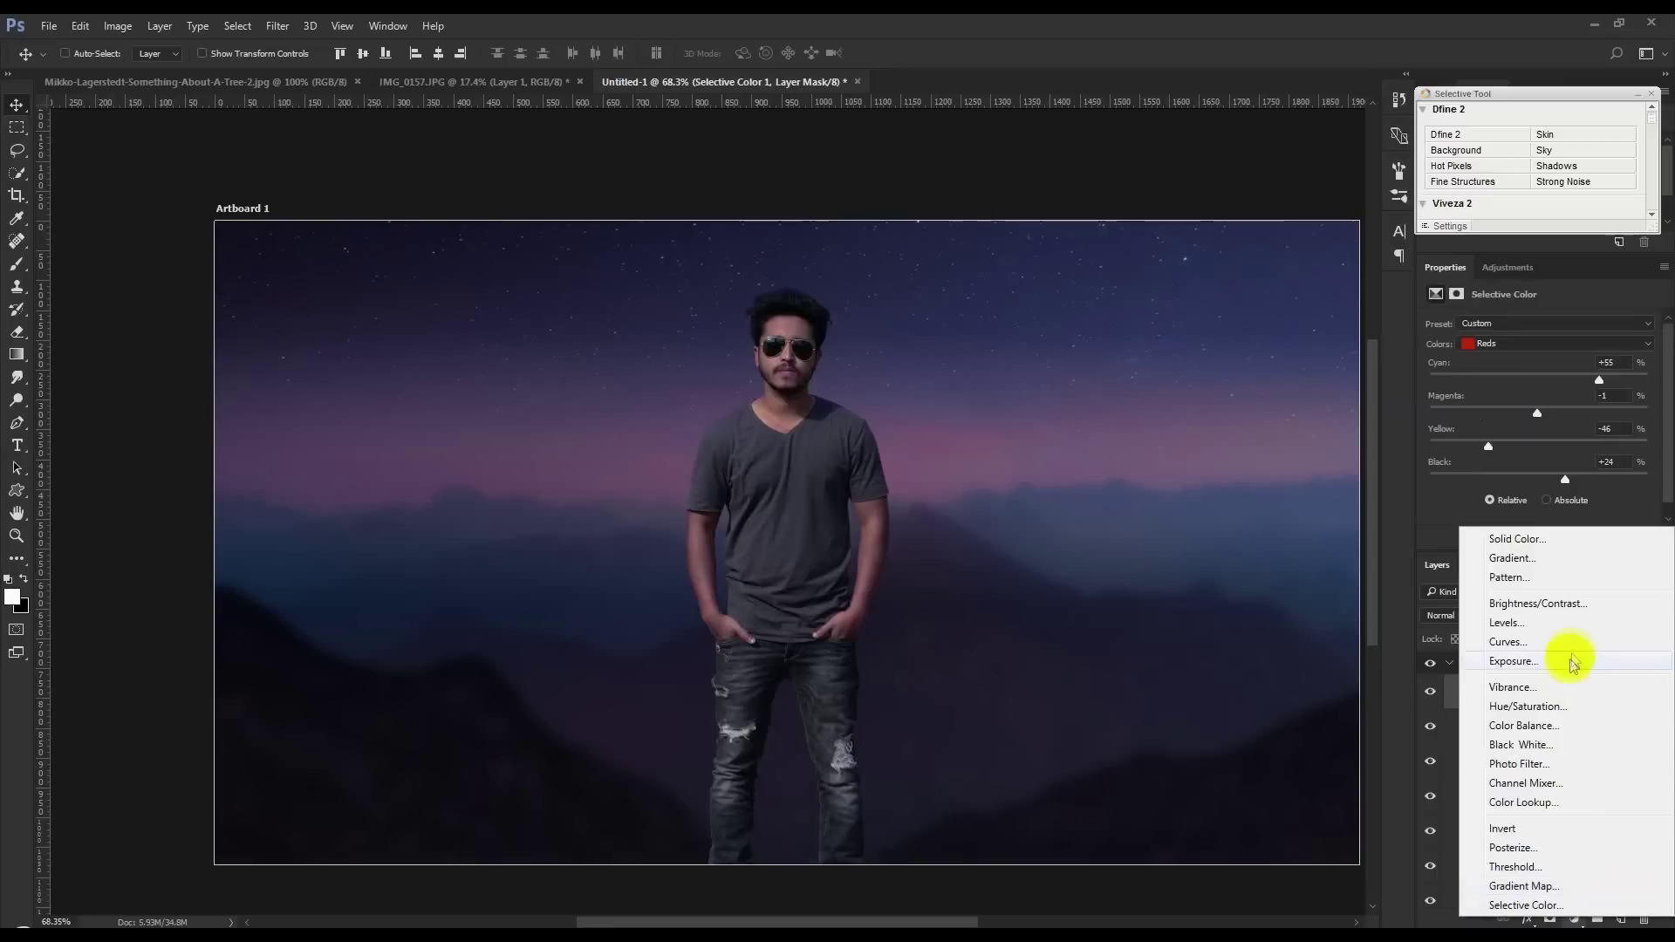
Step: Add Color Balance cooling midtones toward cyan-blue, with highlights at Red +20, Blue -19
click(1559, 730)
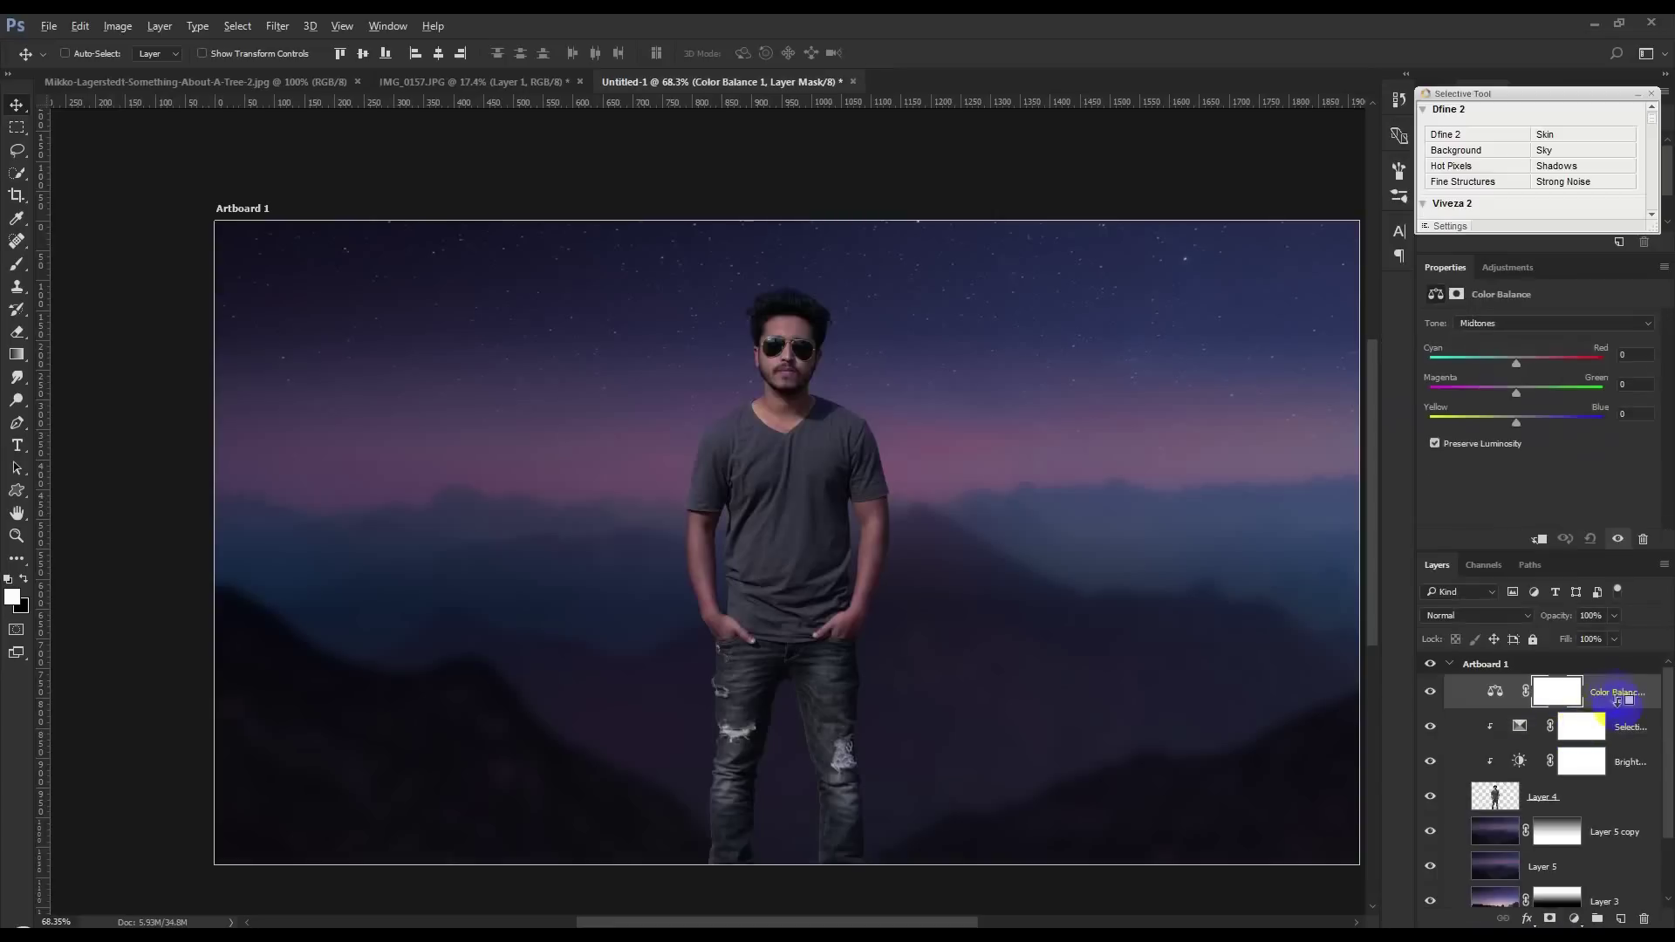
drag(1516, 424, 1536, 424)
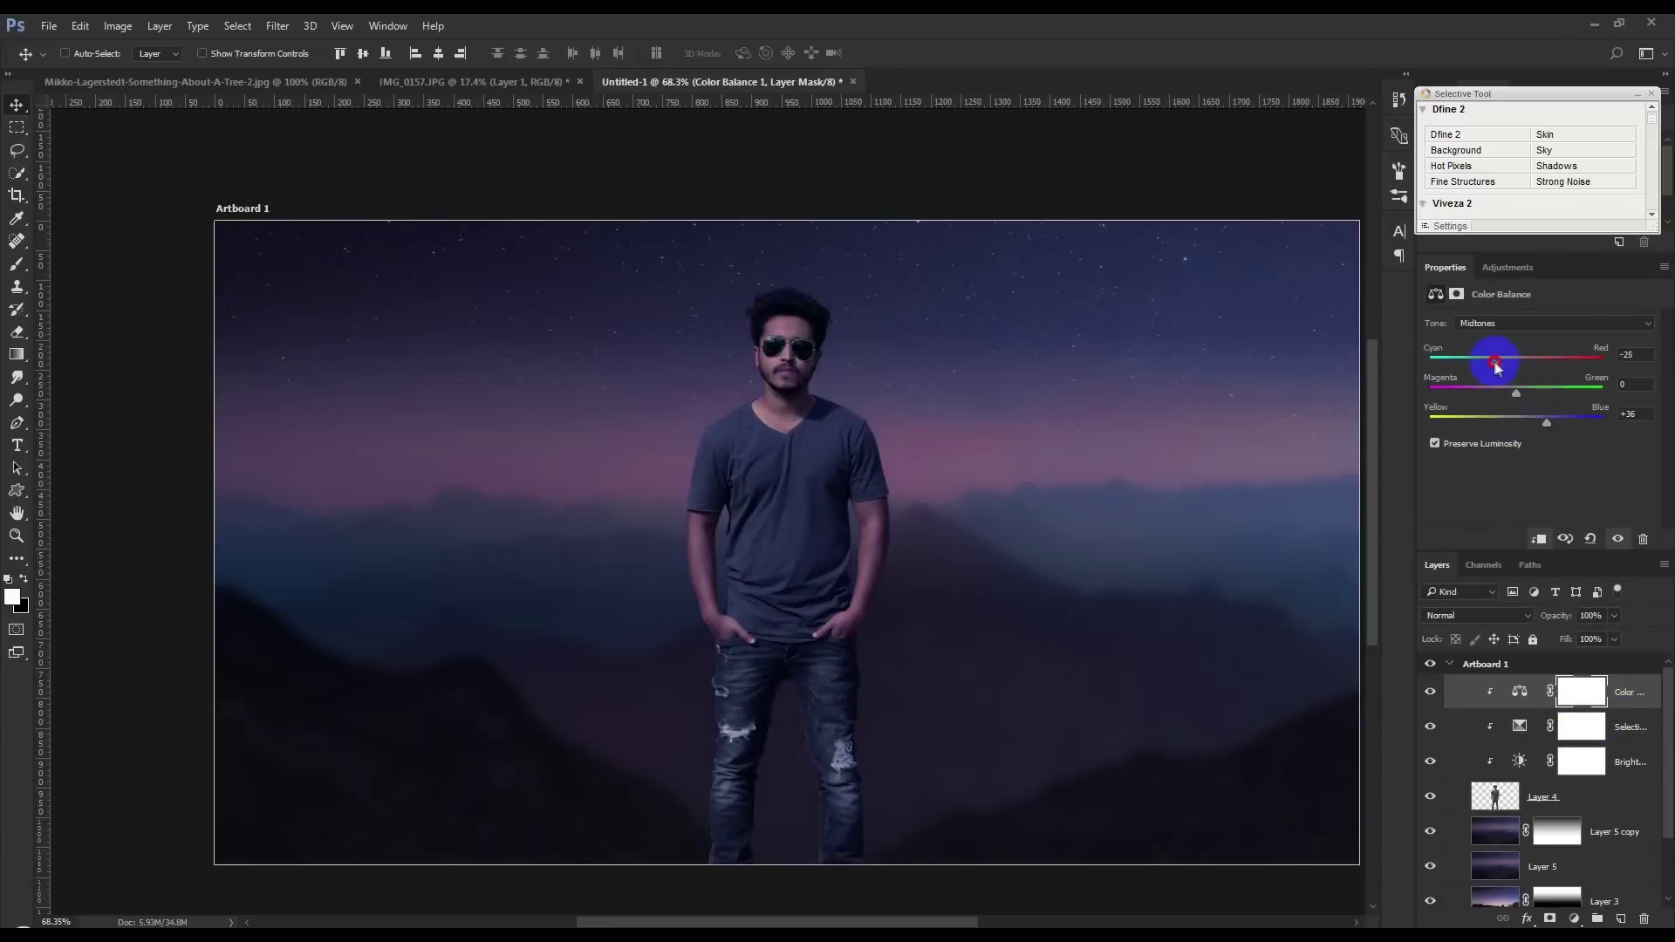
drag(1495, 362, 1486, 361)
click(1518, 322)
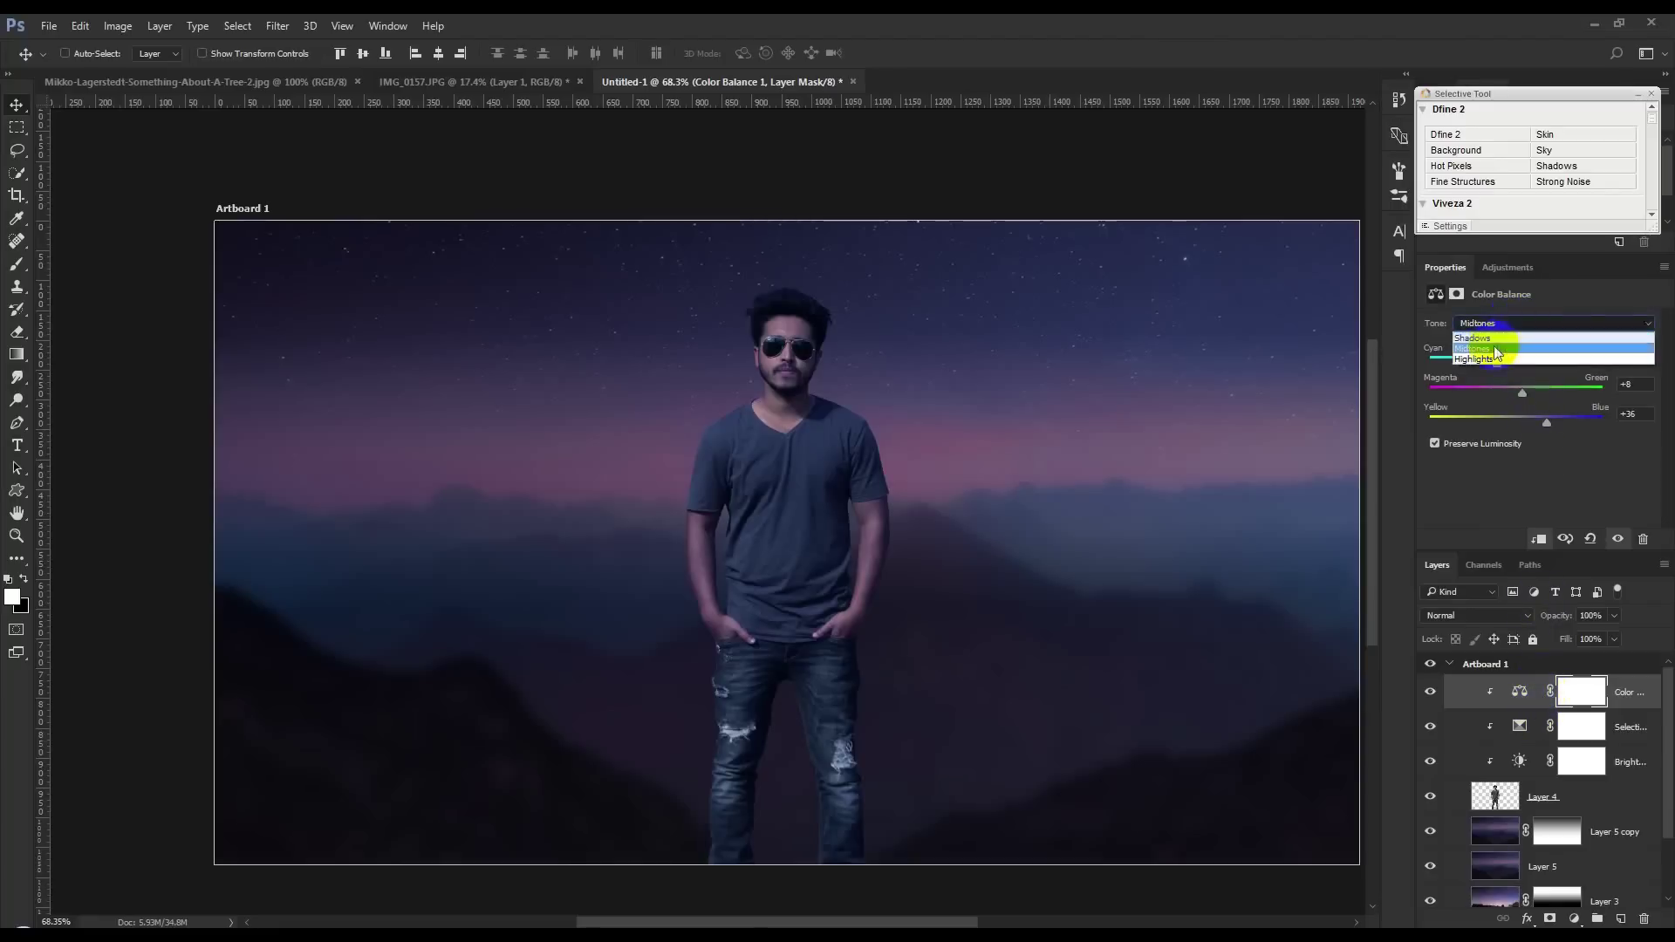
click(1500, 359)
drag(1504, 368, 1531, 365)
drag(1517, 422, 1500, 426)
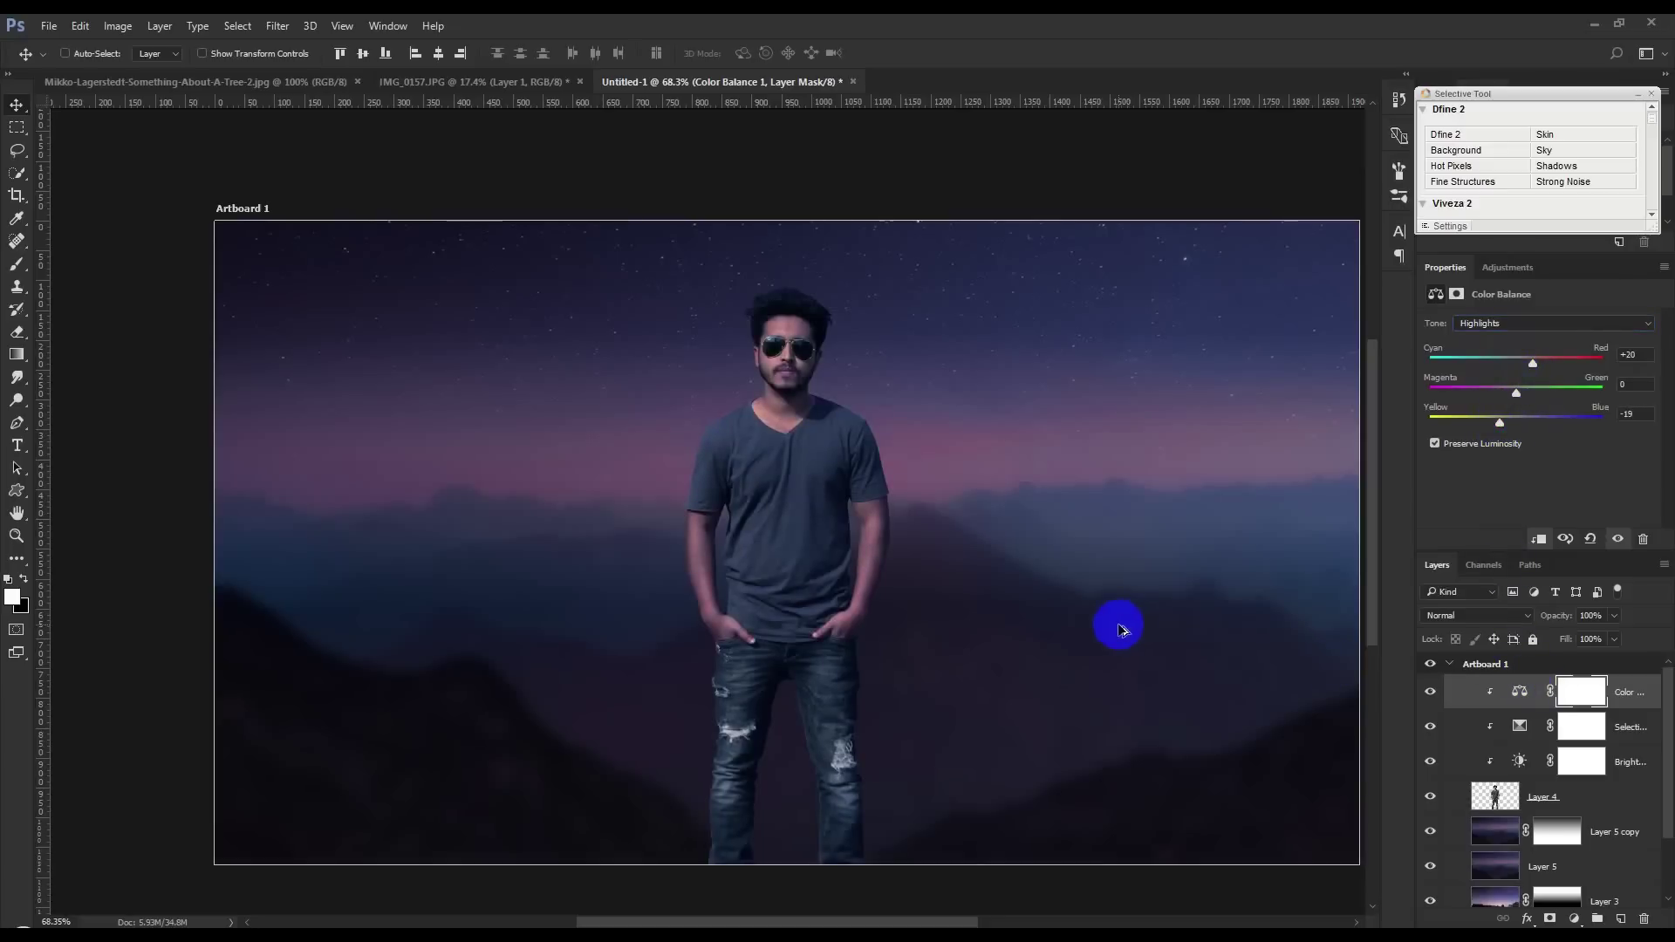
Step: Add a new empty layer above the sky, then delete it again
scroll(1123, 630, up, 1)
scroll(1003, 611, up, 1)
scroll(1043, 624, down, 2)
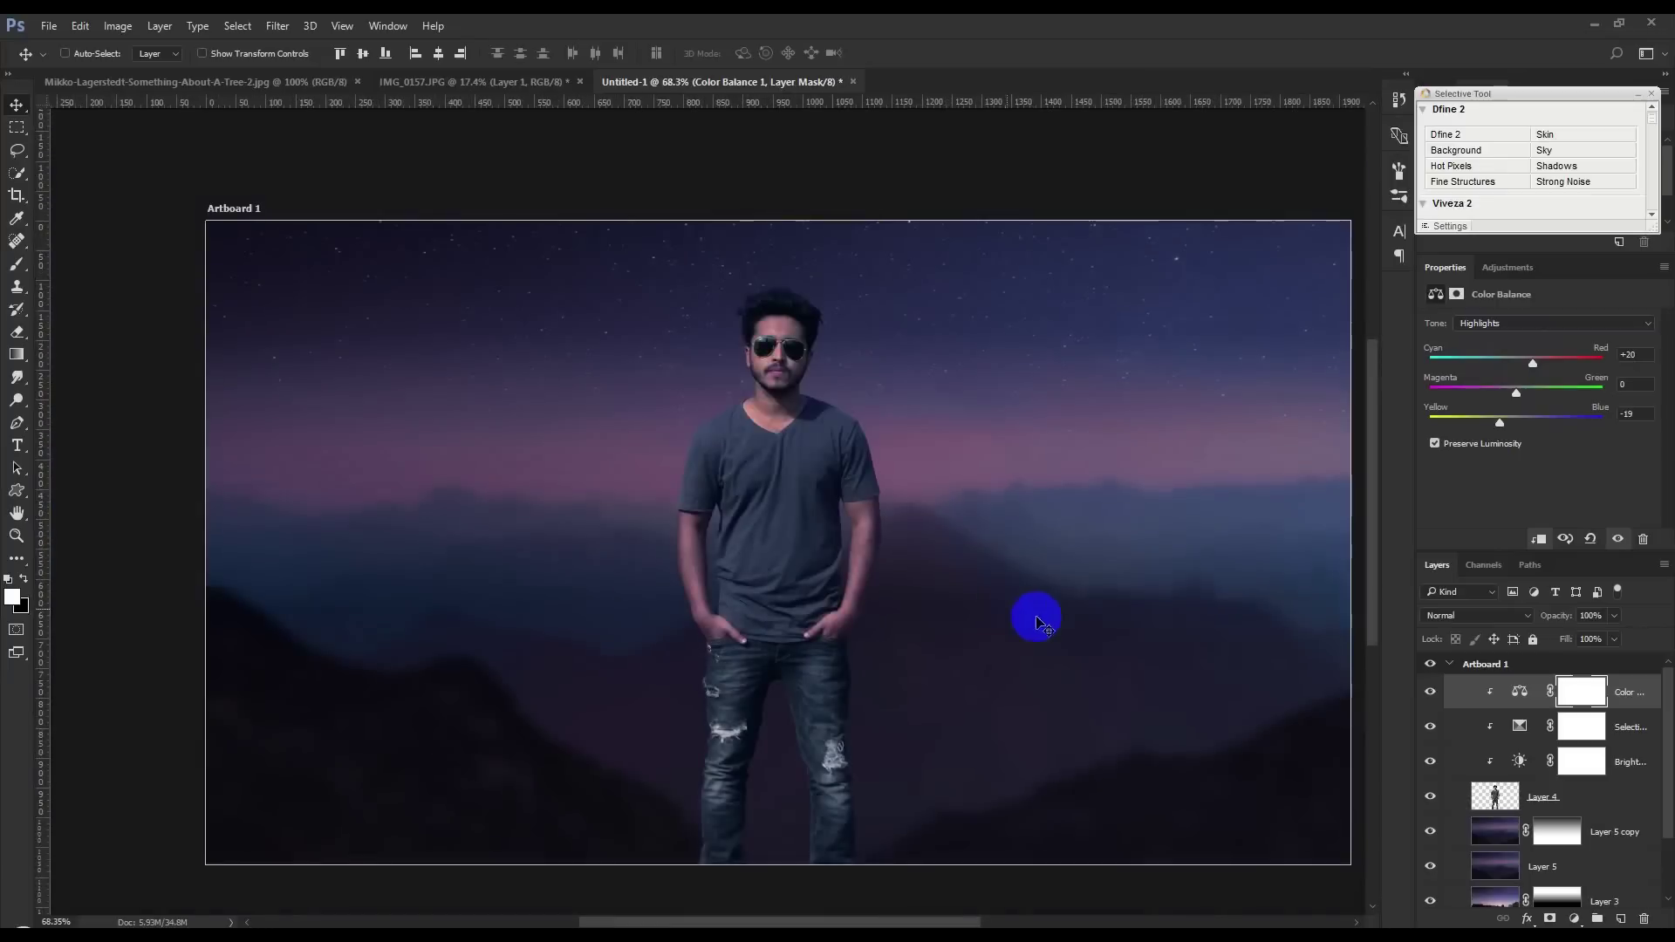
scroll(1047, 624, up, 1)
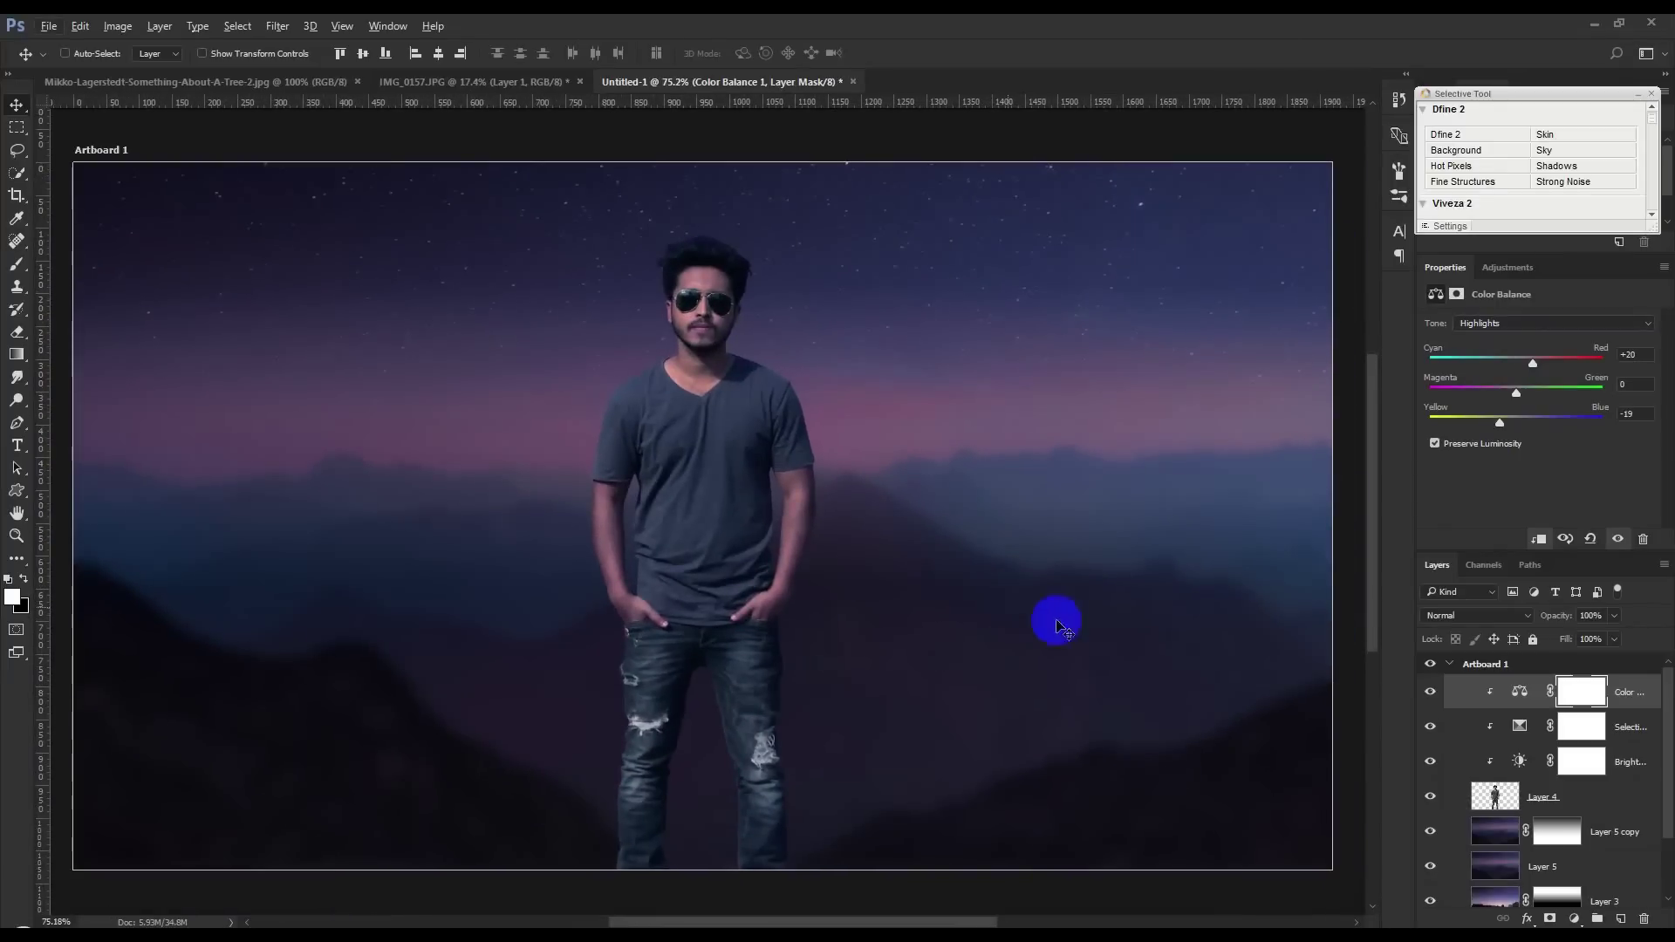
scroll(1073, 630, down, 1)
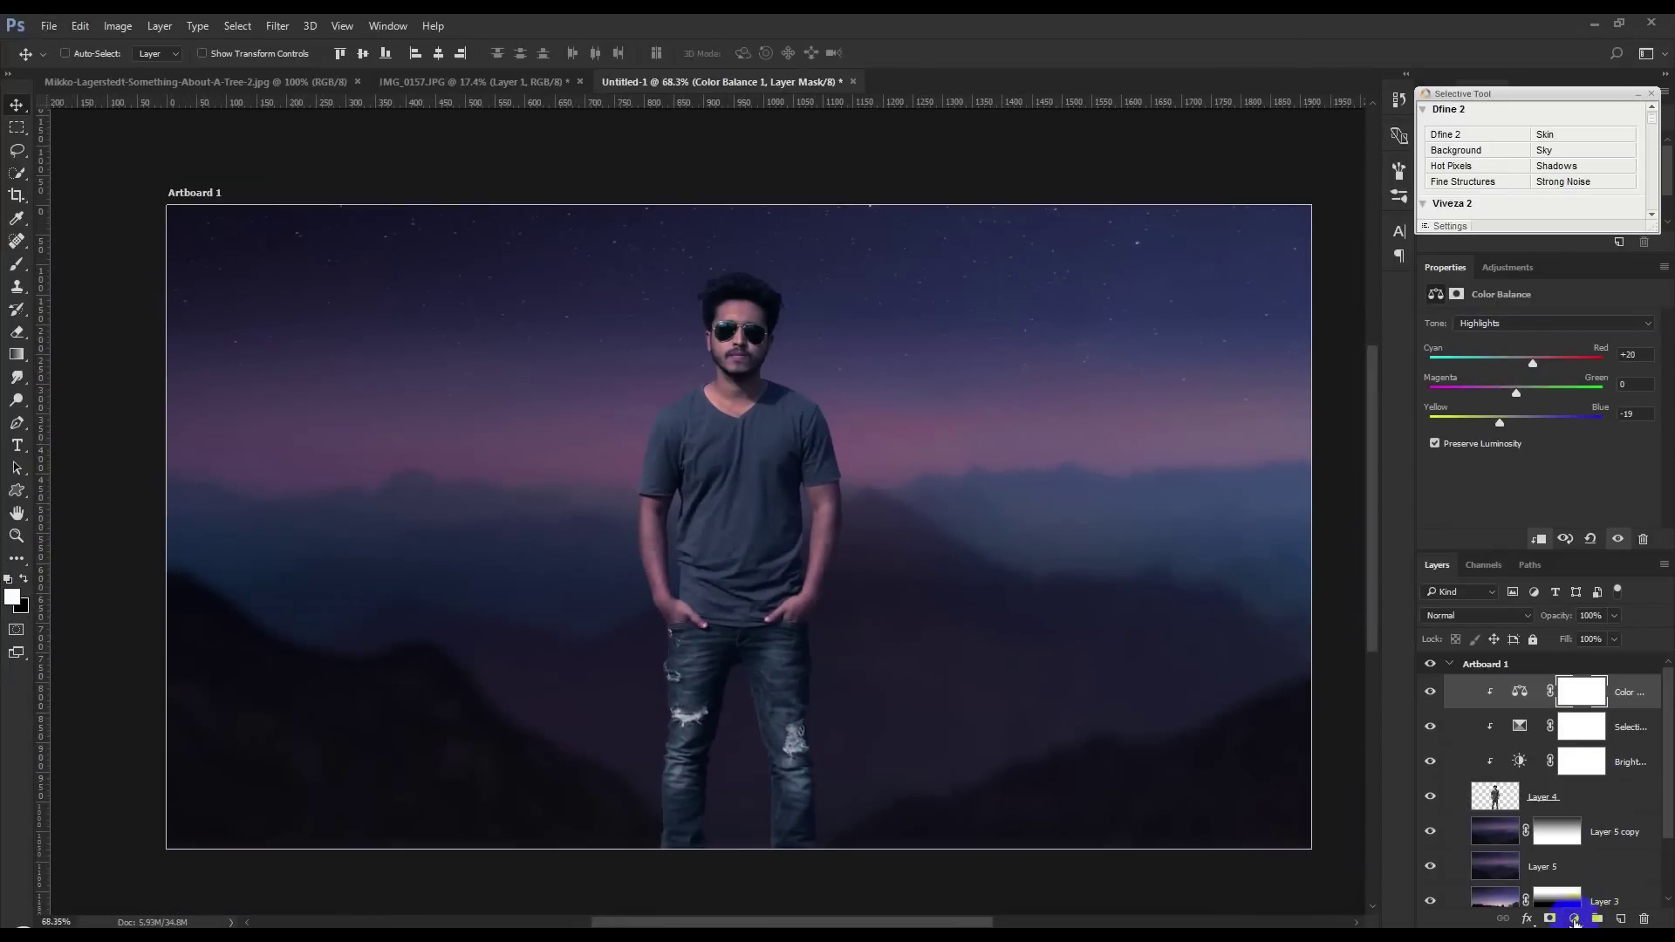
click(1570, 827)
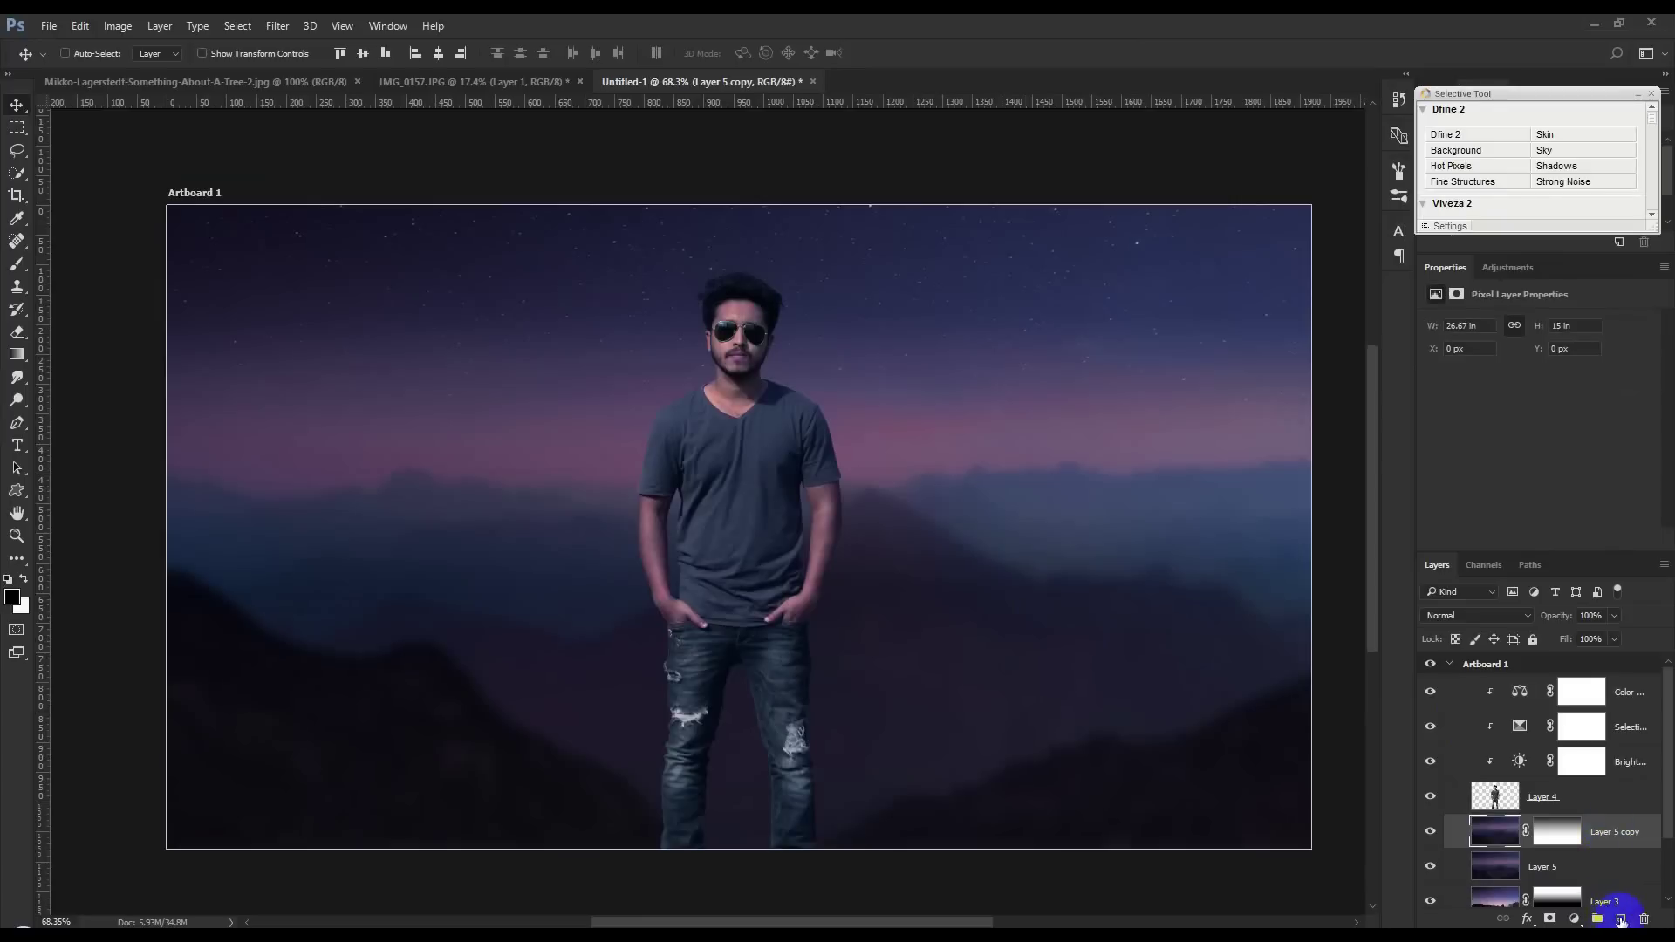
click(1622, 920)
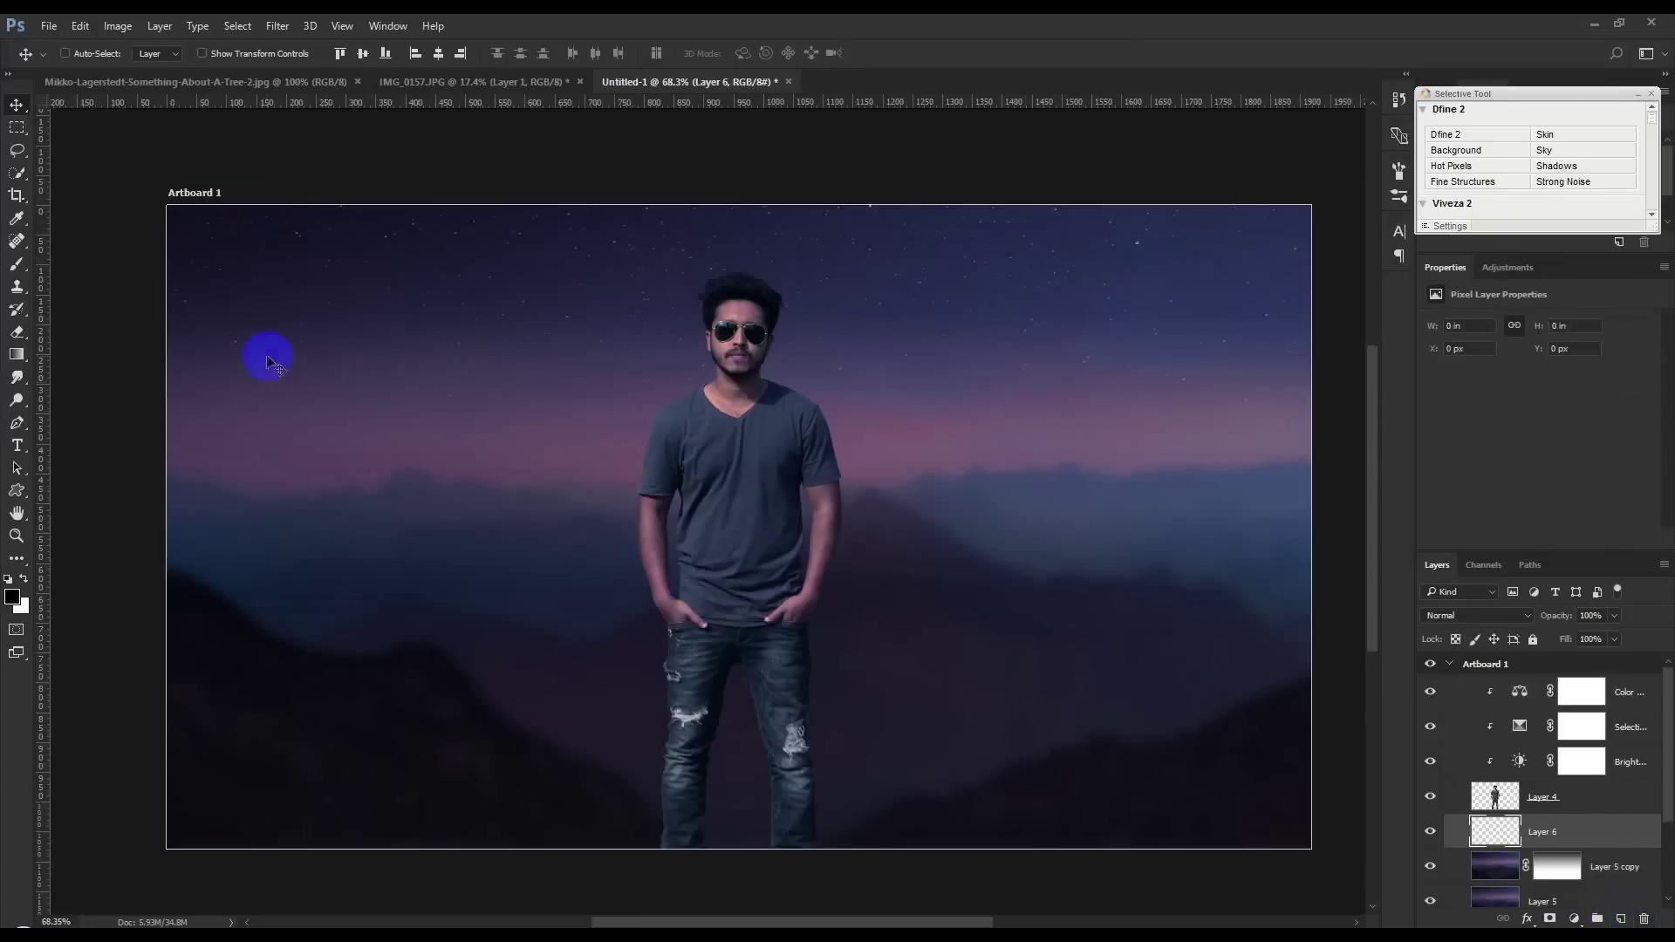
key(Delete)
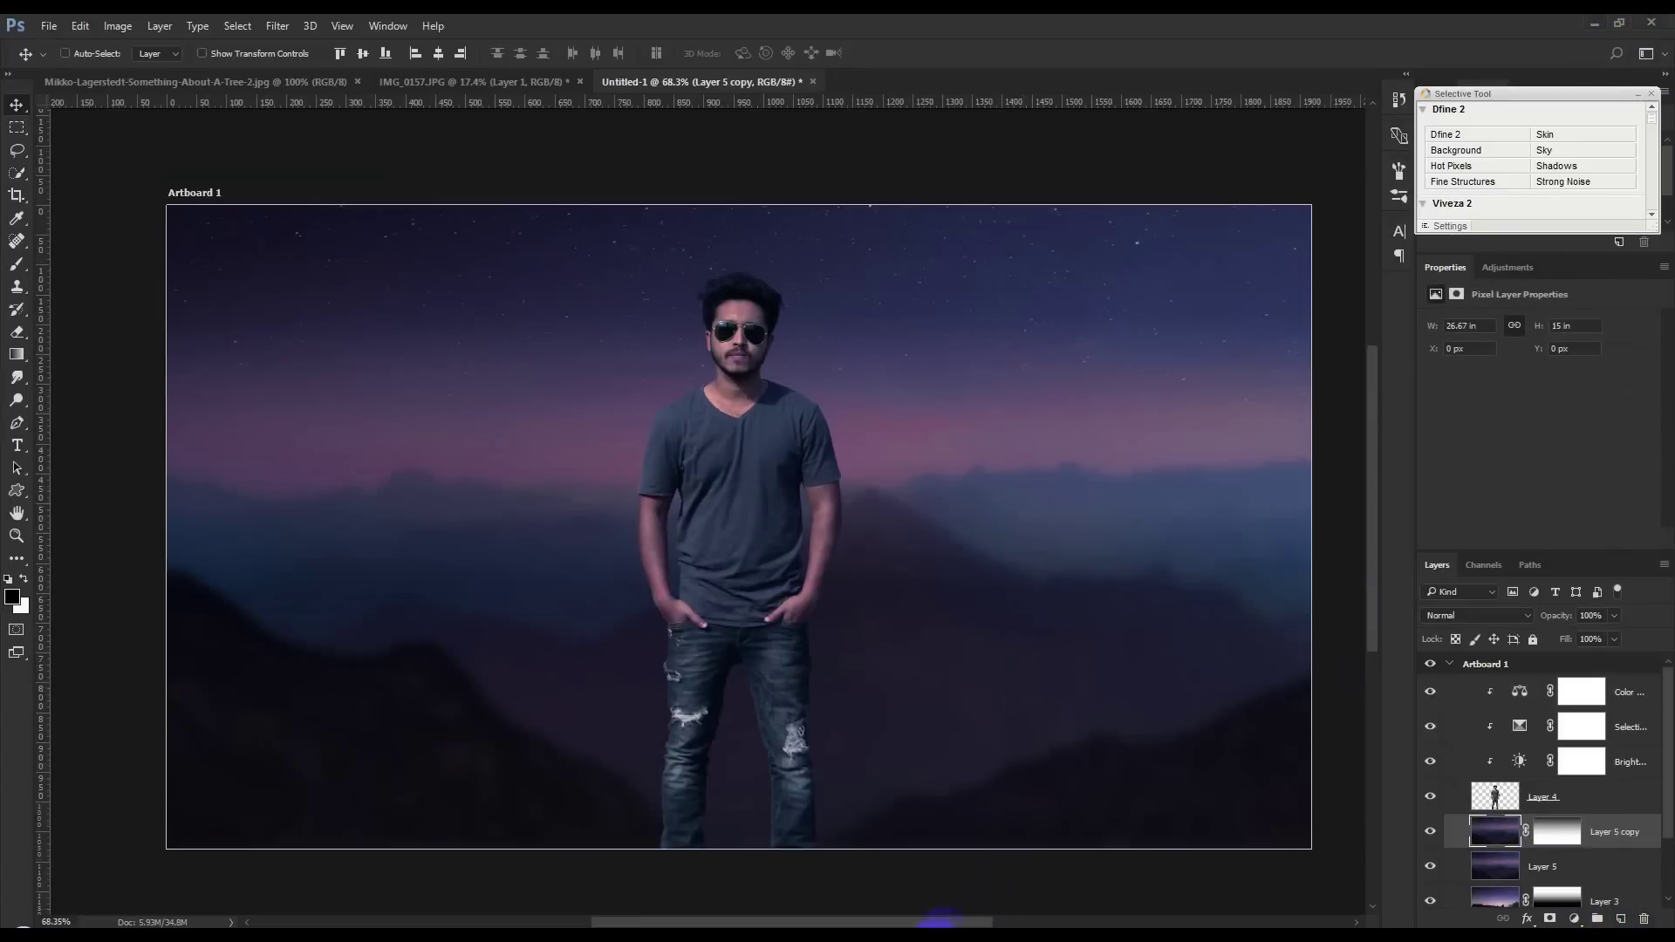
Step: Enlarge the yellow glow square, set it upright behind the man, and commit the transform
mouse_move(937, 923)
mouse_down()
mouse_move(815, 456)
mouse_move(952, 367)
mouse_move(991, 729)
mouse_move(876, 767)
mouse_move(886, 677)
mouse_up()
drag(830, 396, 855, 364)
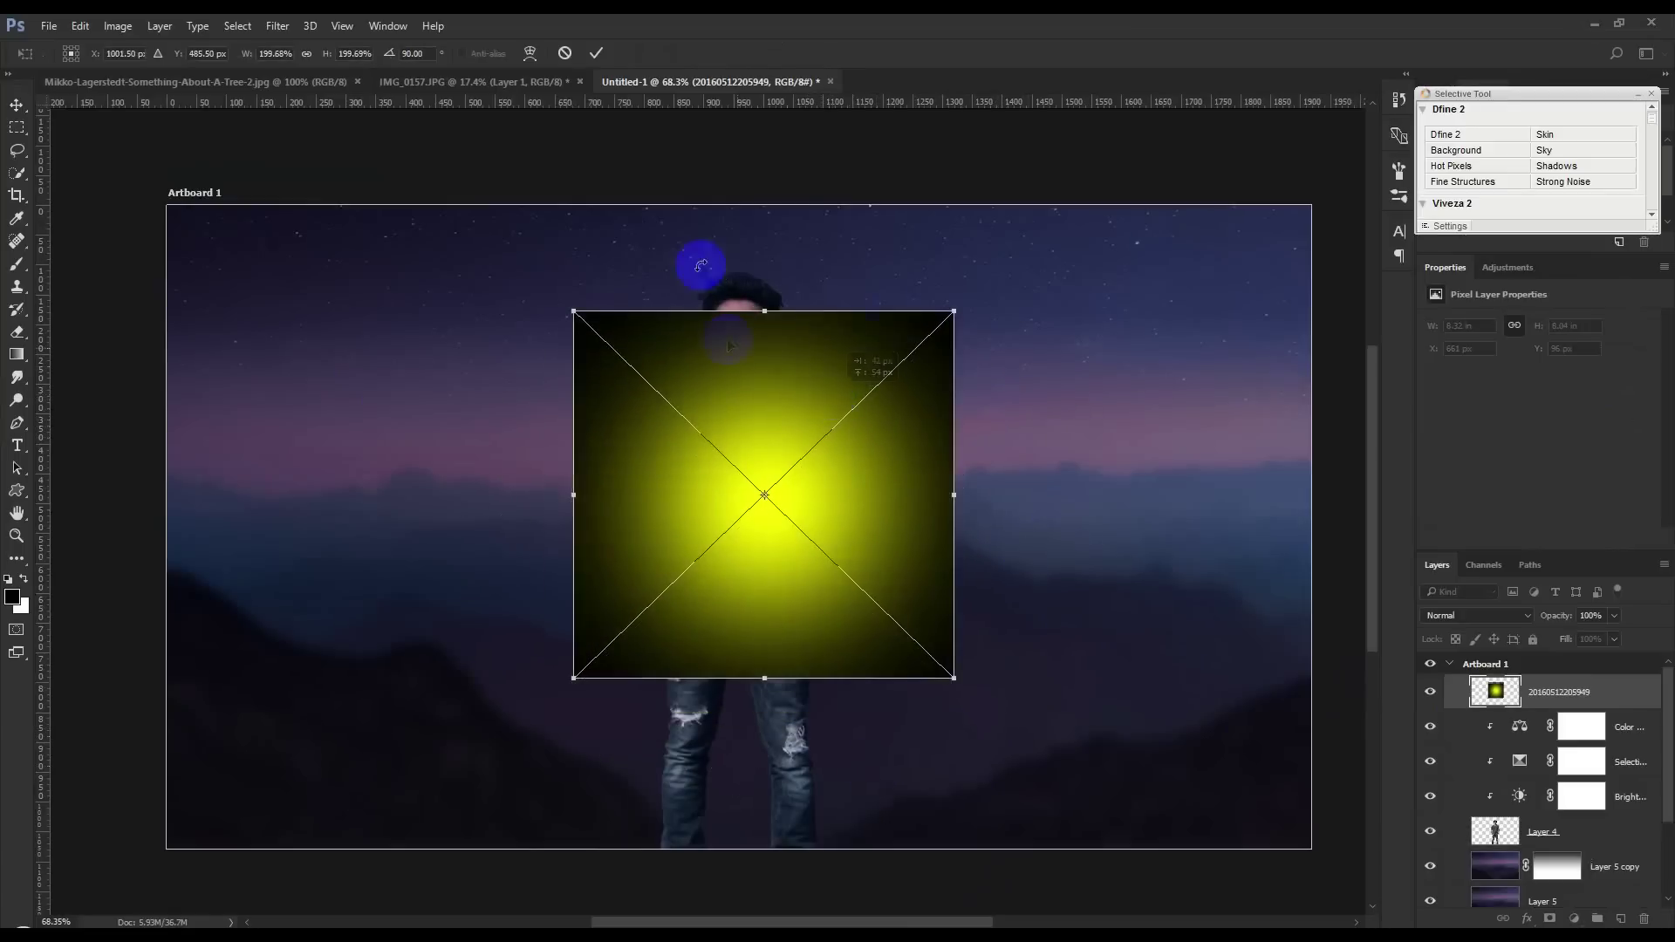
click(596, 53)
Step: Place the glow layer beneath Layer 4 and set its blend mode to Screen
drag(1541, 711, 1541, 851)
drag(898, 453, 873, 424)
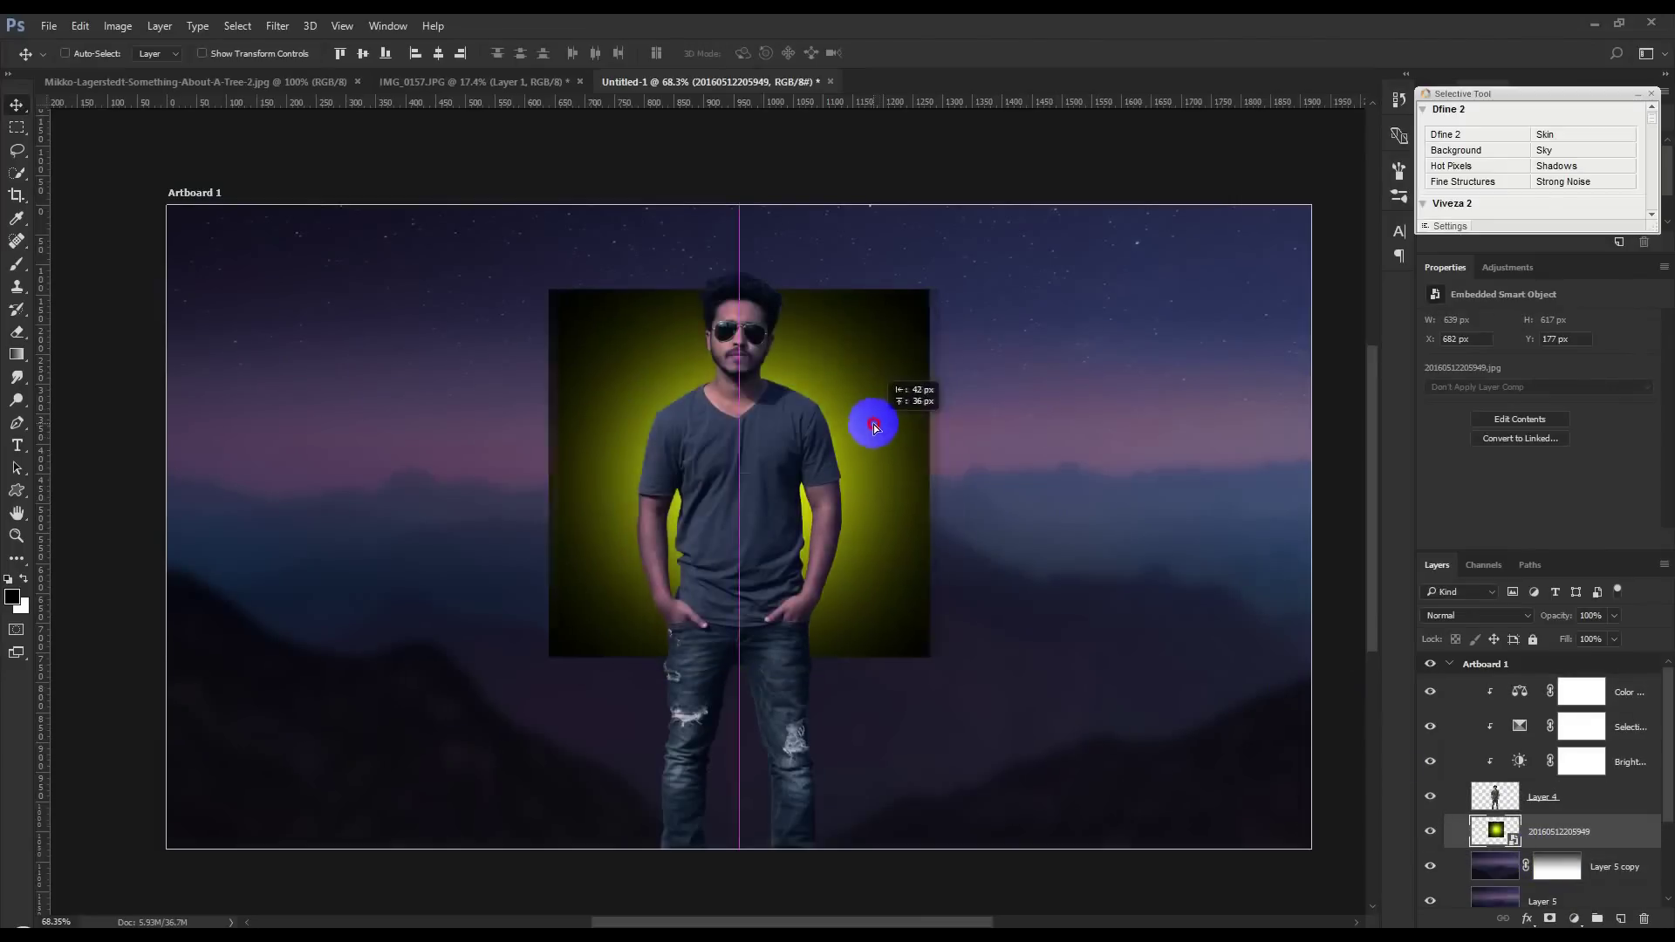
click(1452, 613)
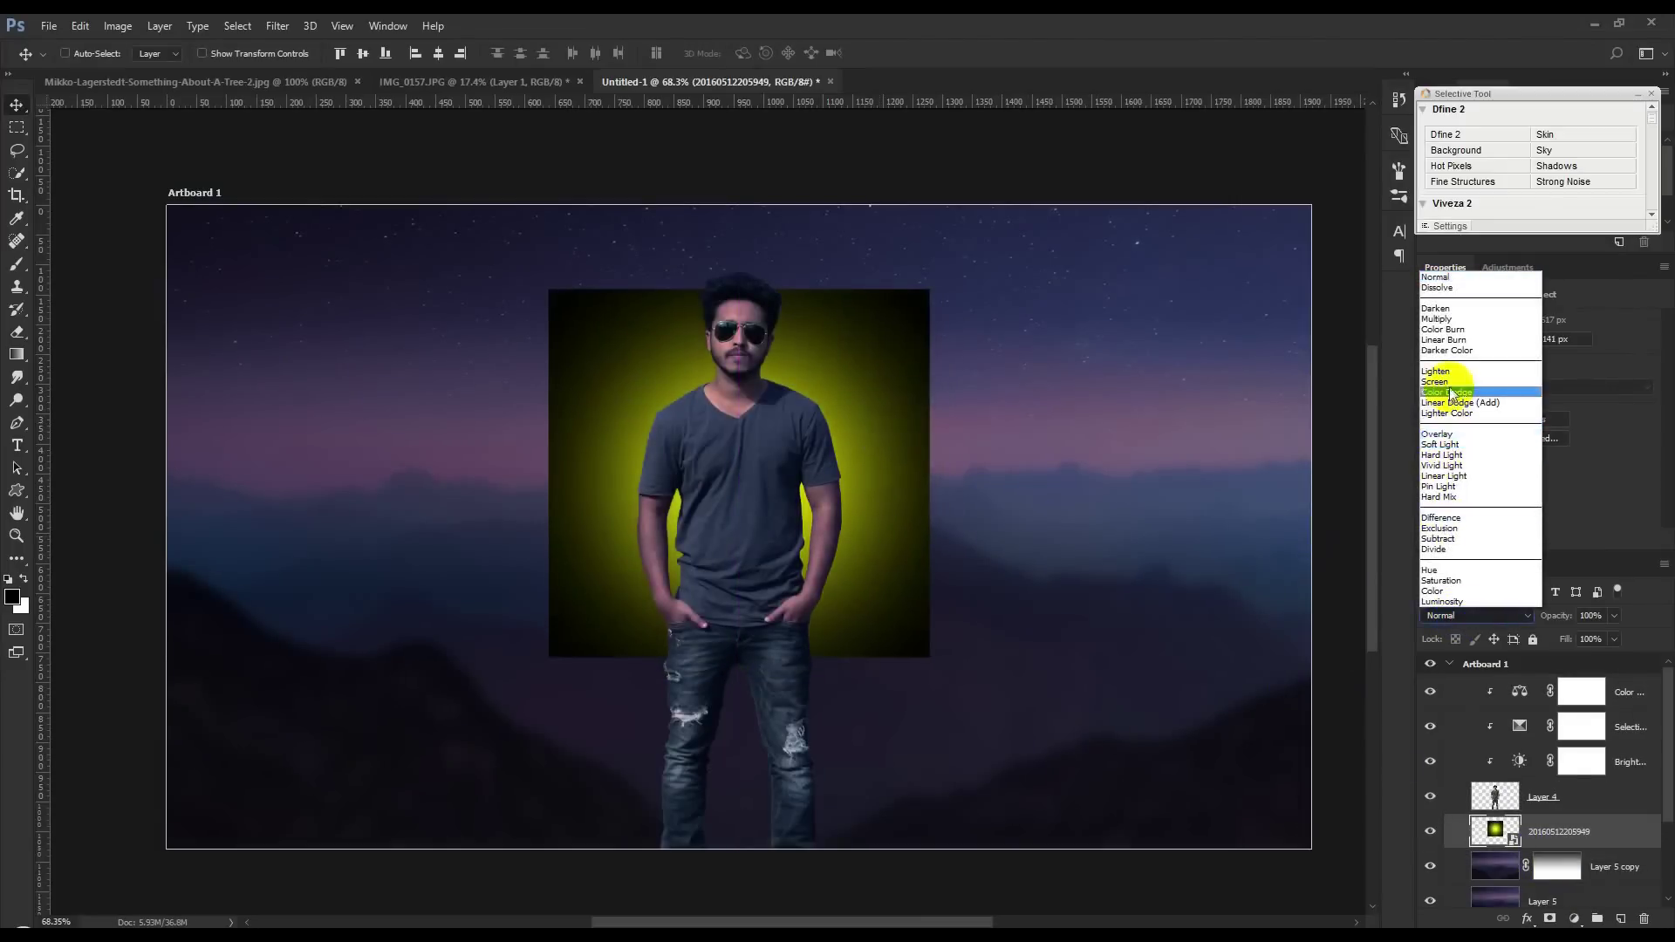
click(1452, 389)
Step: Rasterize the glow and erase its hard edges with a 196 px, 0% hardness eraser
right_click(1570, 833)
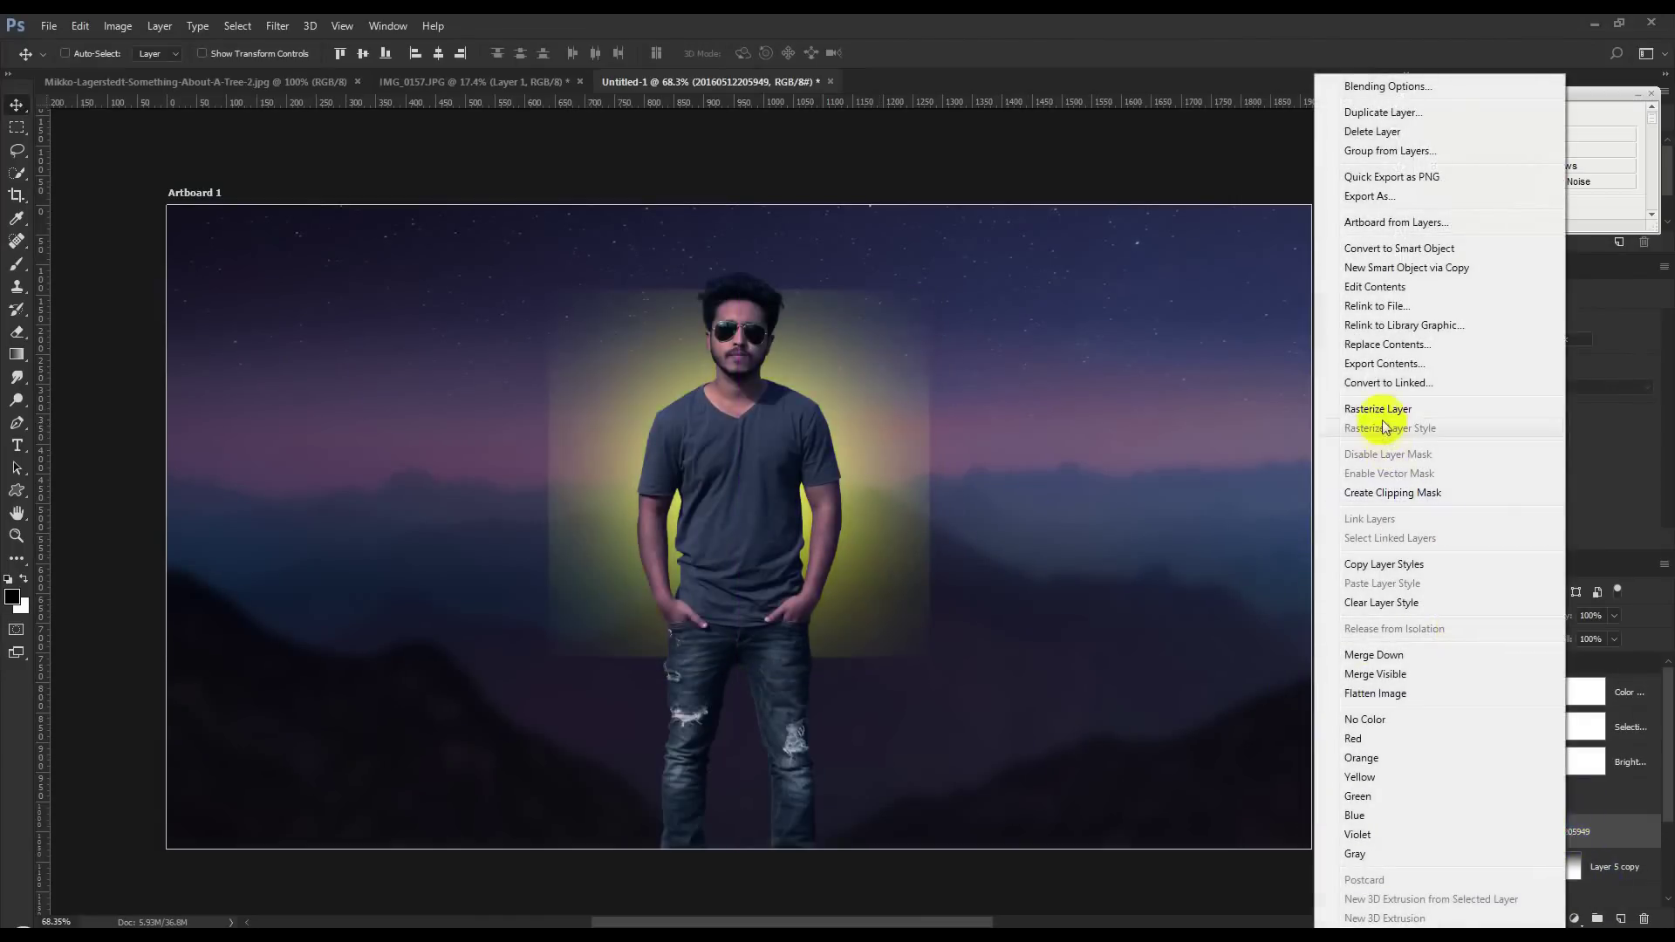
click(1379, 409)
click(17, 332)
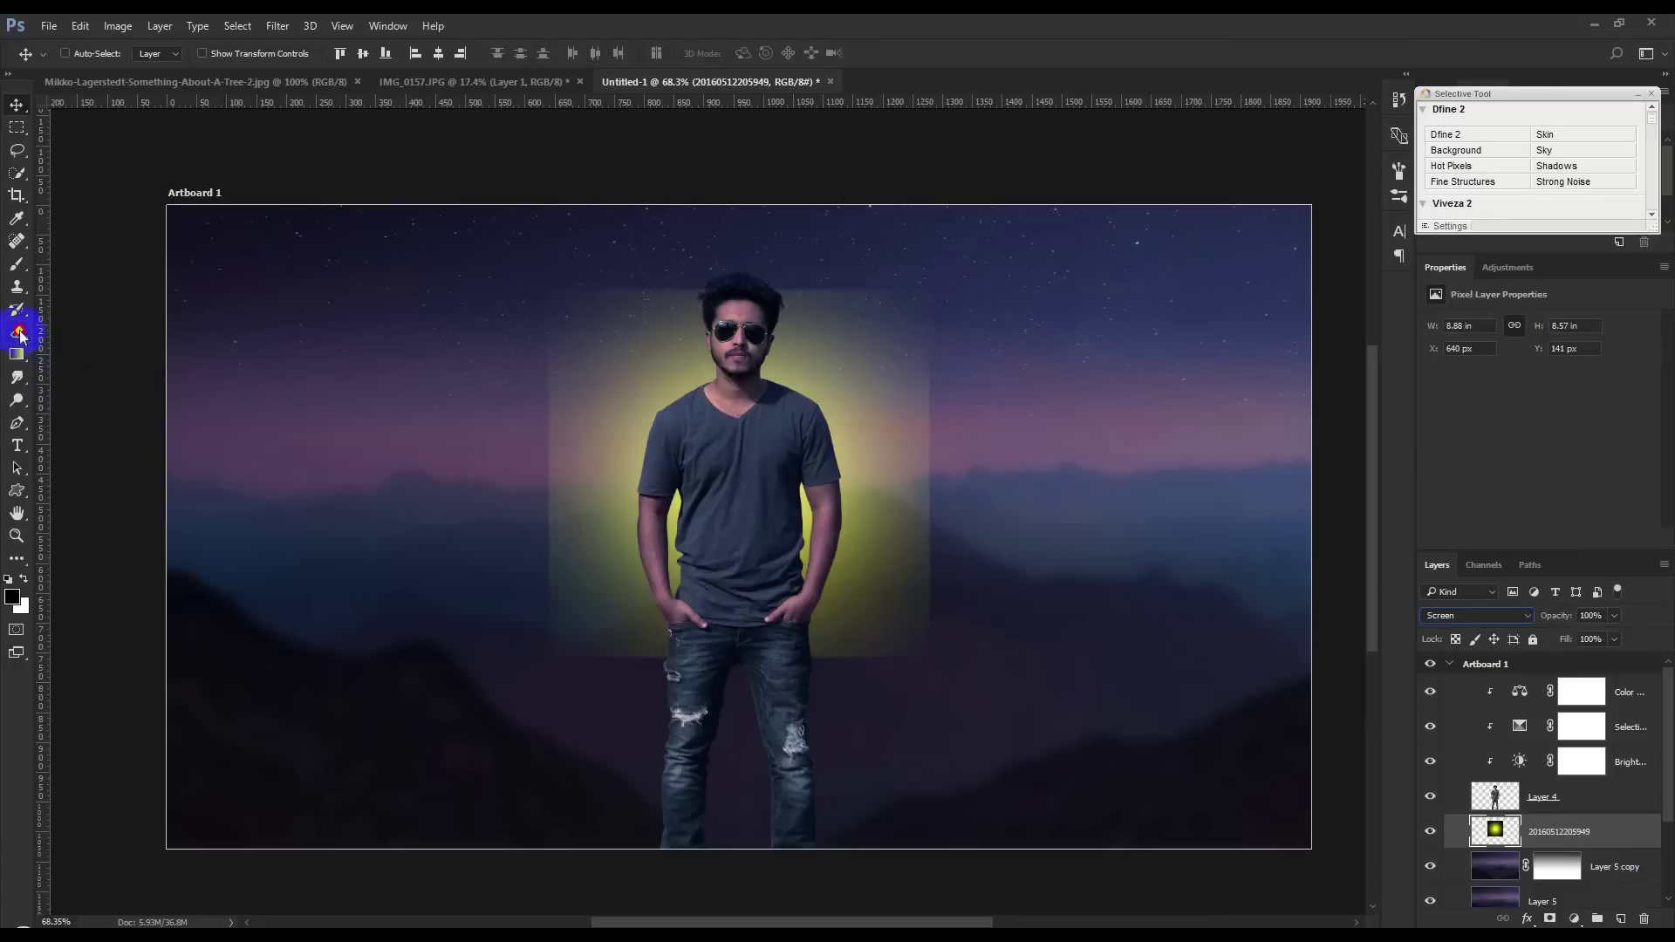
right_click(608, 434)
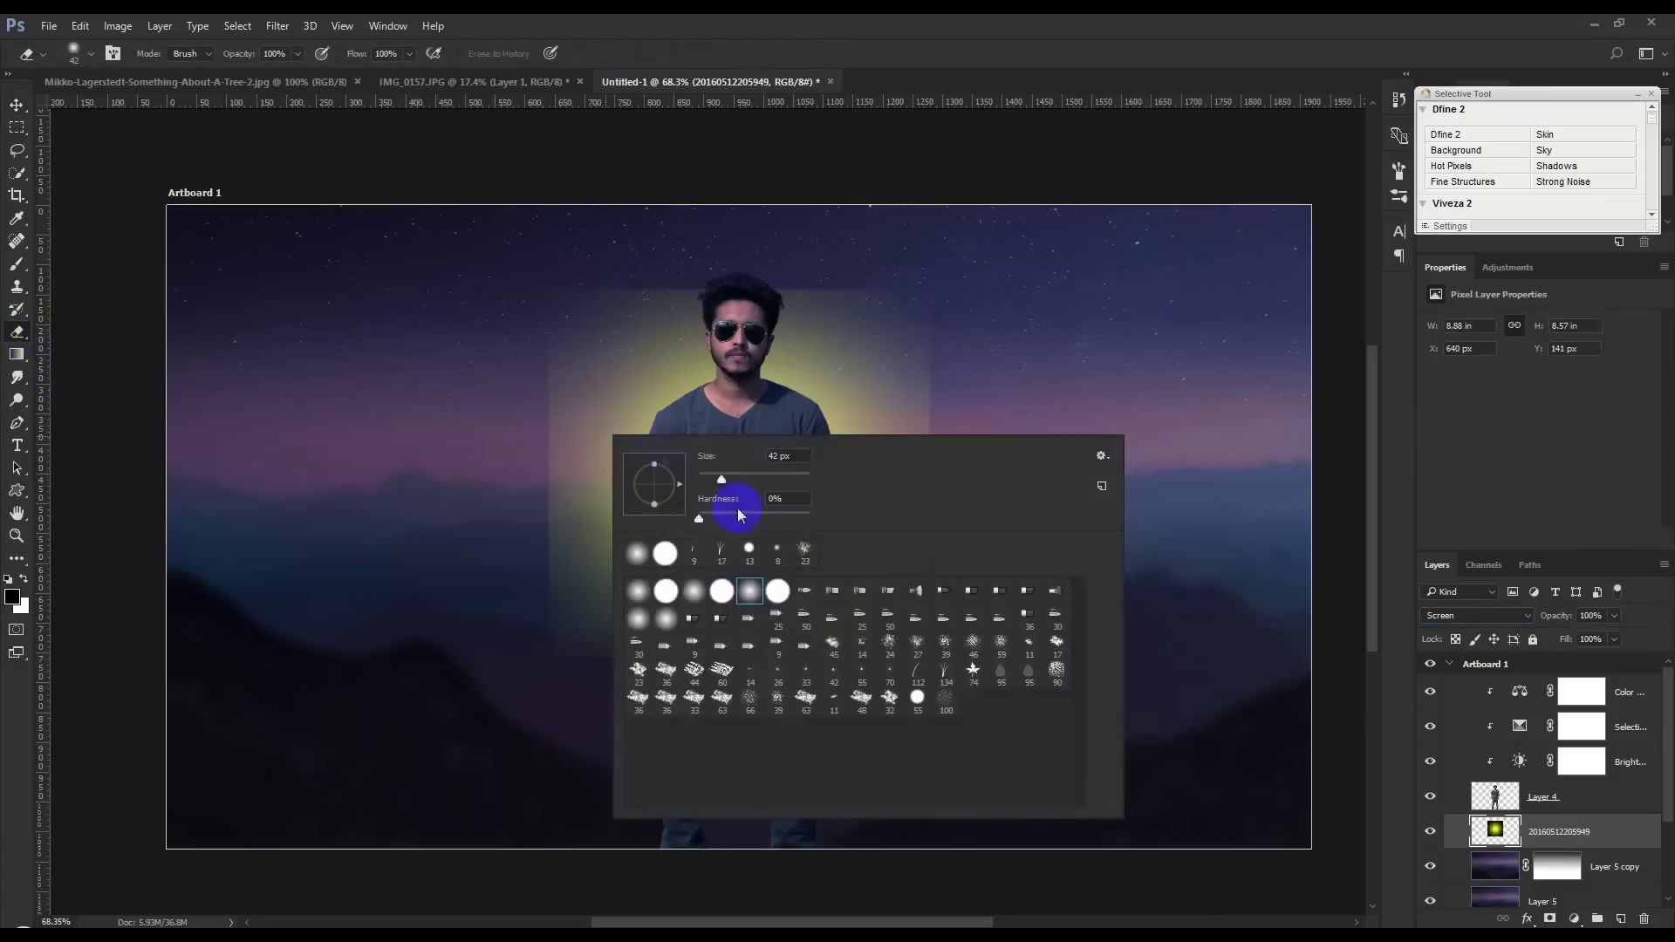
drag(754, 487, 775, 479)
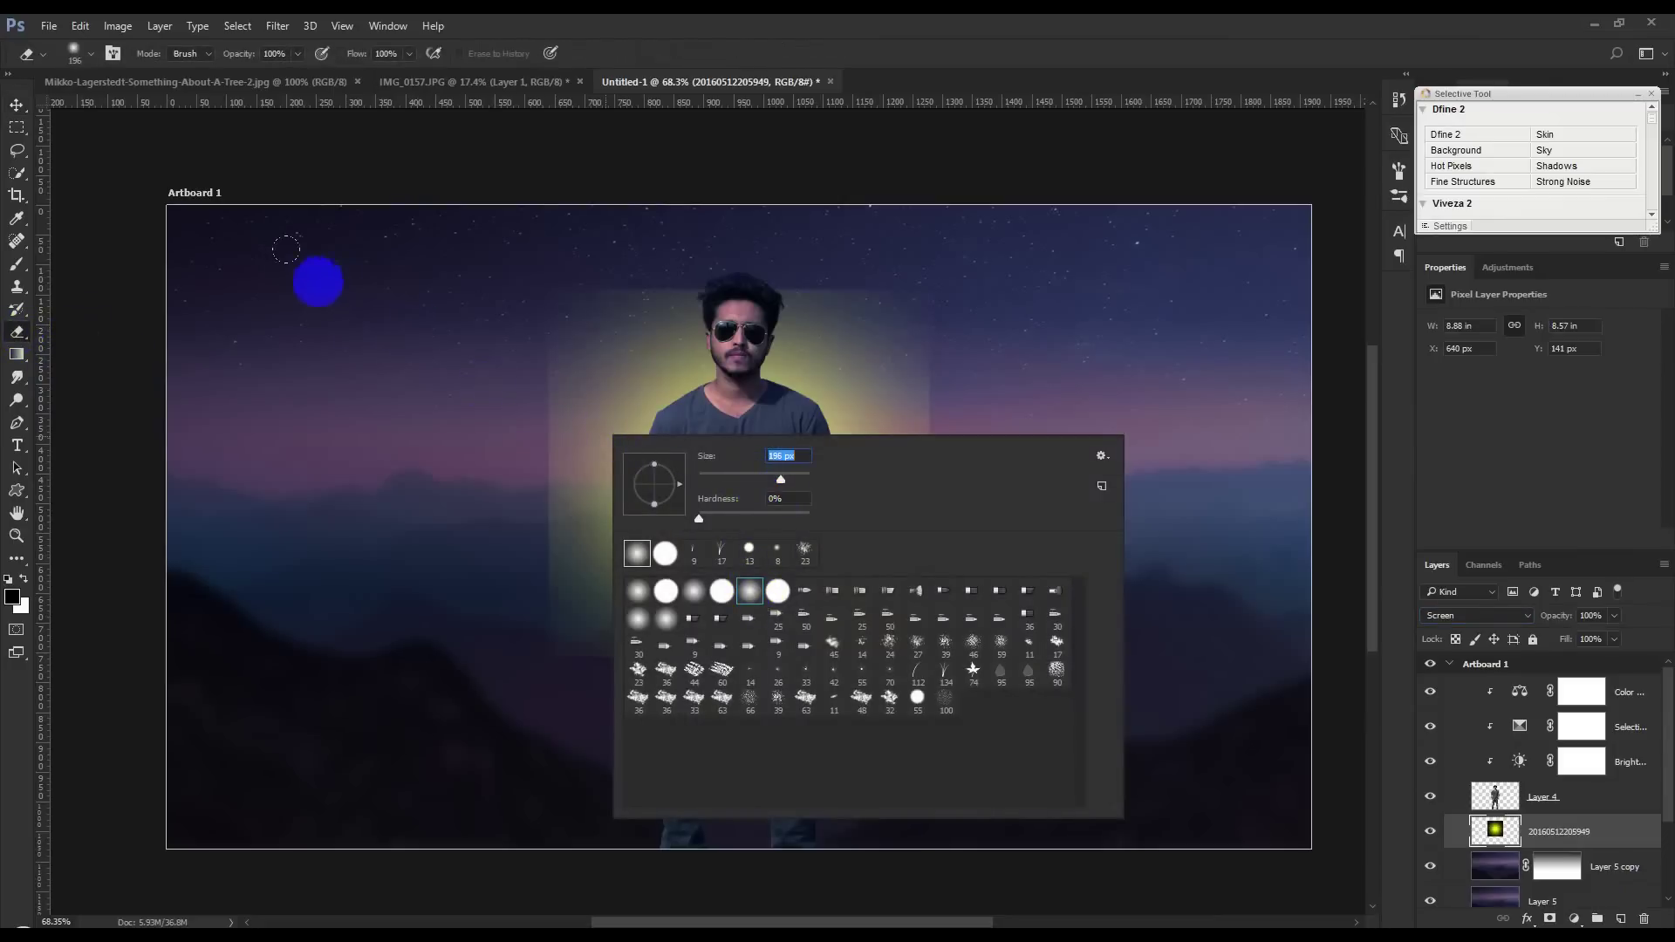
click(833, 244)
mouse_move(925, 244)
mouse_down()
mouse_move(460, 504)
mouse_move(610, 740)
mouse_move(554, 733)
mouse_move(1010, 618)
mouse_move(1000, 251)
mouse_move(830, 729)
mouse_move(856, 703)
mouse_move(561, 692)
mouse_move(284, 620)
mouse_move(1159, 579)
mouse_move(1132, 565)
mouse_up()
Step: Widen the glow to about 117% and shift it slightly lower behind the man
key(ctrl+t)
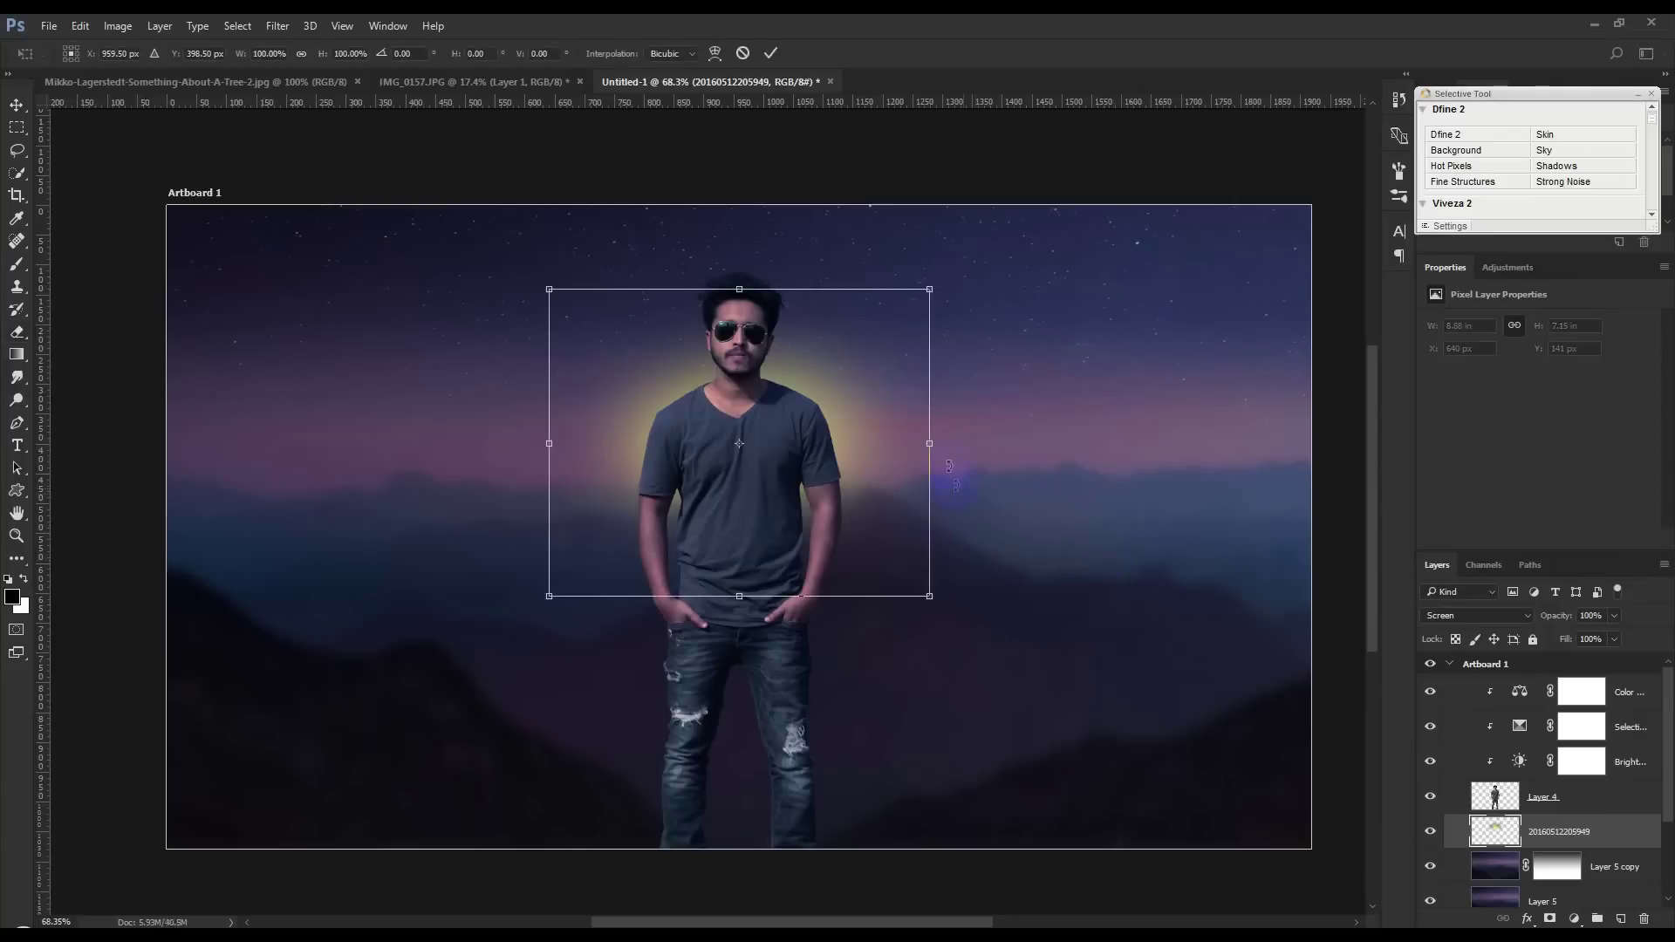
drag(930, 444, 963, 446)
drag(851, 435, 846, 454)
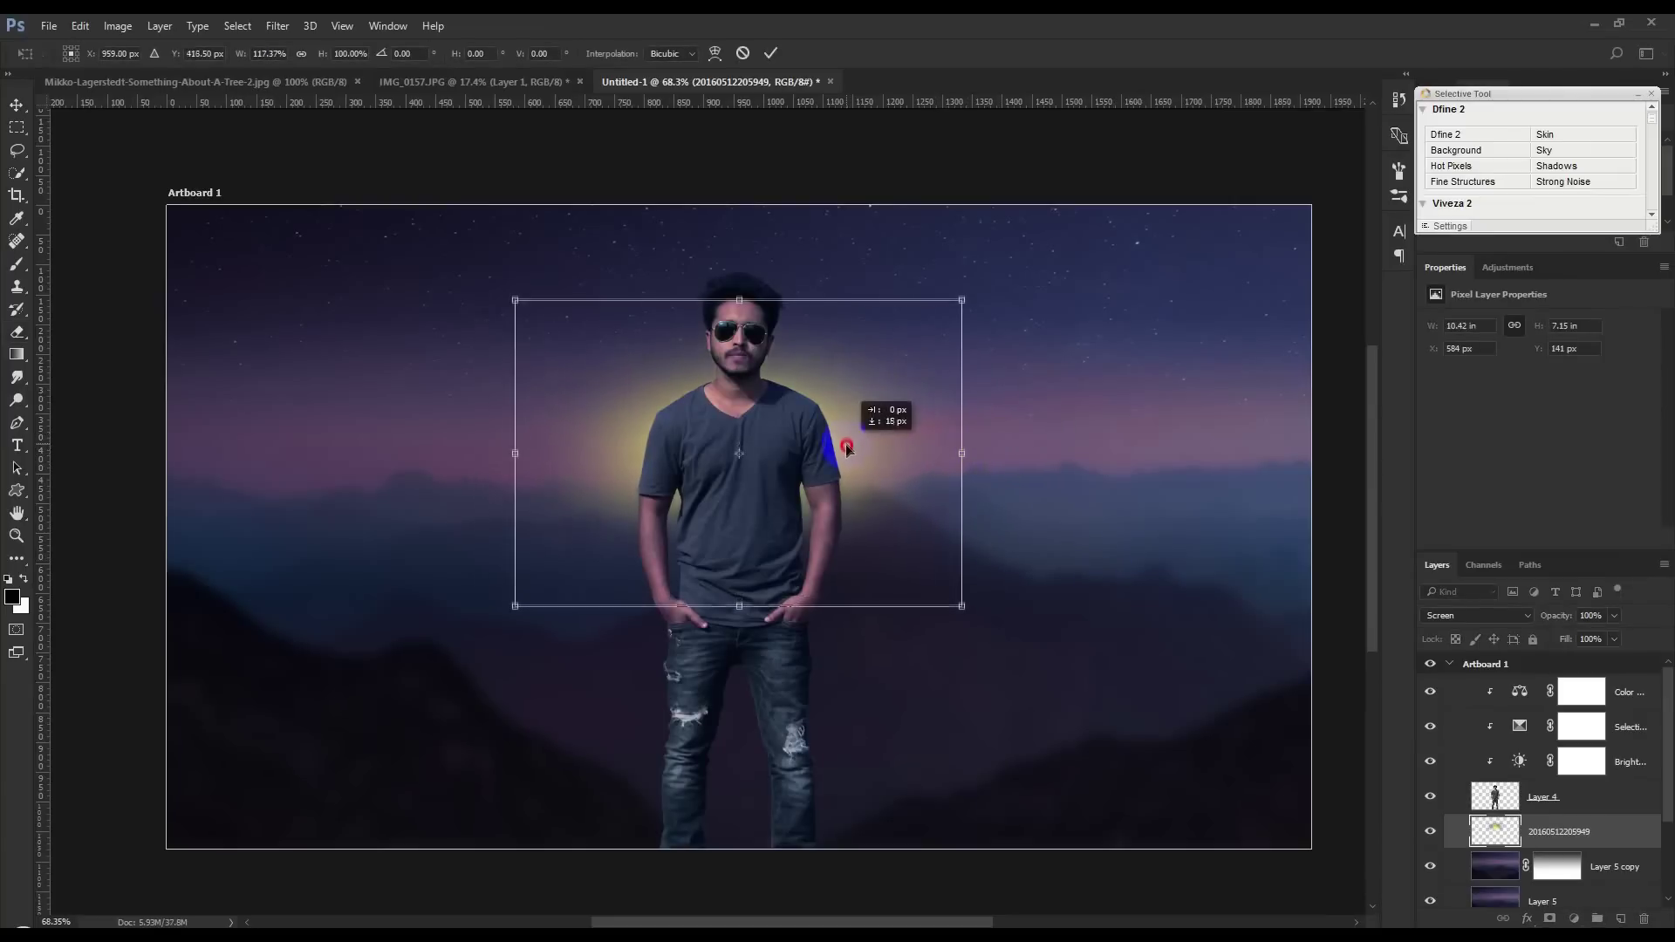
click(772, 53)
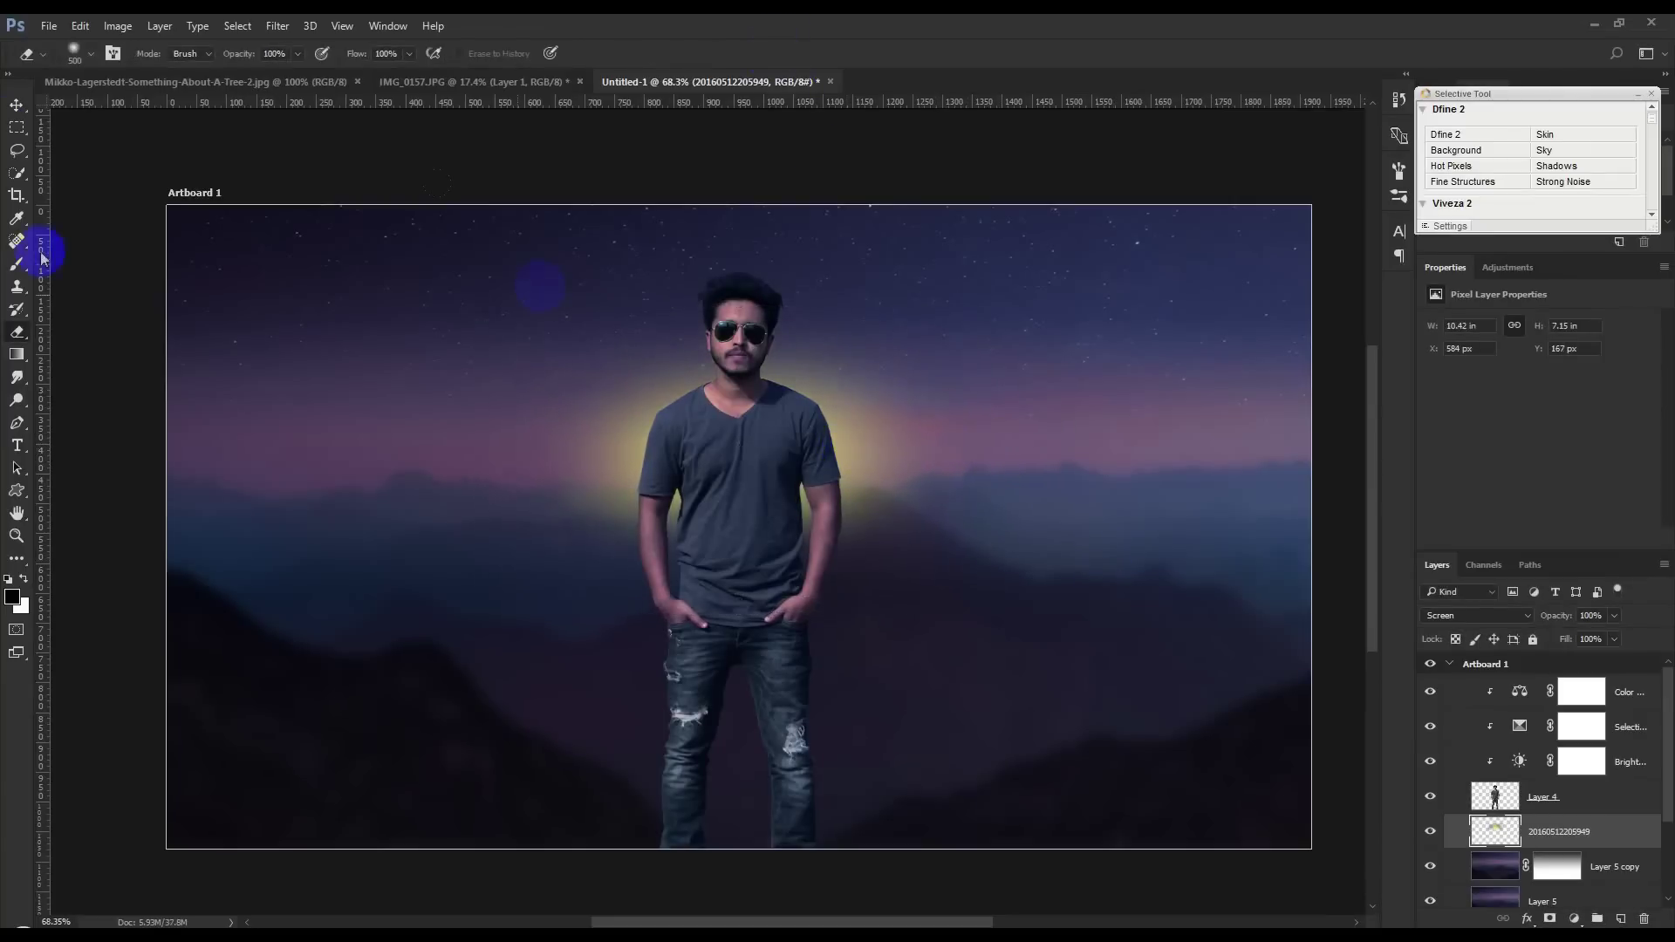
click(16, 103)
click(117, 25)
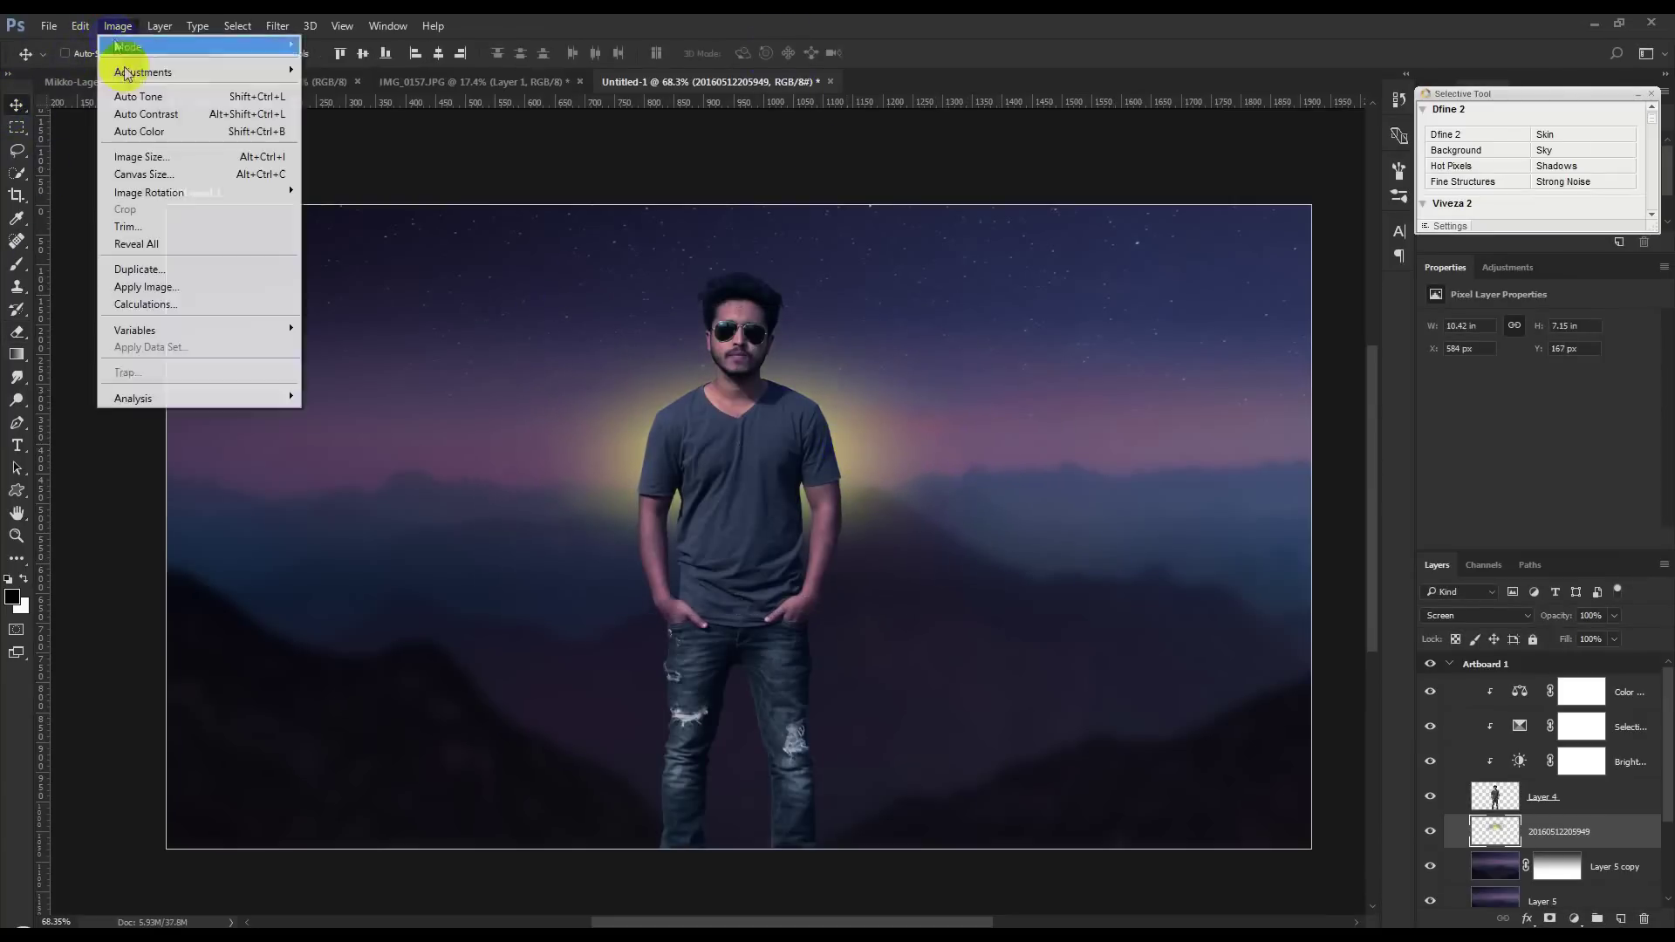
Step: Shift the glow's hue to -70 in Hue/Saturation, turning it pink
mouse_move(143, 71)
click(393, 167)
drag(1209, 495, 1025, 239)
drag(1062, 366, 1008, 377)
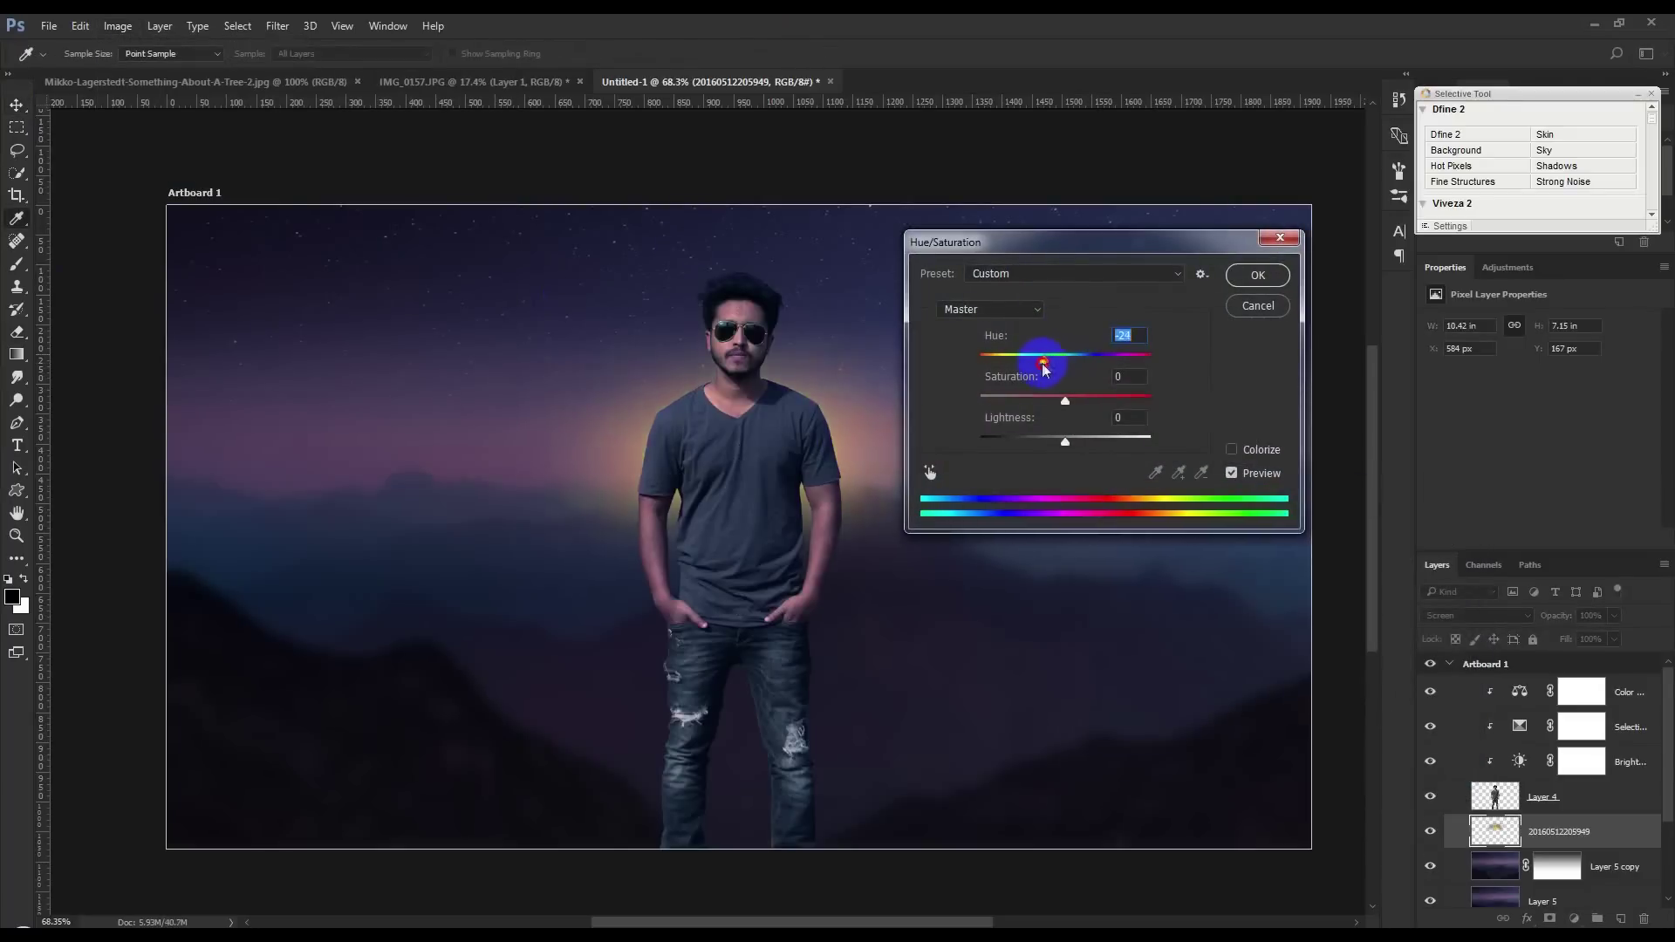
drag(1007, 376, 1018, 370)
click(1262, 276)
Step: Scale the glow to about 110% by 113%, lower its opacity to 56%, and nudge it down
key(ctrl+t)
drag(961, 611, 1005, 604)
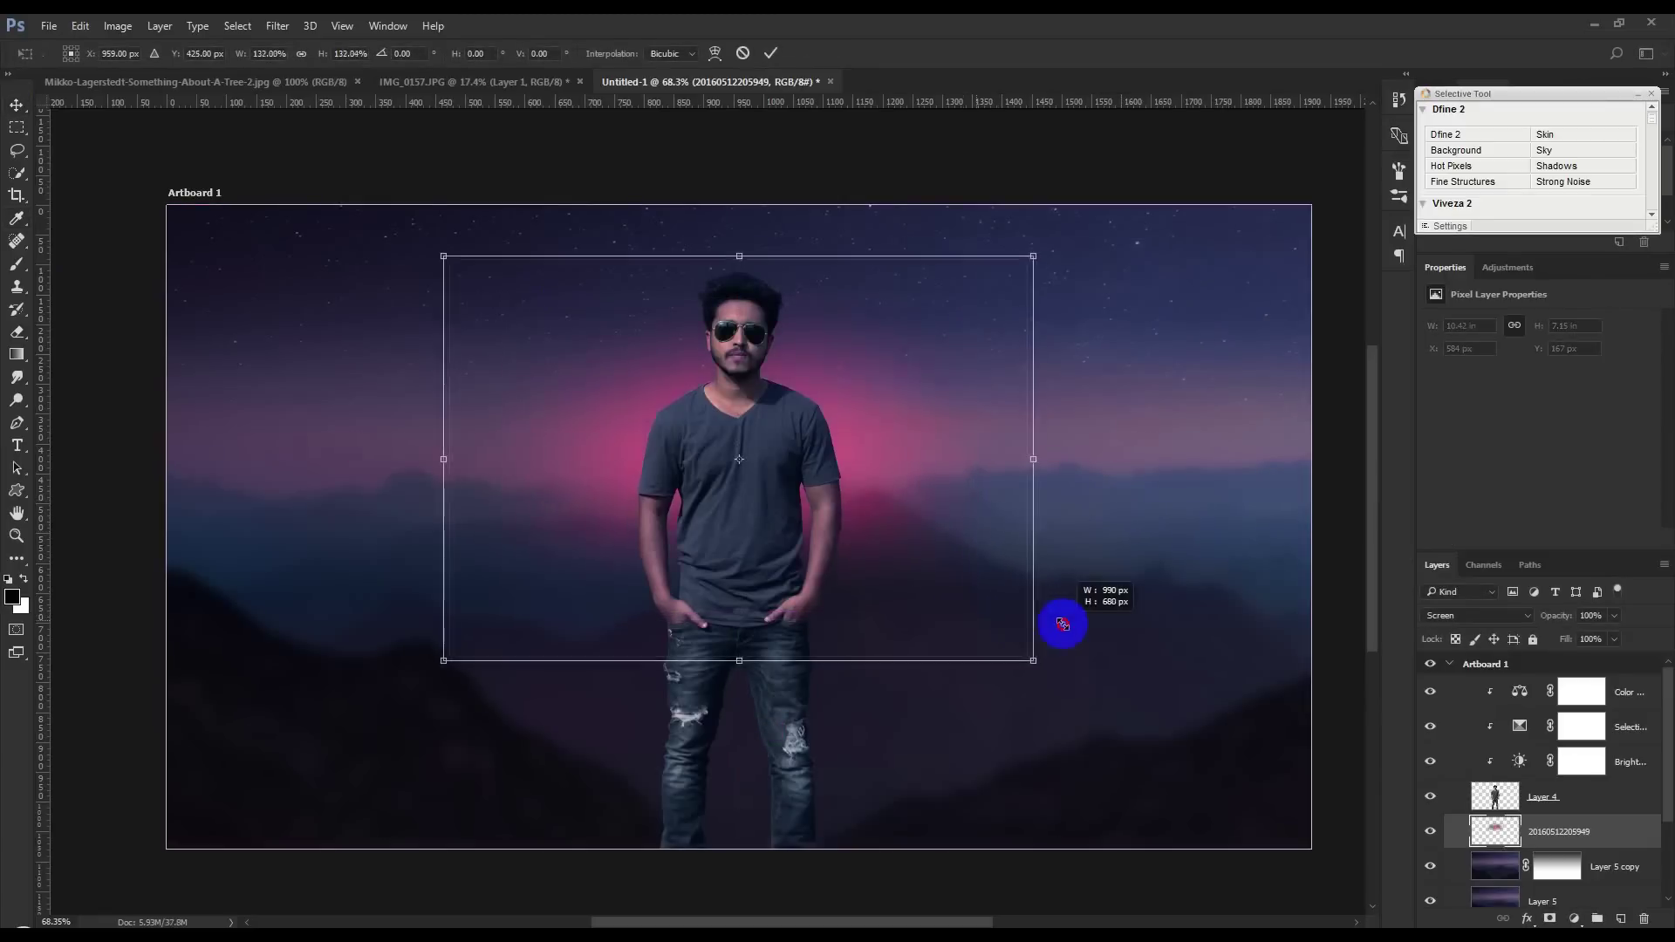
mouse_move(738, 278)
mouse_down()
mouse_move(733, 312)
mouse_move(738, 285)
mouse_up()
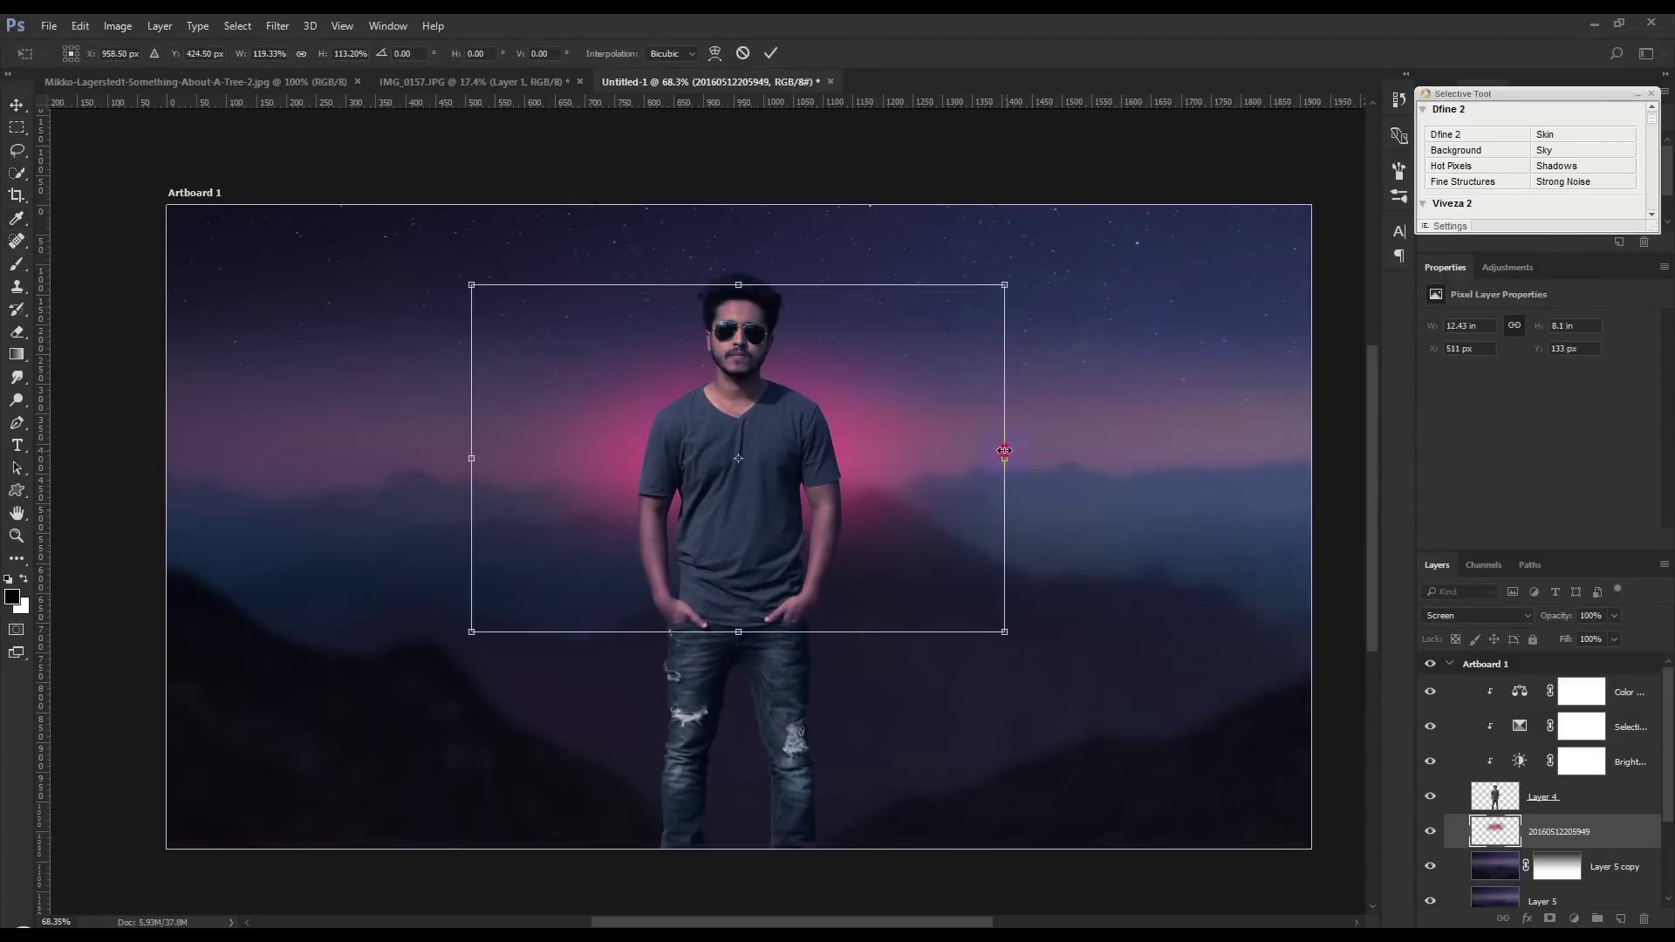
drag(1004, 452, 985, 452)
click(772, 54)
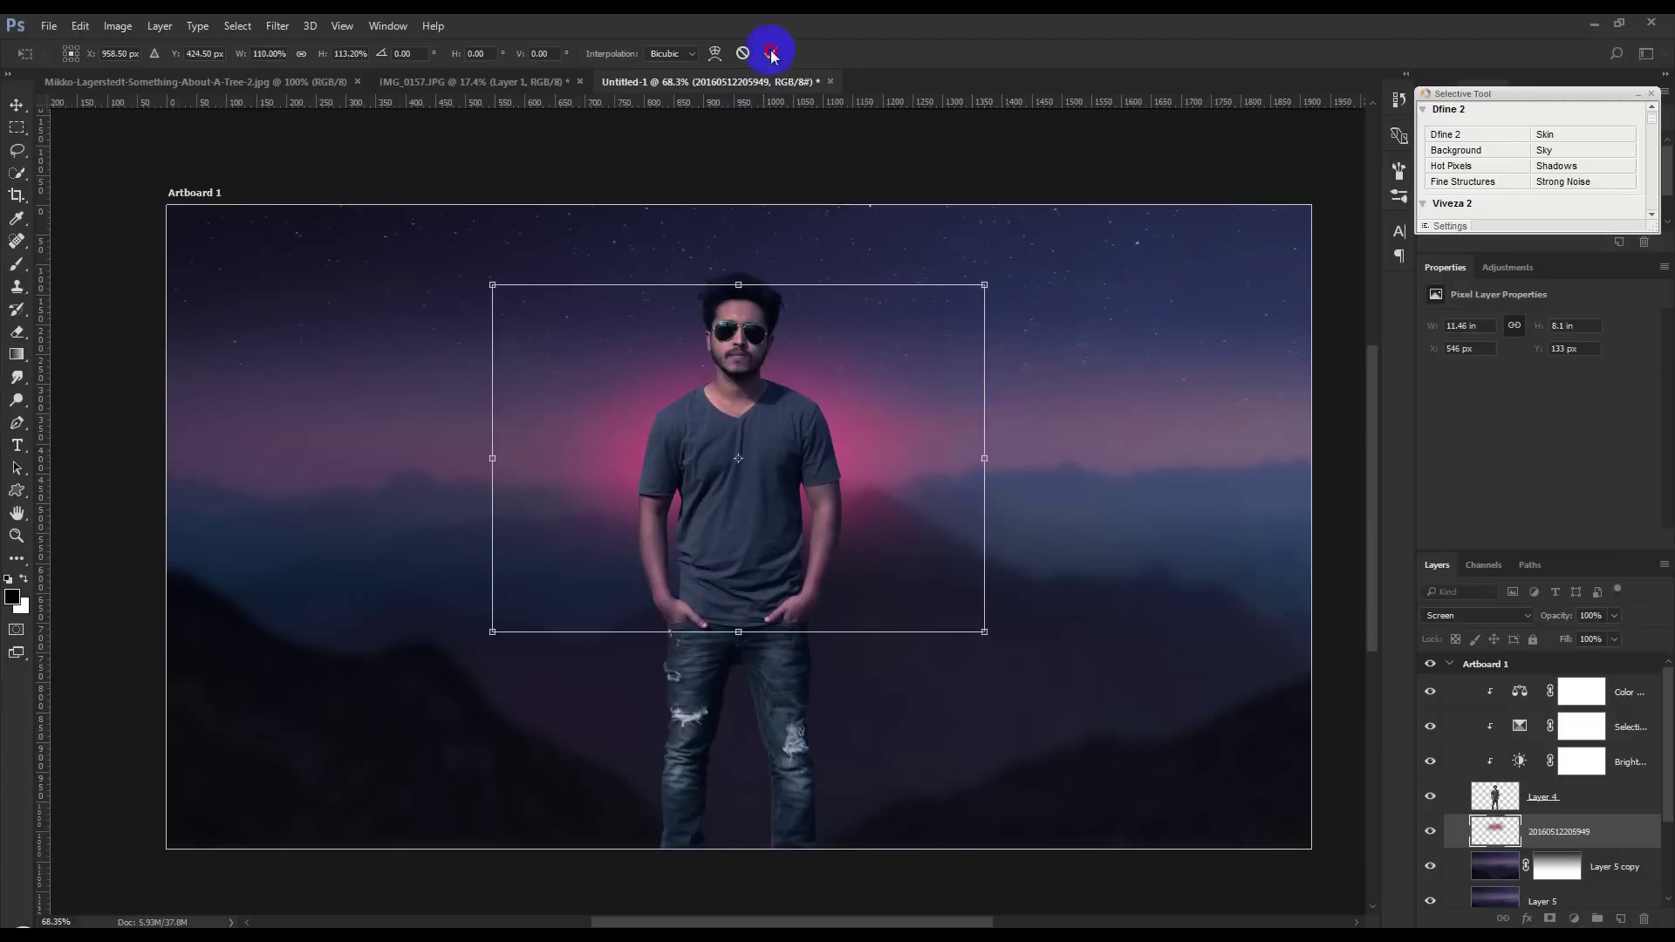
click(1554, 615)
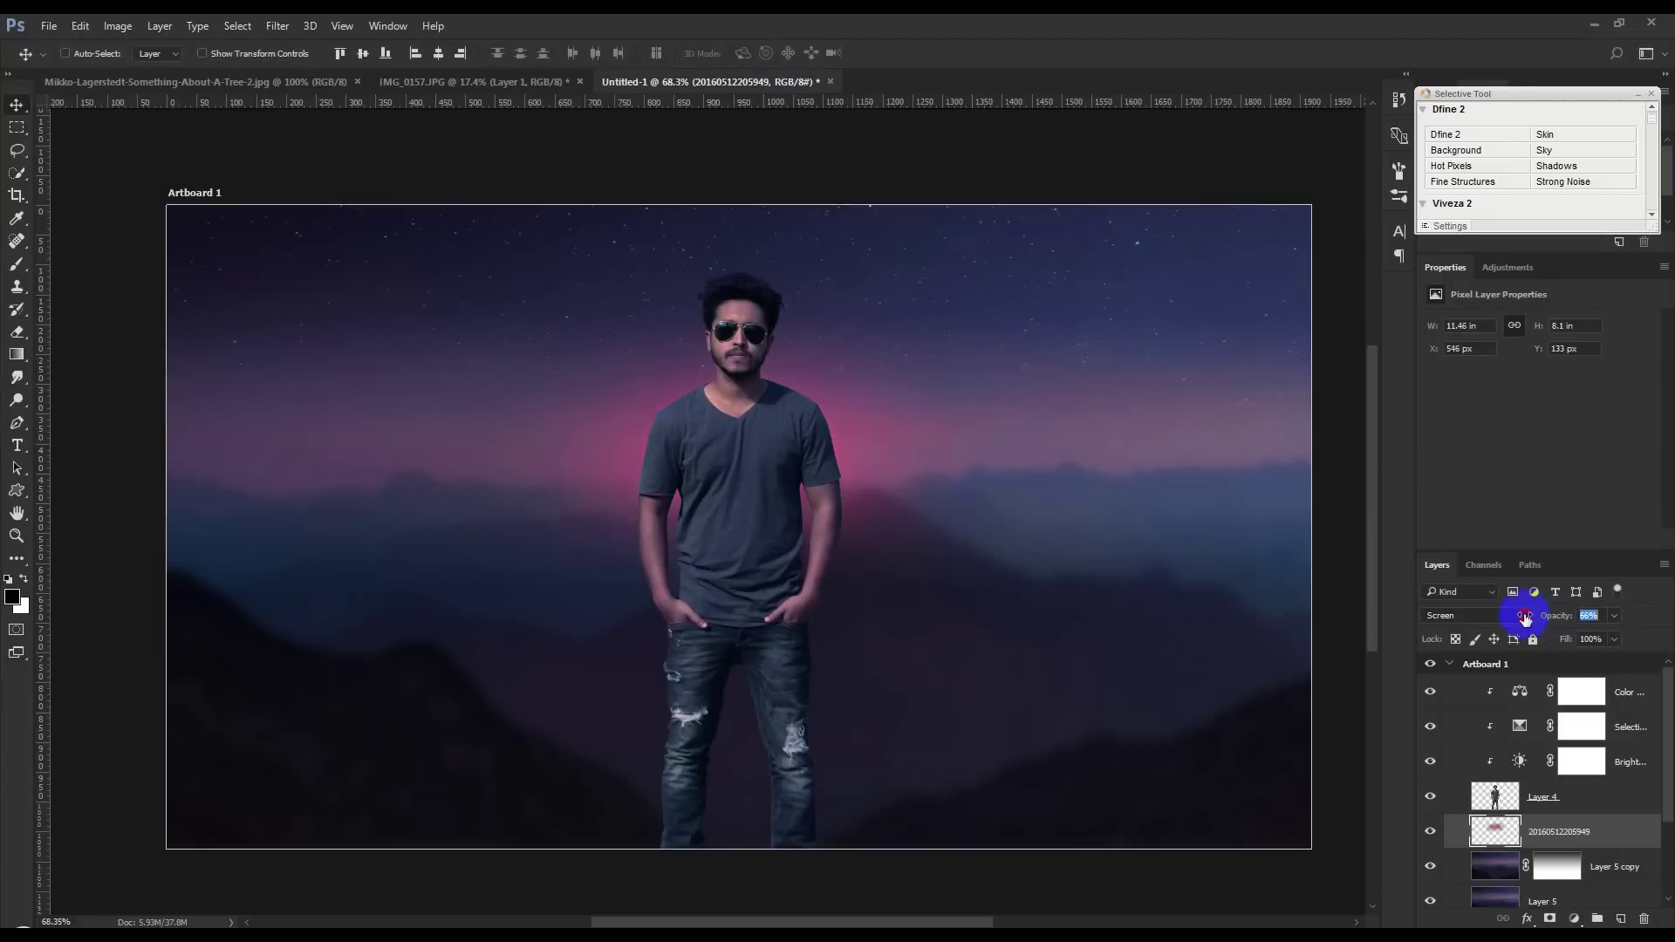
drag(907, 521, 908, 536)
Step: Add a Black & White adjustment above Color Balance, tinted dark navy #14162a
click(1615, 694)
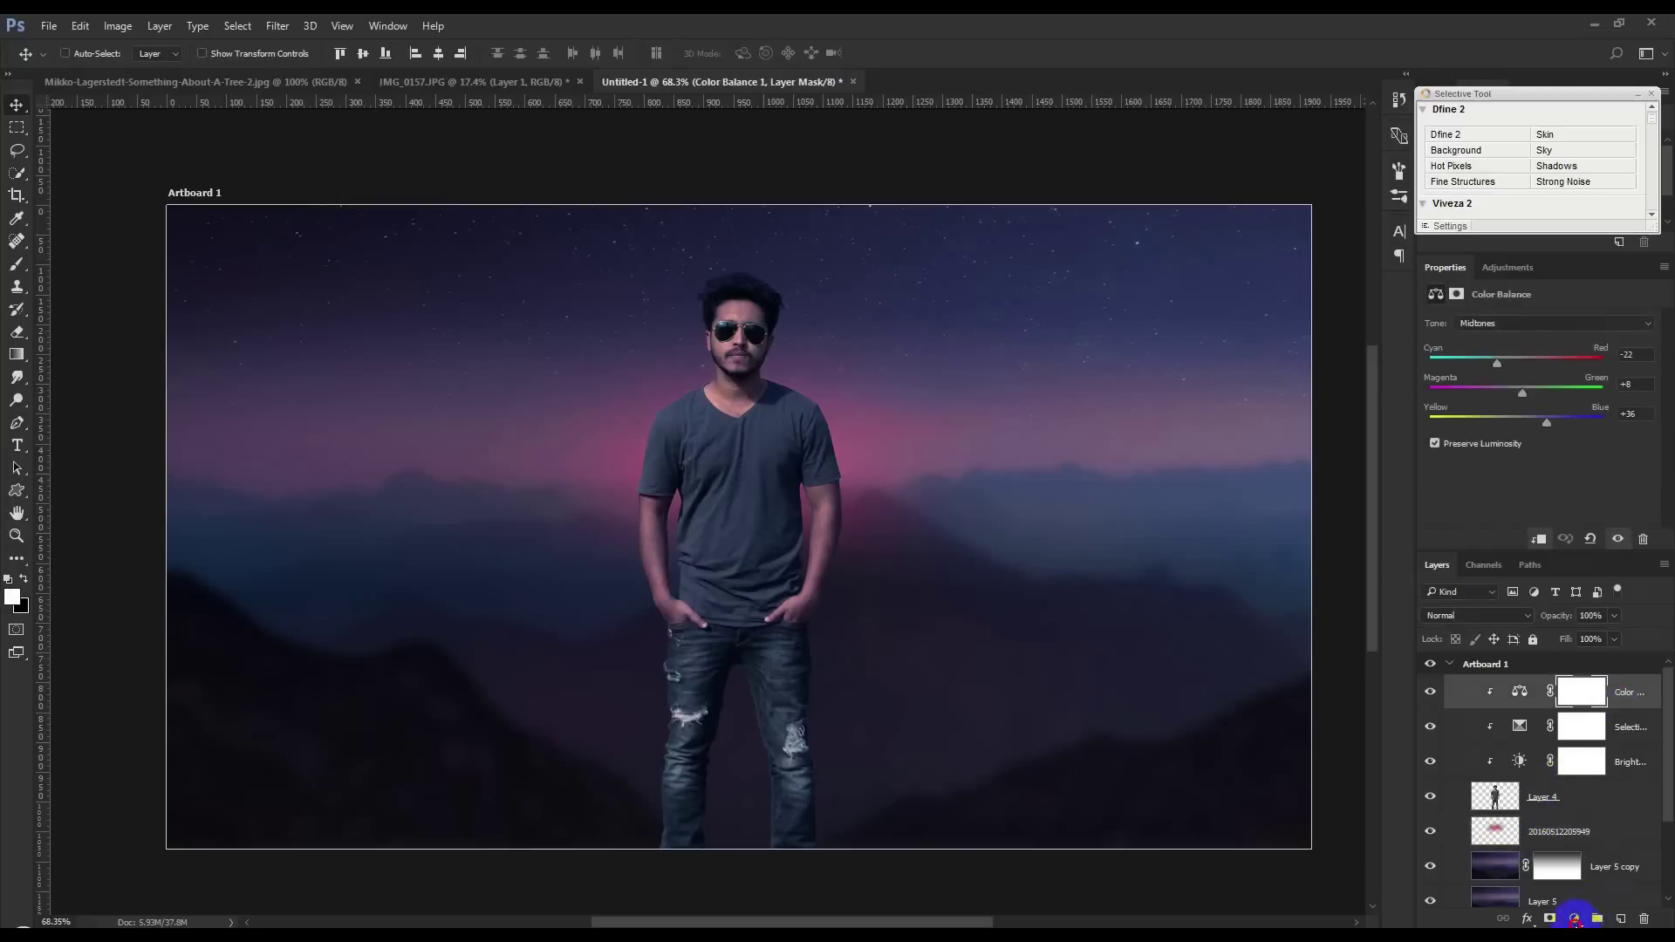
click(1575, 921)
click(1531, 750)
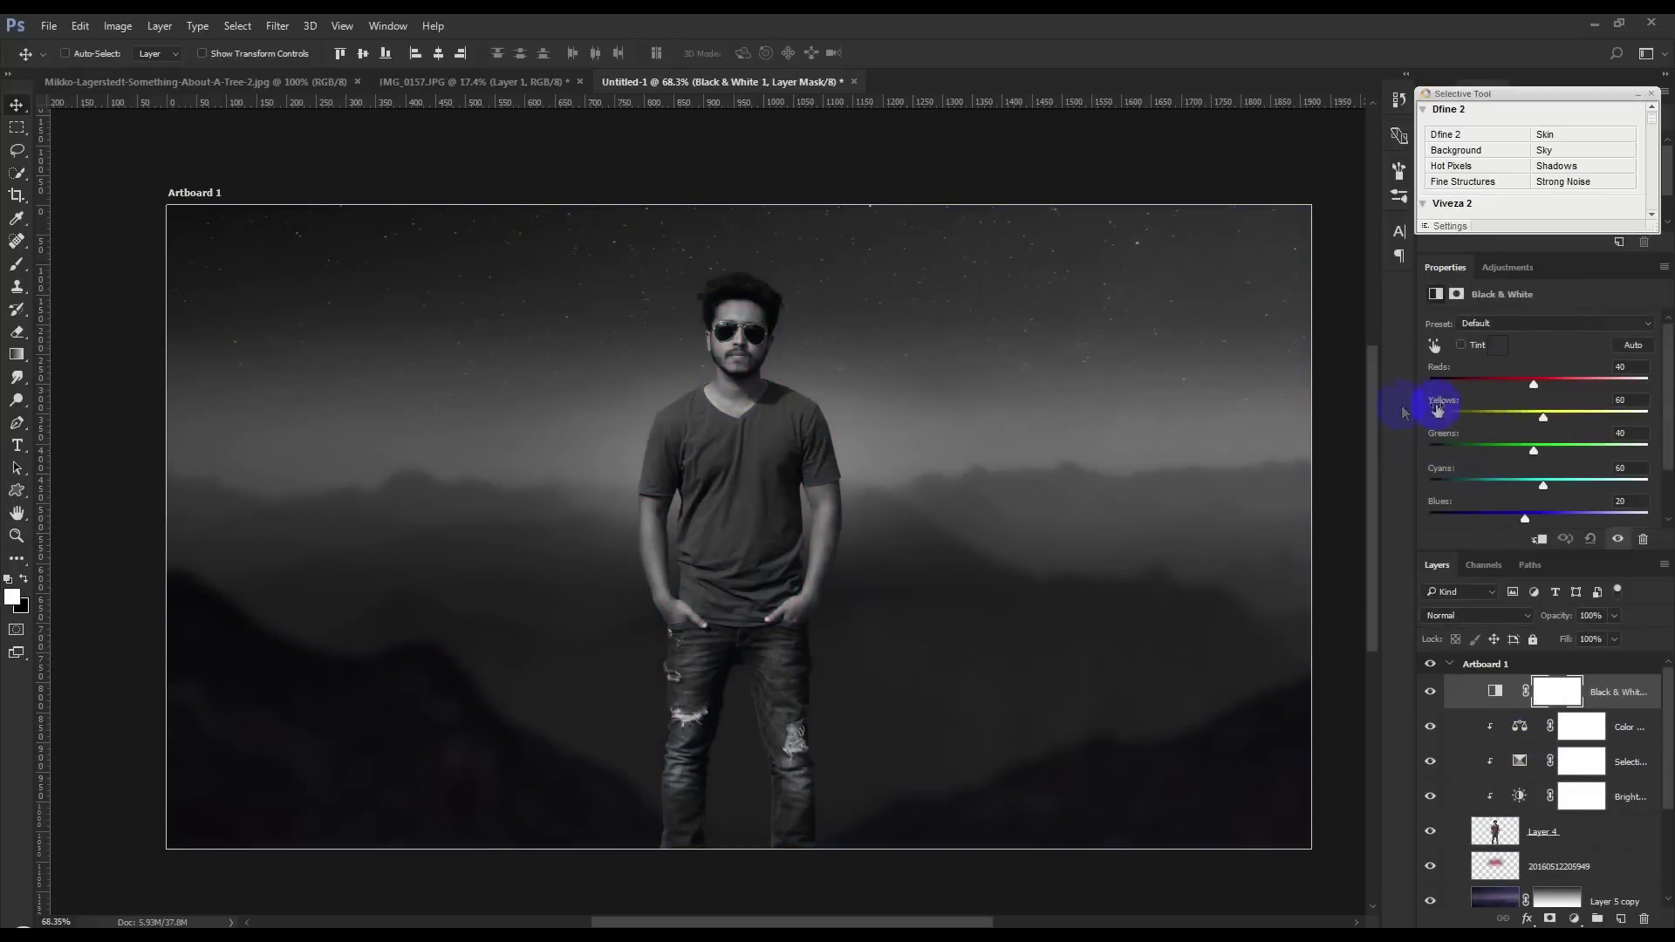
click(1461, 345)
click(1497, 345)
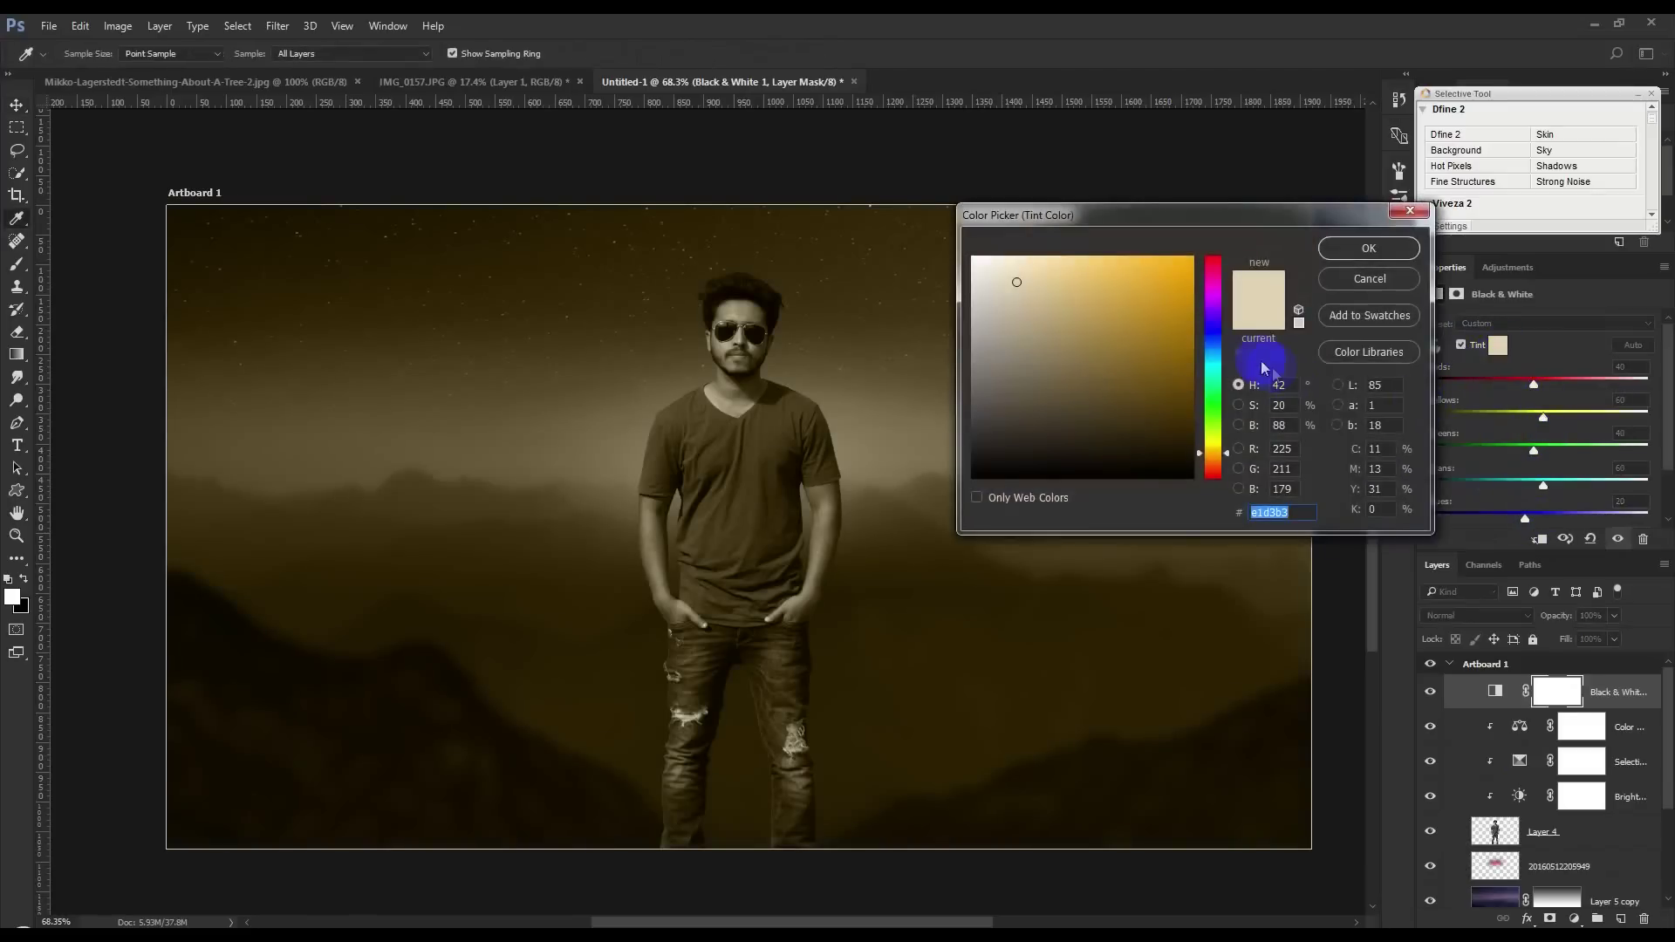
click(1212, 333)
mouse_move(1182, 397)
mouse_down()
mouse_move(1135, 357)
mouse_move(1069, 434)
mouse_move(1099, 437)
mouse_move(1082, 441)
mouse_up()
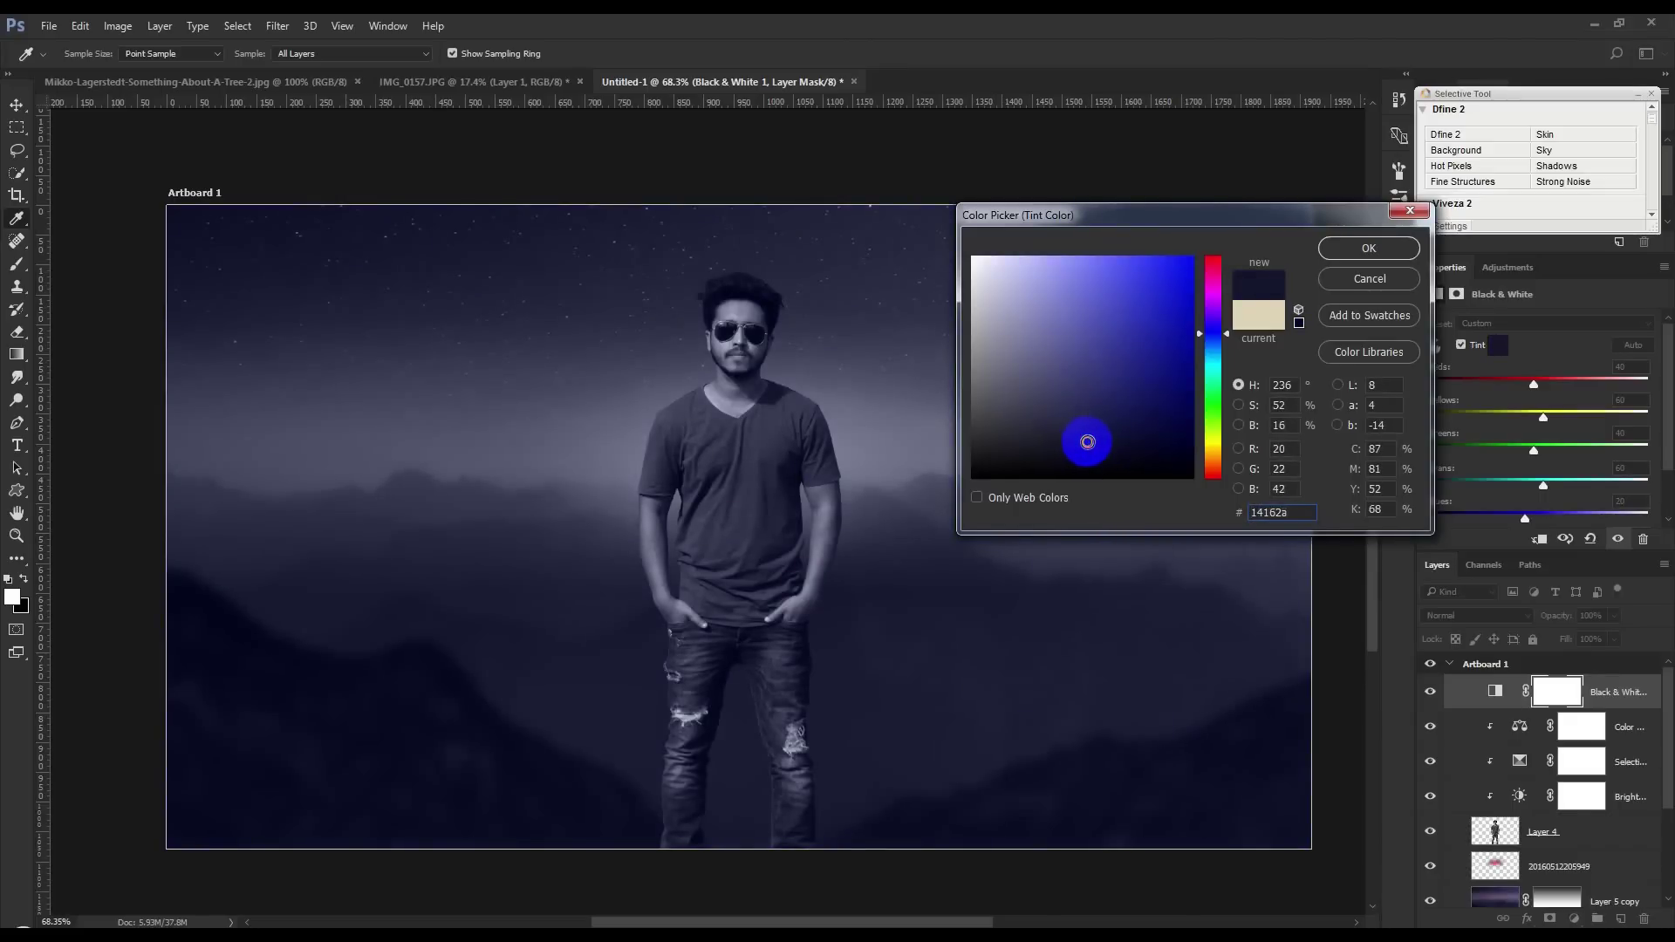
click(1369, 249)
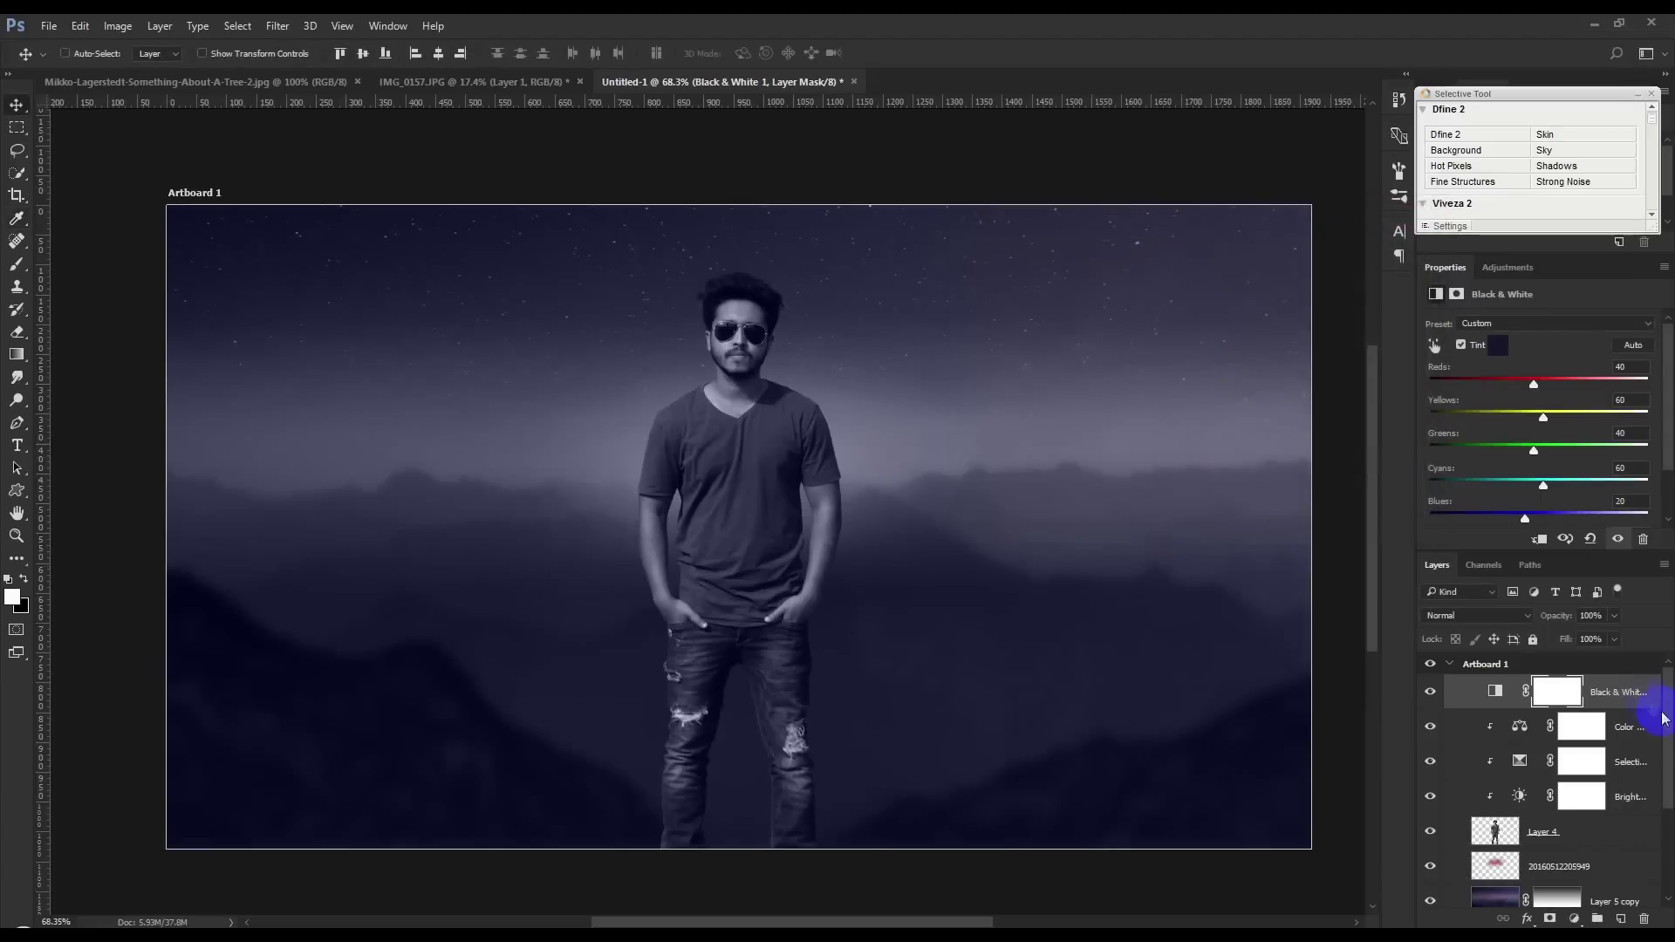
click(1429, 691)
Step: Lower the Selective Color reds' Black amount and raise the man's contrast to 91
click(1568, 840)
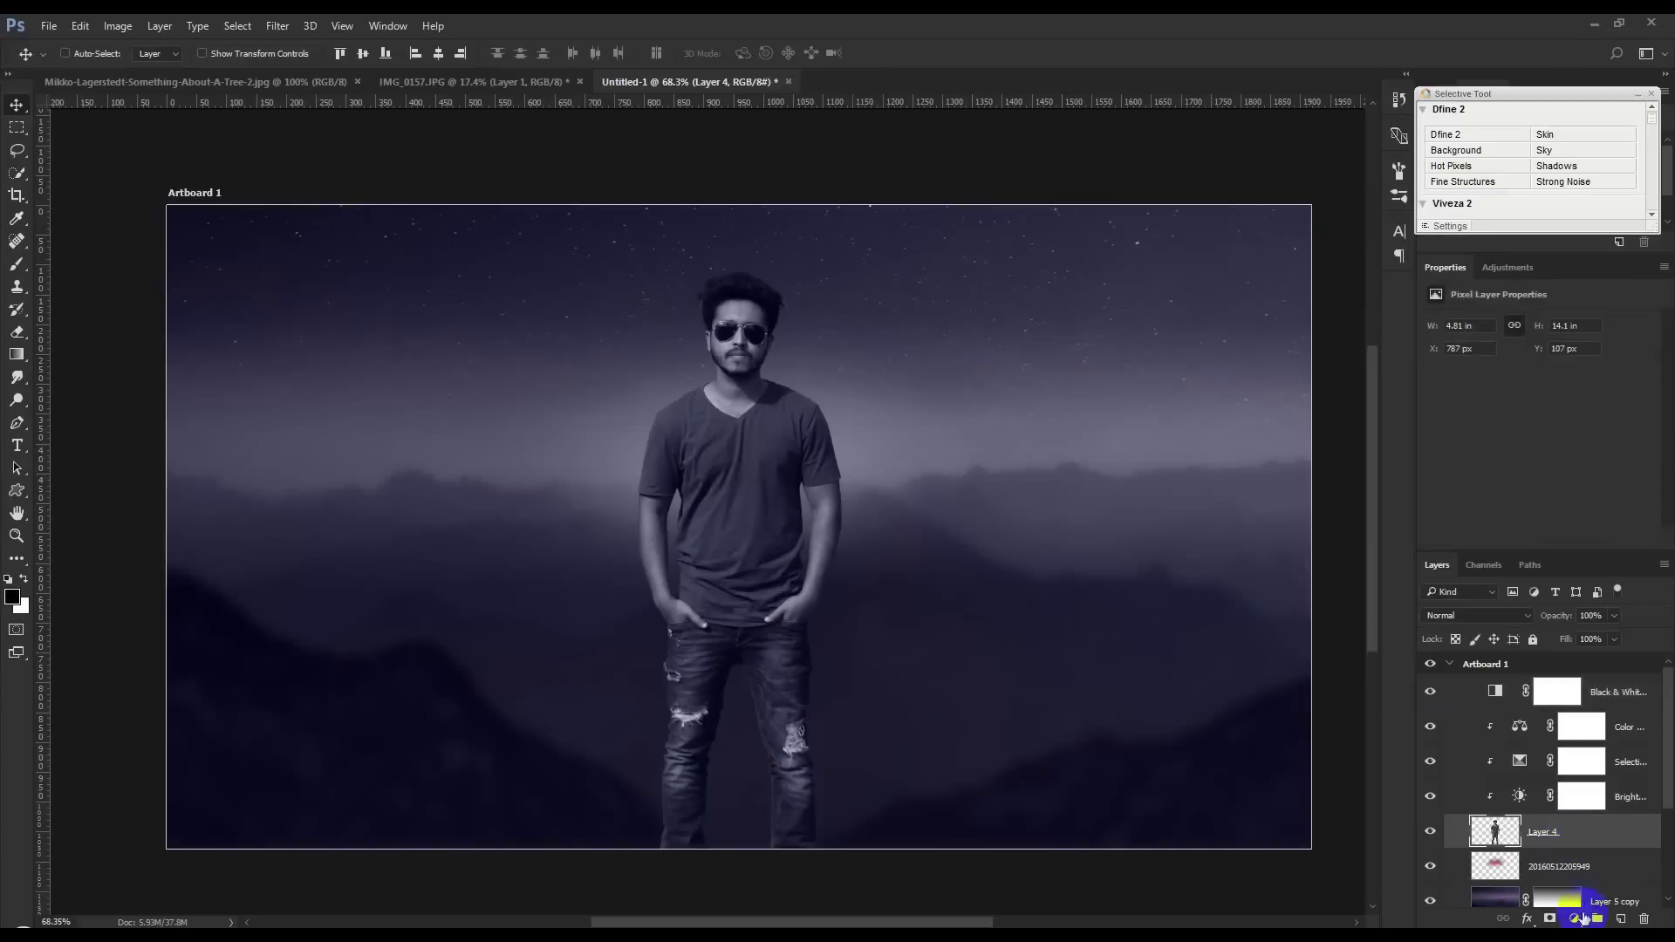
click(1520, 761)
drag(1566, 484, 1530, 489)
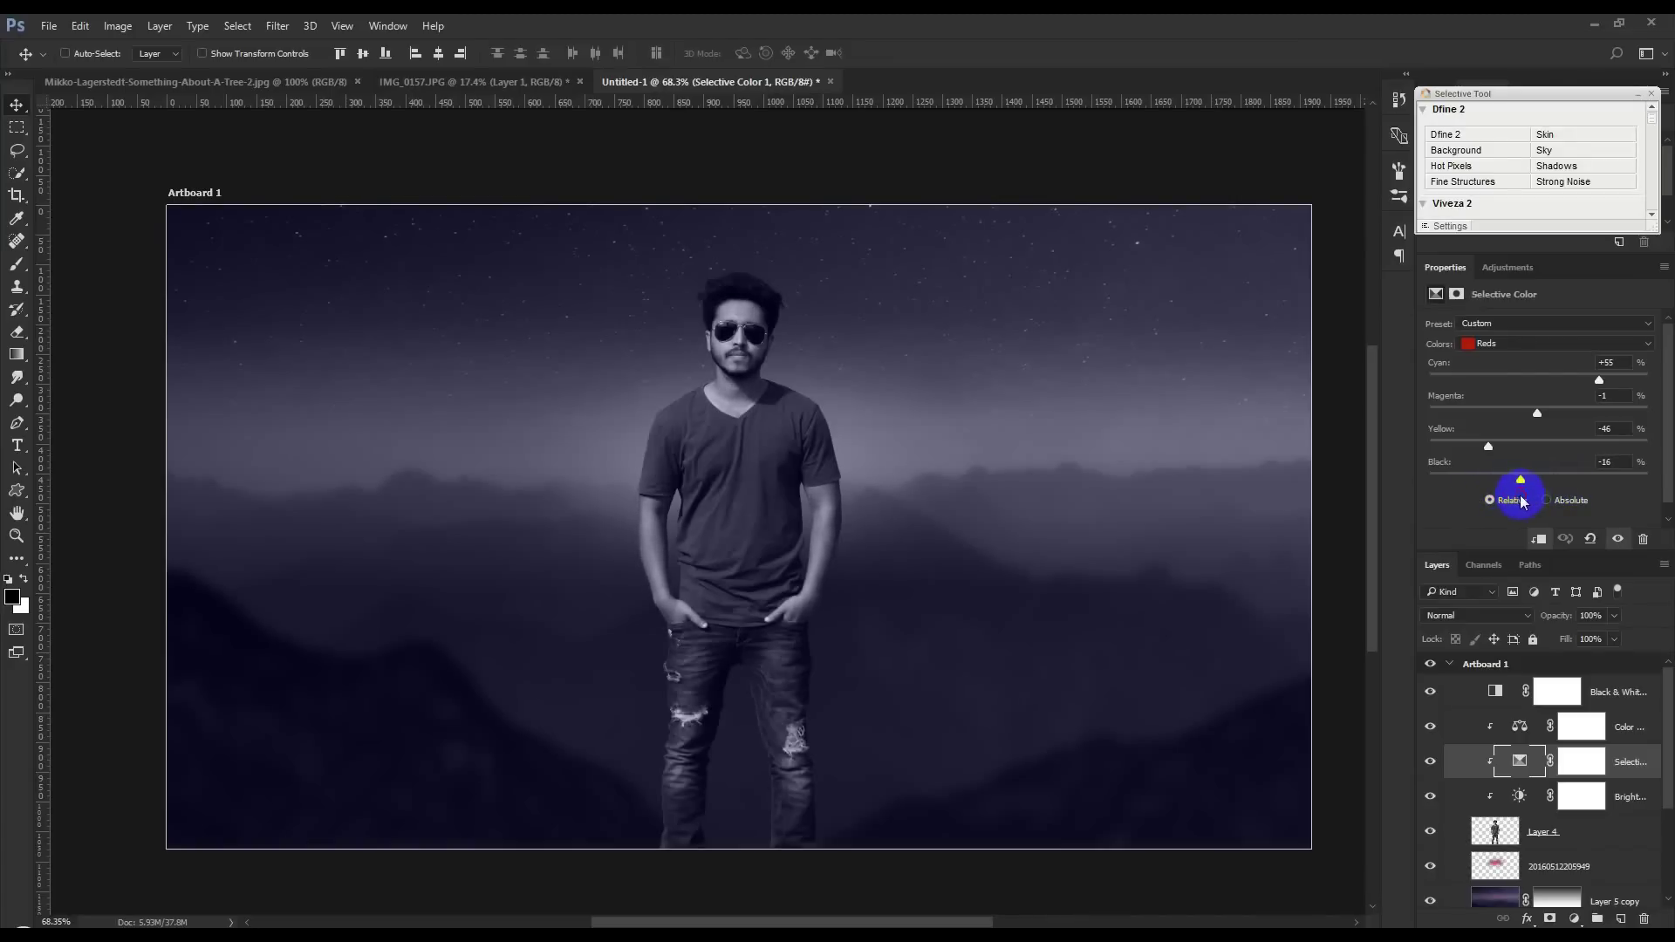
click(1519, 797)
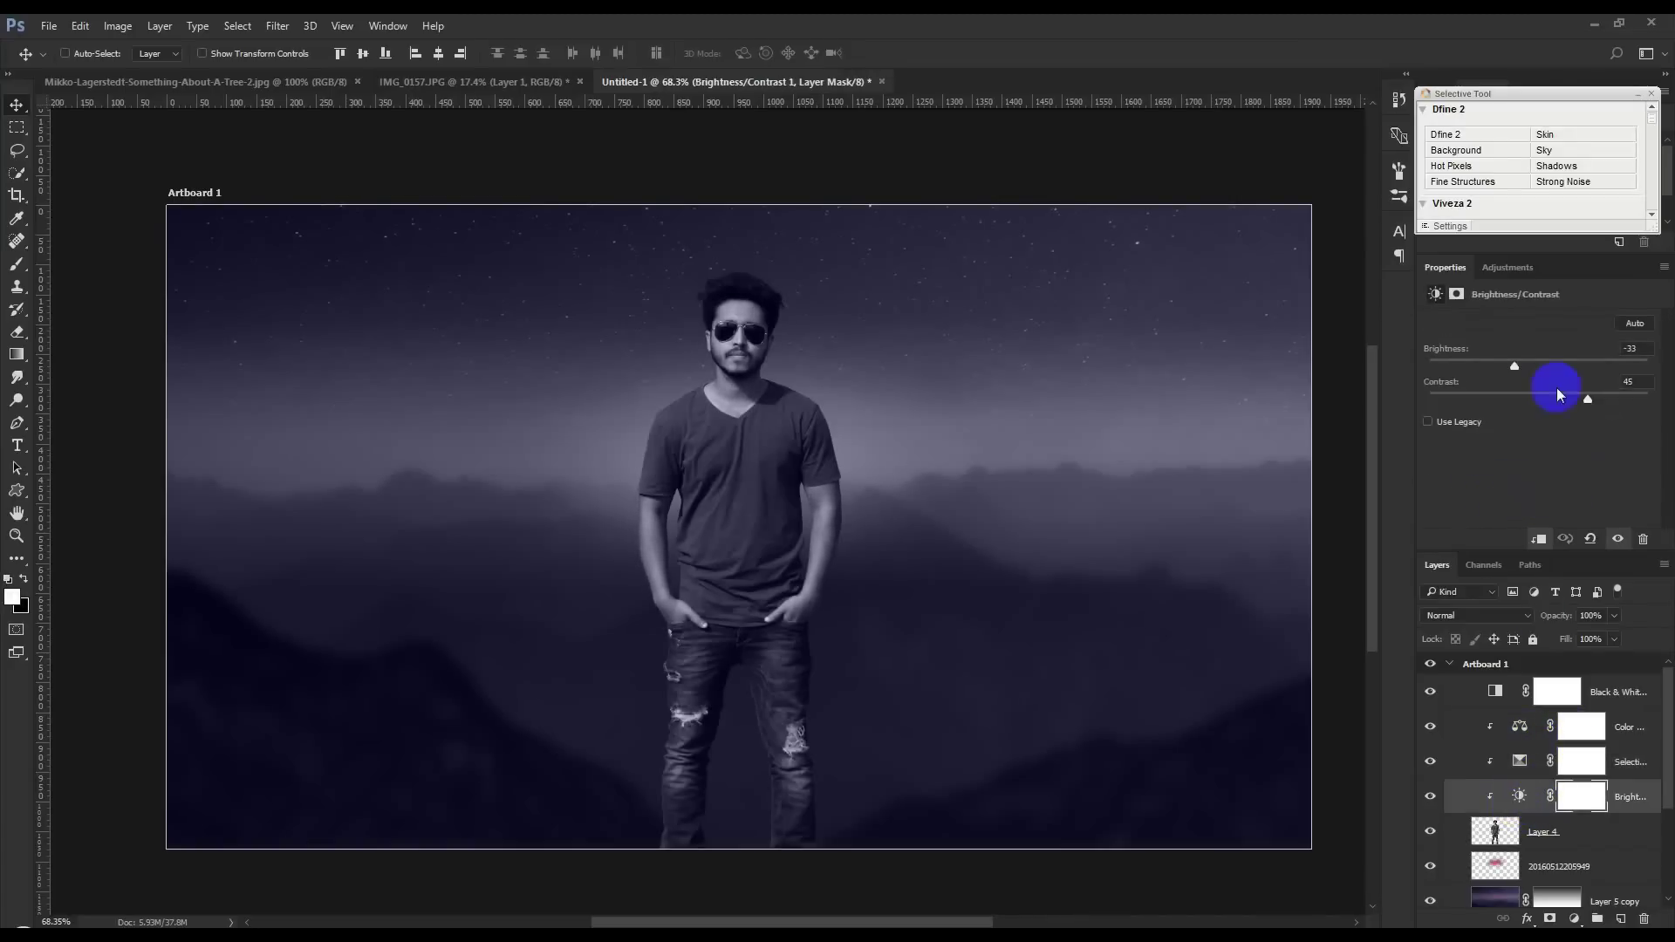
drag(1588, 399, 1662, 404)
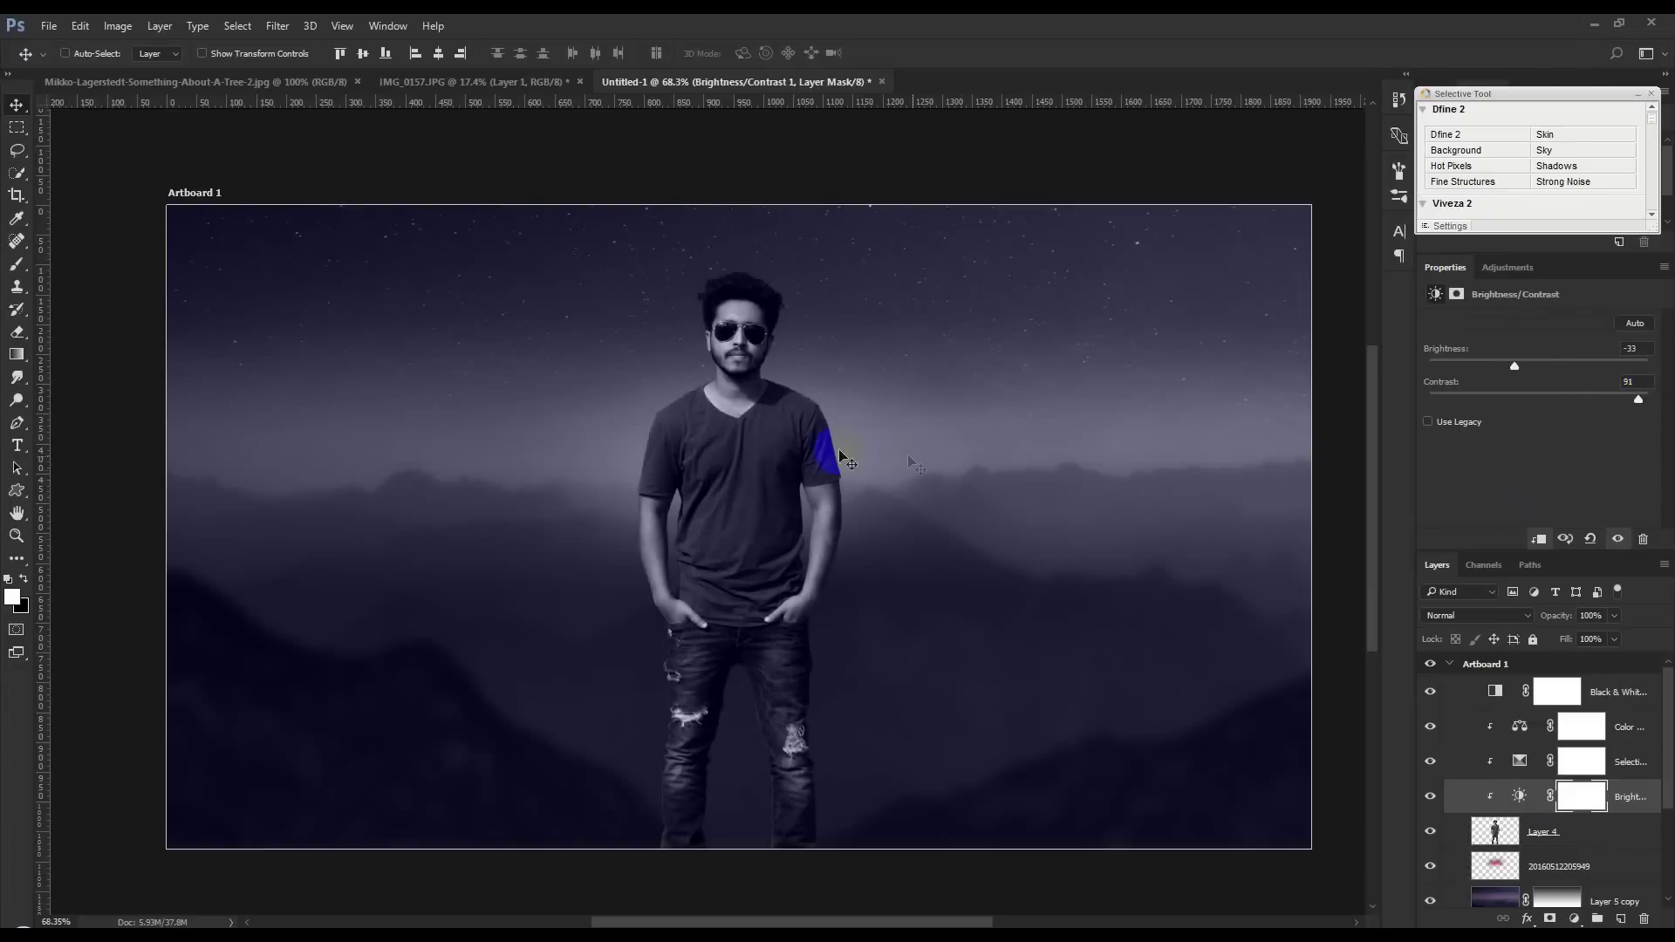
Step: Raise the pink glow layer's opacity back to 100%
click(1536, 867)
drag(1559, 615, 1667, 615)
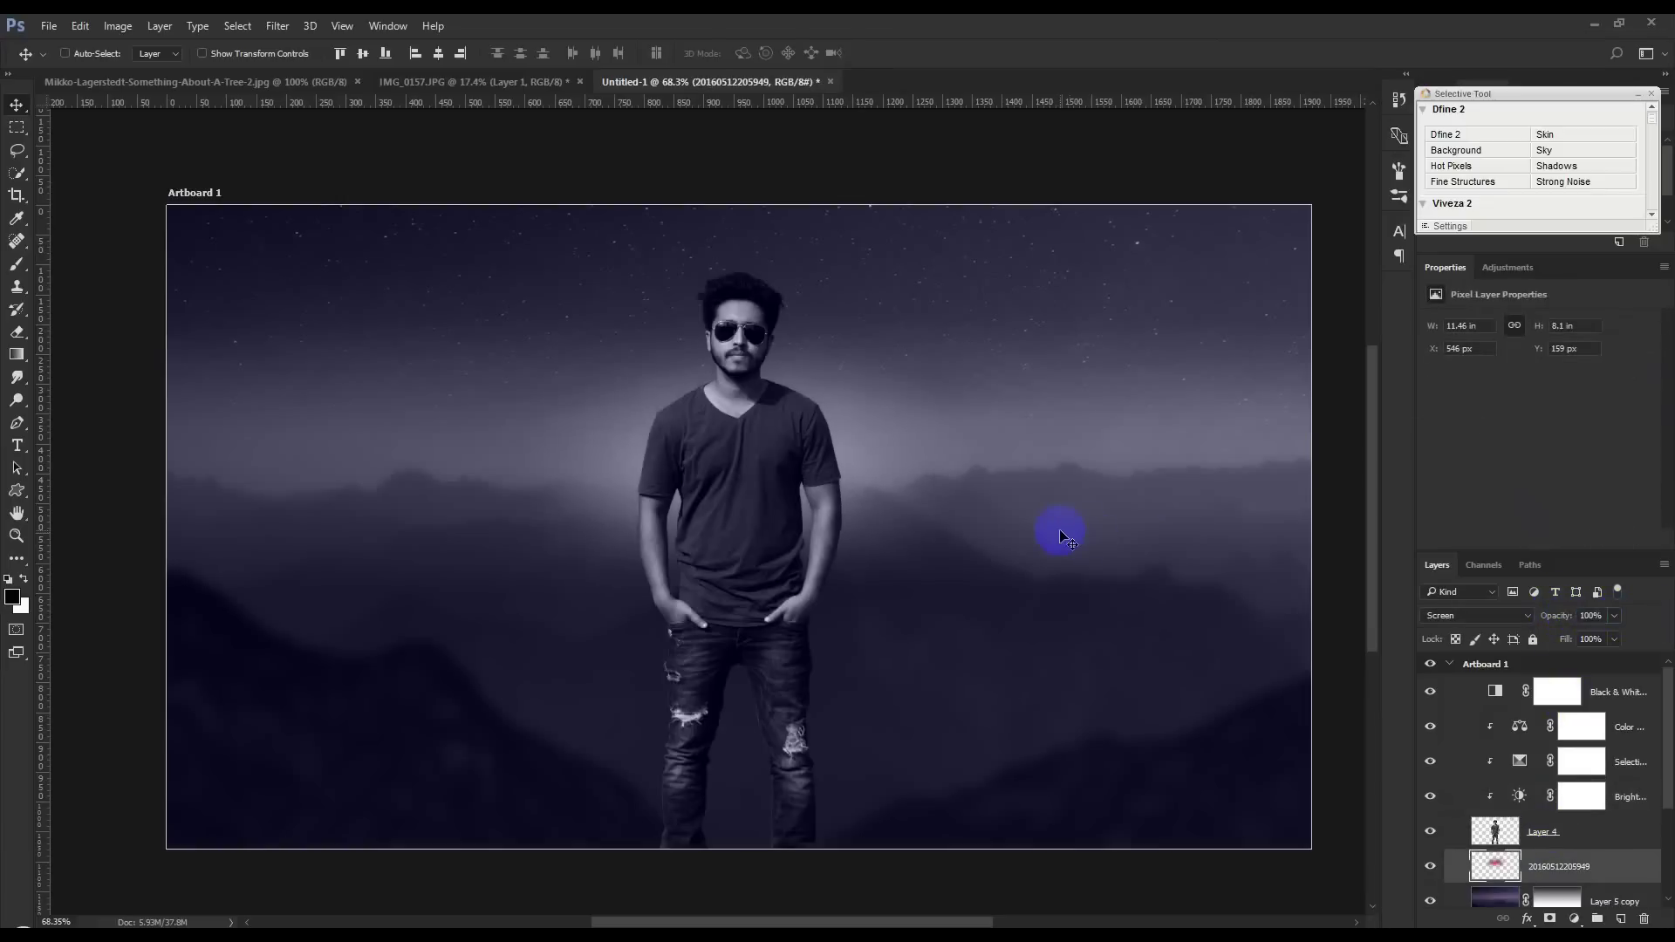
scroll(611, 394, up, 3)
scroll(872, 384, up, 2)
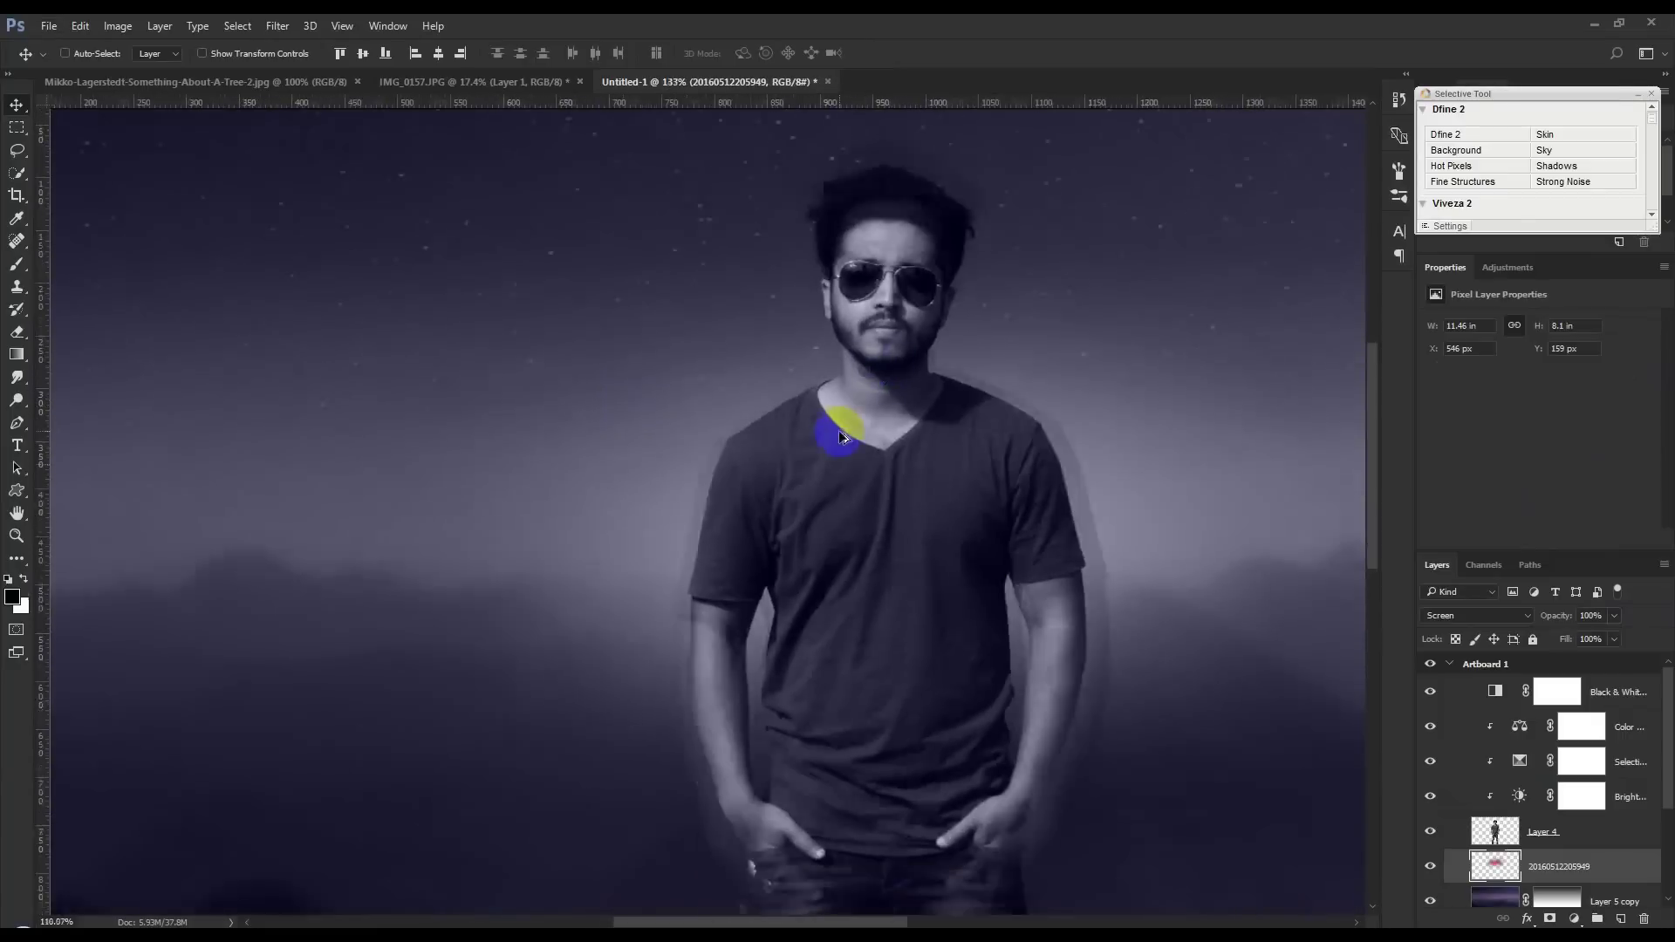
scroll(839, 431, down, 5)
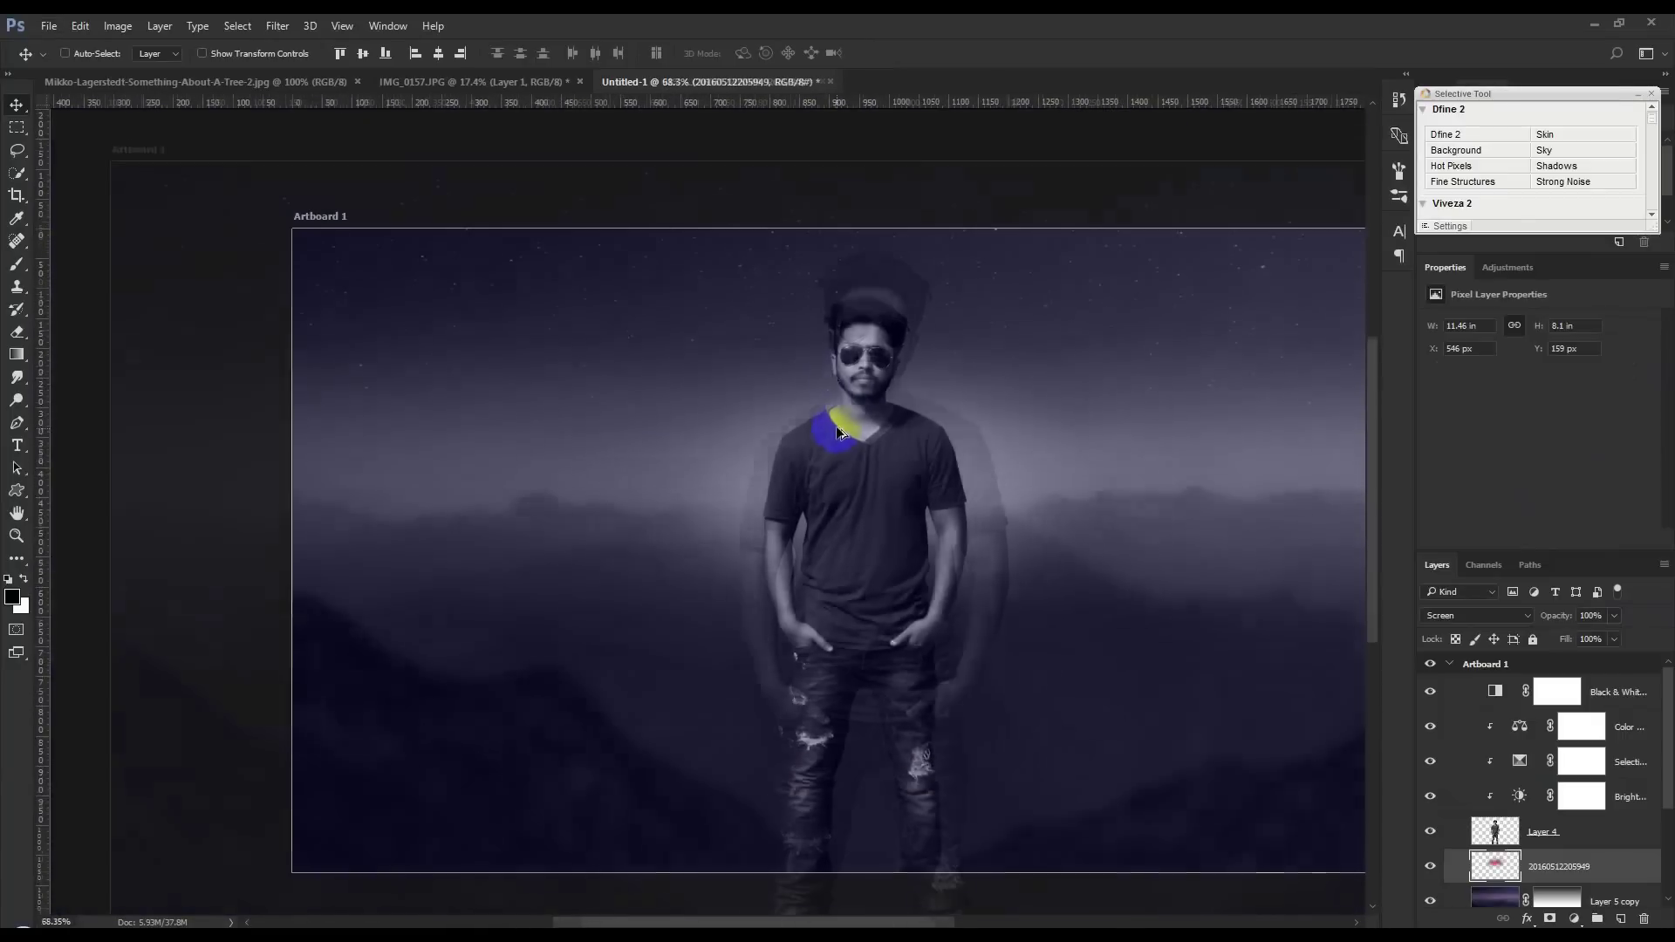
Step: Give Layer 4 an Overlay Inner Glow at 94% opacity and 13 px size
click(1595, 844)
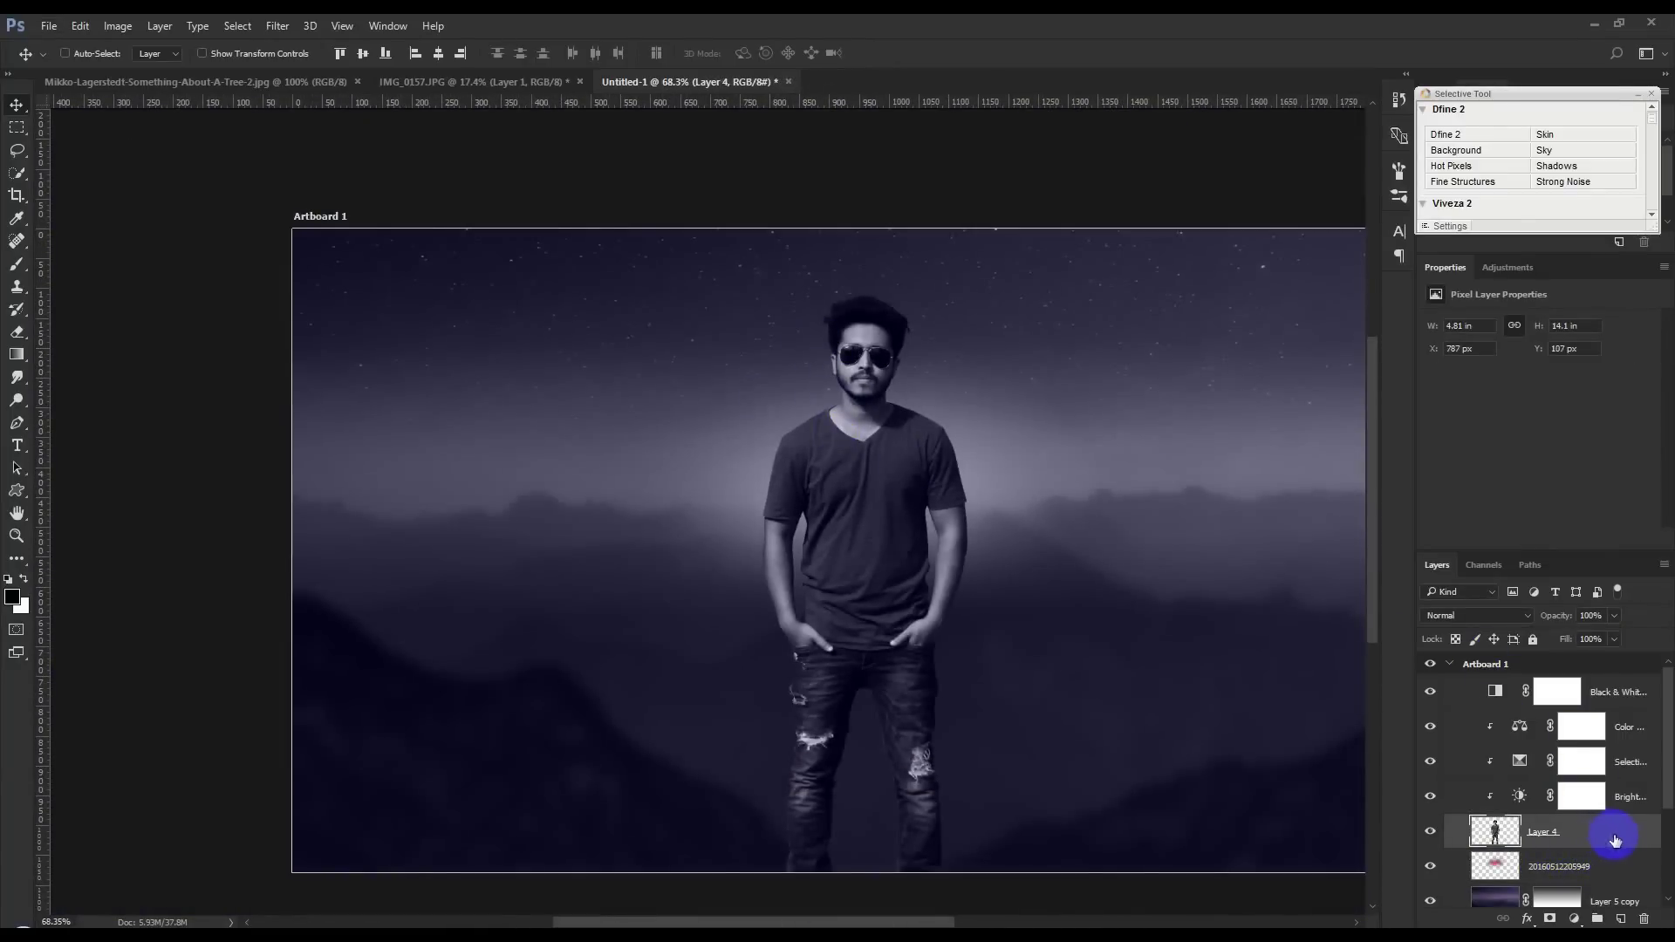
double_click(1621, 842)
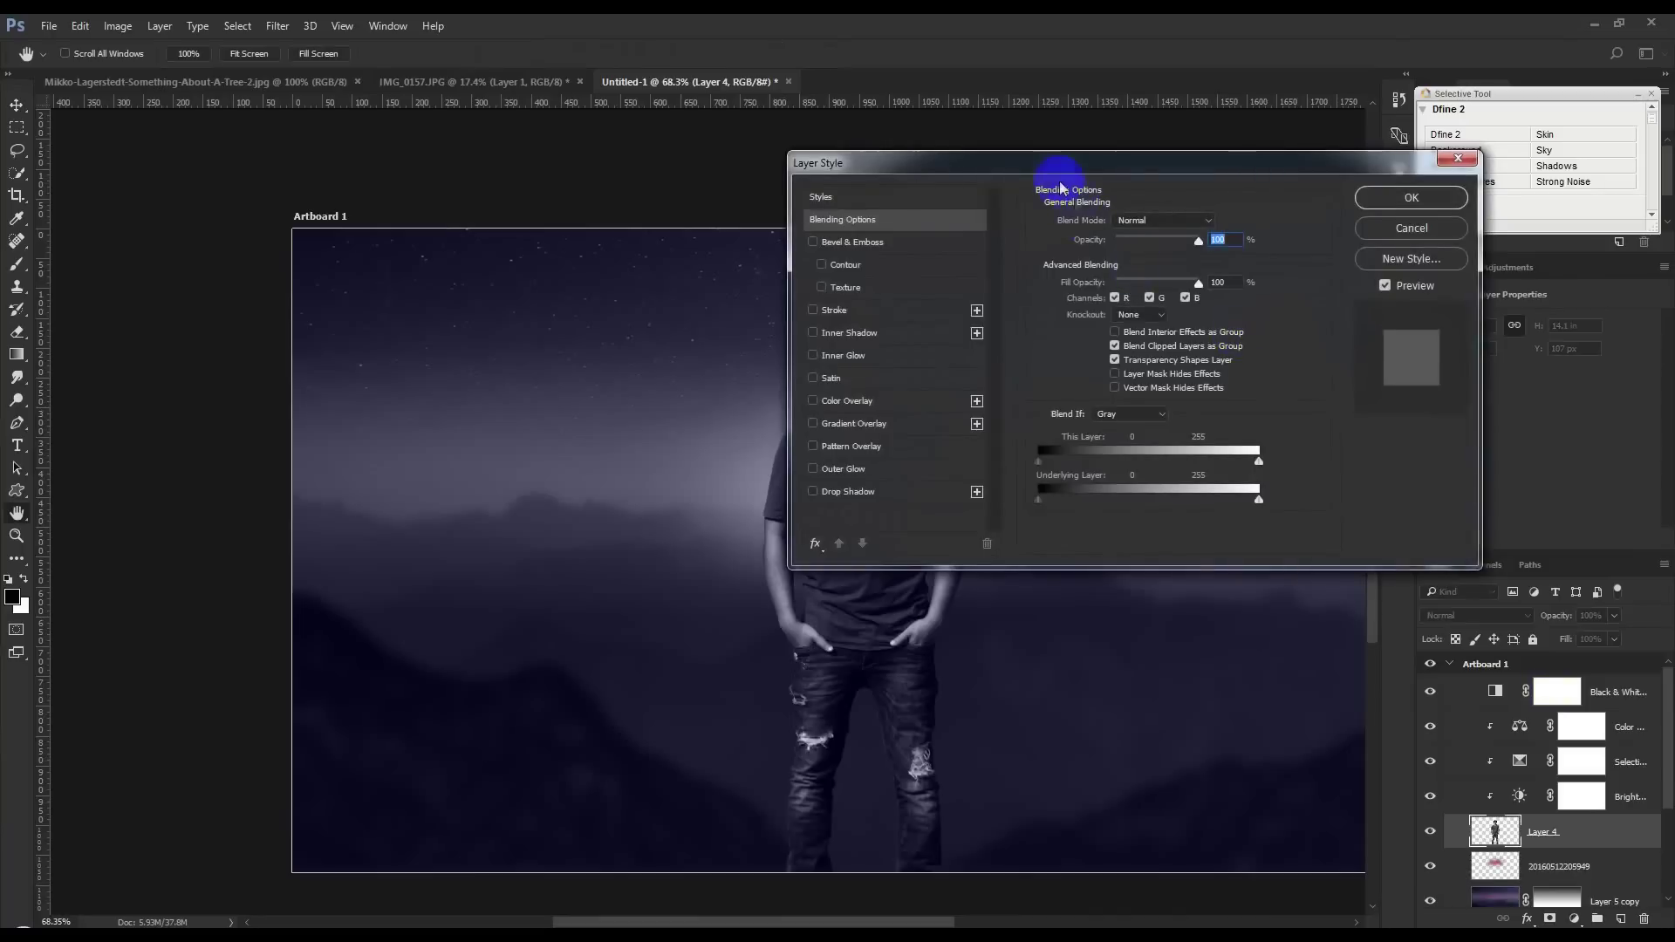
drag(1073, 162, 1182, 162)
click(961, 357)
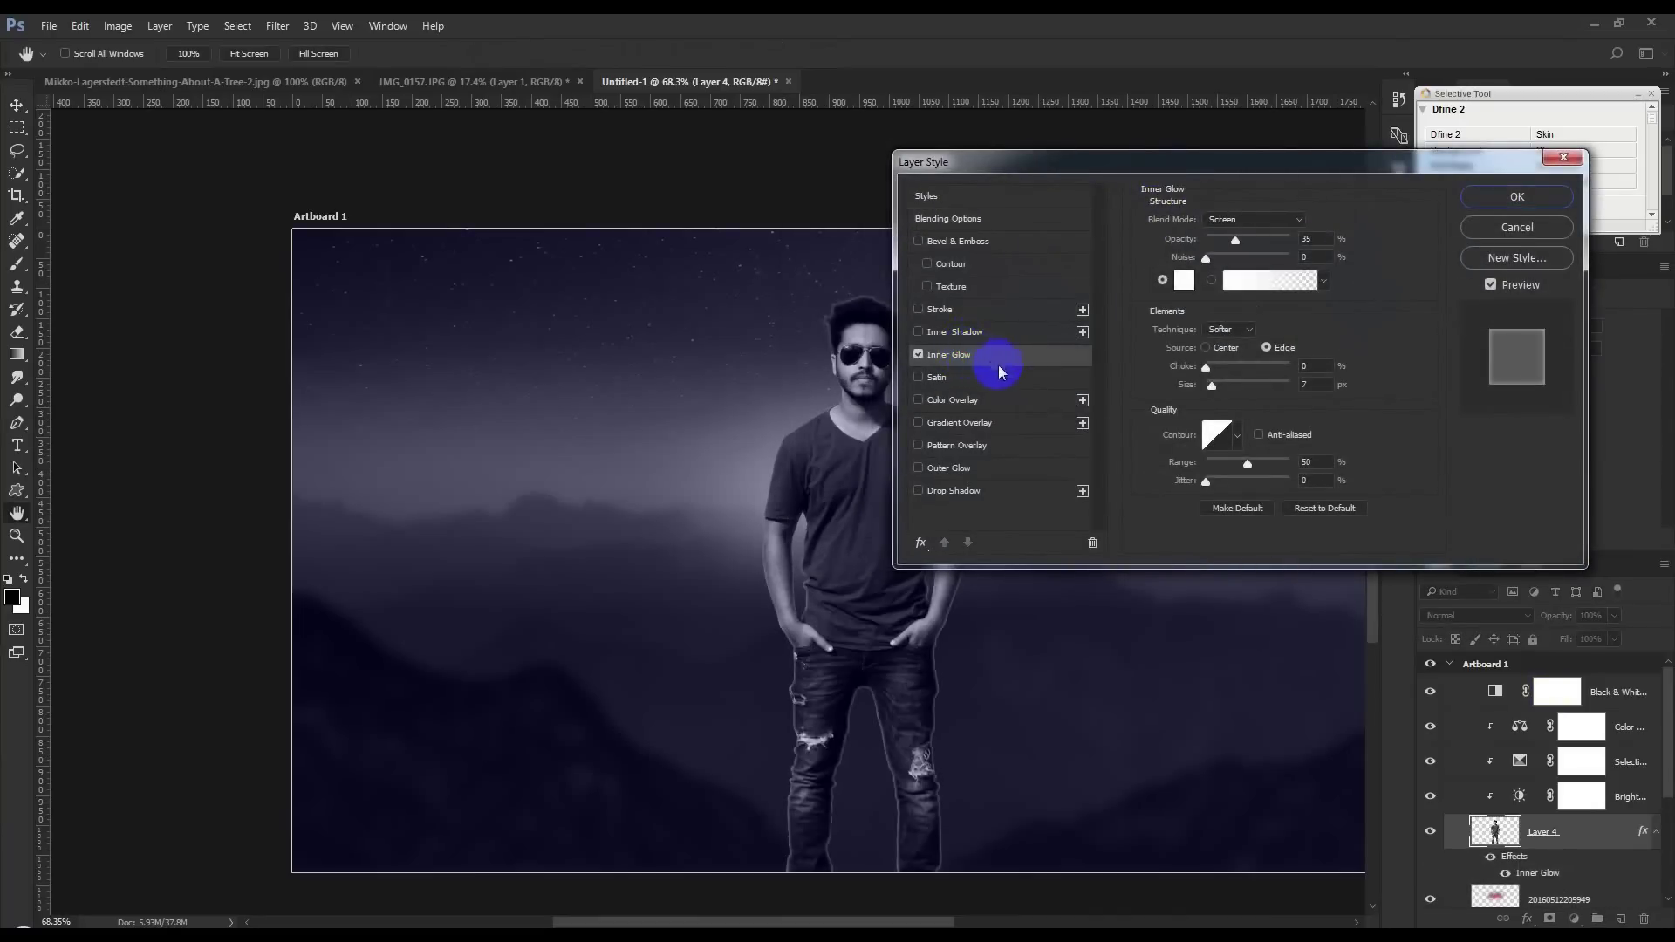
drag(1211, 385, 1207, 384)
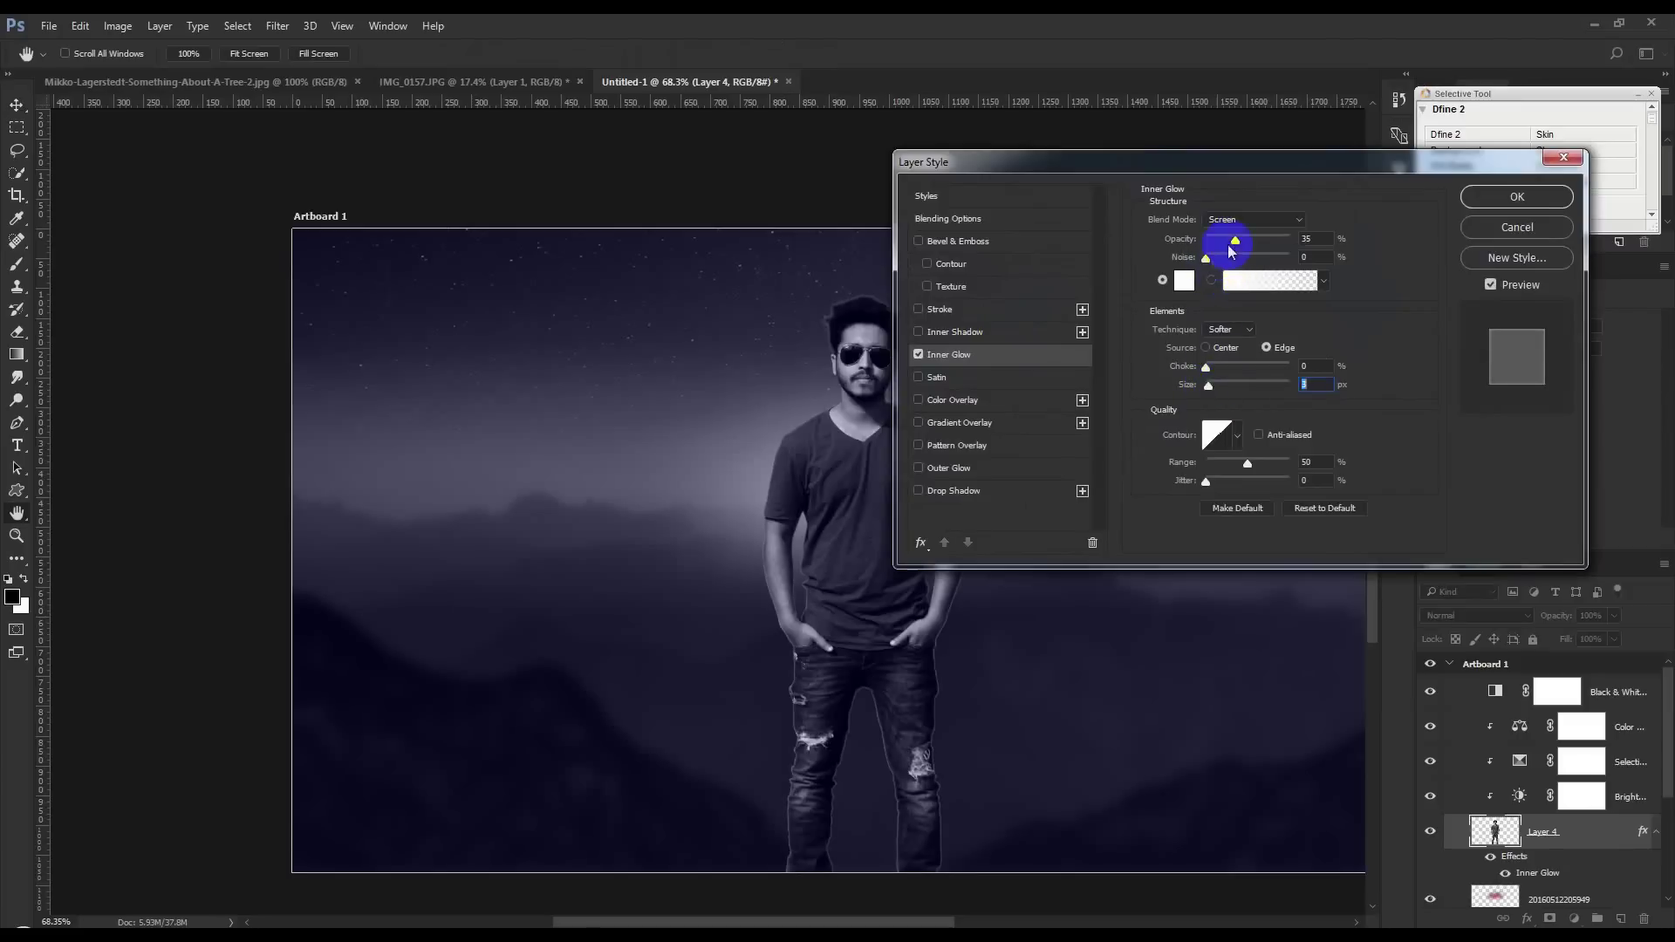
click(1214, 367)
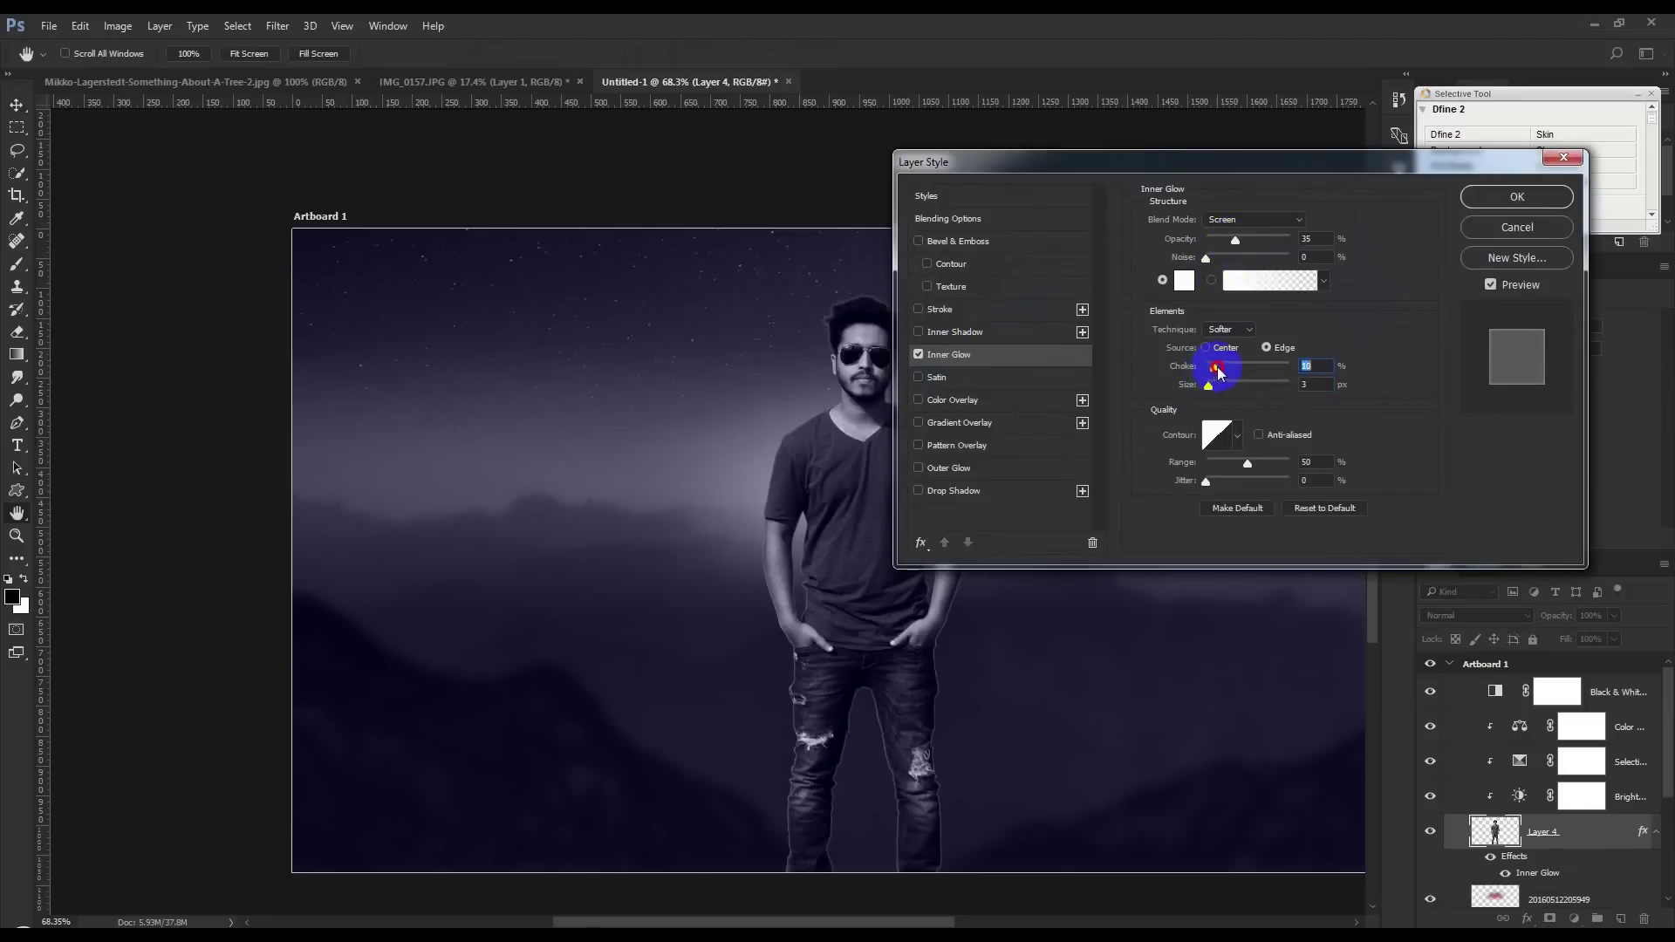
drag(1209, 387, 1213, 387)
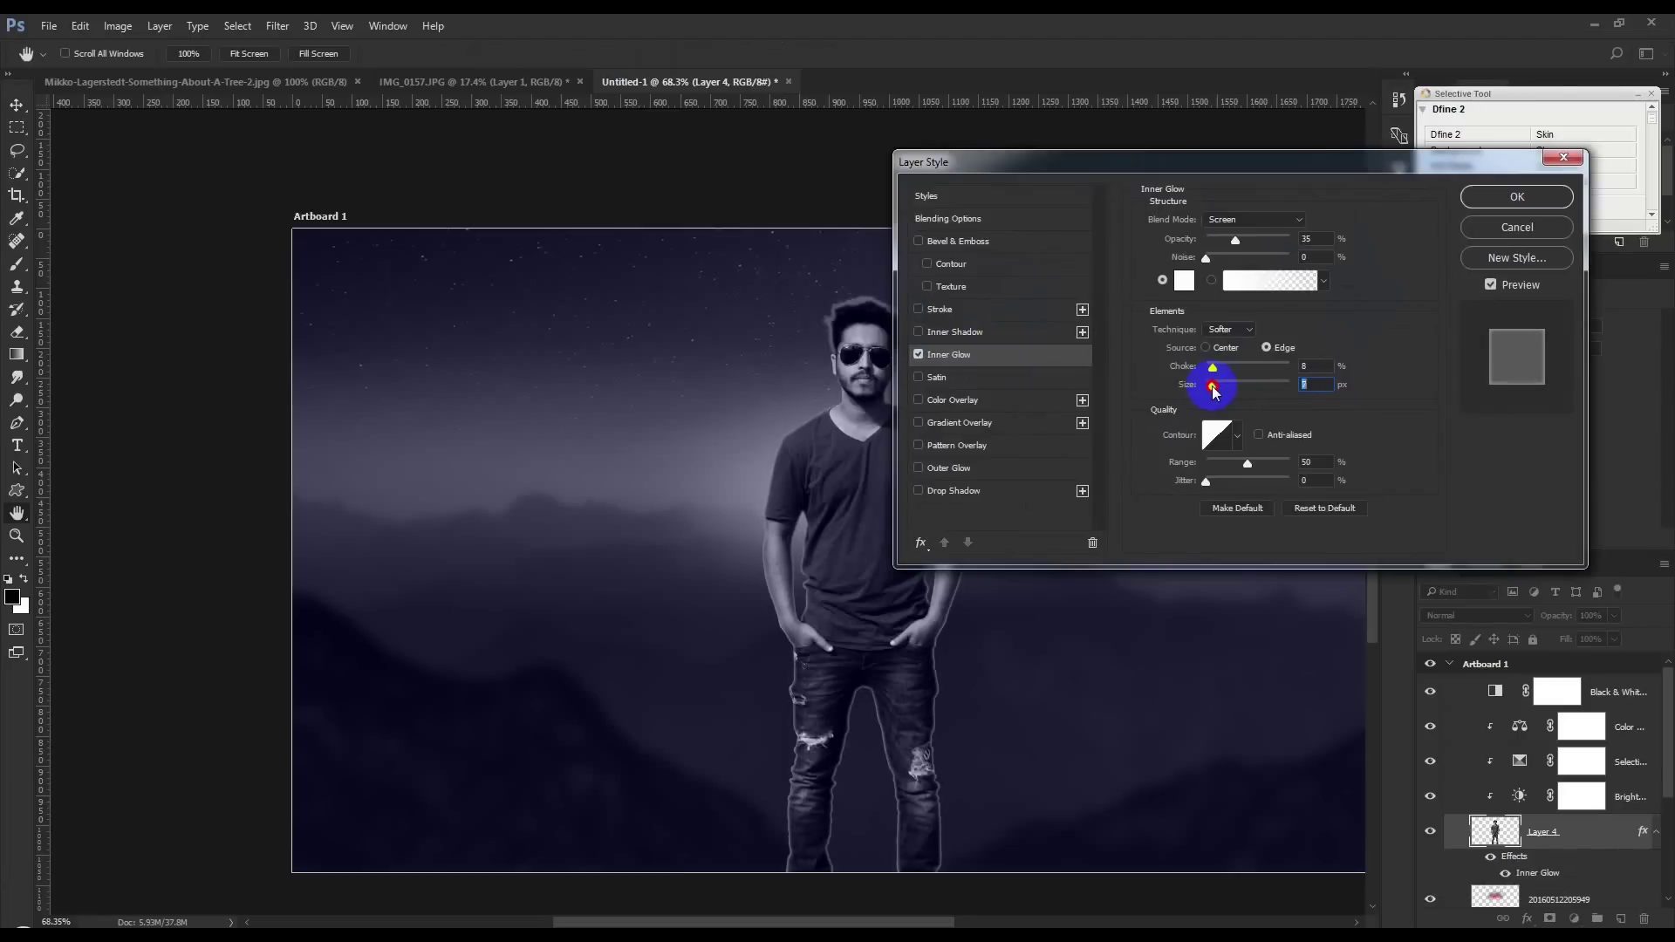
click(1226, 219)
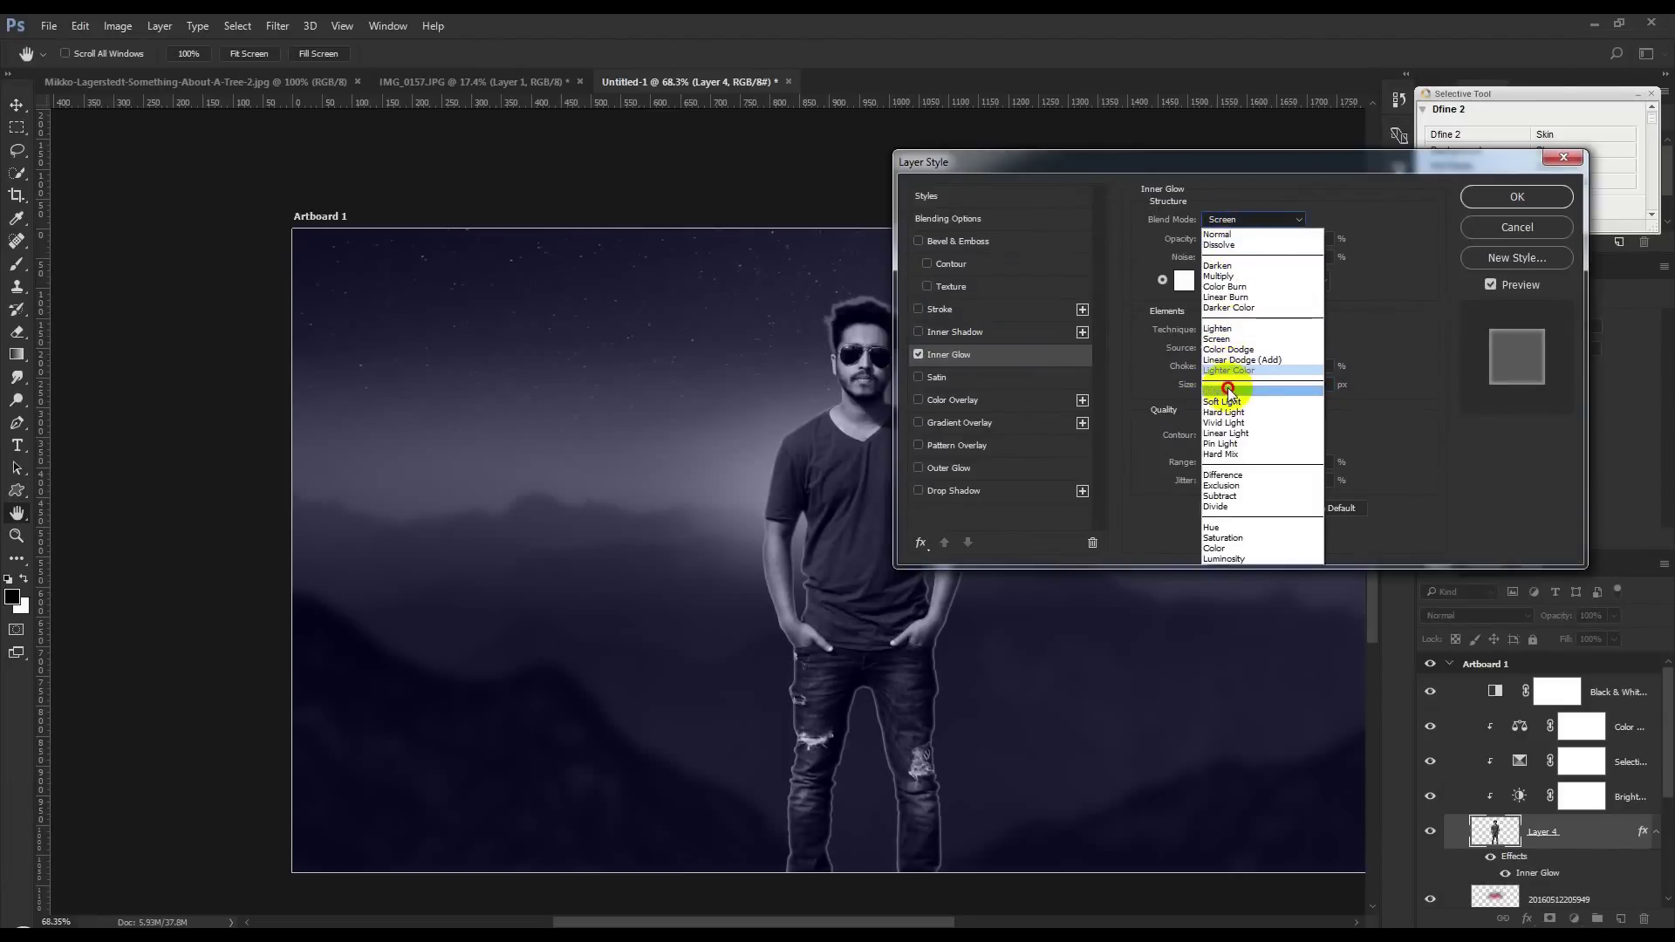
click(1228, 390)
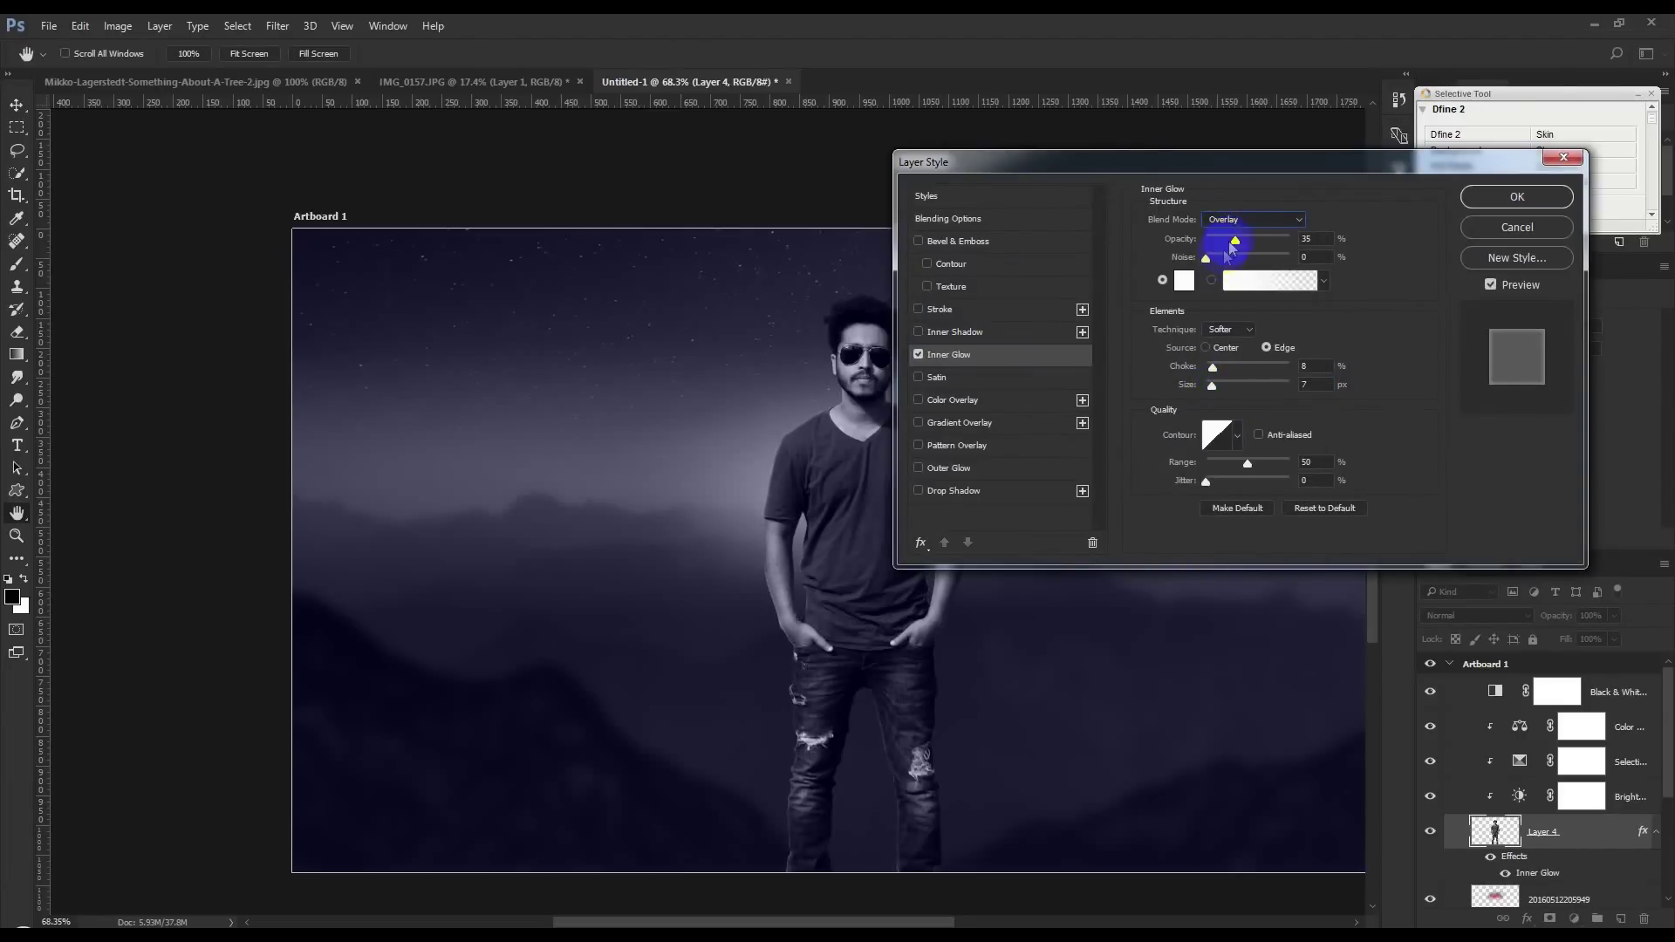
drag(1270, 247, 1284, 241)
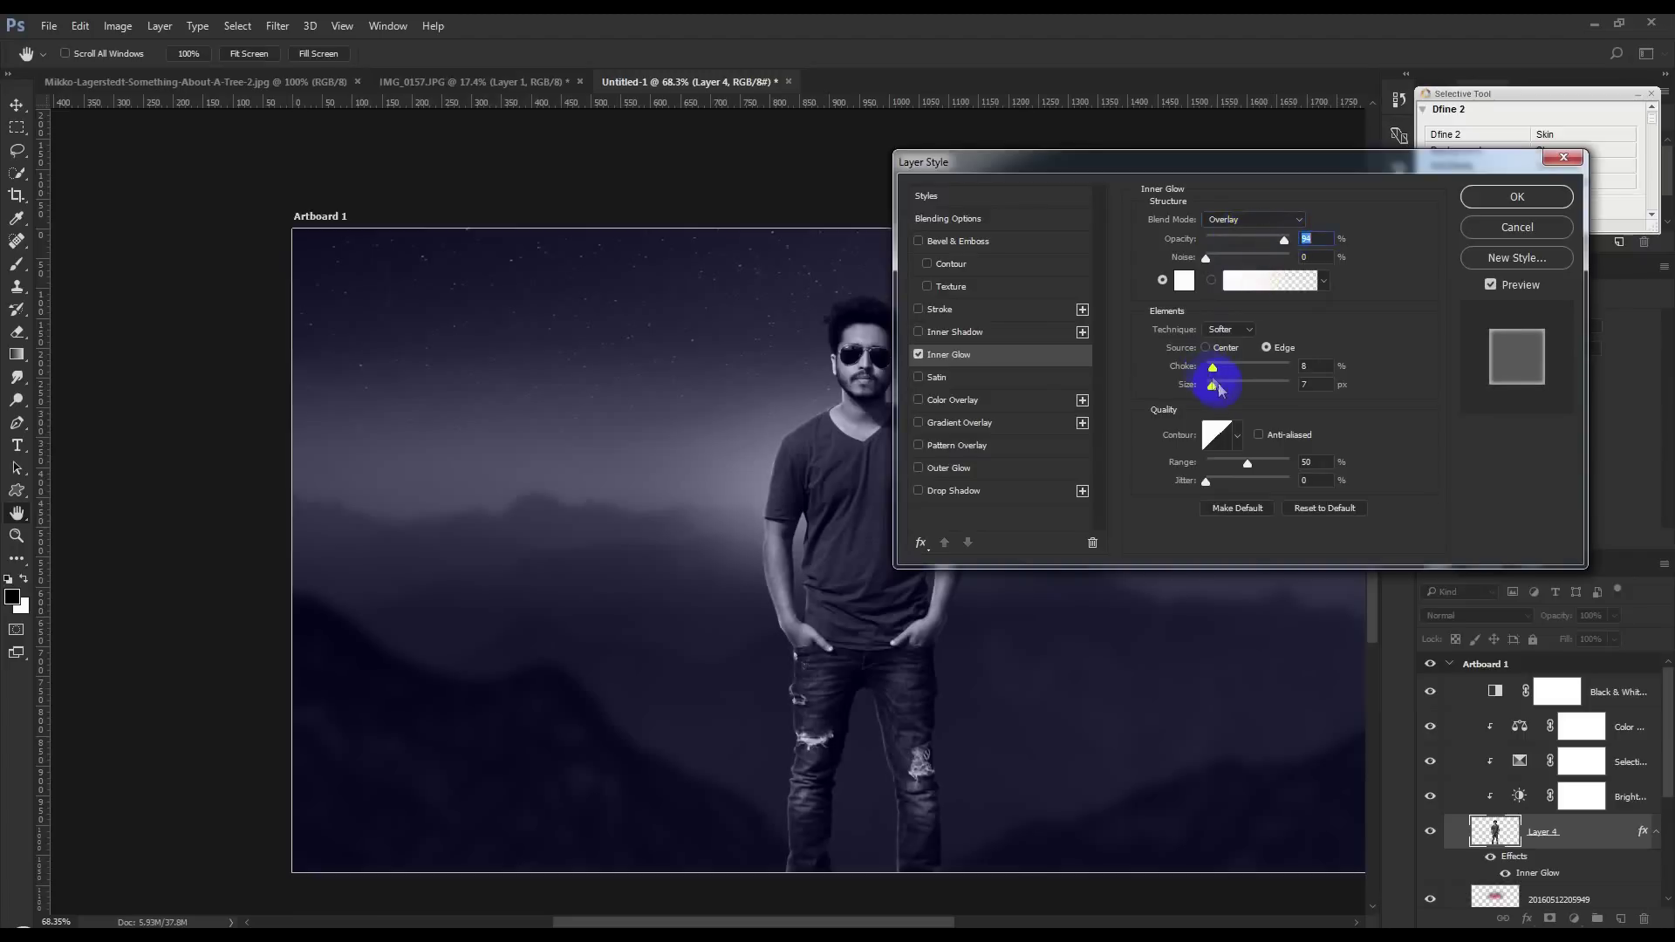
drag(1215, 390, 1219, 392)
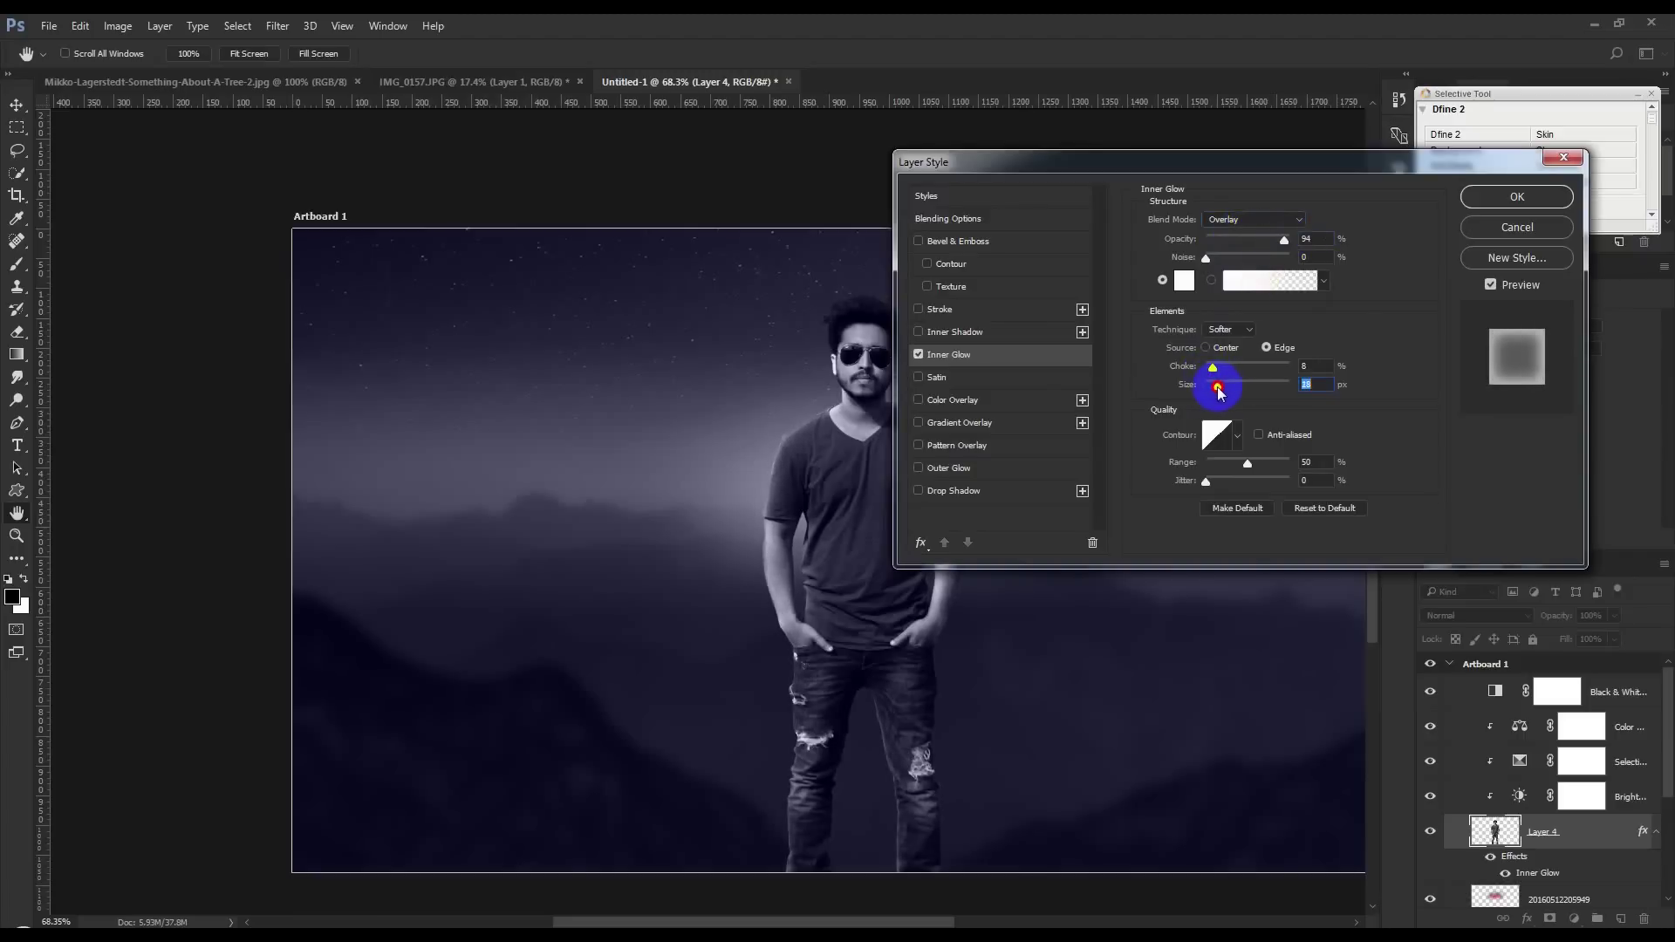
click(1517, 197)
Step: Toggle the inner glow and the man's layer off and on to compare the result
scroll(916, 483, up, 1)
scroll(916, 483, up, 1)
scroll(916, 478, down, 2)
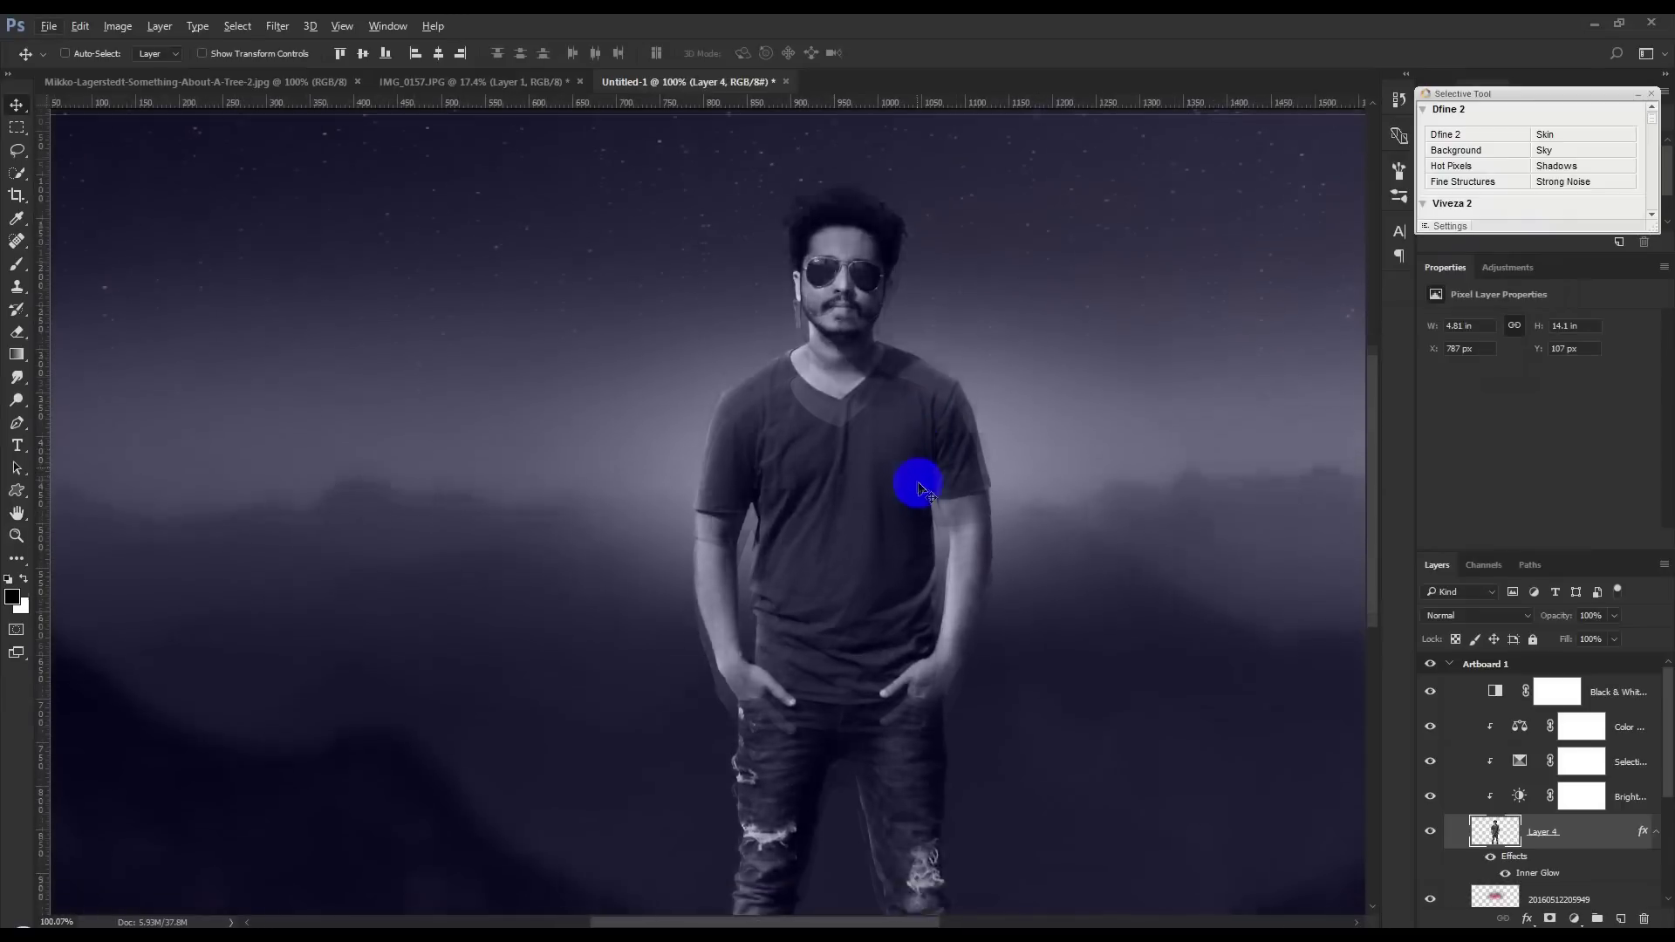
scroll(916, 484, down, 3)
click(1492, 857)
click(1492, 858)
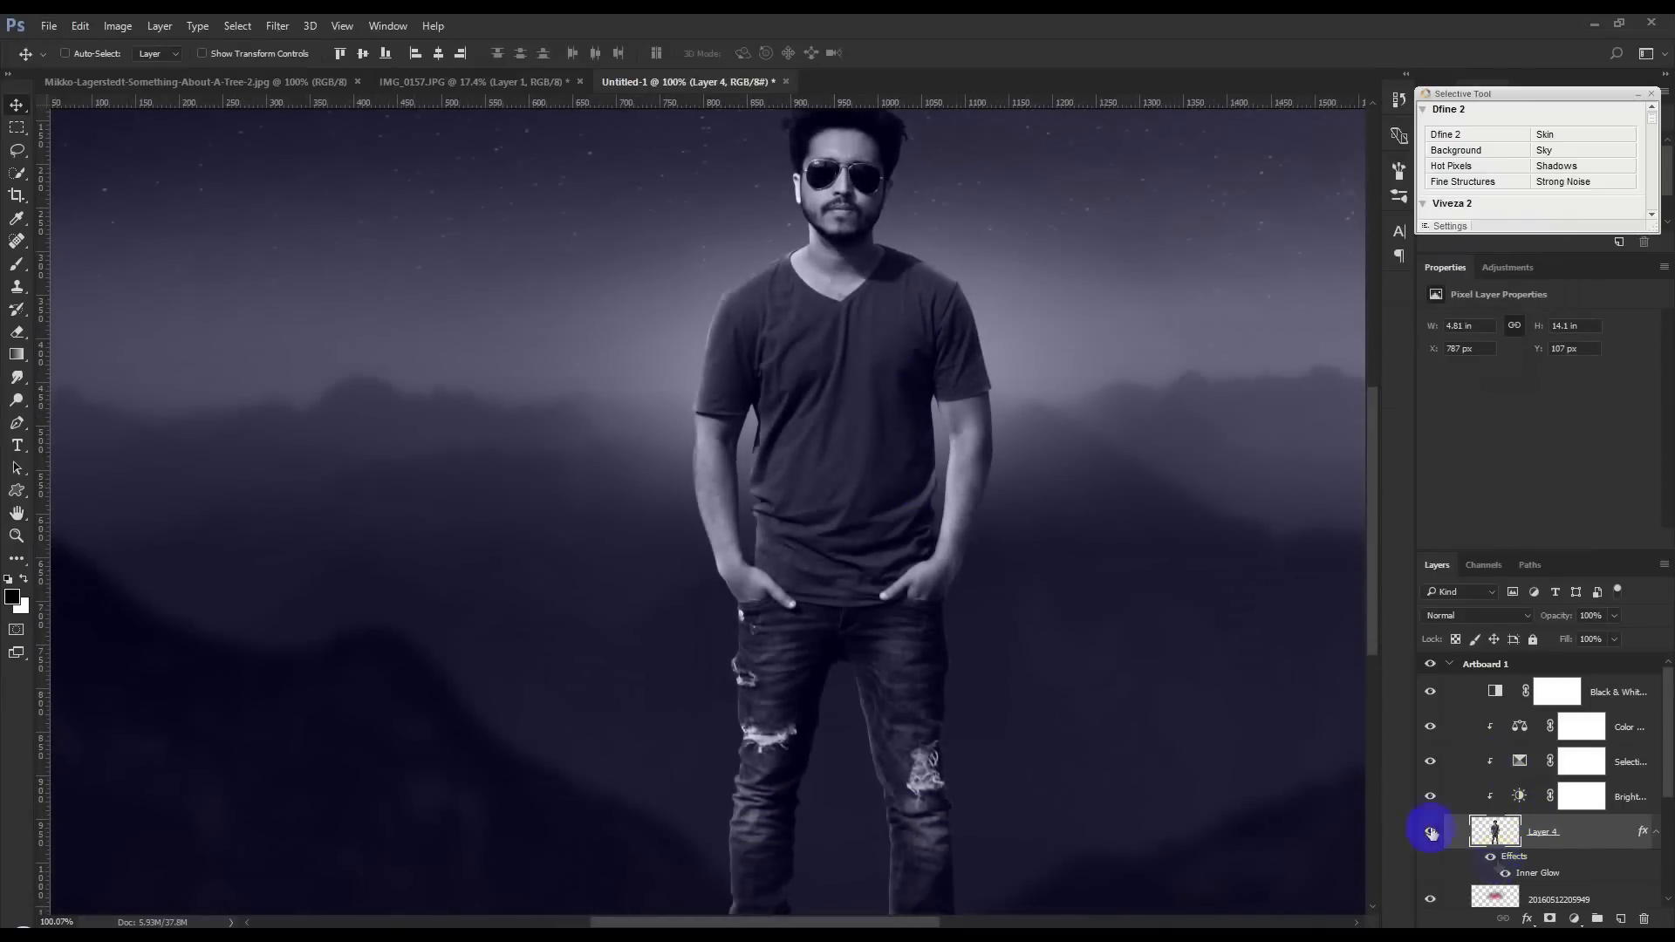
drag(1218, 731, 1129, 532)
alt+scroll(774, 486, up, 2)
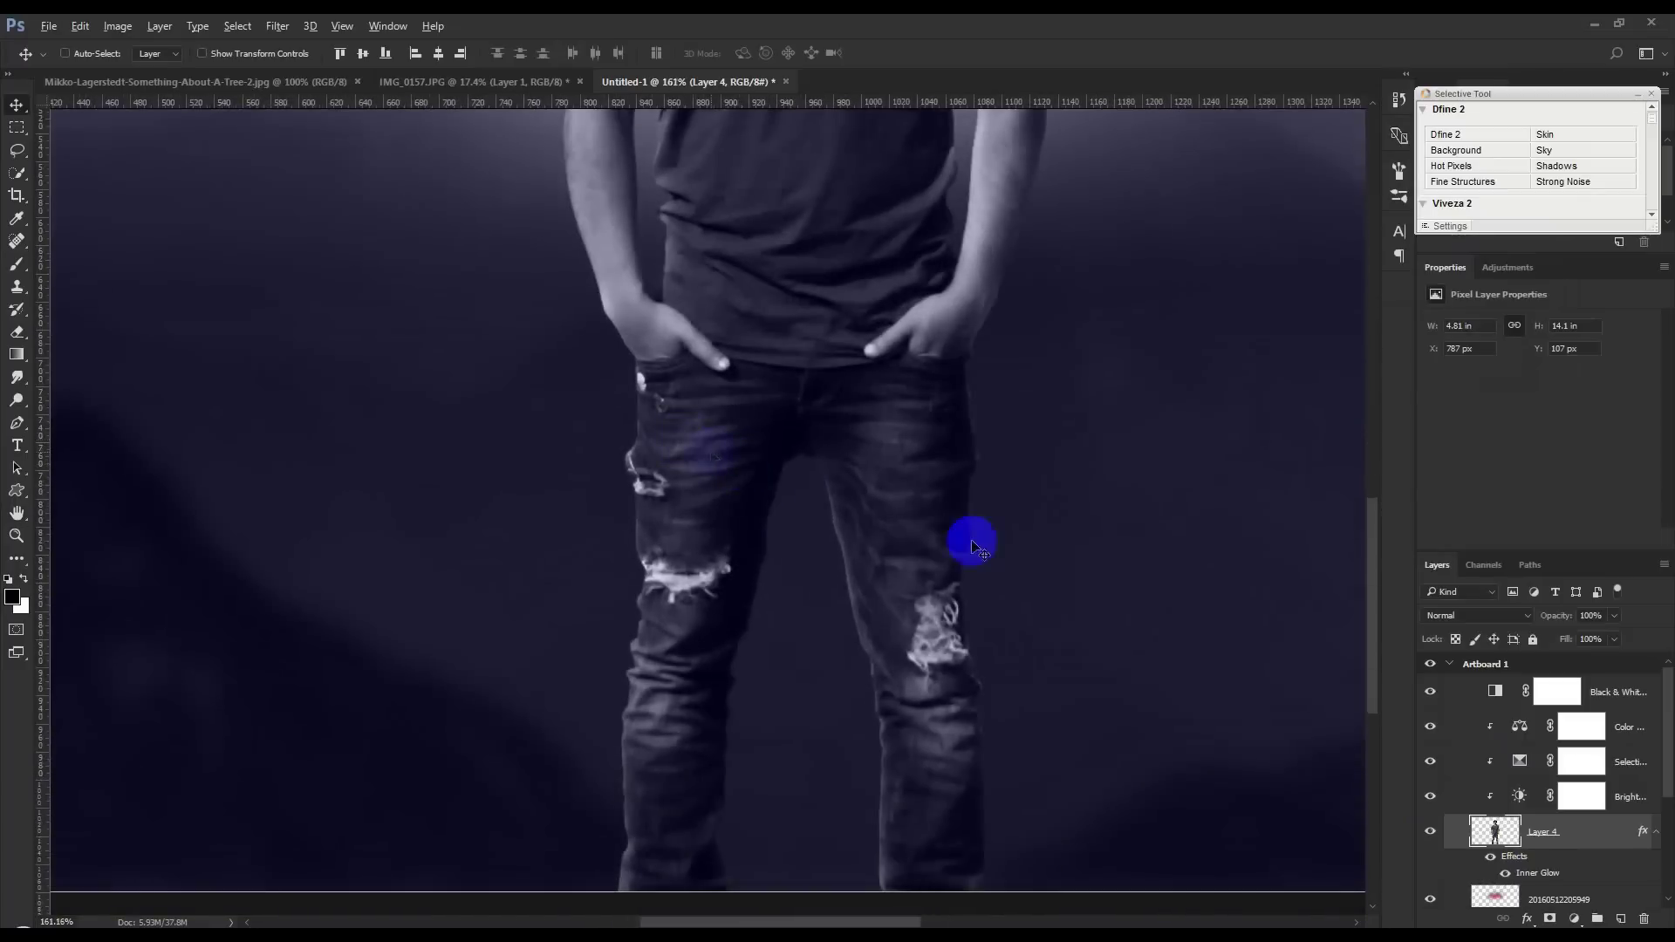
click(1431, 835)
click(1491, 857)
alt+scroll(563, 438, down, 3)
alt+scroll(574, 435, down, 2)
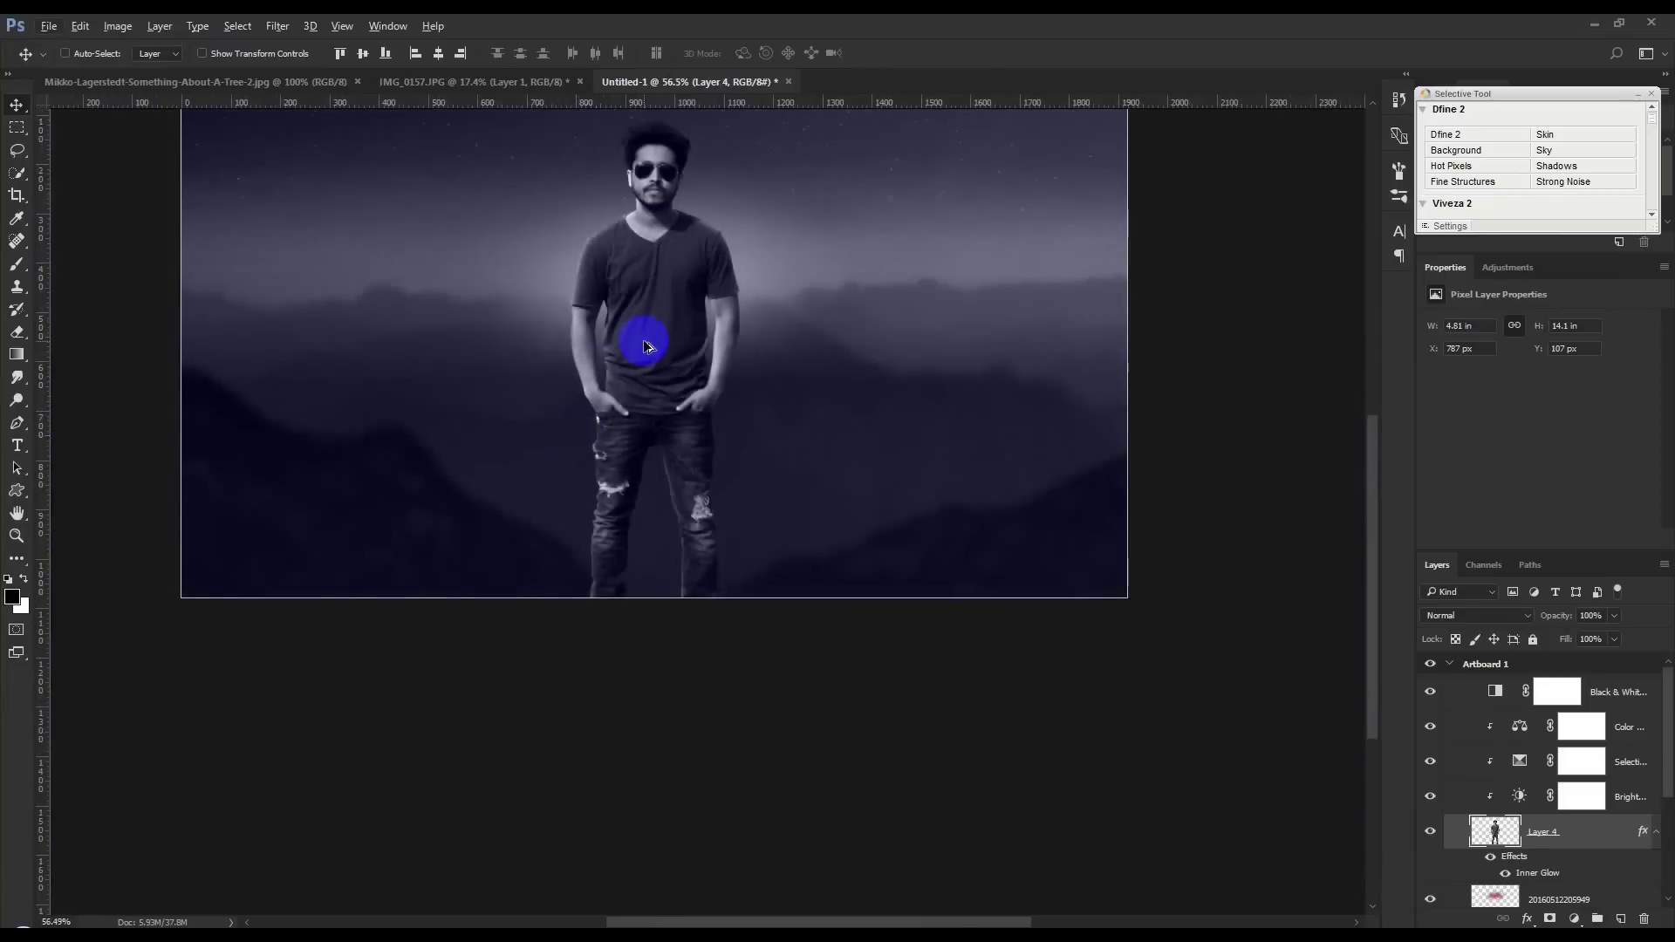
scroll(644, 346, up, 1)
alt+scroll(643, 332, up, 1)
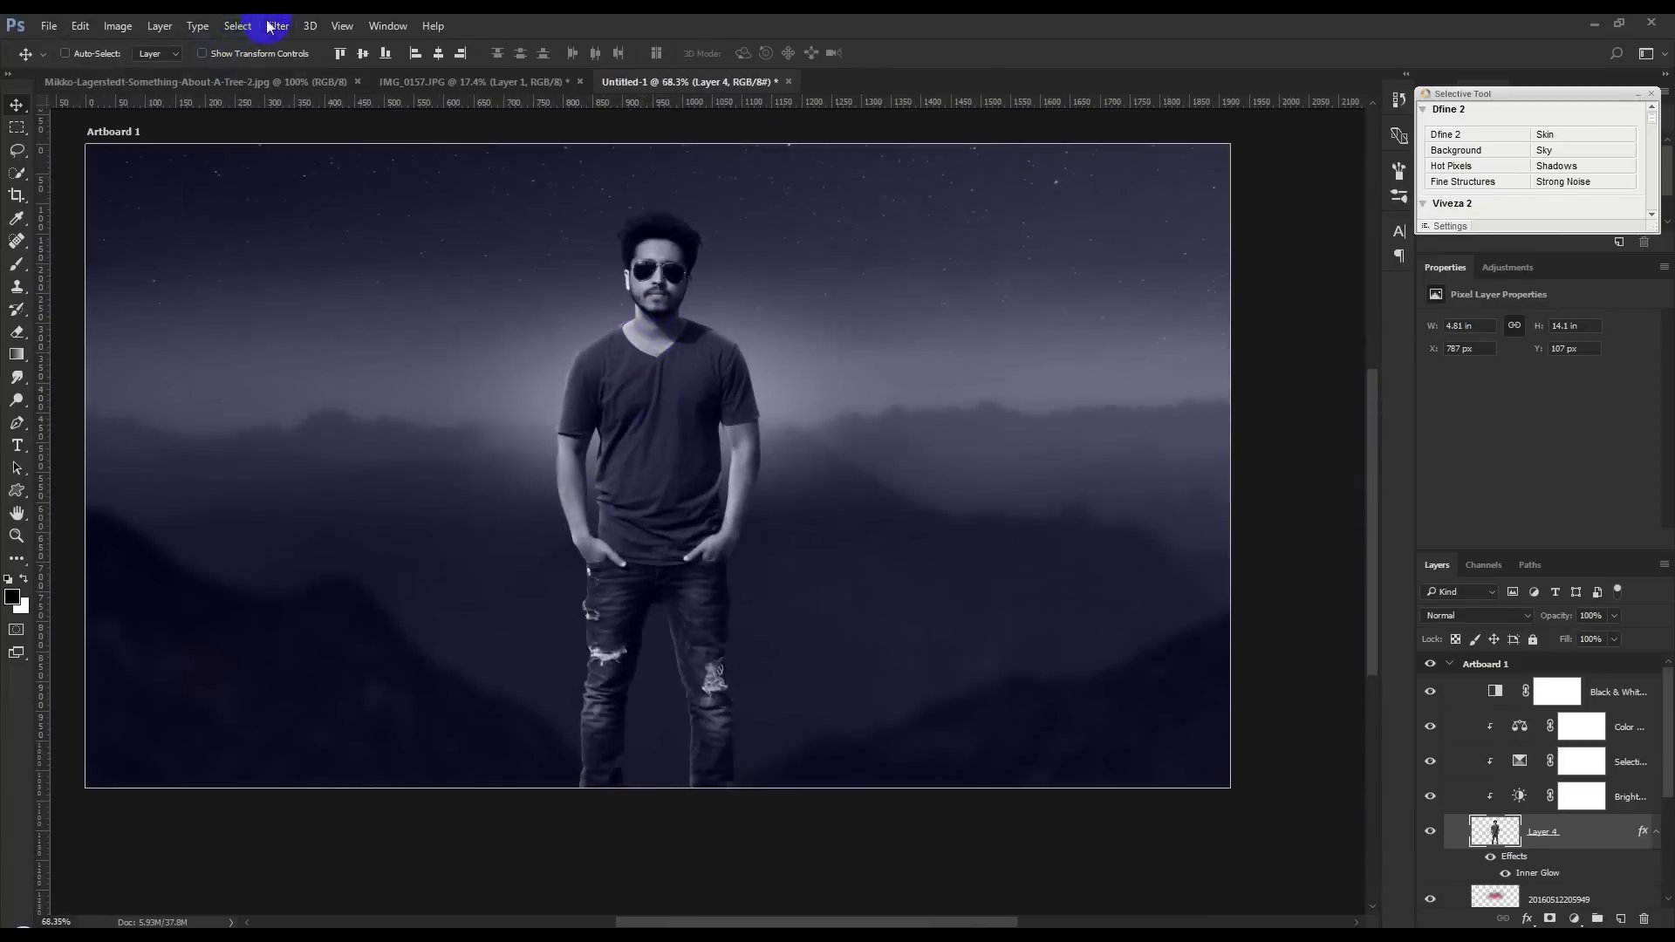
click(160, 25)
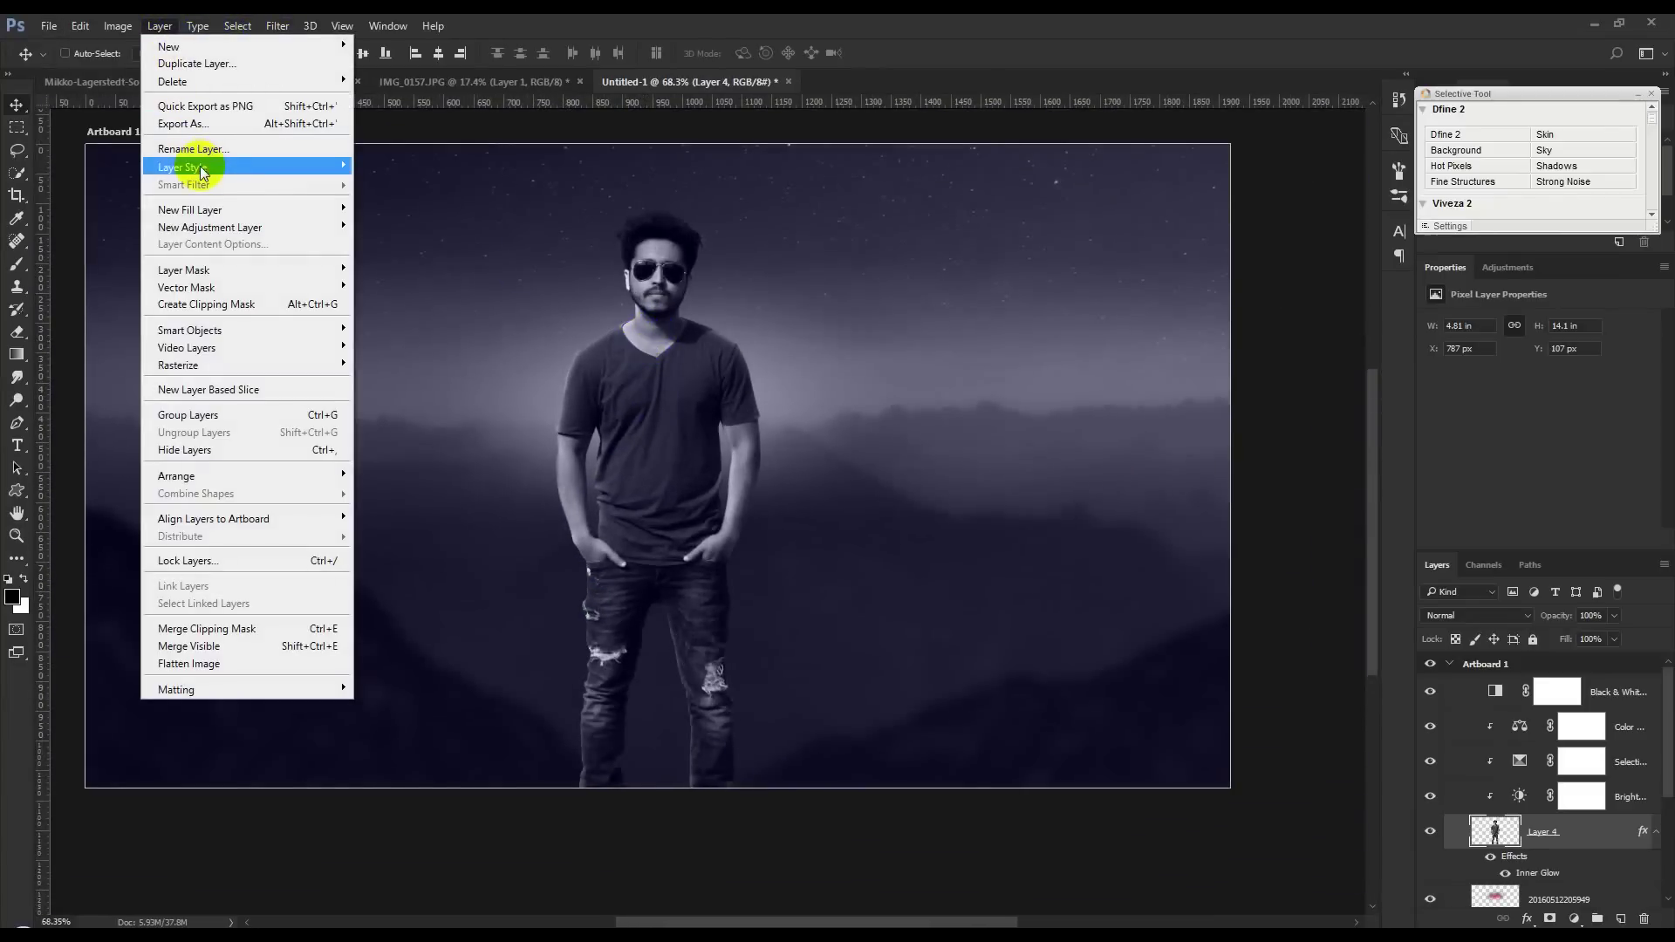
Step: Convert the man's Inner Glow effect into its own separate layer
click(443, 434)
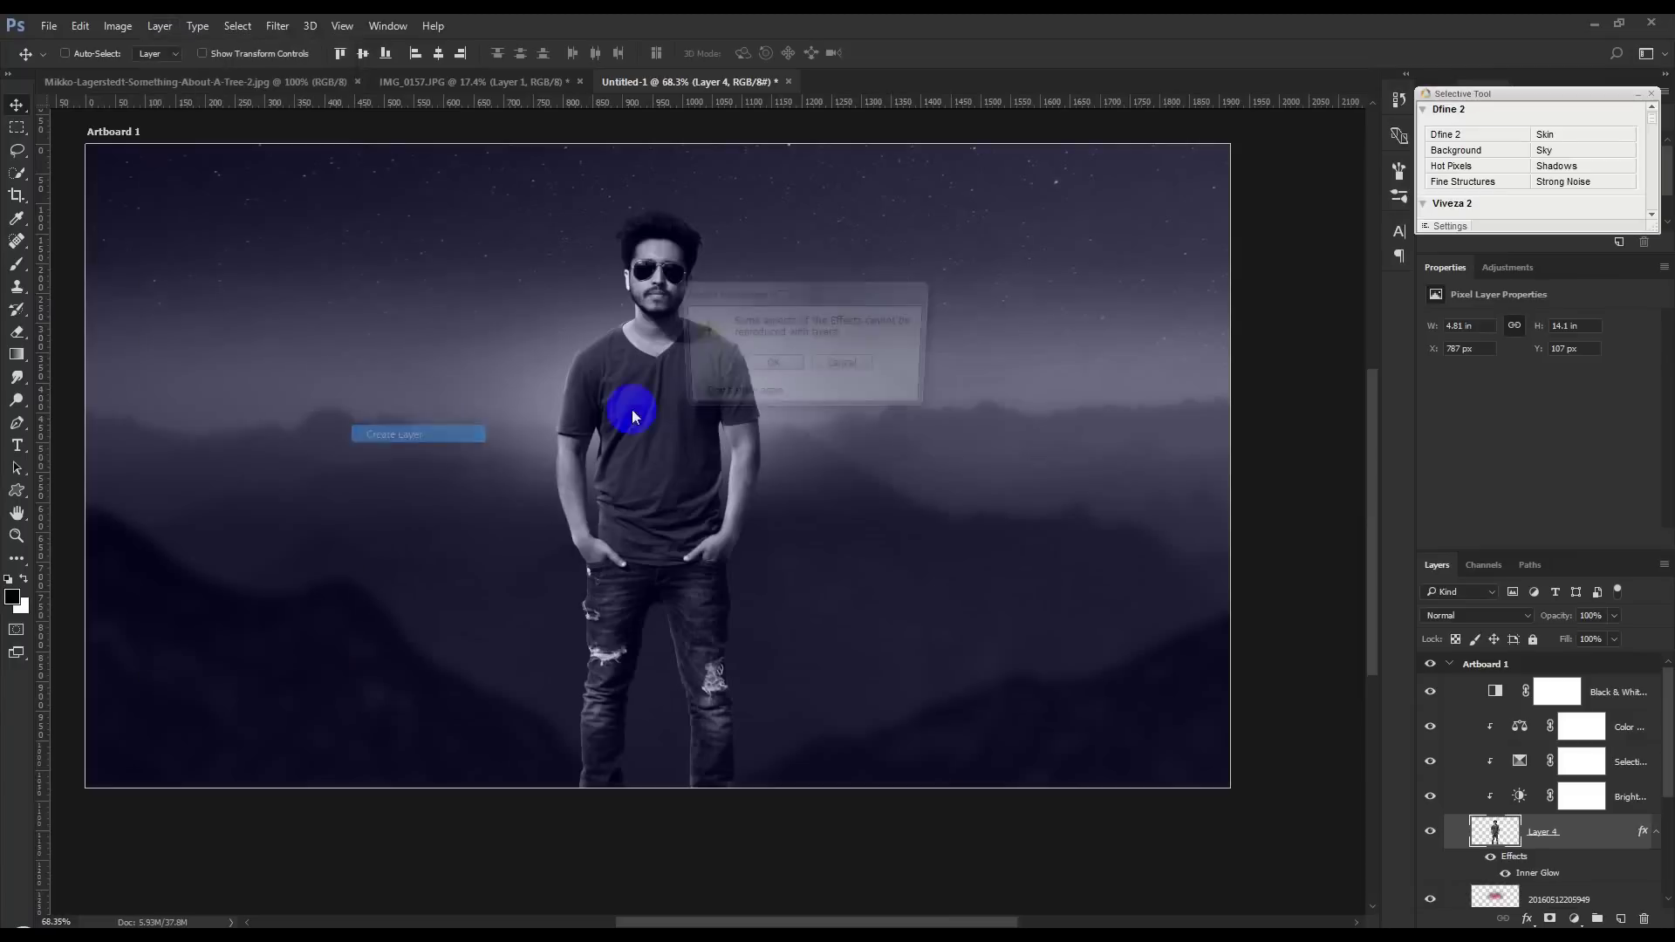
click(770, 366)
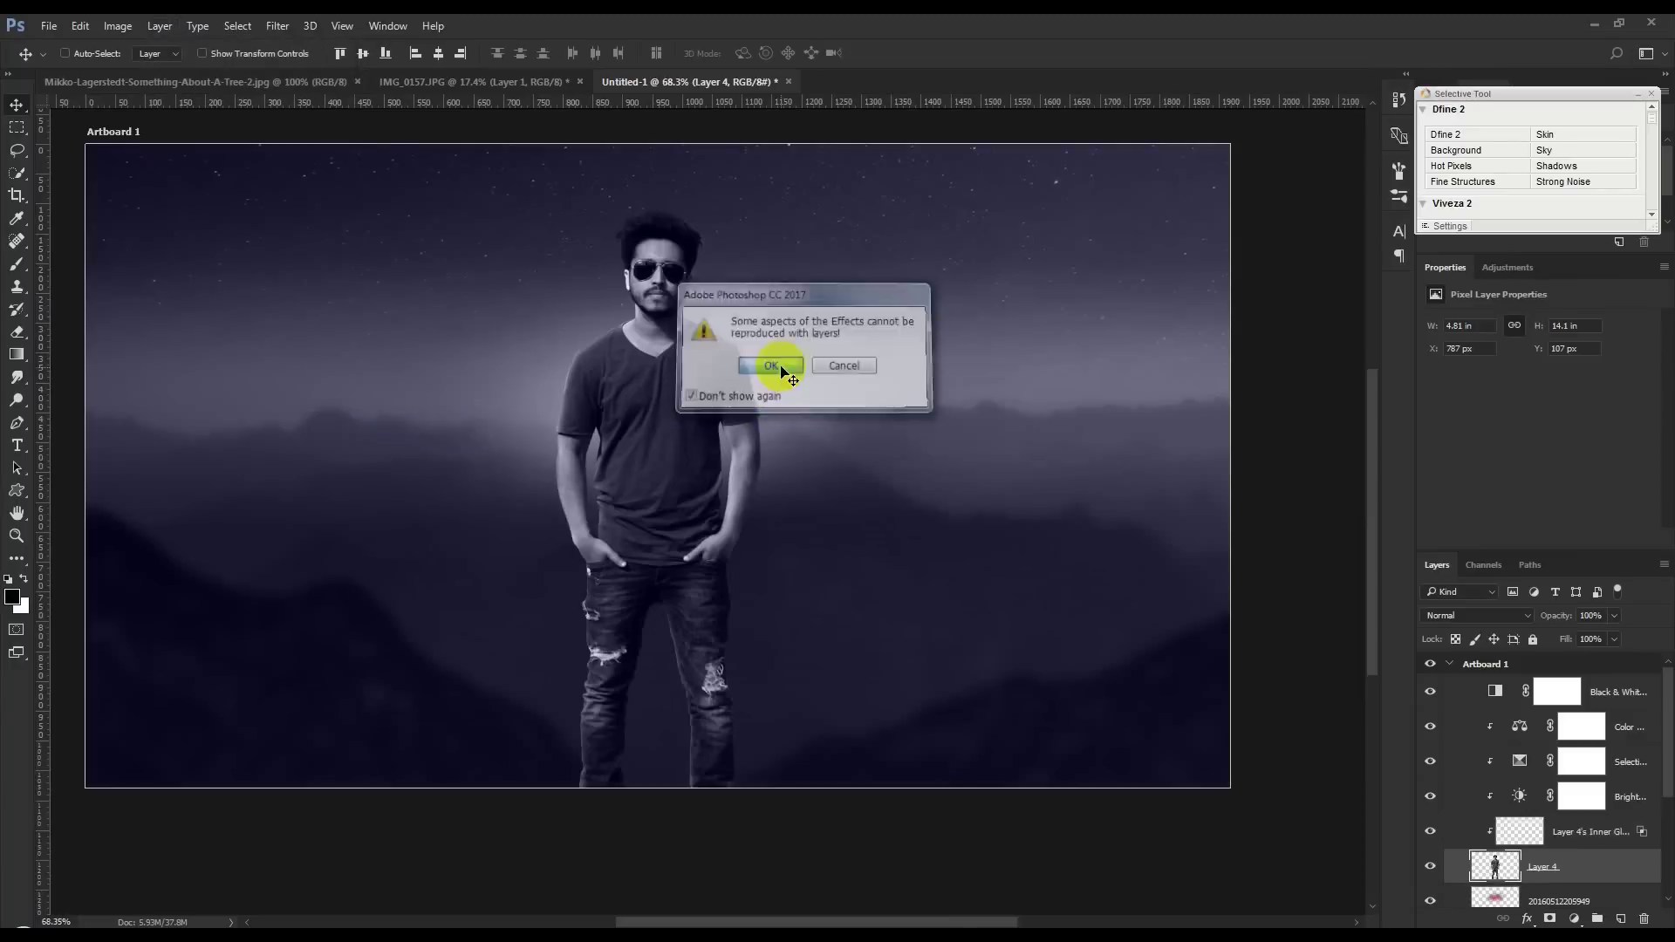
scroll(1446, 870, down, 1)
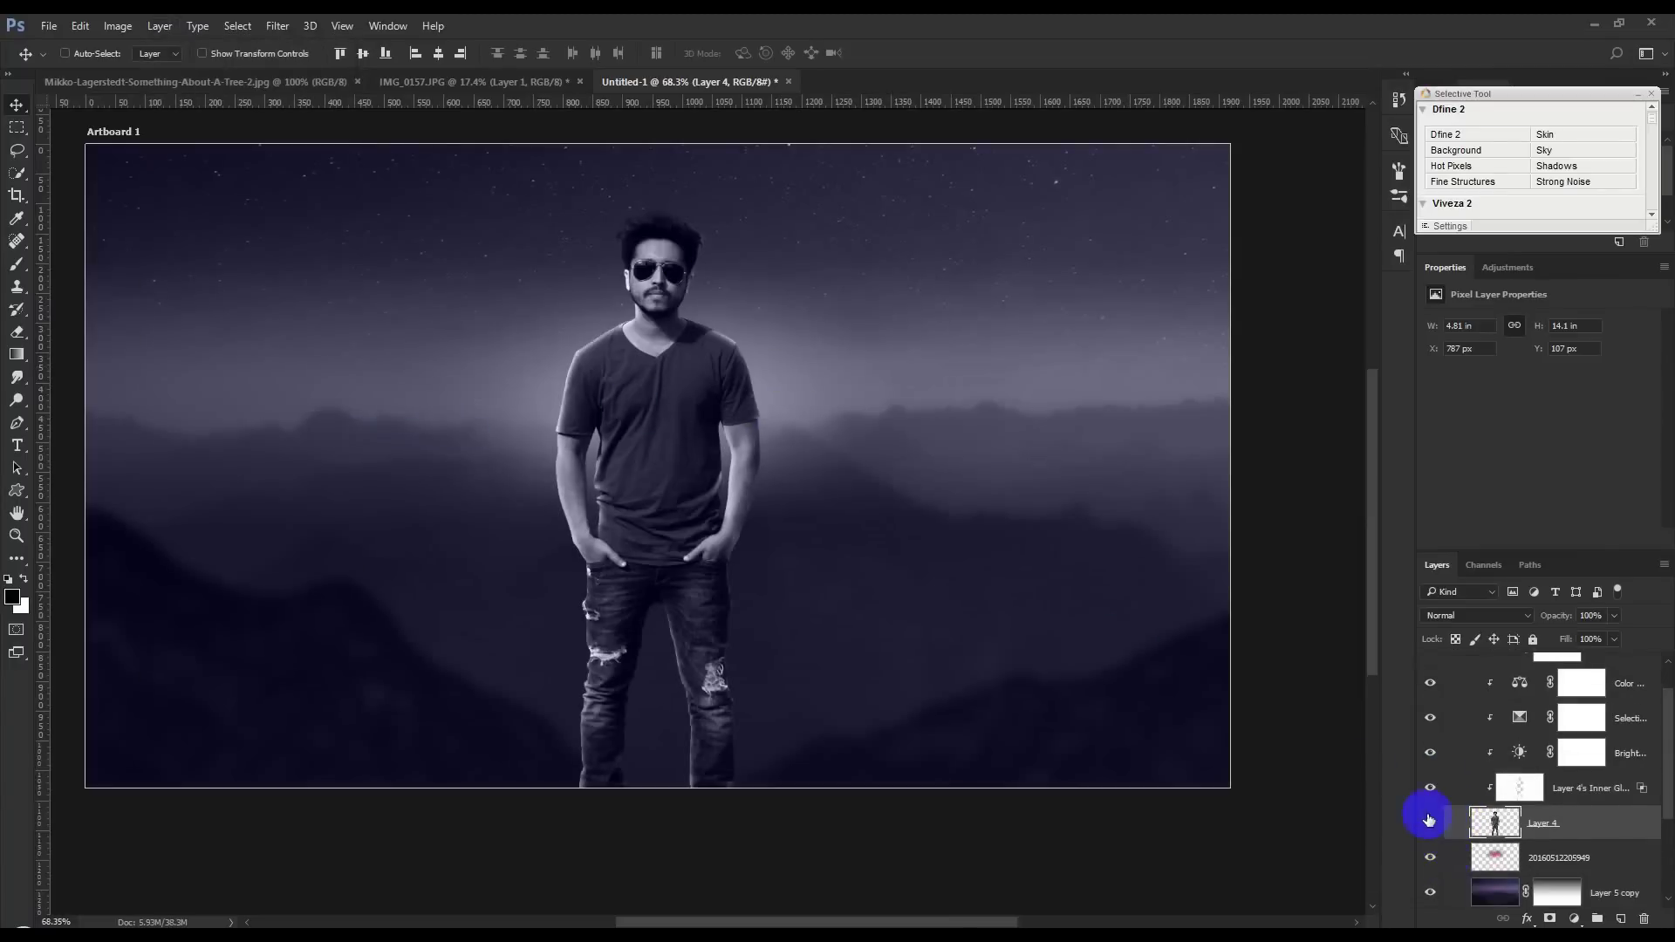
click(1431, 792)
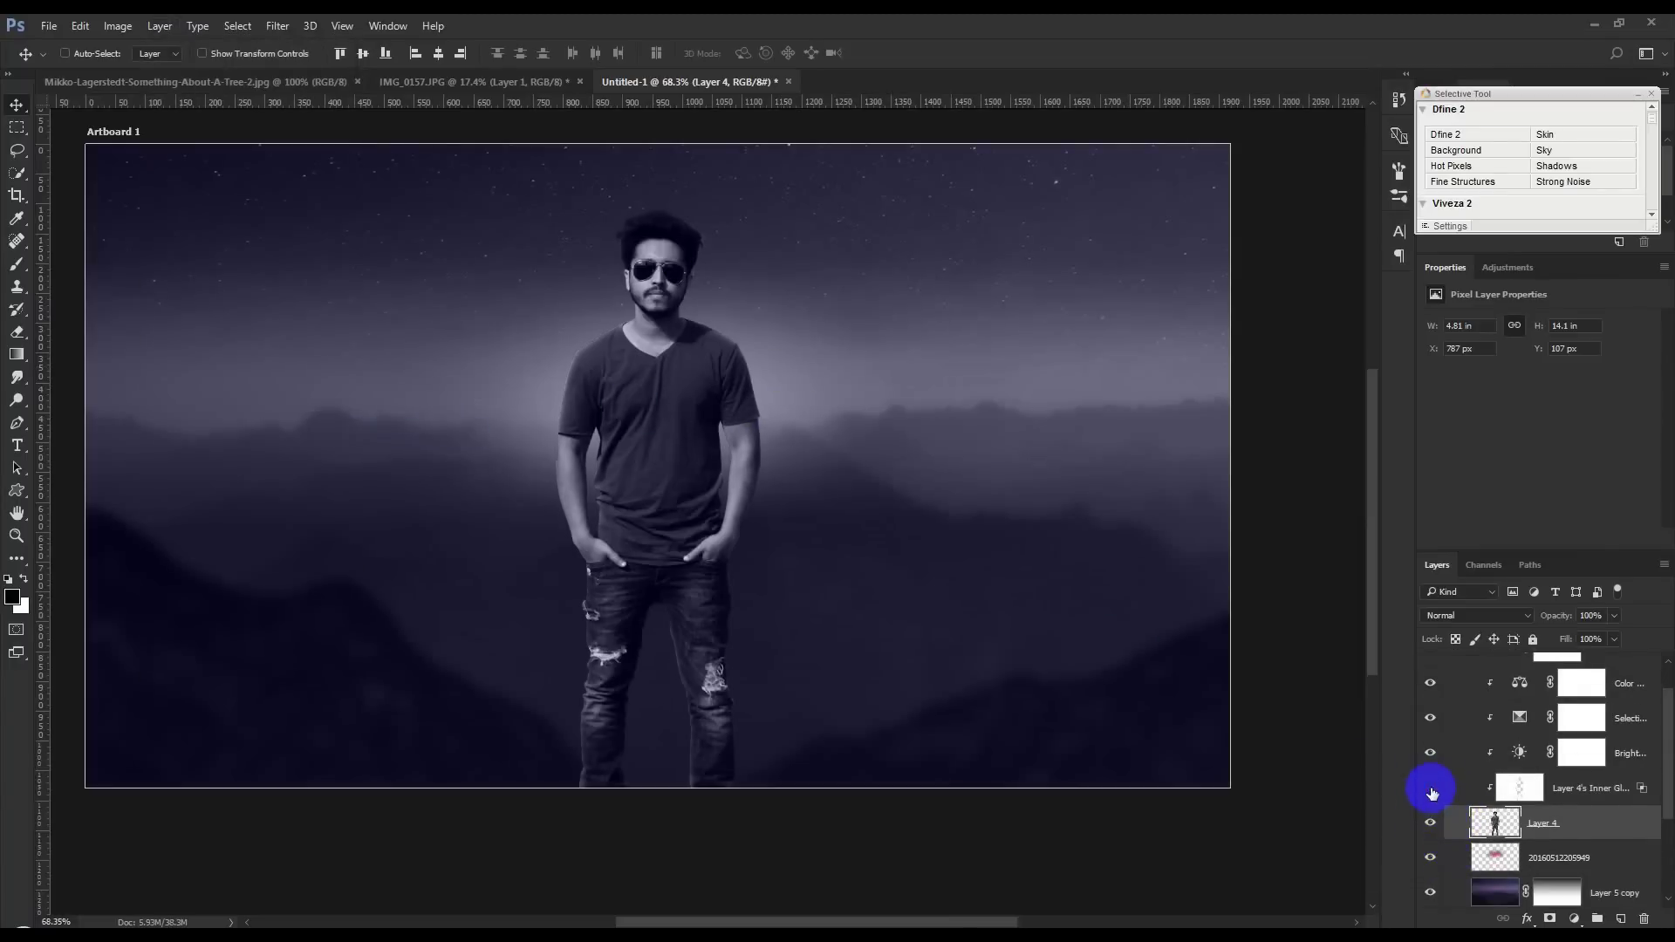
click(1593, 794)
Step: Add a layer mask to the Inner Glow layer and fill it black to hide the glow
drag(1557, 892, 1550, 920)
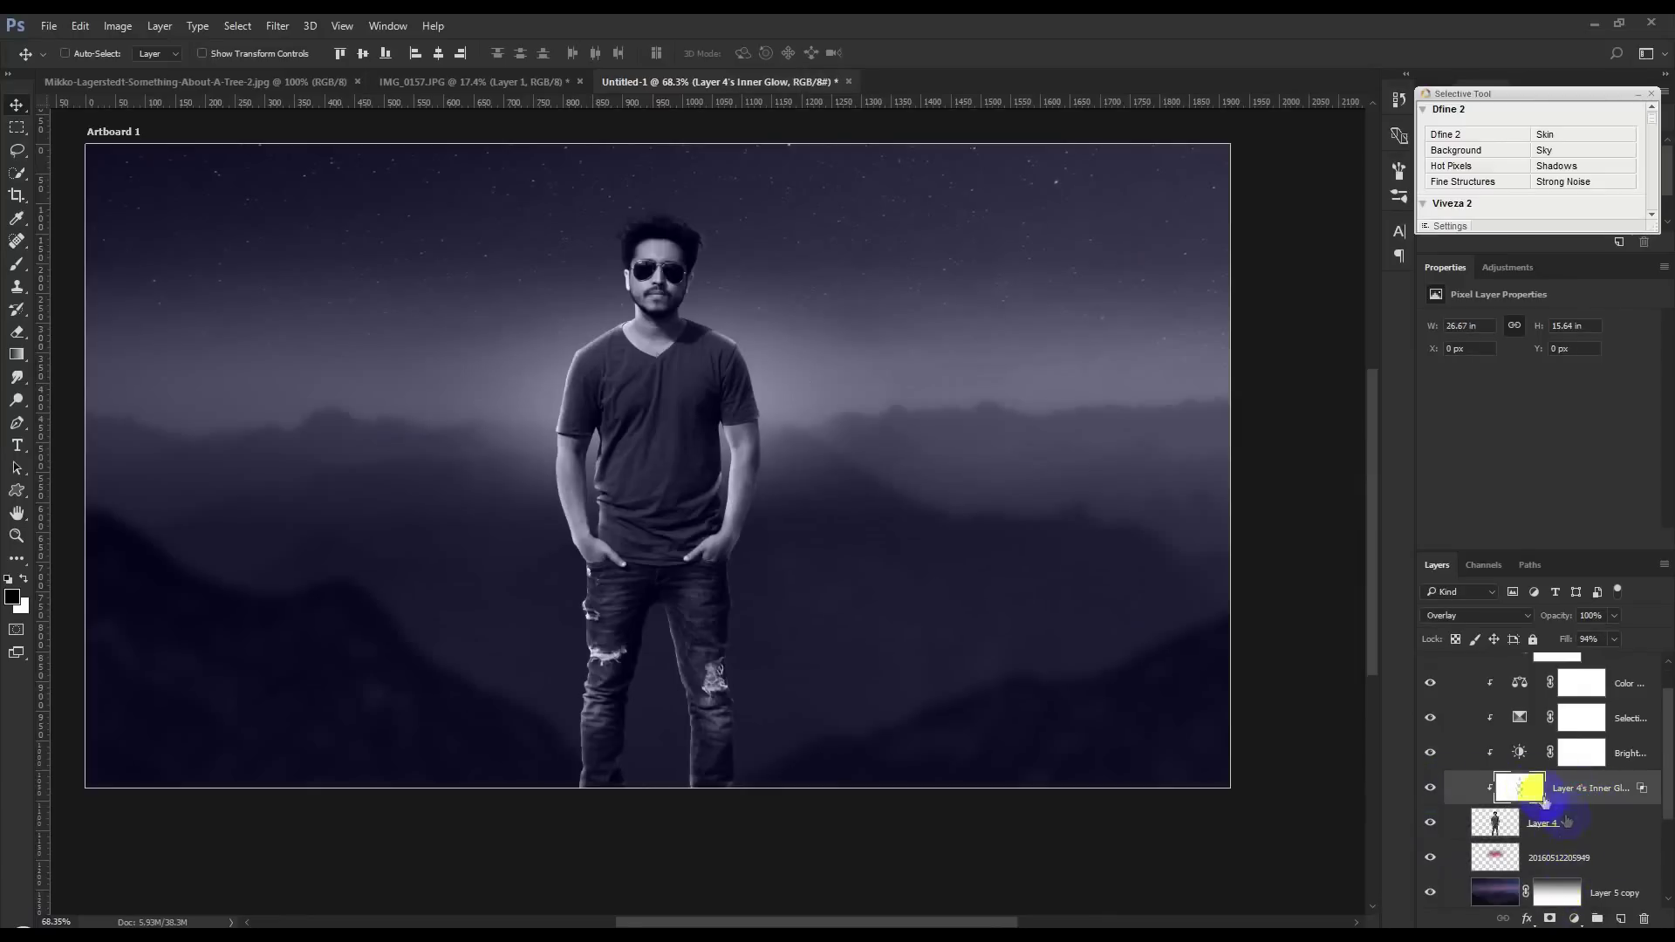
click(1550, 920)
key(x)
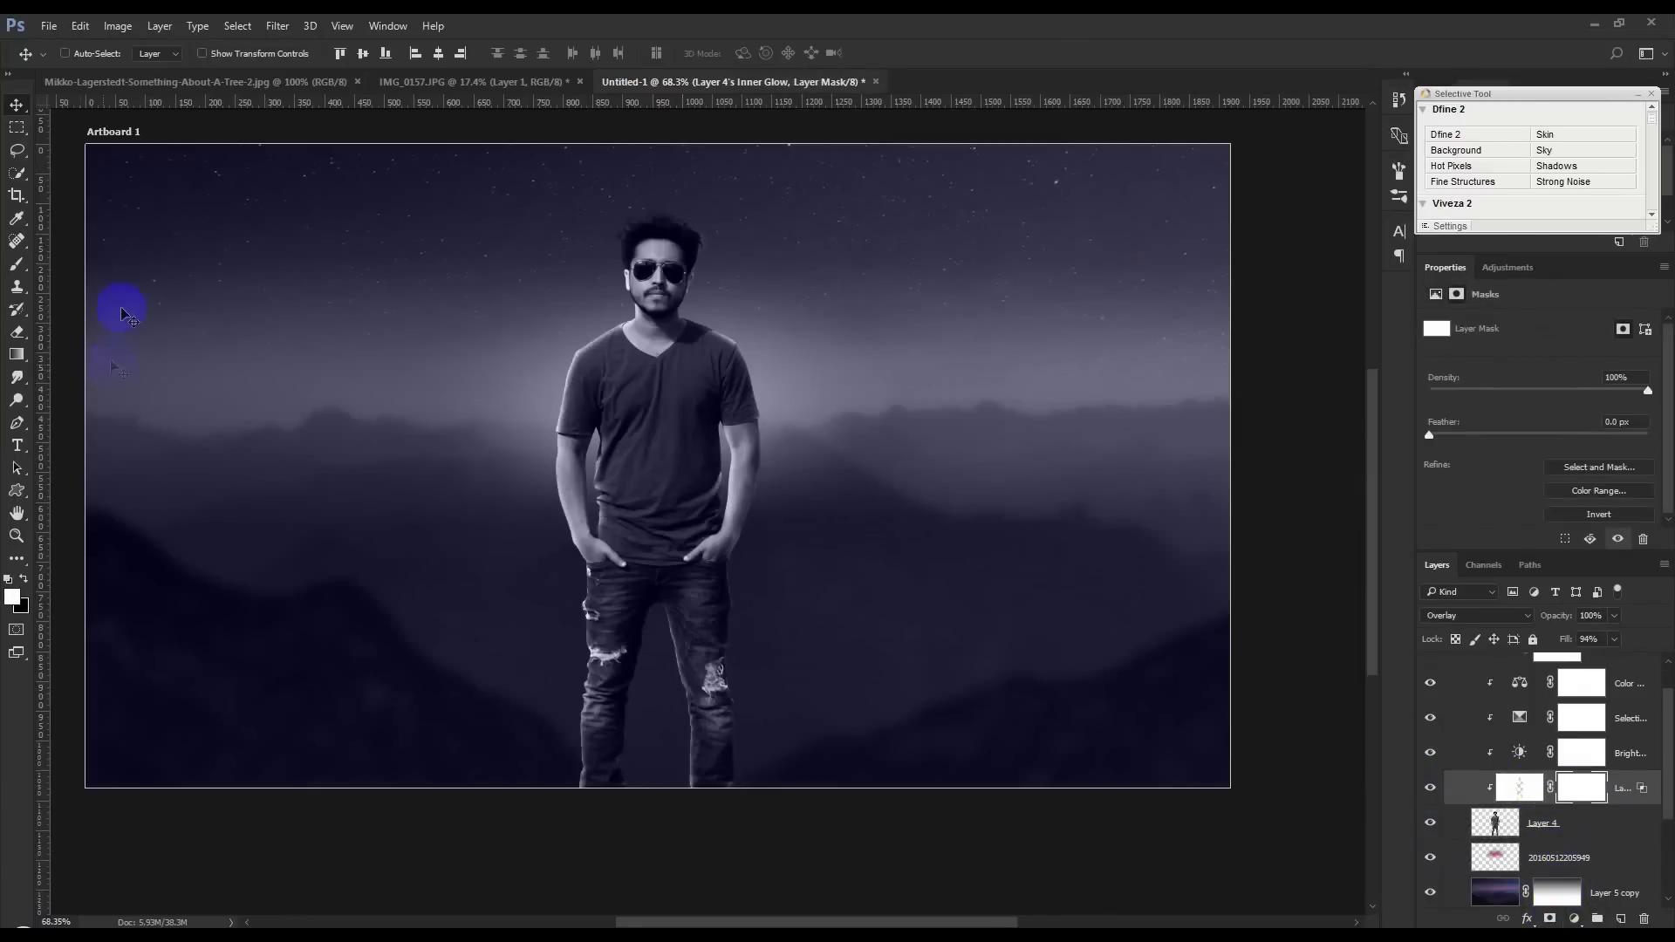
click(26, 582)
key(alt+BackSpace)
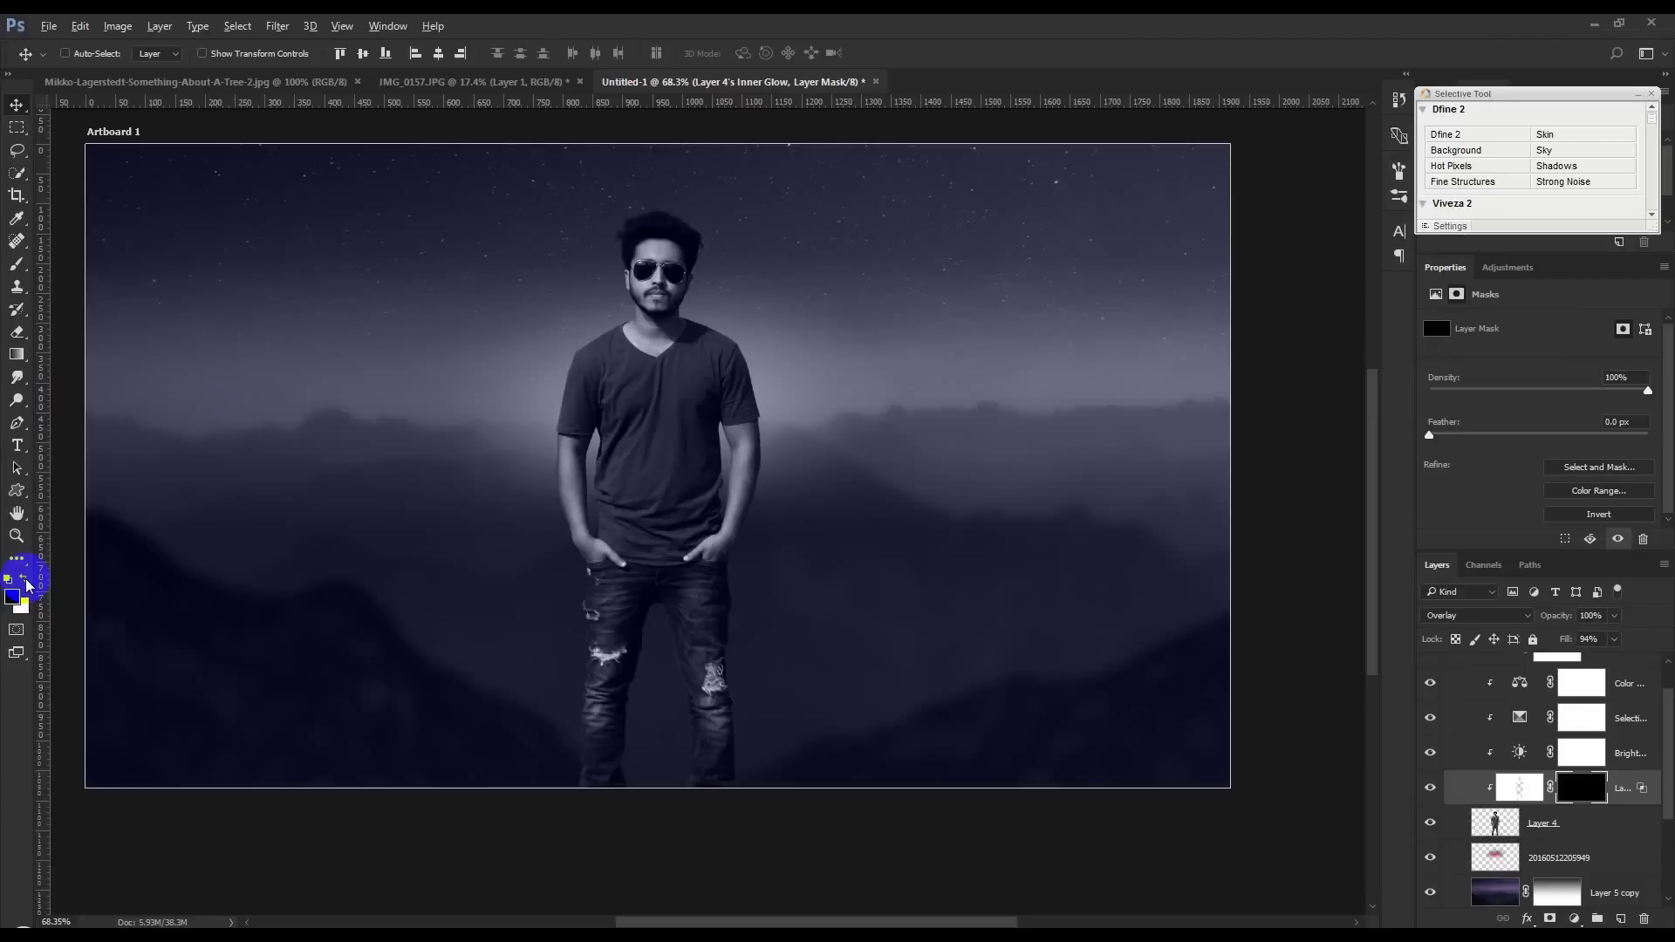
key(ctrl+i)
click(1580, 789)
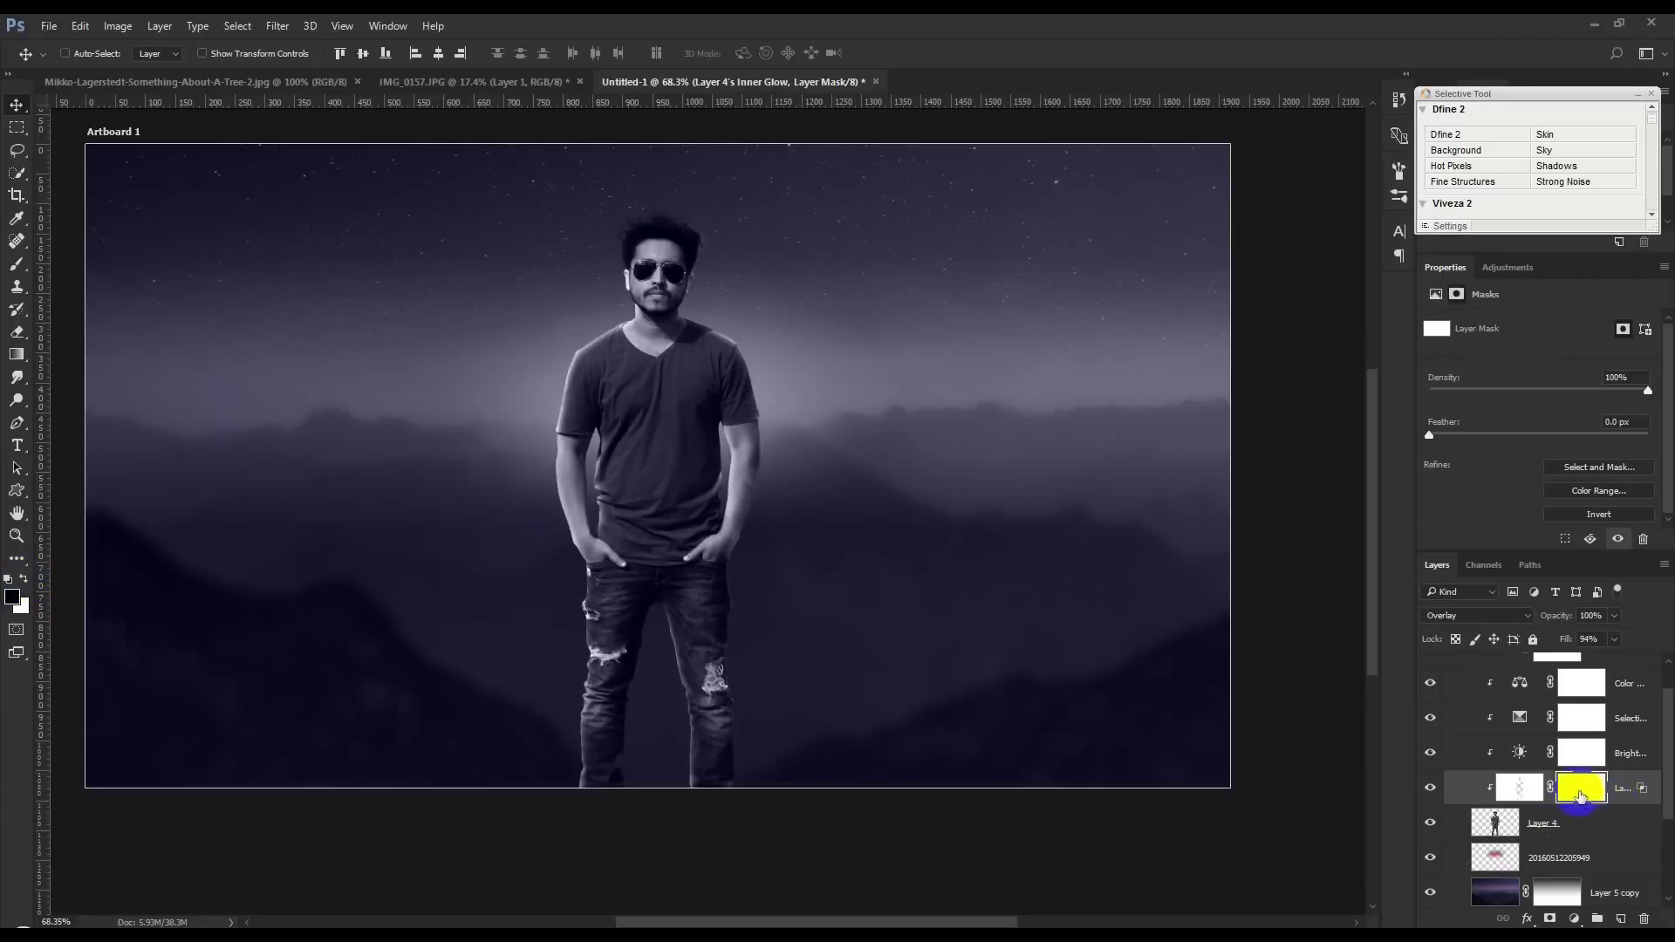
key(ctrl+i)
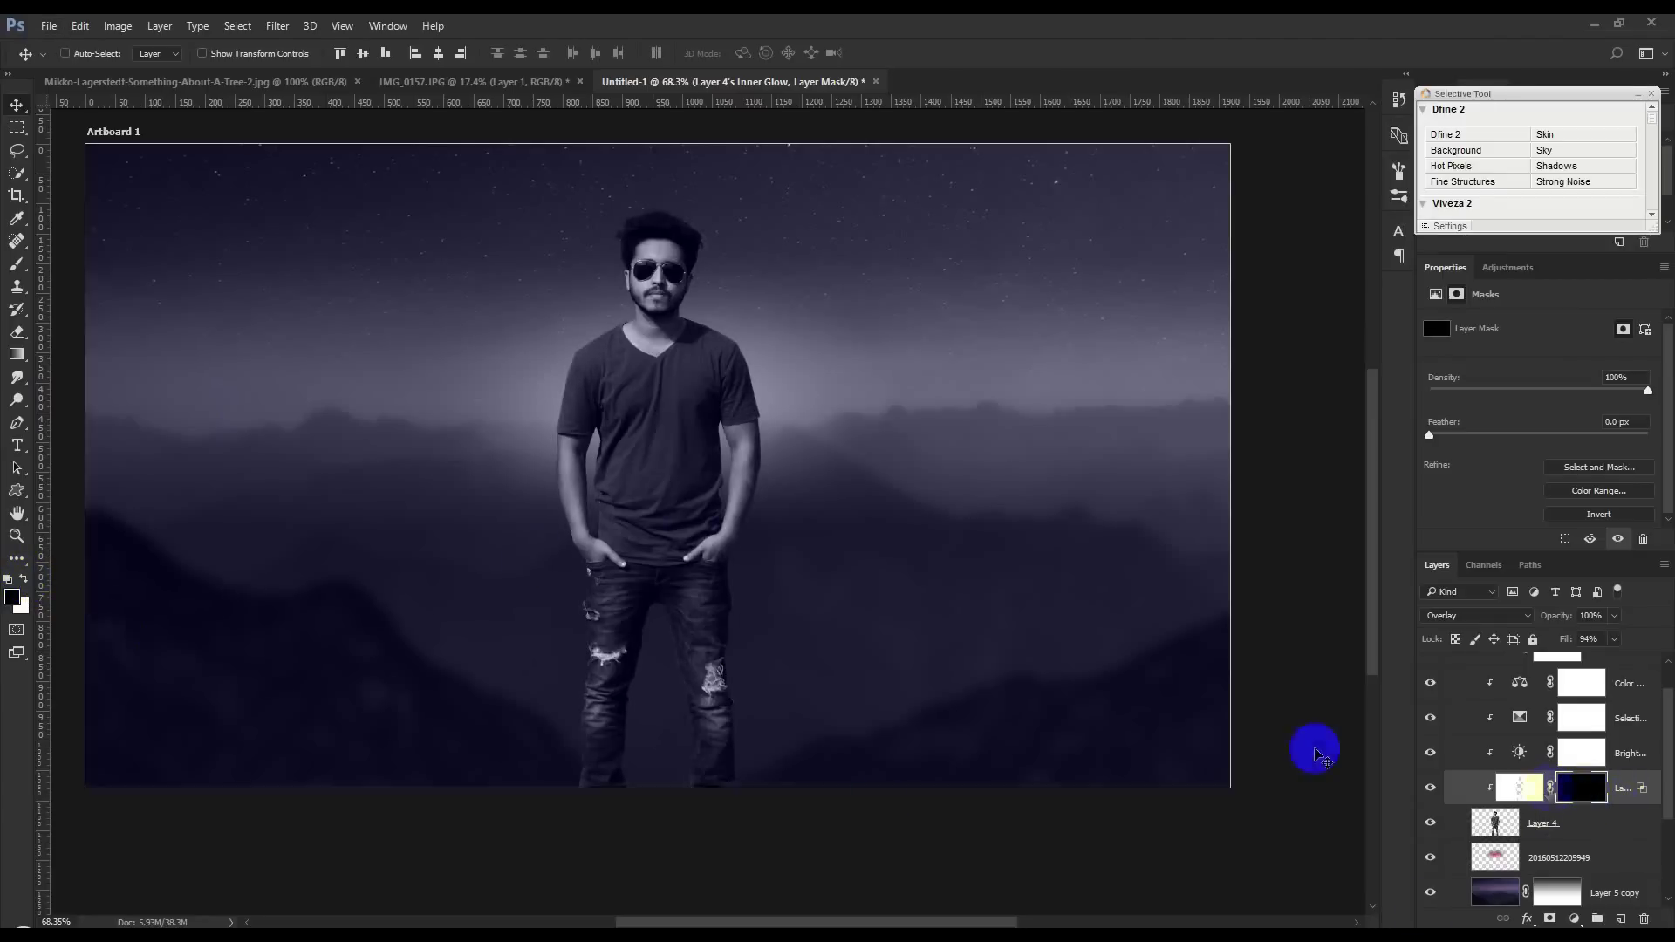
alt+scroll(643, 542, up, 3)
right_click(17, 263)
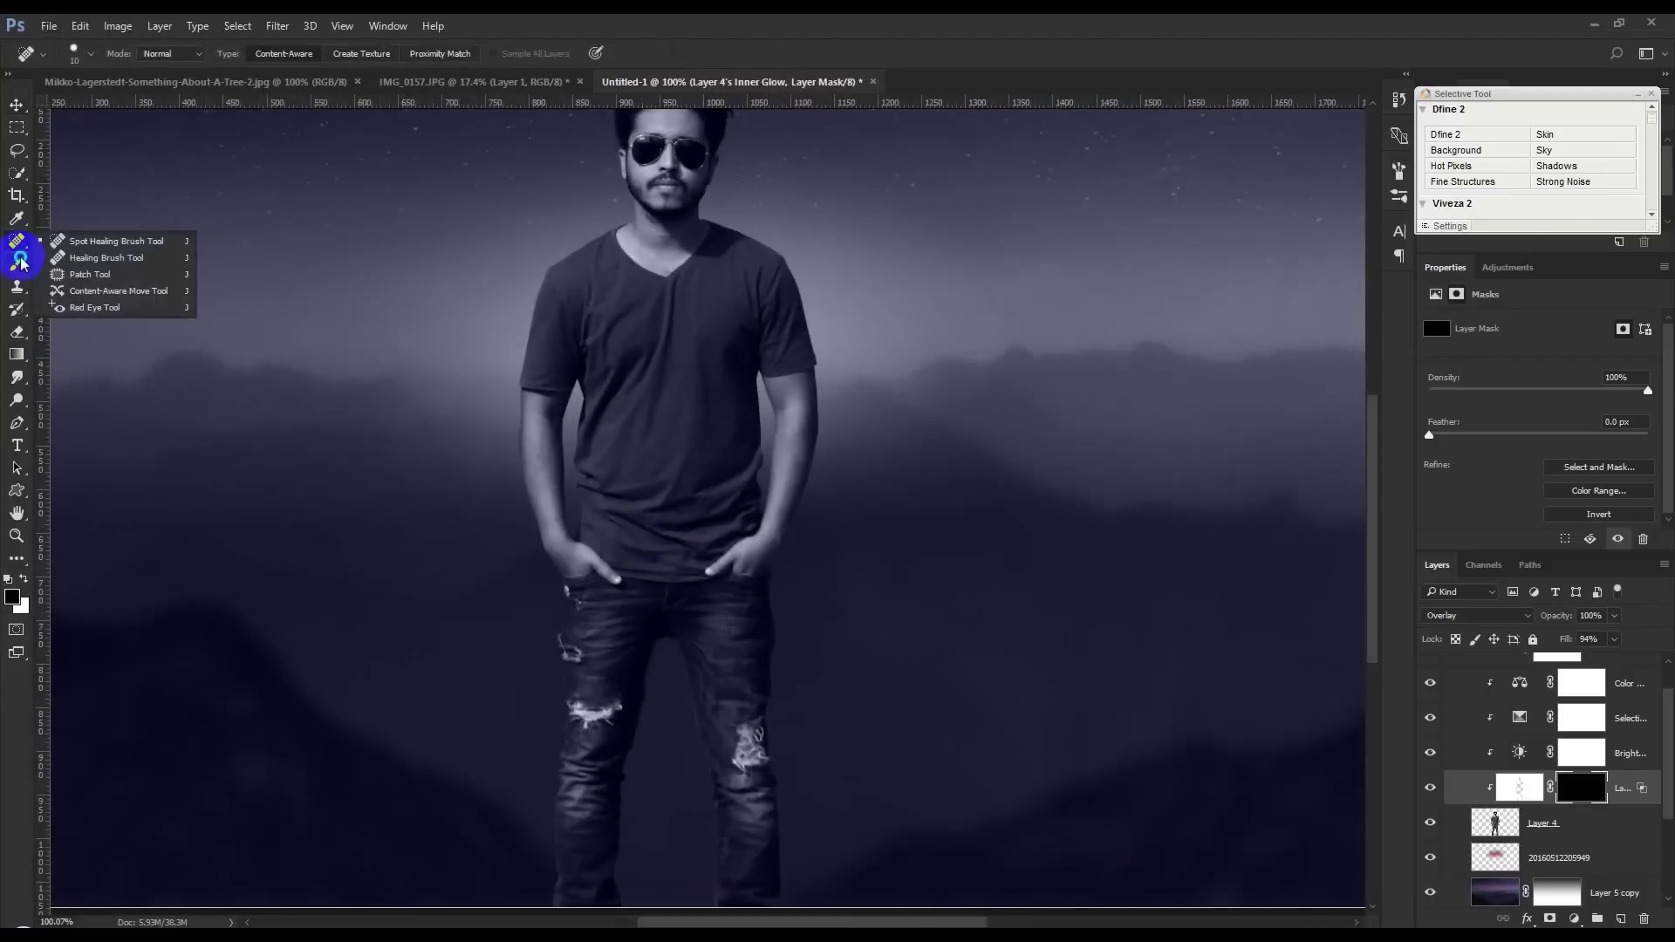
Step: Paint white at 100% brush opacity on the mask along the left shoulder, arm and inner right leg
click(53, 261)
alt+scroll(553, 542, up, 2)
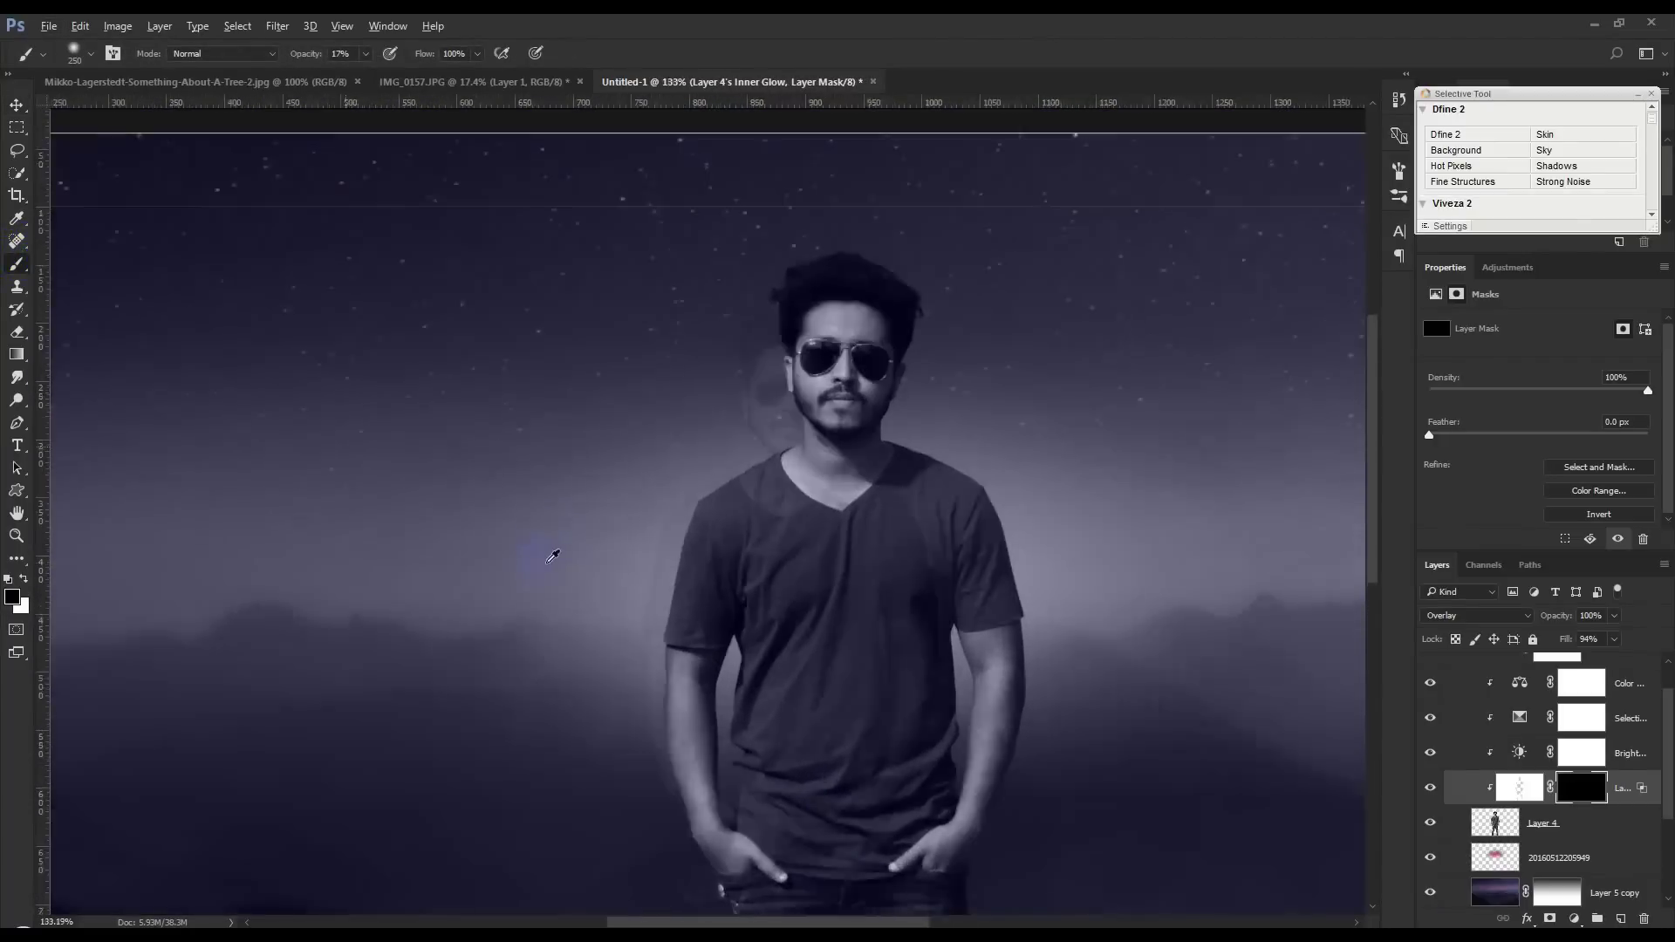
key(x)
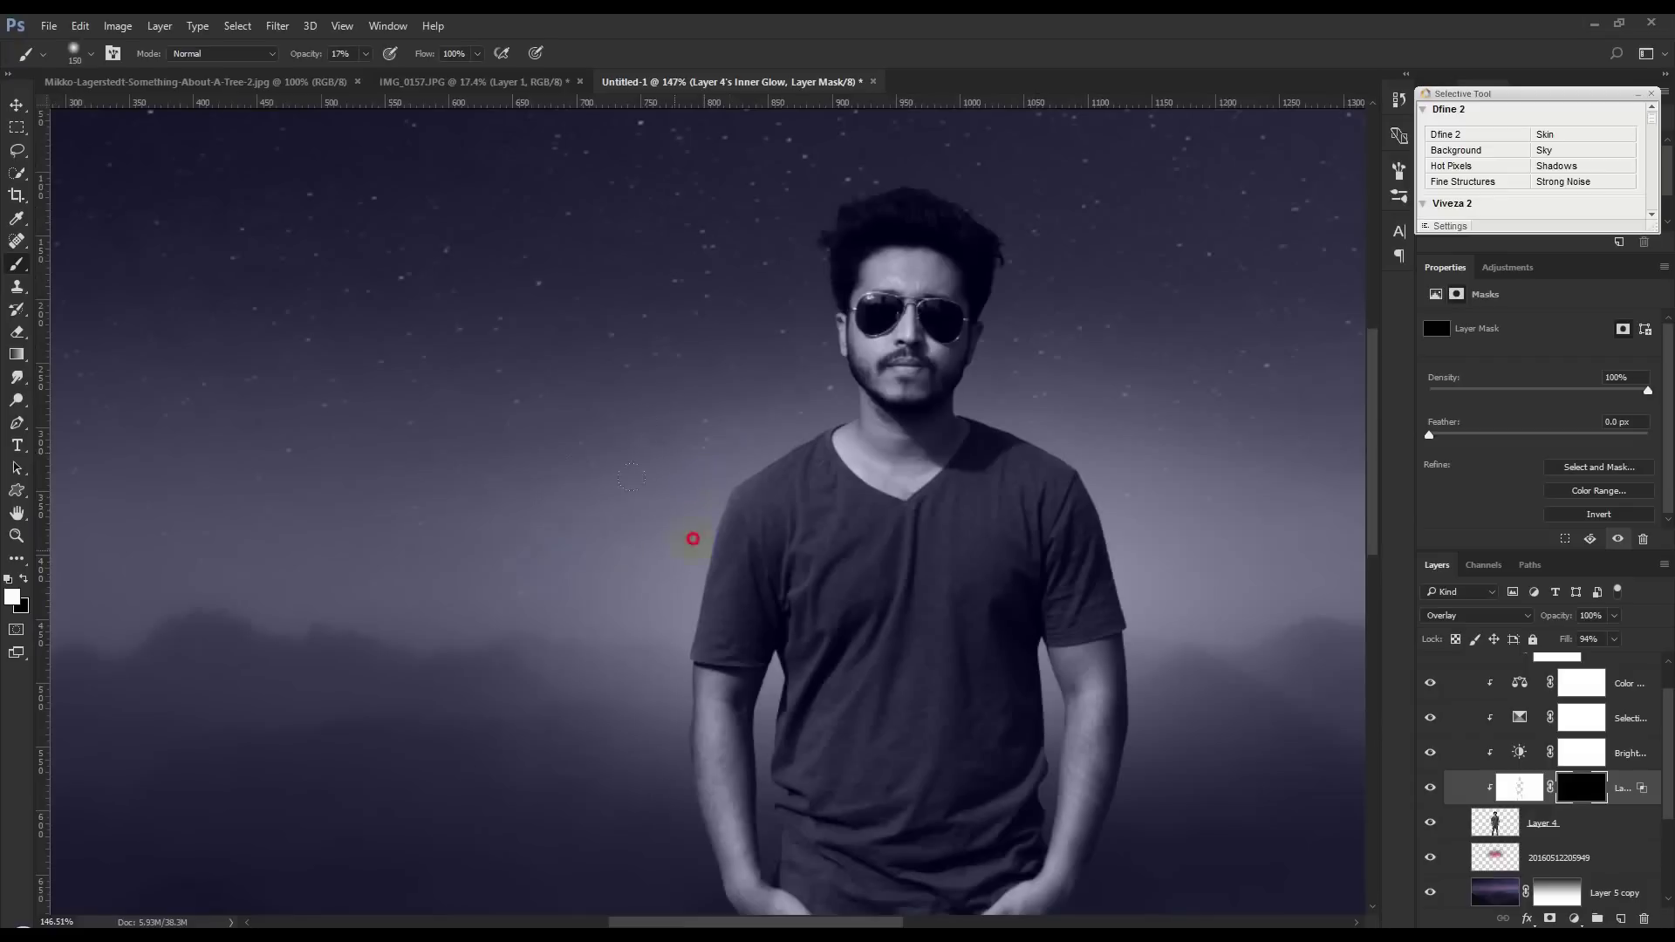
drag(318, 55, 482, 104)
drag(703, 474, 621, 646)
mouse_move(750, 371)
mouse_down()
mouse_move(764, 372)
mouse_move(743, 296)
mouse_up()
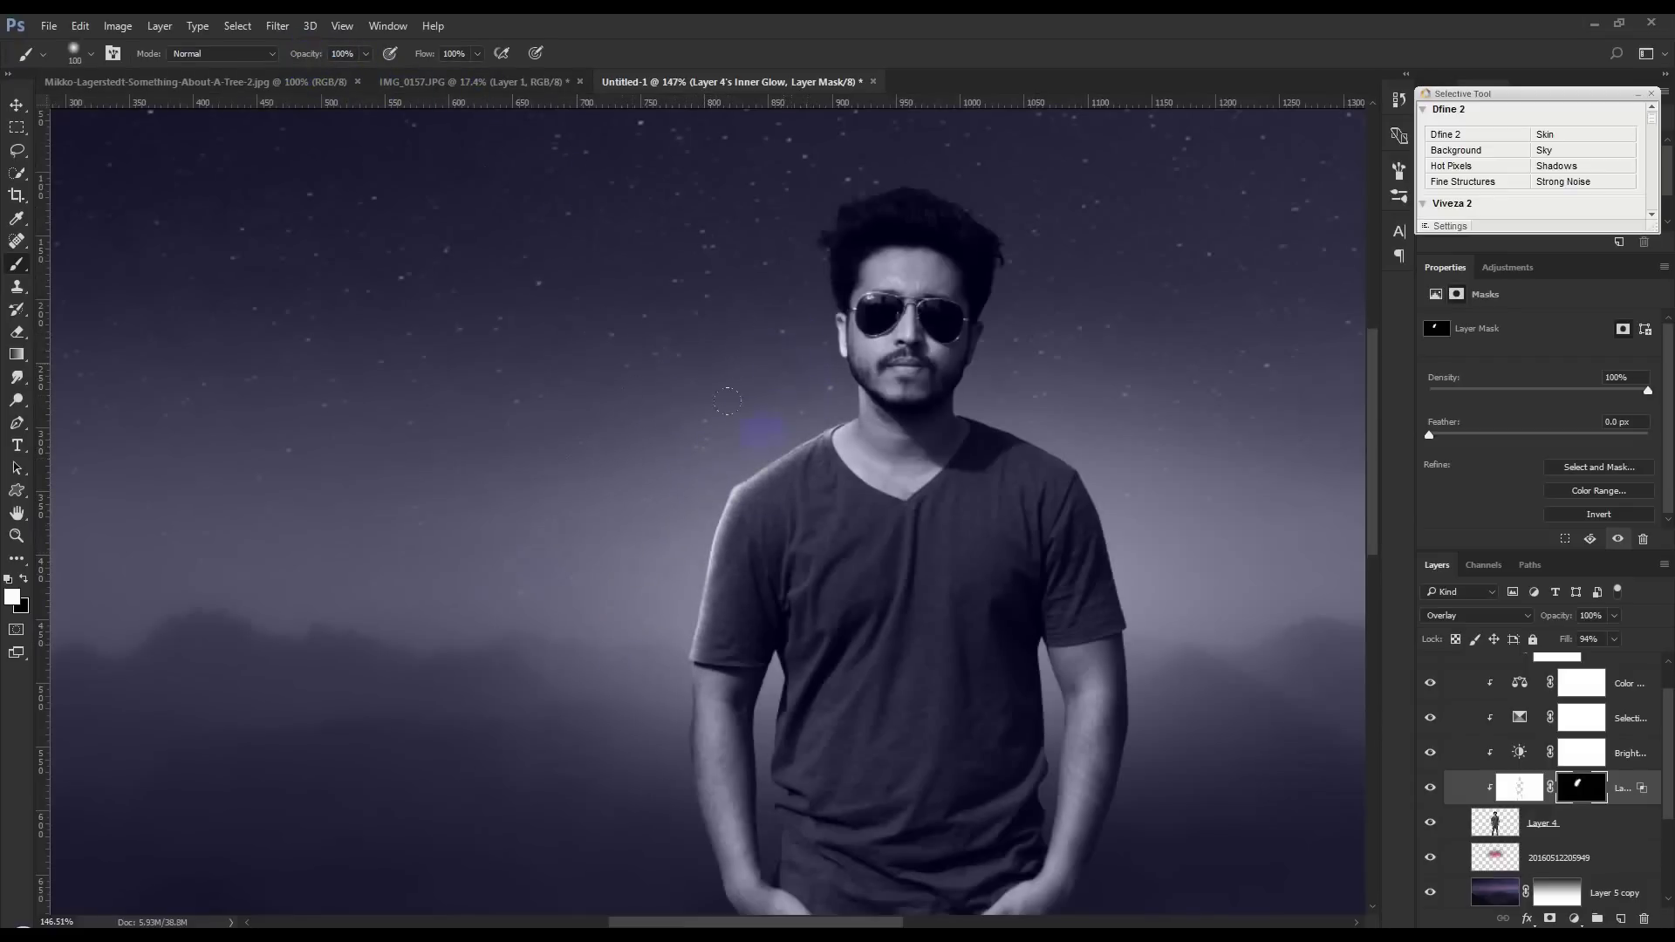
scroll(728, 402, down, 2)
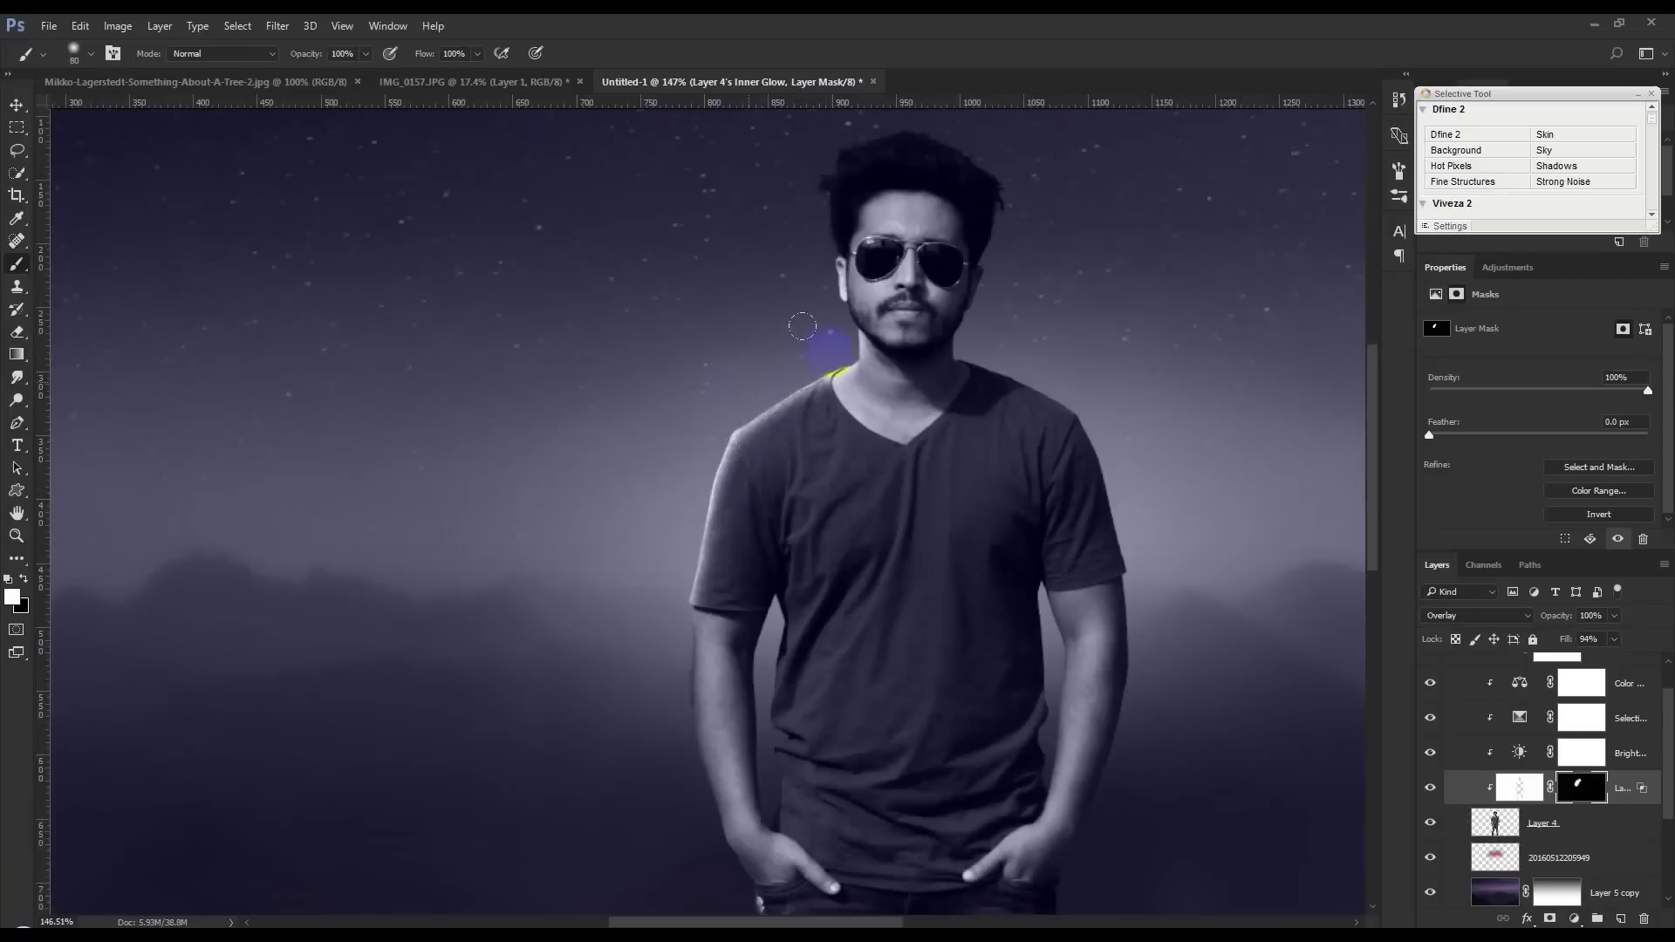
mouse_move(656, 499)
mouse_down()
mouse_move(646, 684)
mouse_move(673, 859)
mouse_up()
scroll(673, 860, down, 3)
scroll(639, 774, down, 7)
mouse_move(658, 665)
mouse_down()
mouse_move(684, 646)
mouse_move(676, 715)
mouse_up()
scroll(676, 714, down, 1)
drag(710, 621, 716, 864)
scroll(722, 864, down, 5)
mouse_move(722, 748)
mouse_down()
mouse_move(695, 763)
mouse_move(661, 886)
mouse_up()
scroll(909, 704, down, 3)
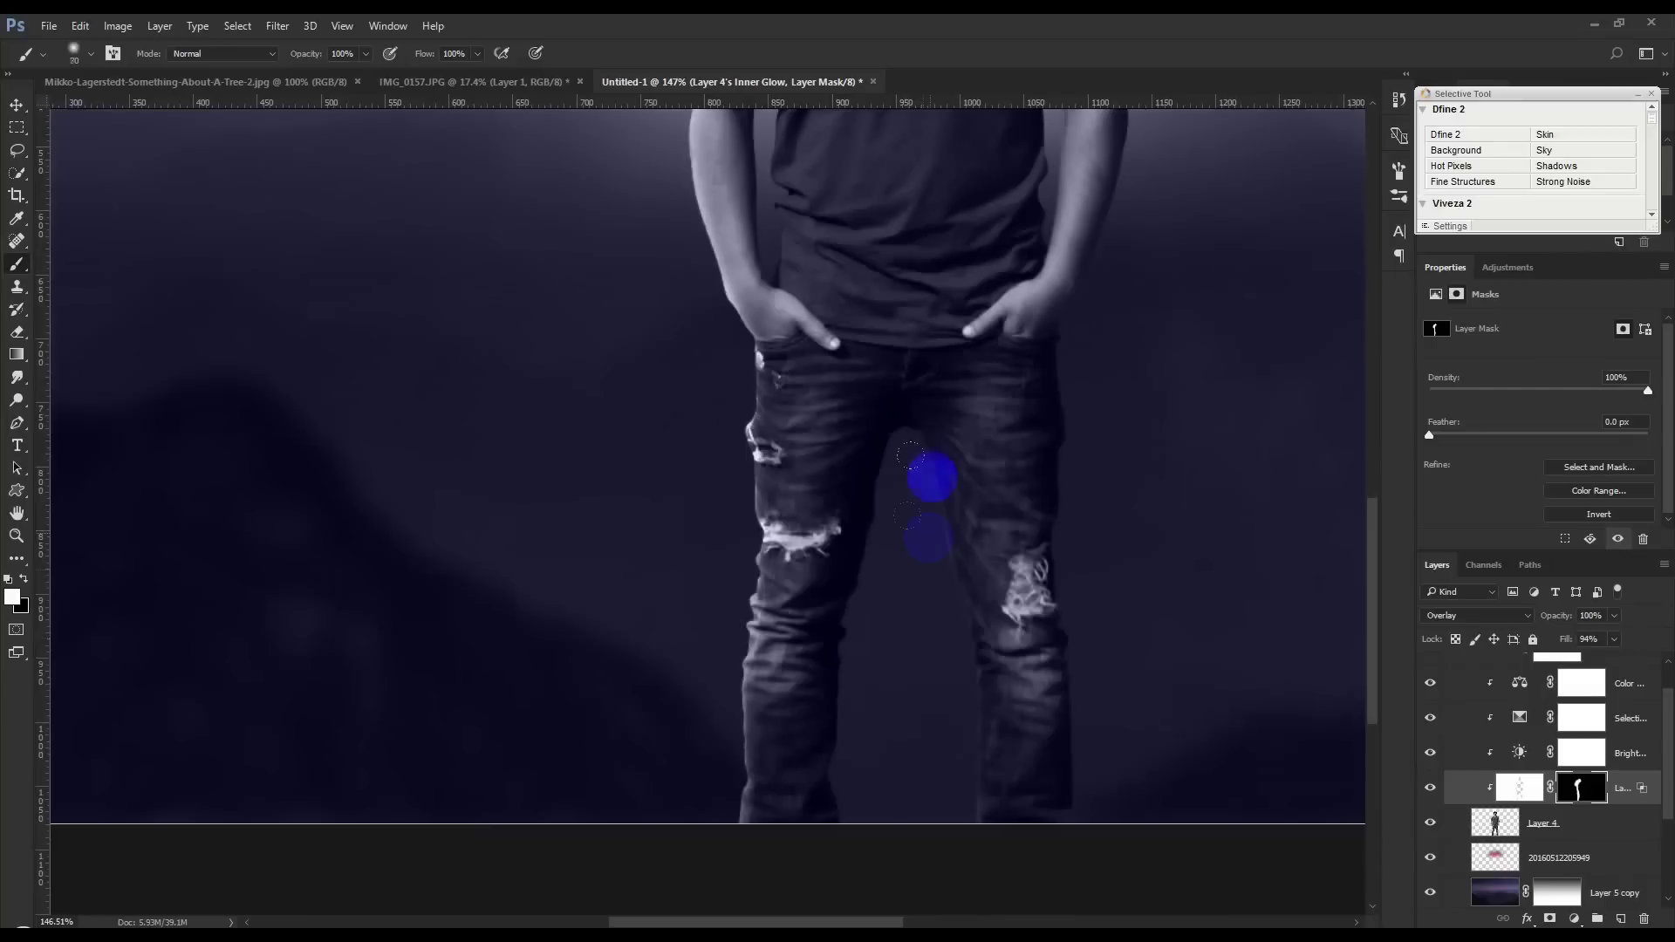
drag(917, 449, 960, 789)
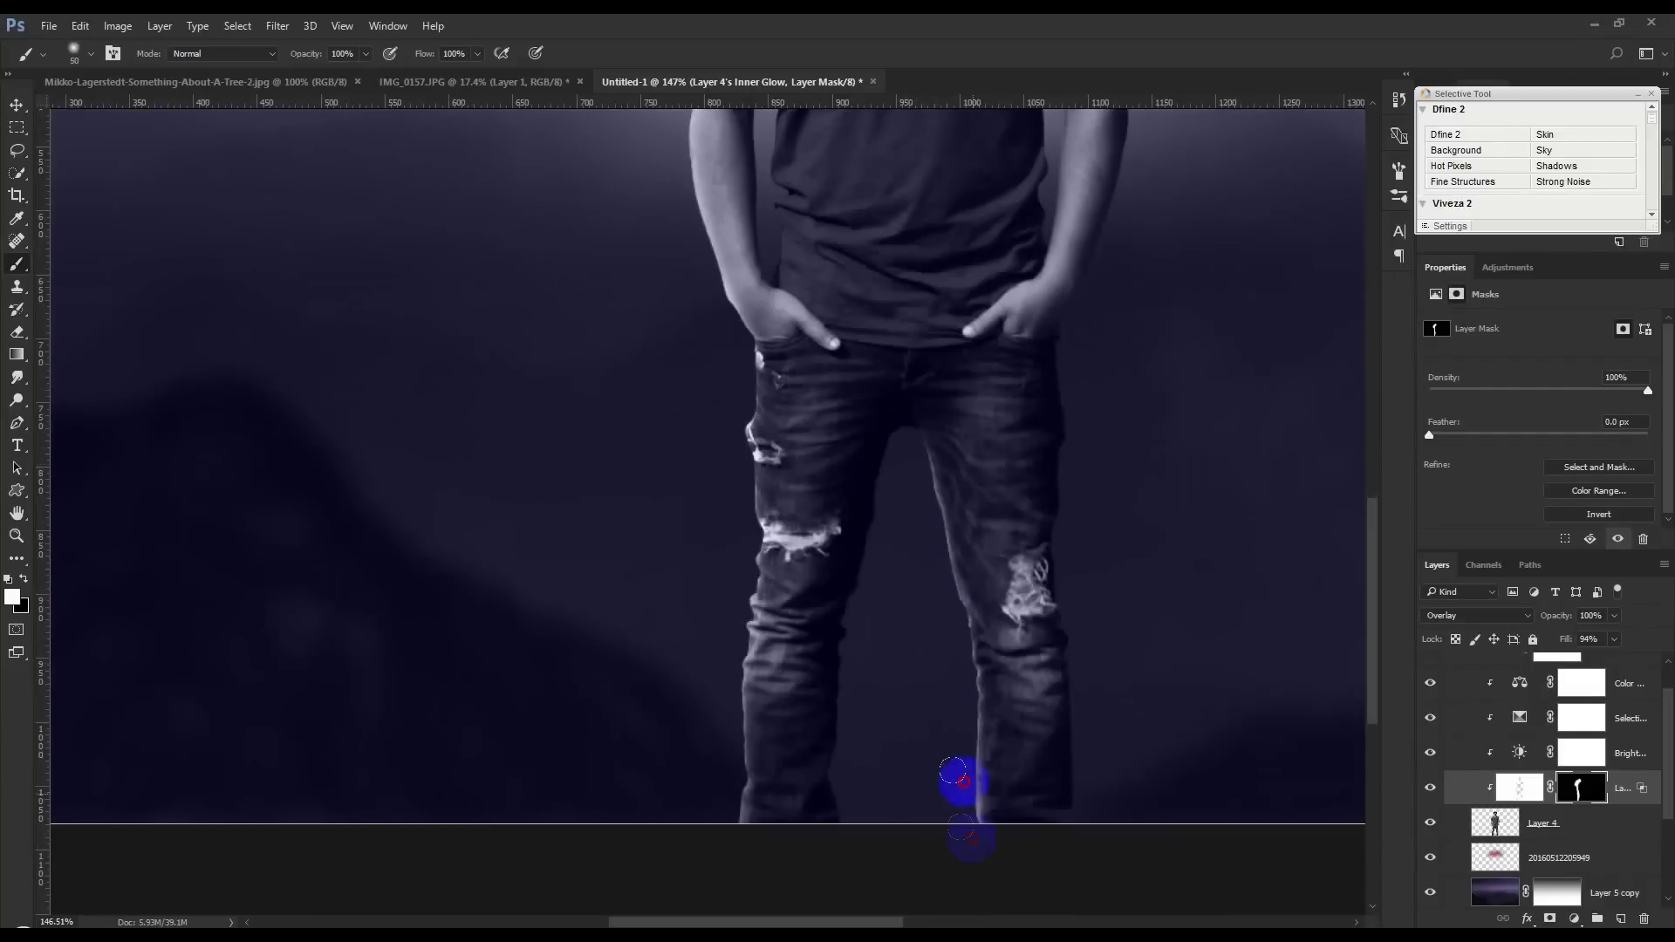
Step: Enlarge the brush to 45 and reveal the glow along the neckline
scroll(961, 796, up, 2)
scroll(950, 673, up, 1)
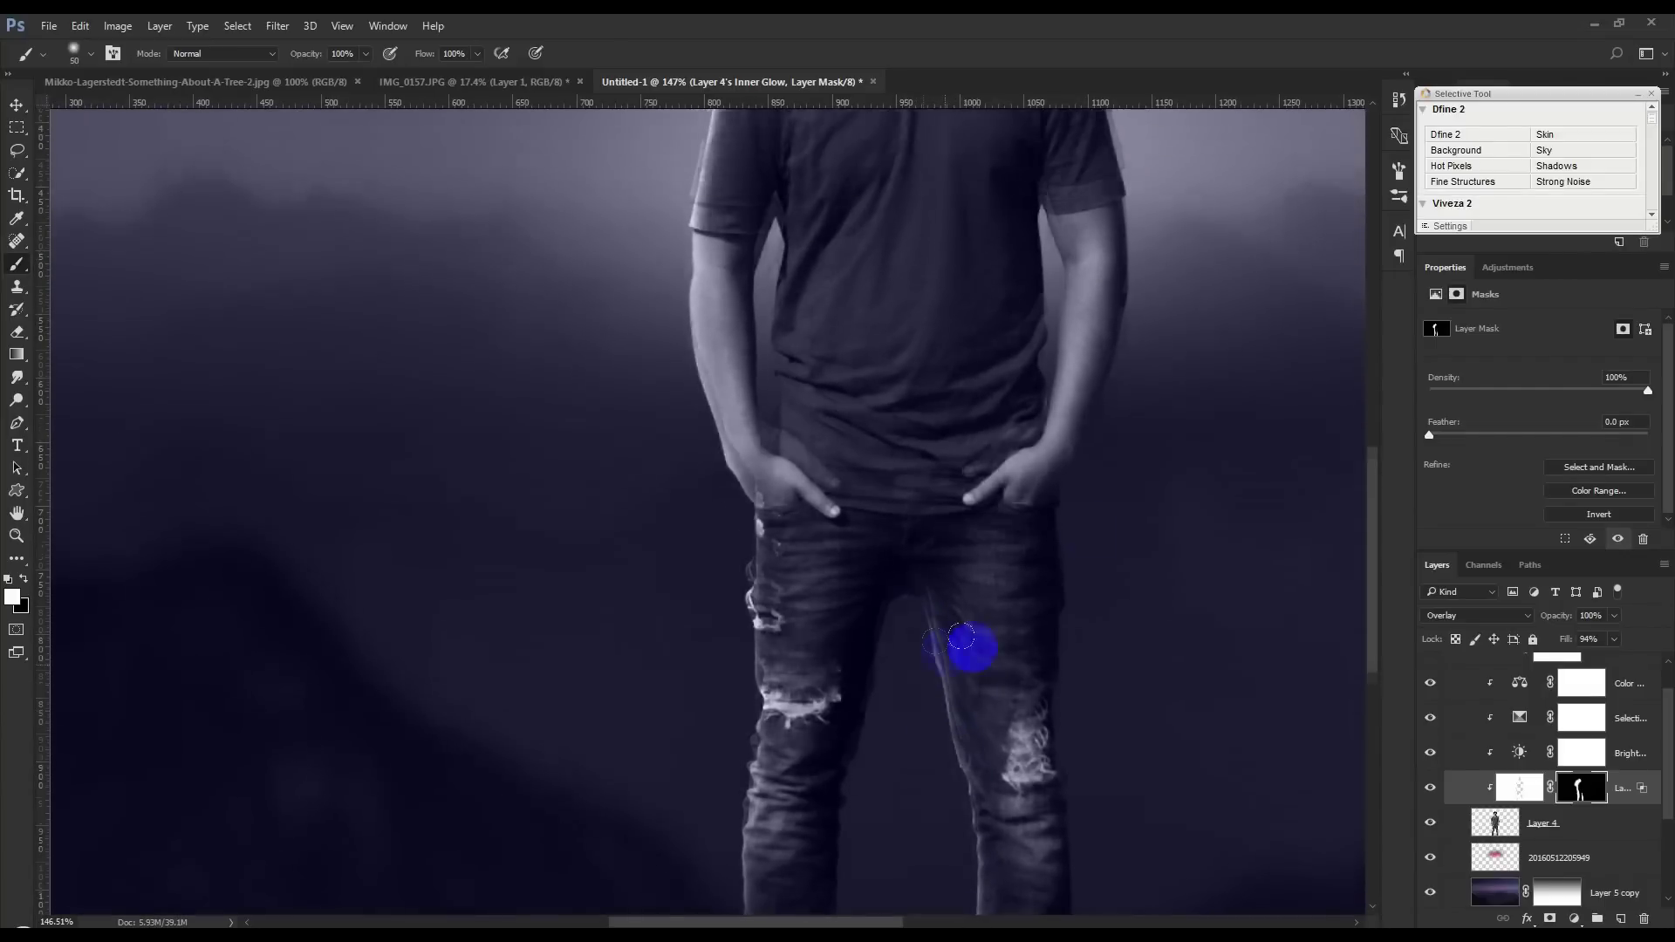
scroll(972, 643, up, 3)
scroll(1088, 524, up, 2)
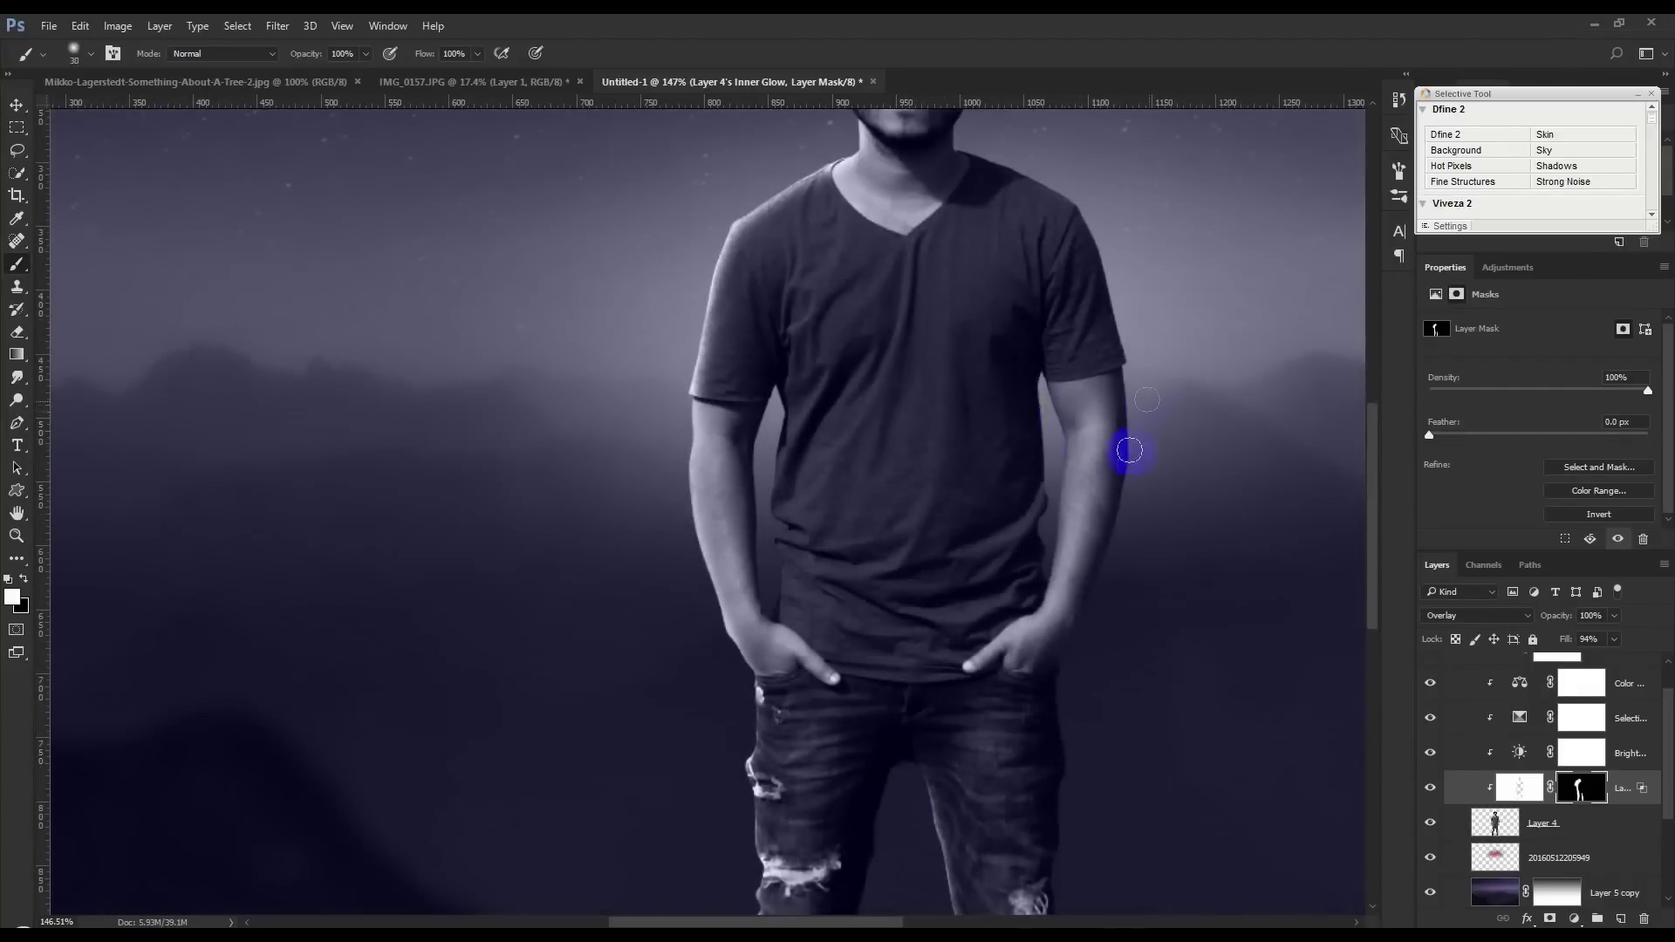
scroll(1129, 450, up, 3)
key(bracketright)
drag(850, 297, 947, 336)
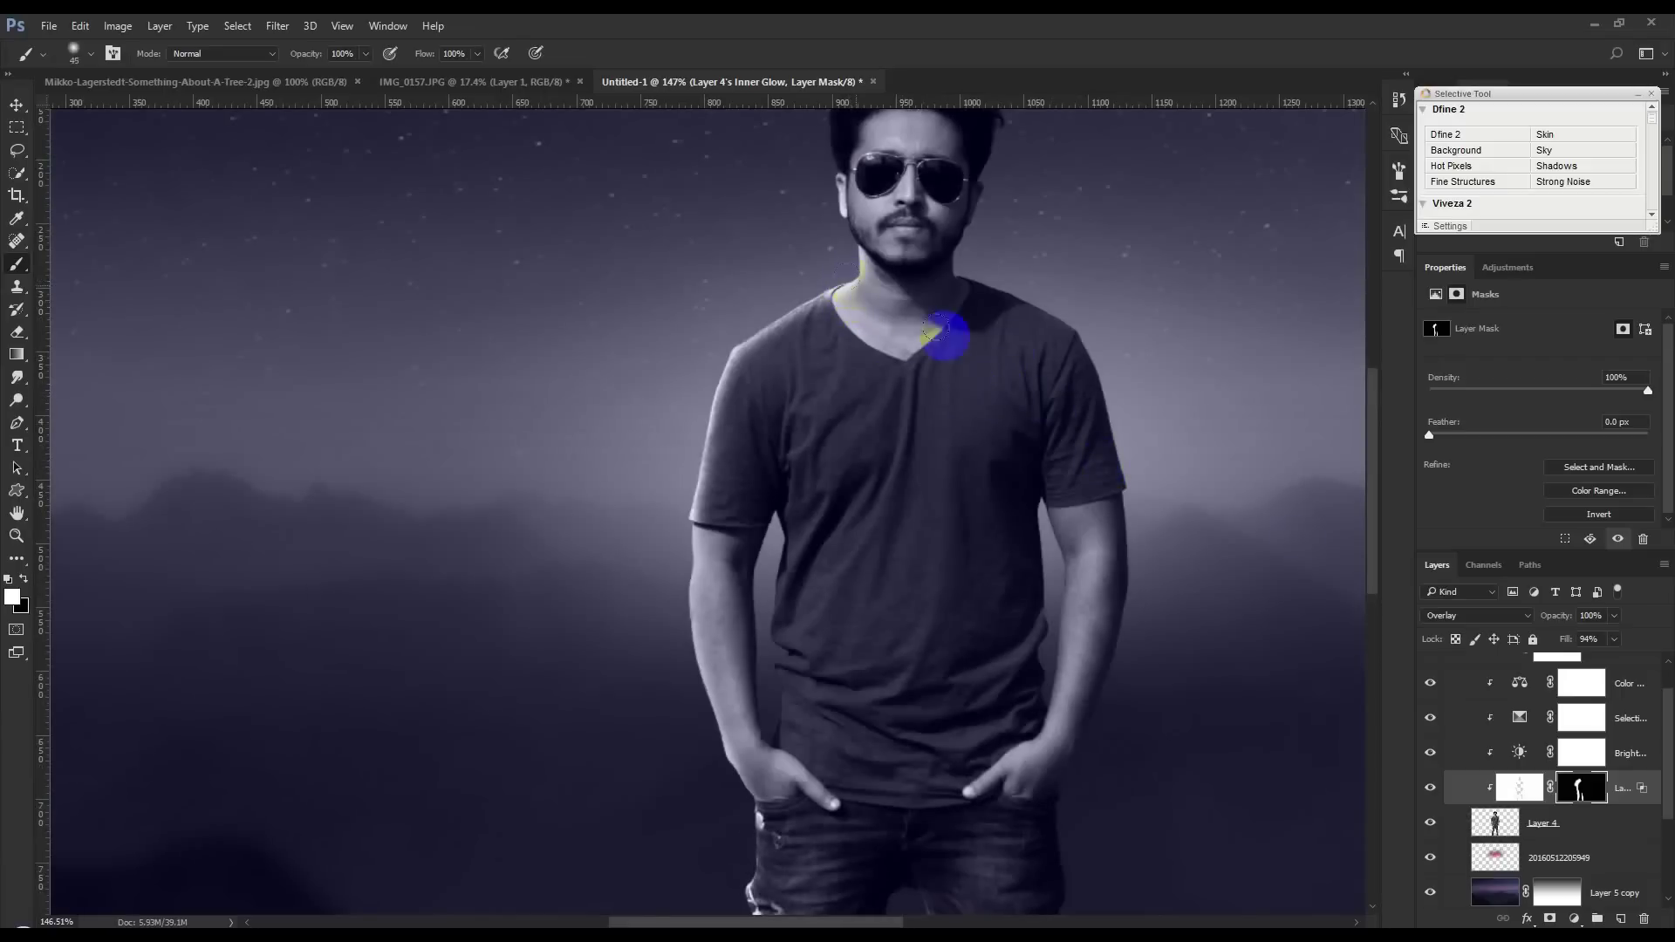
Step: Paint the mask softly in black at about 12% opacity along the shoulder and arm edges
click(24, 579)
click(455, 55)
drag(317, 53, 240, 107)
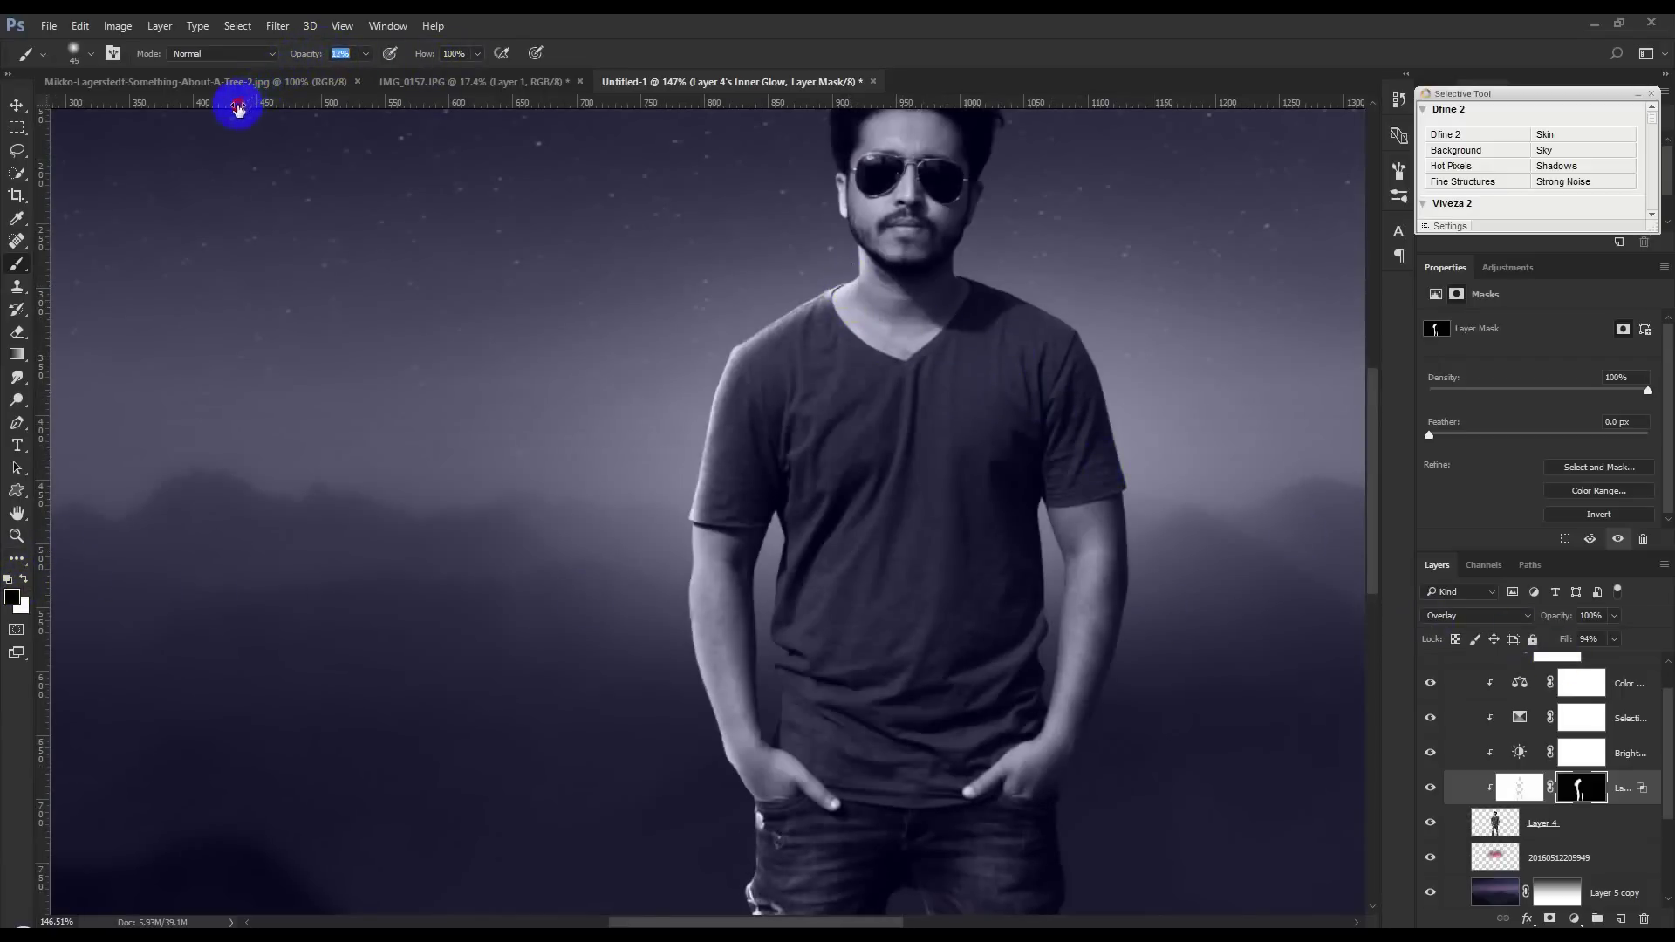
drag(316, 55, 310, 61)
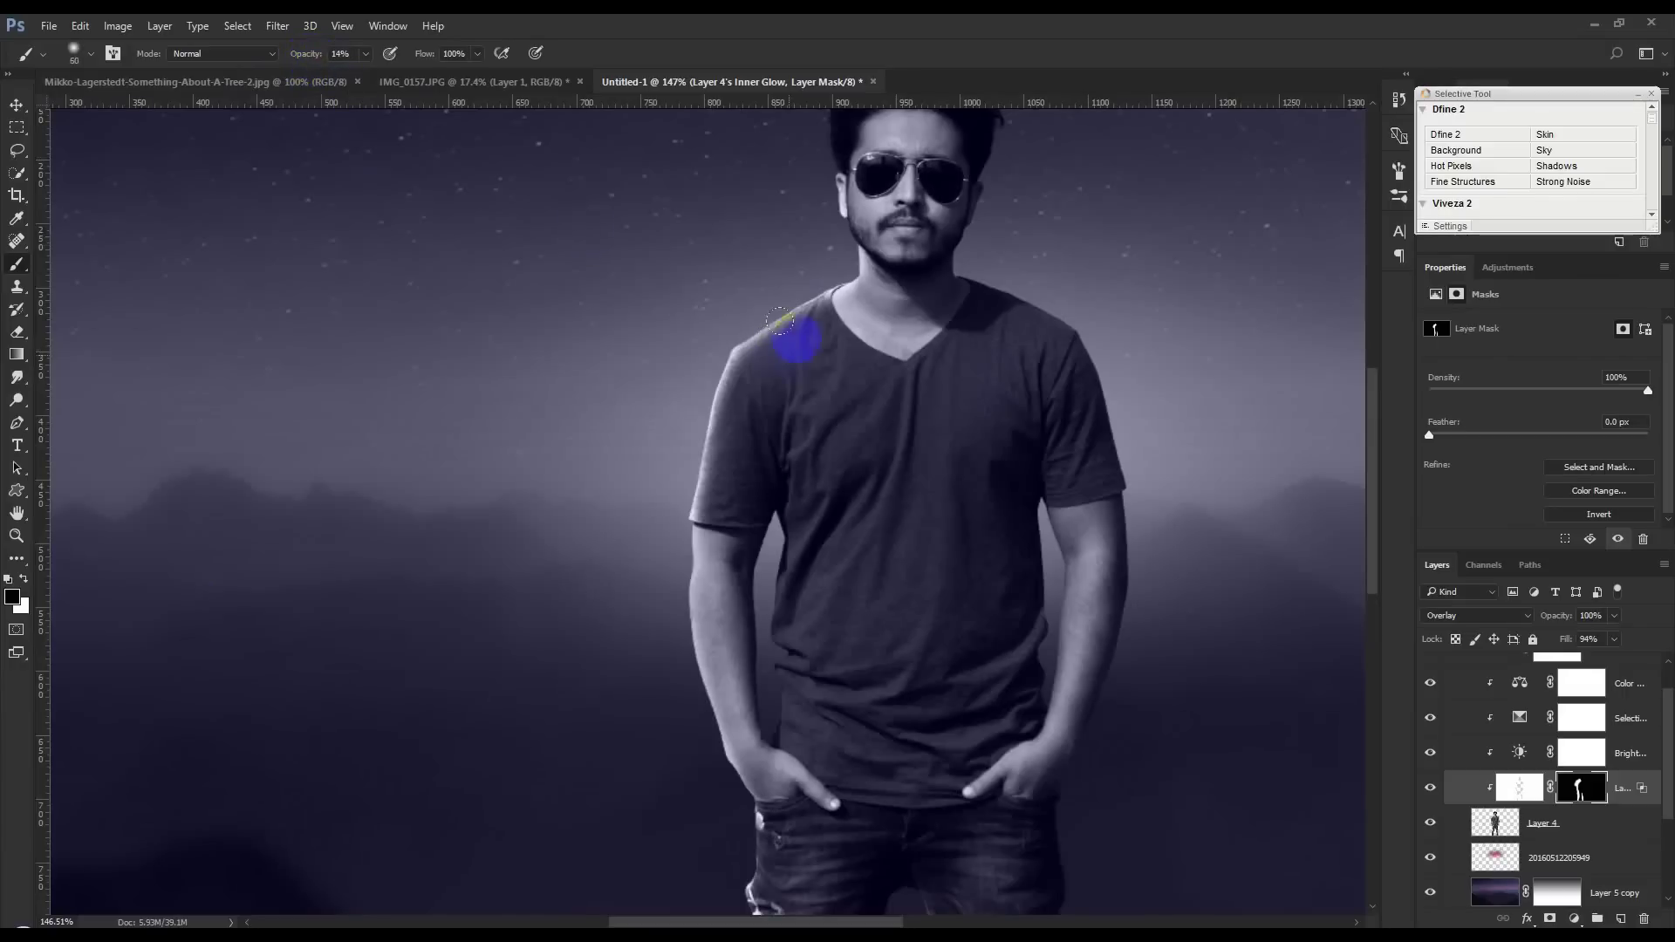
drag(746, 420, 724, 440)
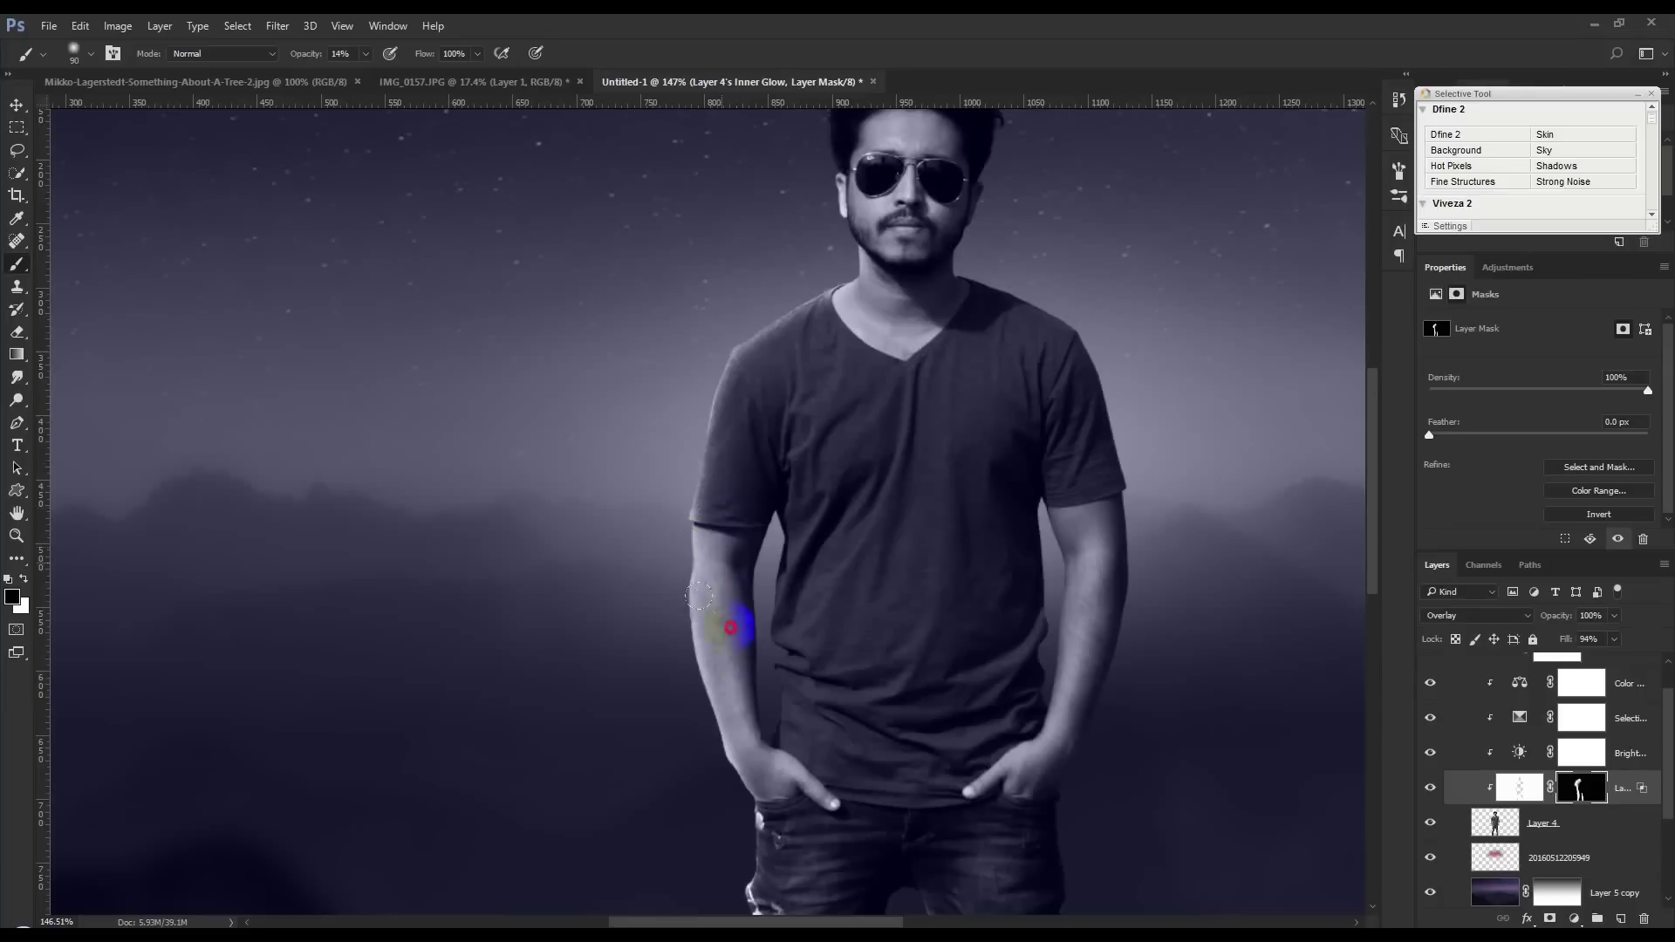
click(861, 583)
click(319, 435)
click(167, 429)
scroll(805, 568, up, 5)
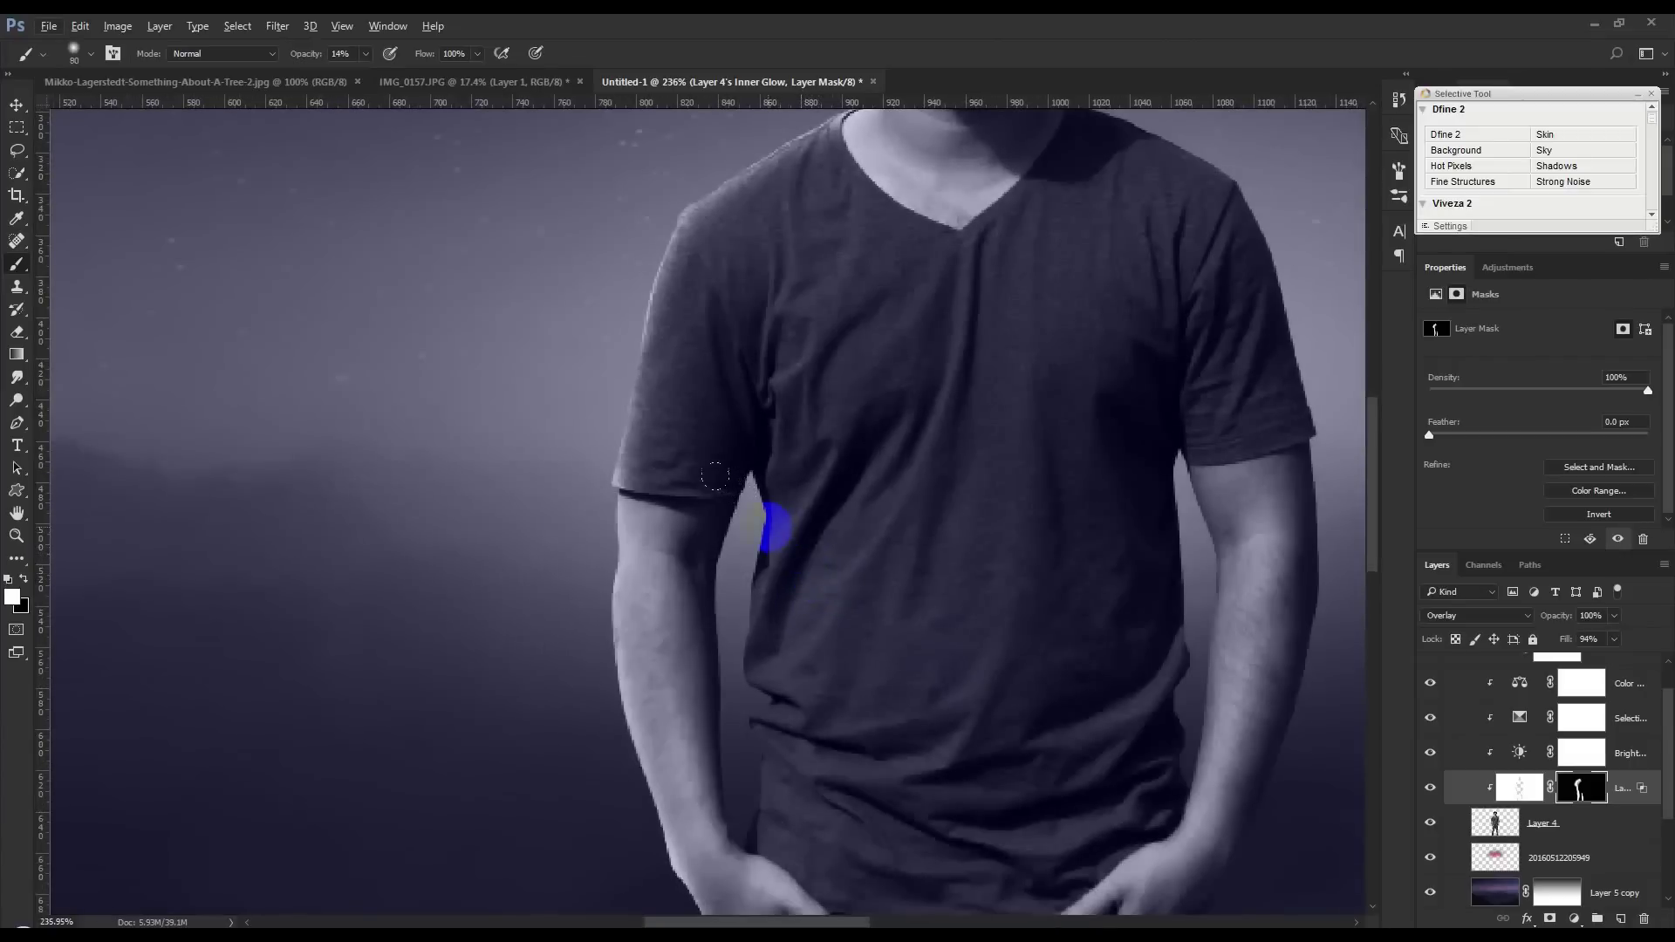
mouse_move(759, 491)
mouse_down()
mouse_move(763, 579)
mouse_move(772, 568)
mouse_move(746, 689)
mouse_move(765, 802)
mouse_move(748, 692)
mouse_move(767, 692)
mouse_move(750, 827)
mouse_up()
drag(746, 587, 766, 505)
drag(1209, 560, 1213, 548)
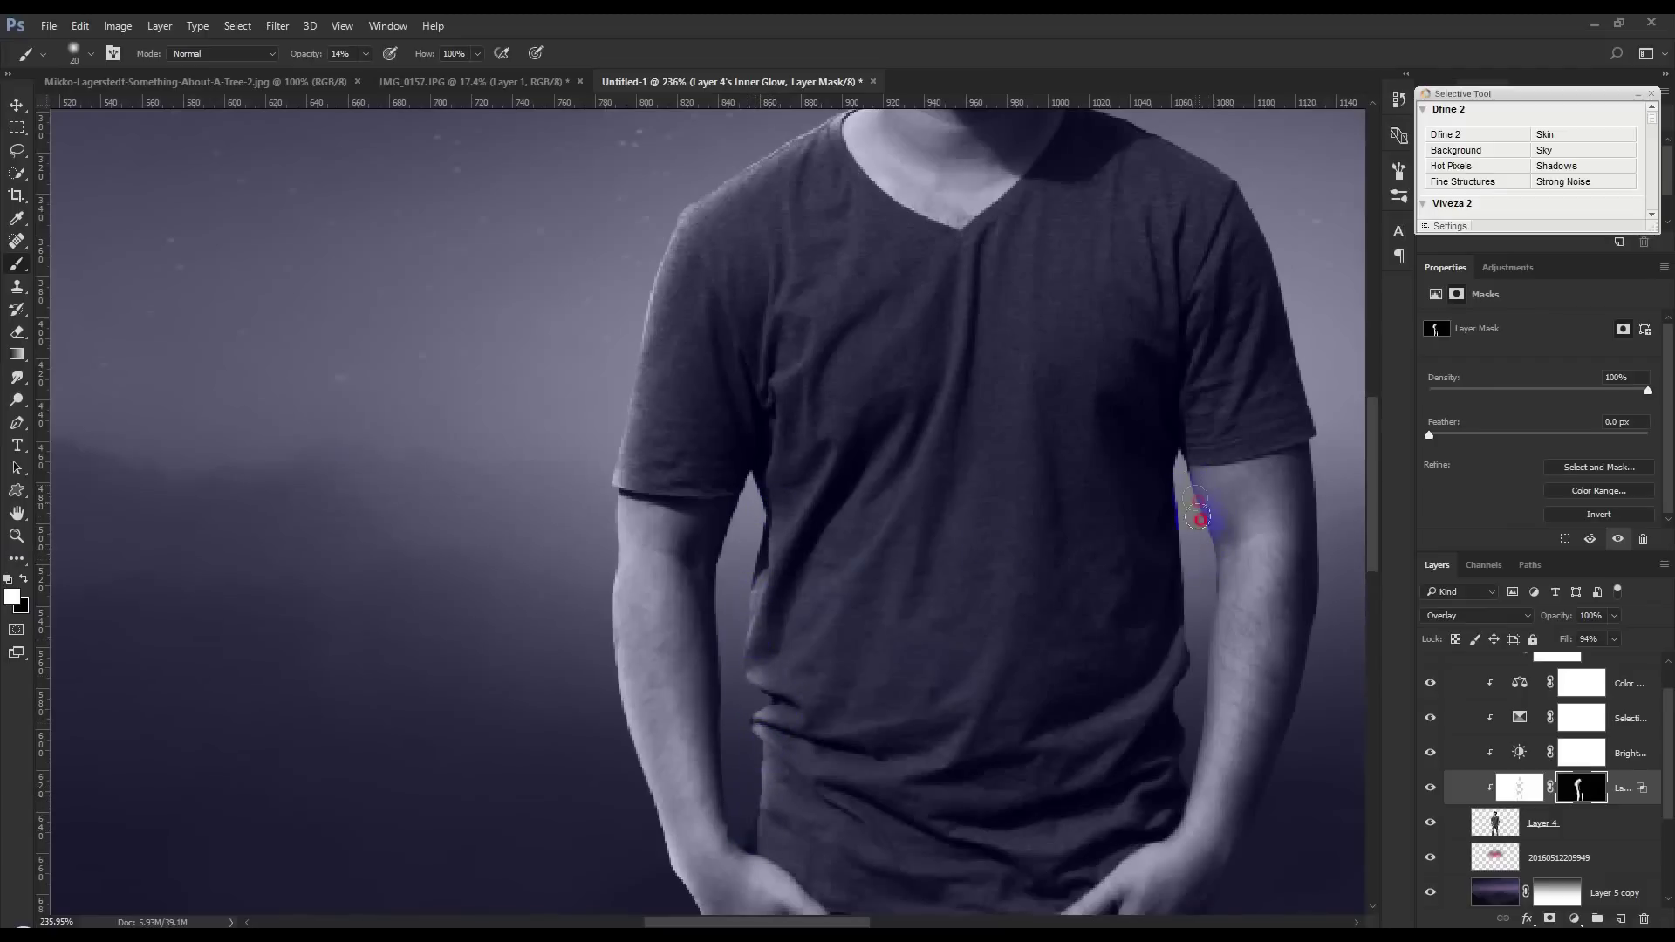
mouse_move(1202, 585)
mouse_down()
mouse_move(1181, 786)
mouse_move(1212, 740)
mouse_move(1203, 558)
mouse_up()
Step: Reveal the glow at full brush opacity along both arms' inner edges
drag(336, 61, 391, 77)
mouse_move(1187, 466)
mouse_down()
mouse_move(1207, 550)
mouse_move(1178, 774)
mouse_move(1198, 686)
mouse_up()
mouse_move(731, 476)
mouse_down()
mouse_move(759, 494)
mouse_move(741, 606)
mouse_move(753, 819)
mouse_up()
Step: Softly darken the mask at just under half opacity along both inner arm edges
click(23, 578)
mouse_move(311, 68)
mouse_down()
mouse_move(270, 67)
mouse_move(253, 88)
mouse_up()
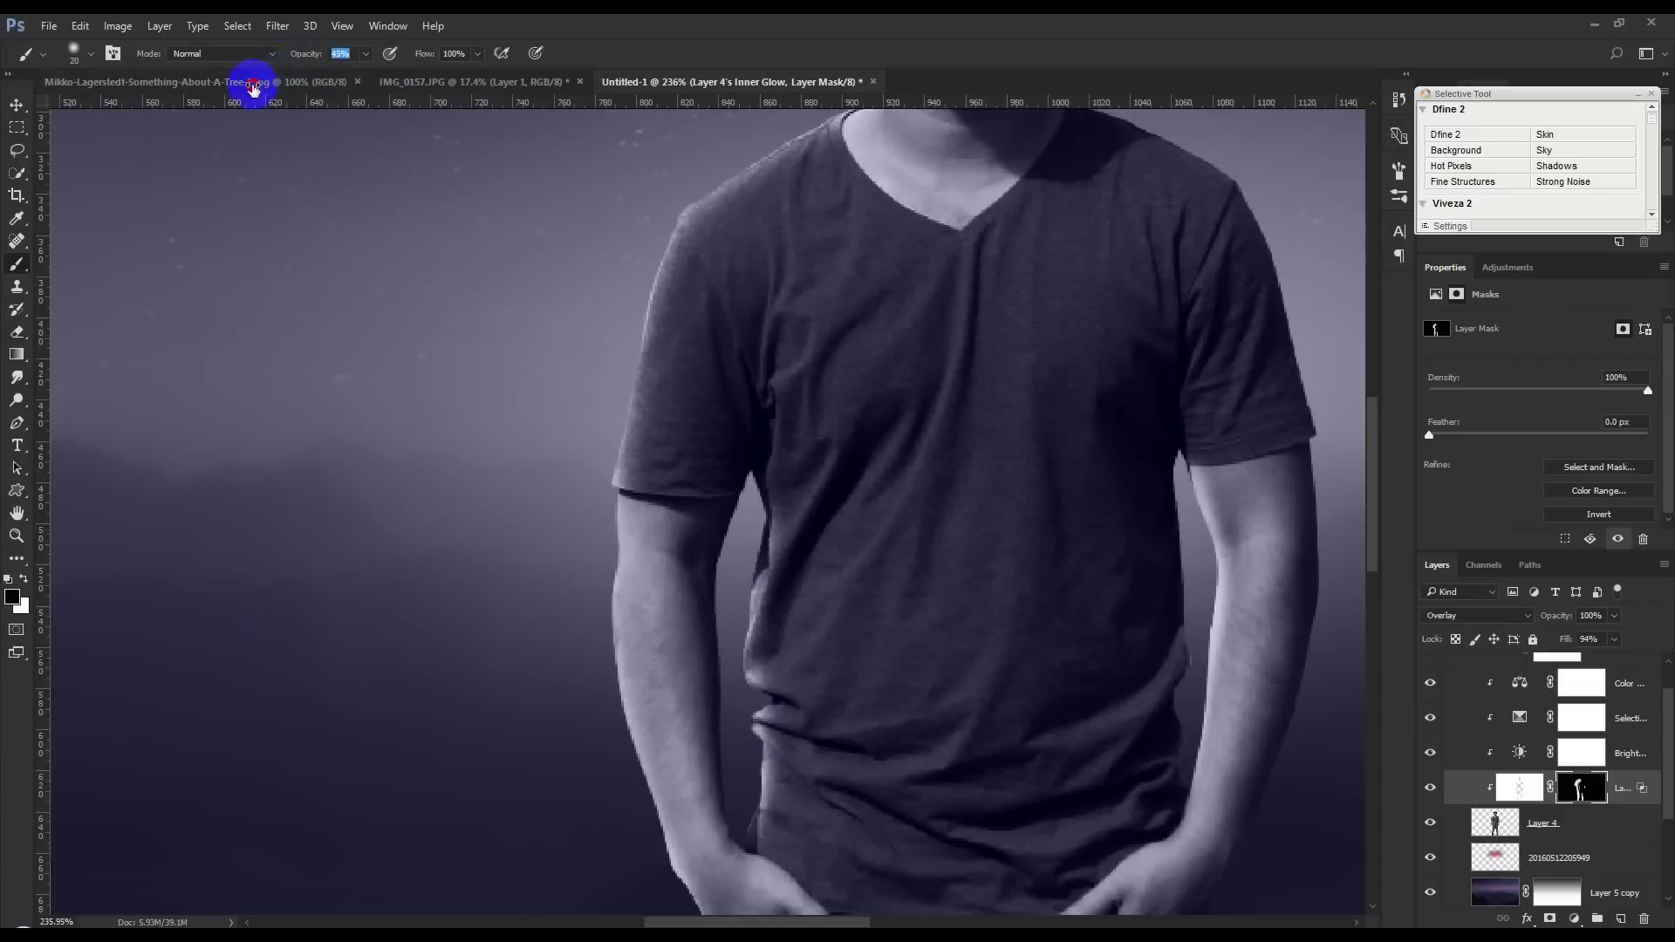
mouse_move(836, 686)
mouse_down()
mouse_move(767, 767)
mouse_move(759, 636)
mouse_move(833, 493)
mouse_up()
drag(1195, 476, 1224, 712)
scroll(1143, 637, down, 5)
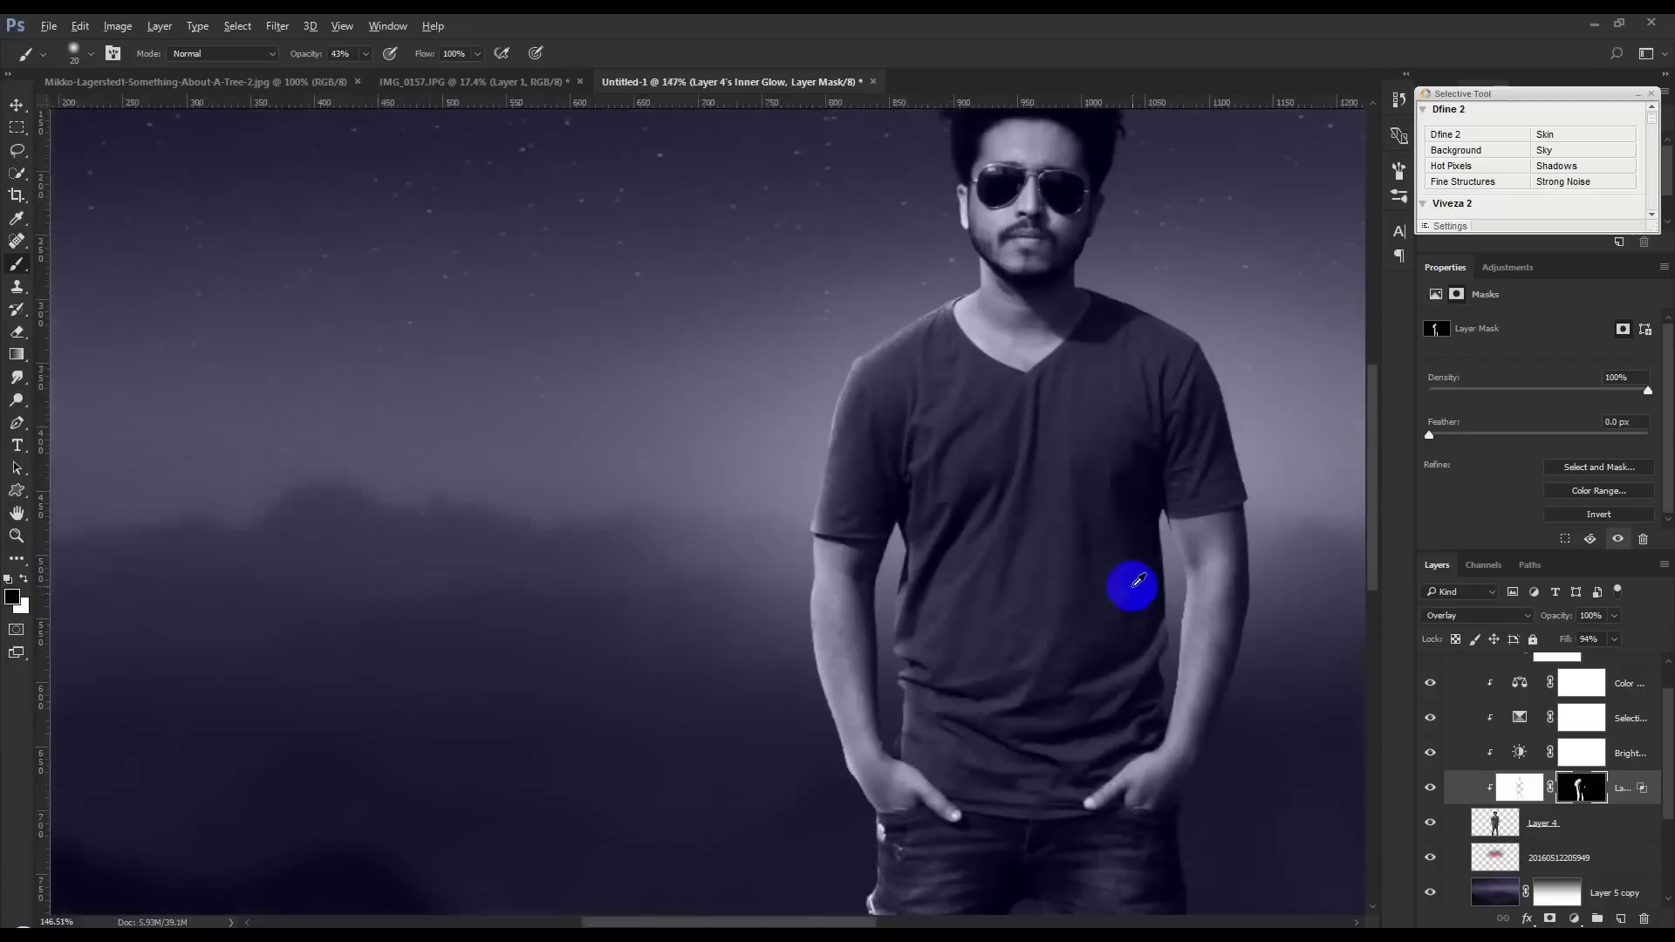
Step: Recentre the view on the figure and touch up the mask near the man's shoulder
scroll(1163, 567, down, 3)
scroll(1163, 567, down, 2)
scroll(1163, 567, down, 1)
scroll(1151, 541, up, 2)
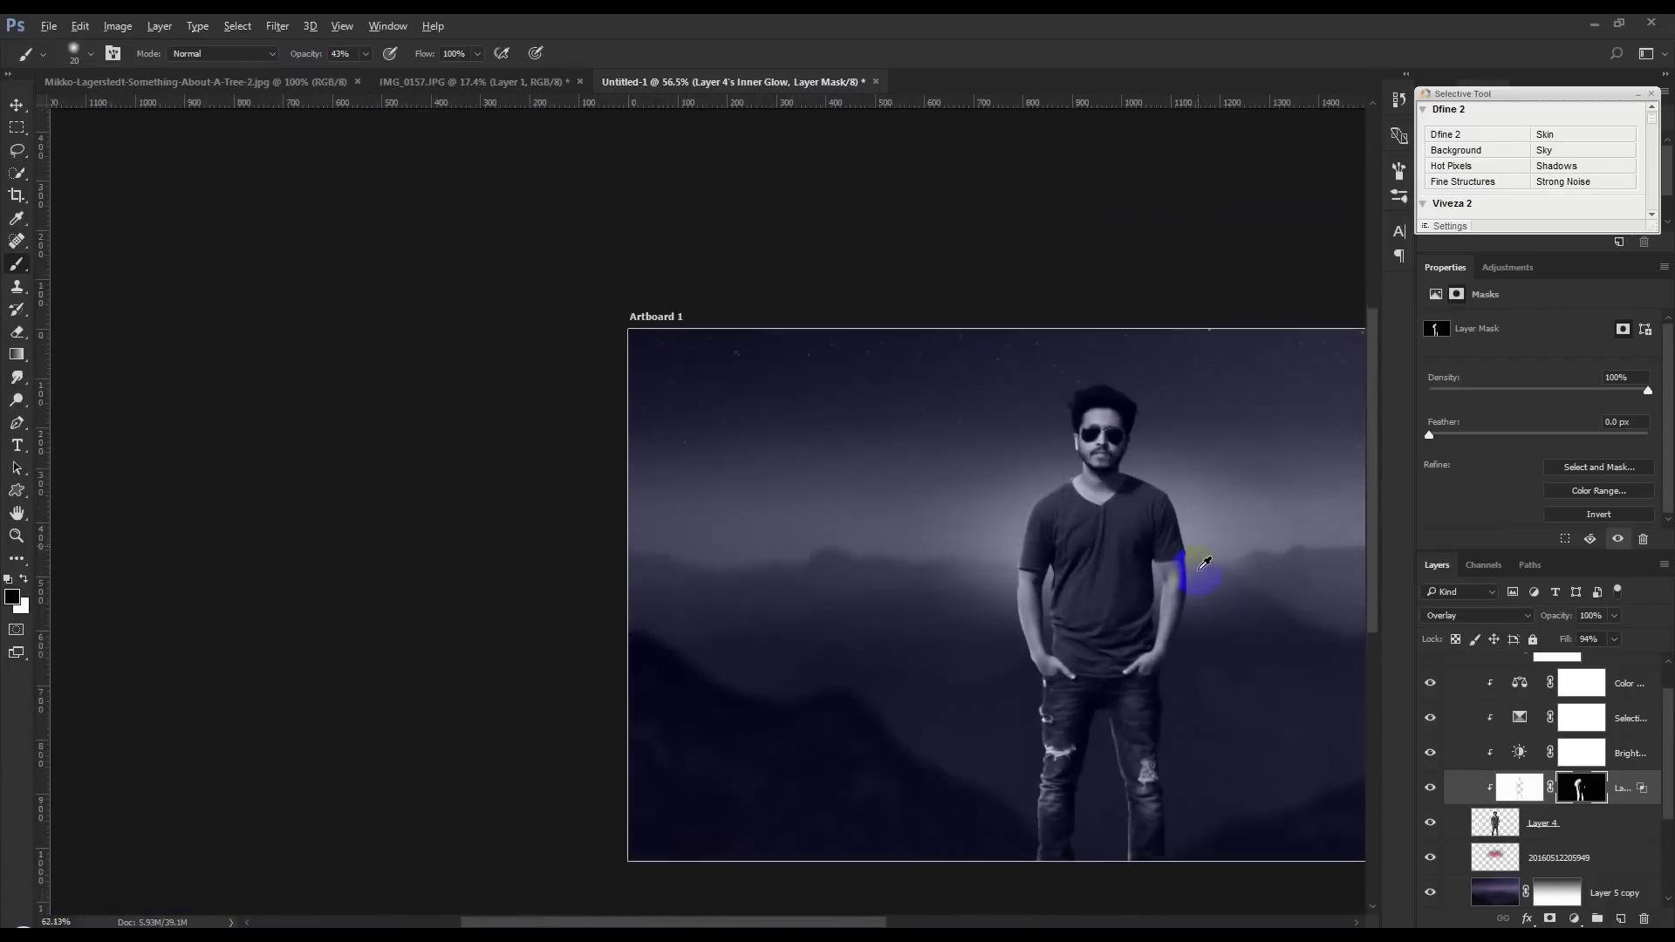
scroll(1148, 527, up, 2)
drag(1147, 526, 890, 374)
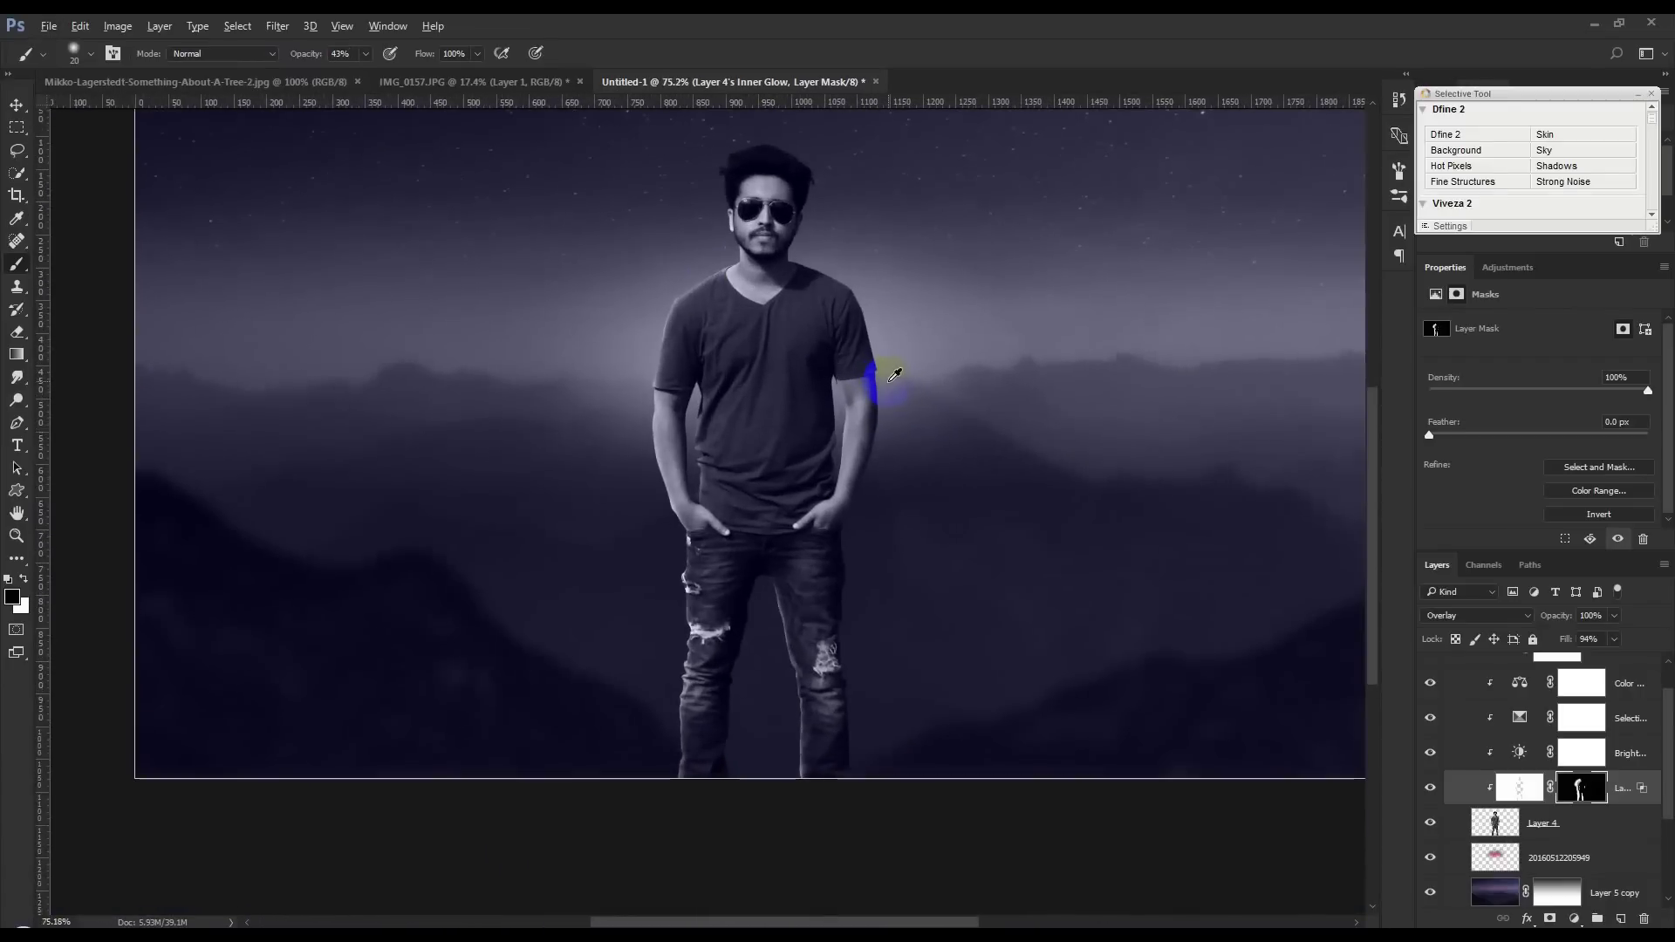
drag(710, 332, 708, 323)
scroll(785, 399, down, 2)
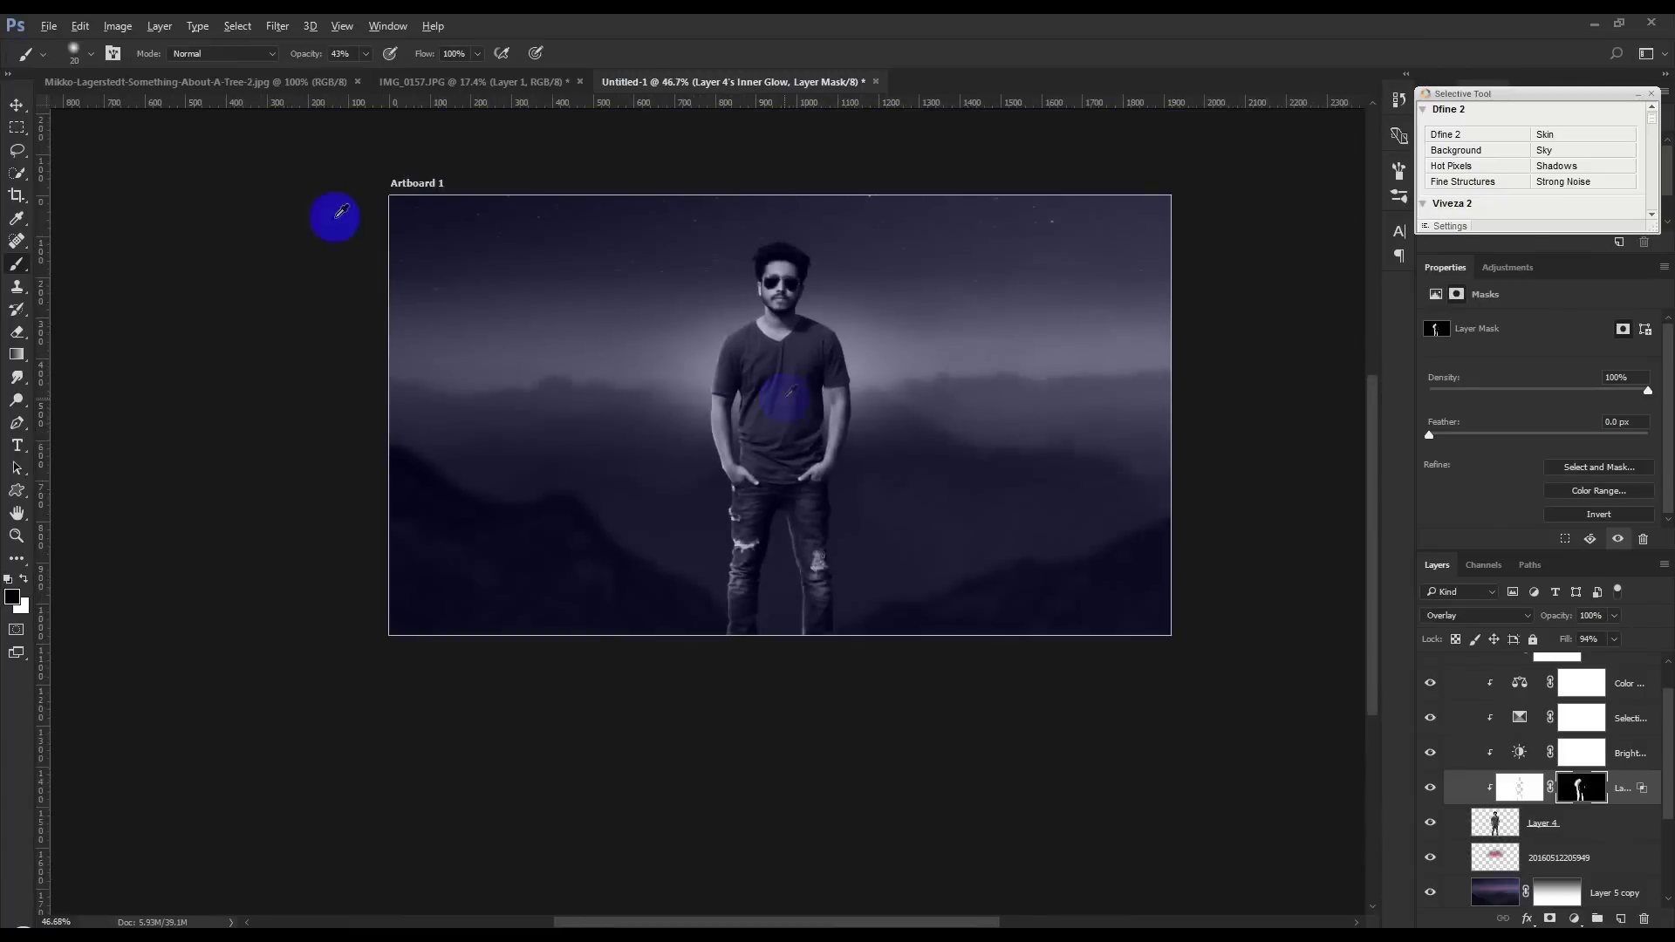
Step: Target the Inner Glow layer's pixels rather than its mask and set its opacity to 90%
click(16, 106)
scroll(1097, 343, up, 1)
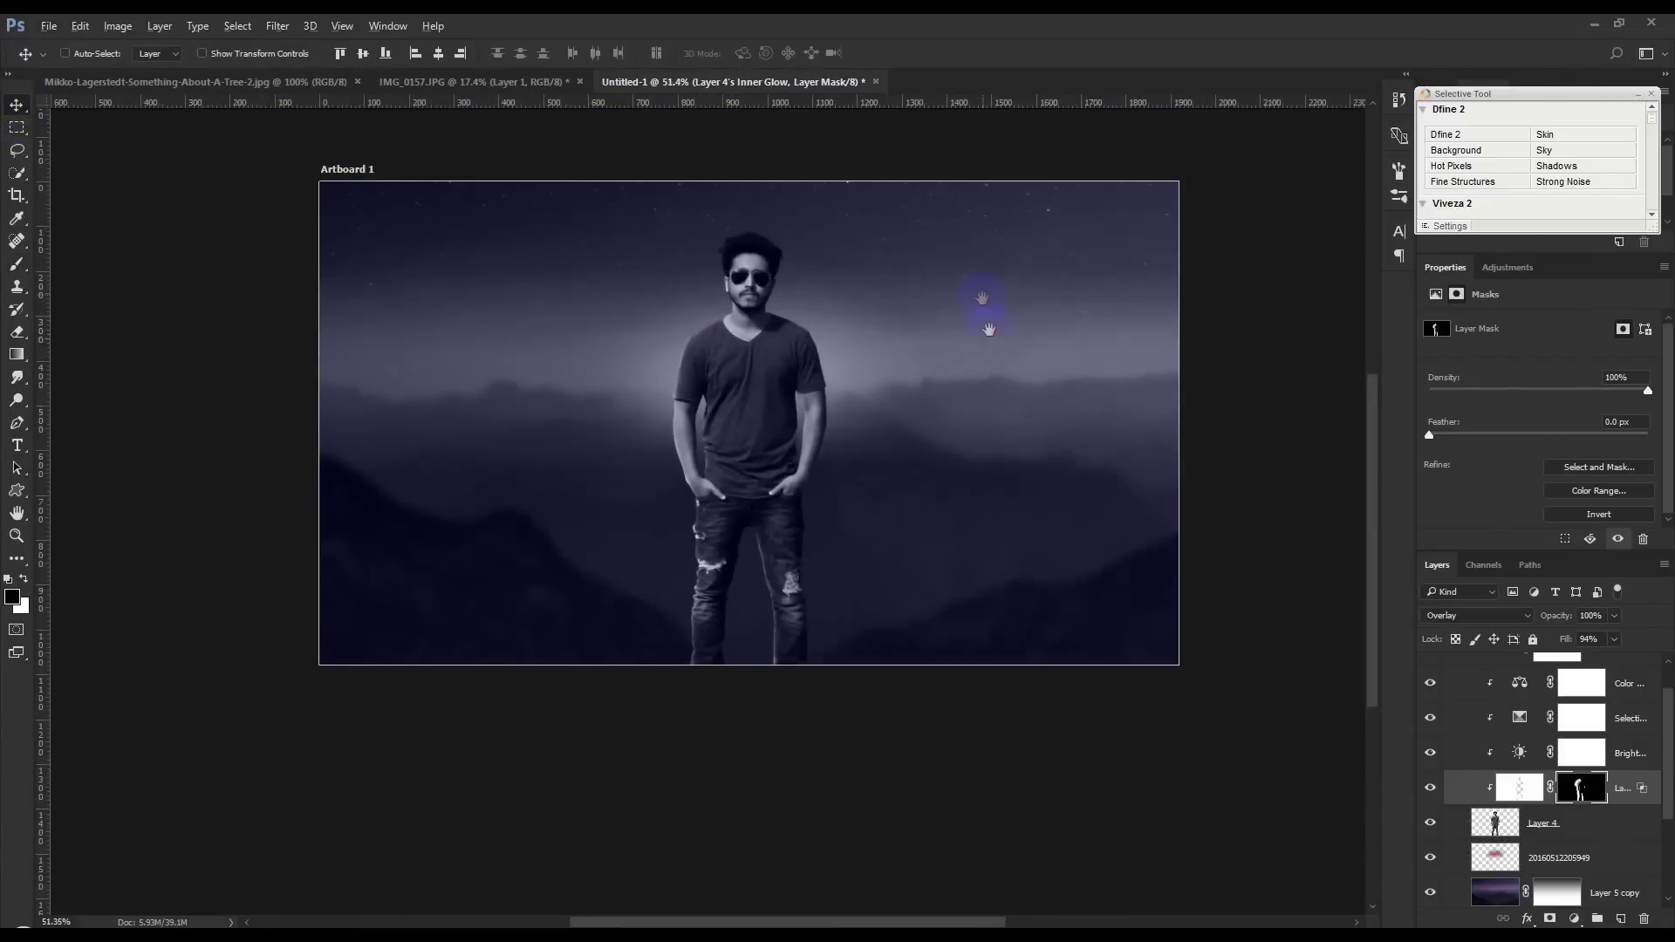
scroll(989, 329, up, 1)
scroll(962, 337, up, 1)
scroll(966, 345, up, 1)
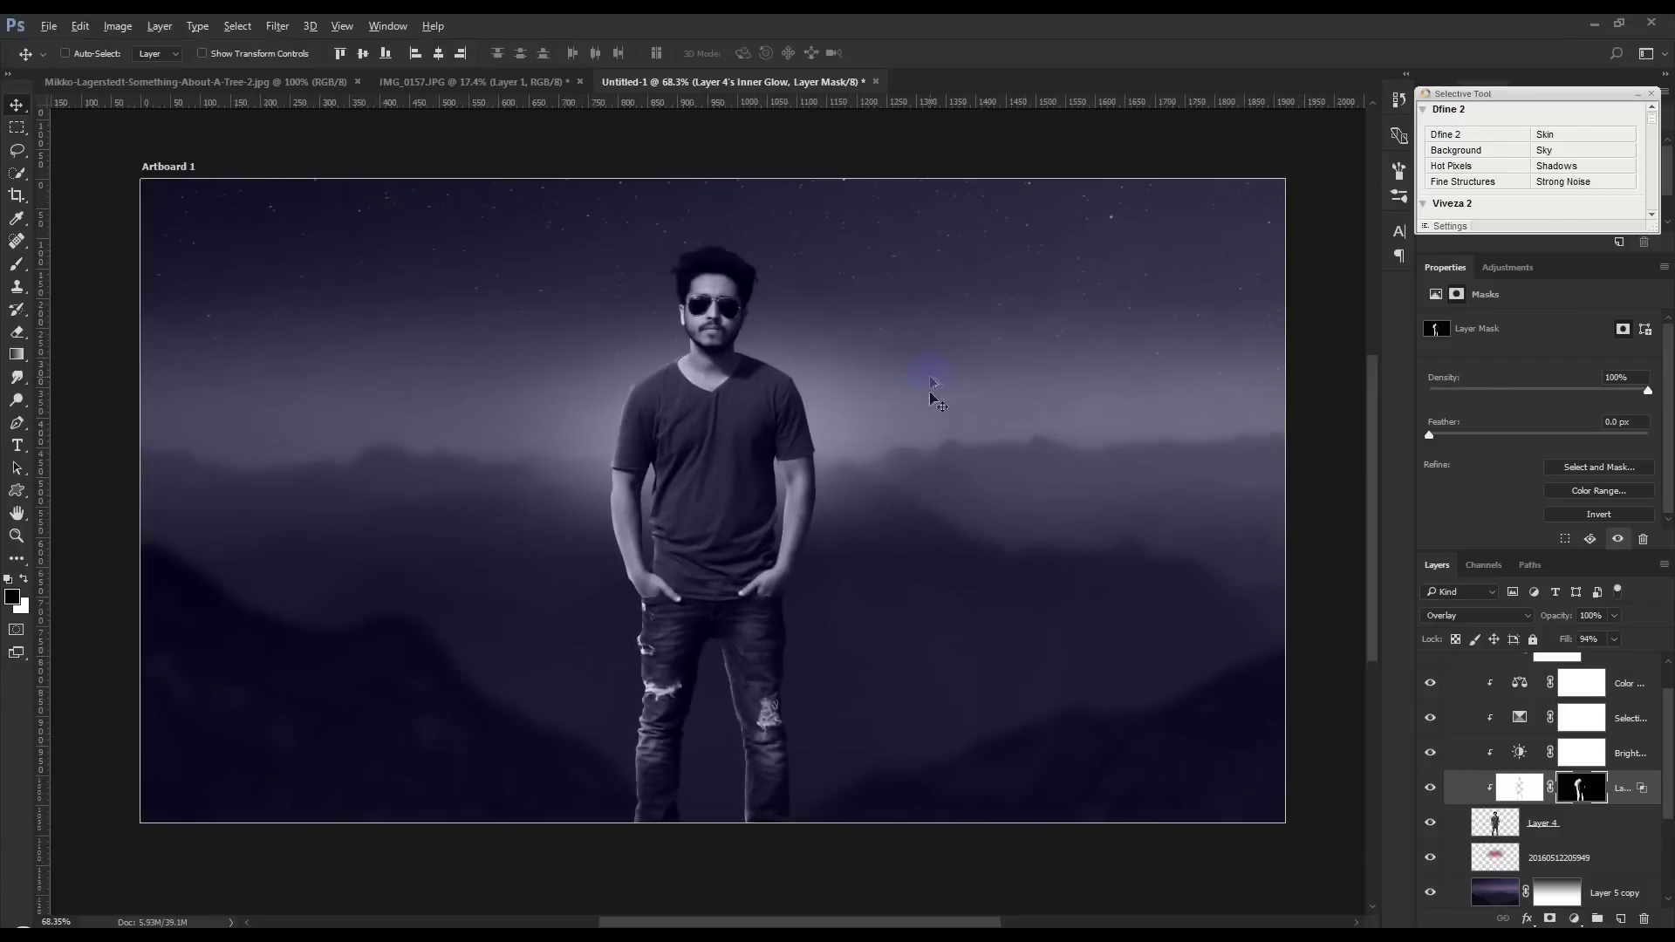
click(1519, 788)
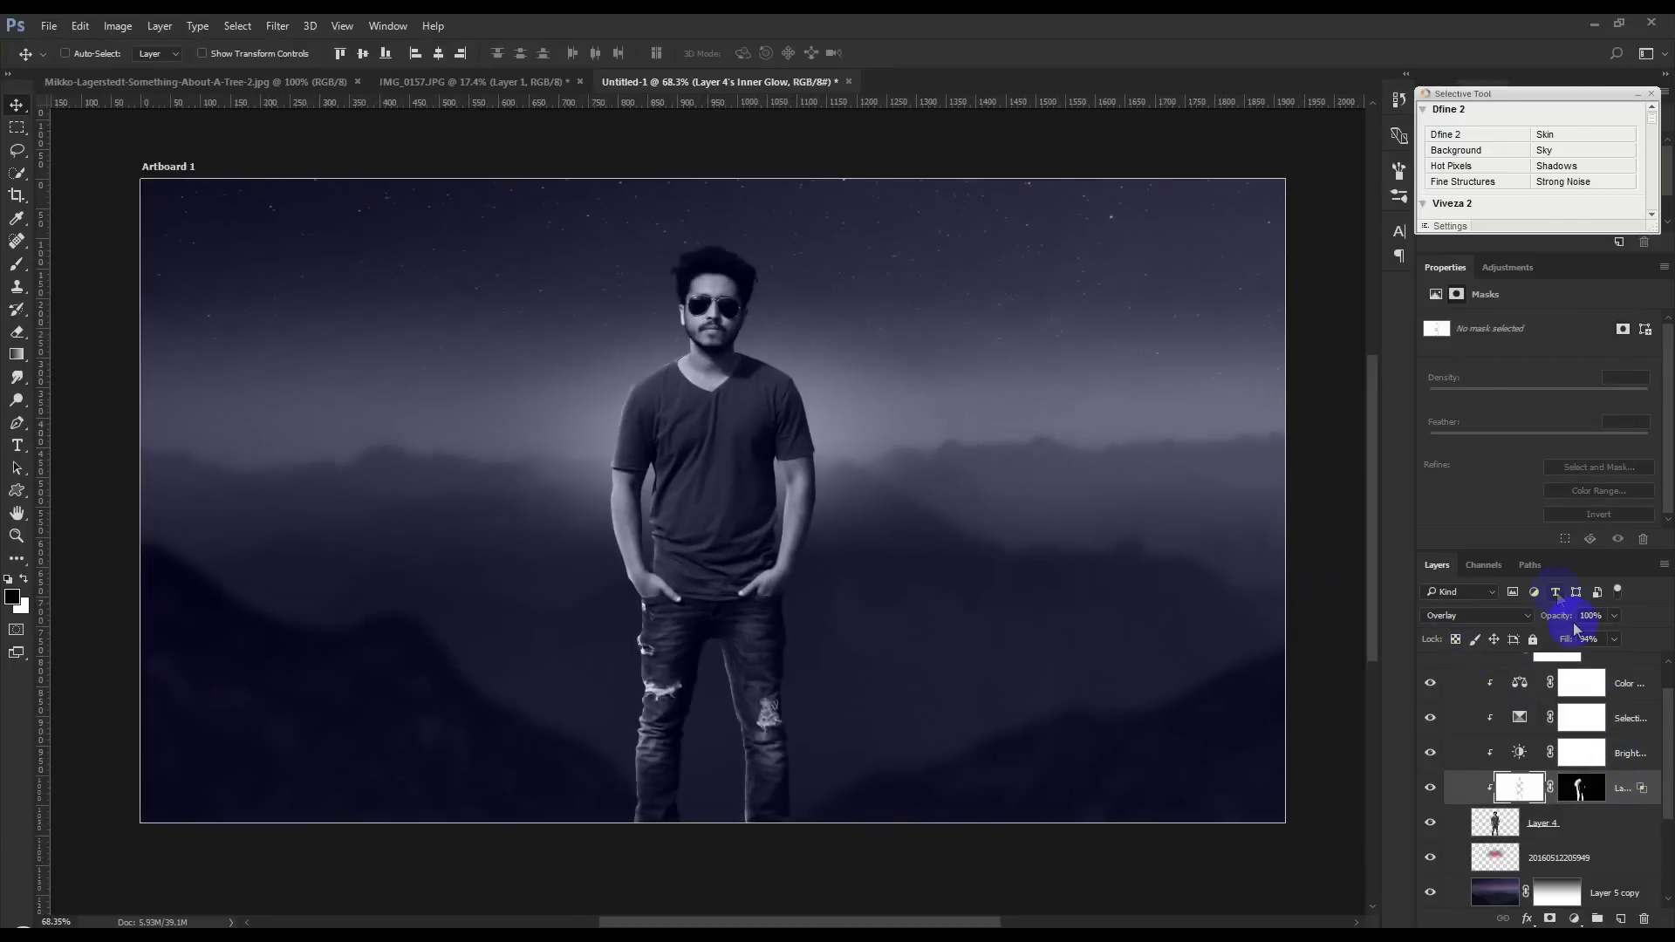
click(1013, 534)
scroll(1013, 534, down, 1)
scroll(1570, 685, up, 1)
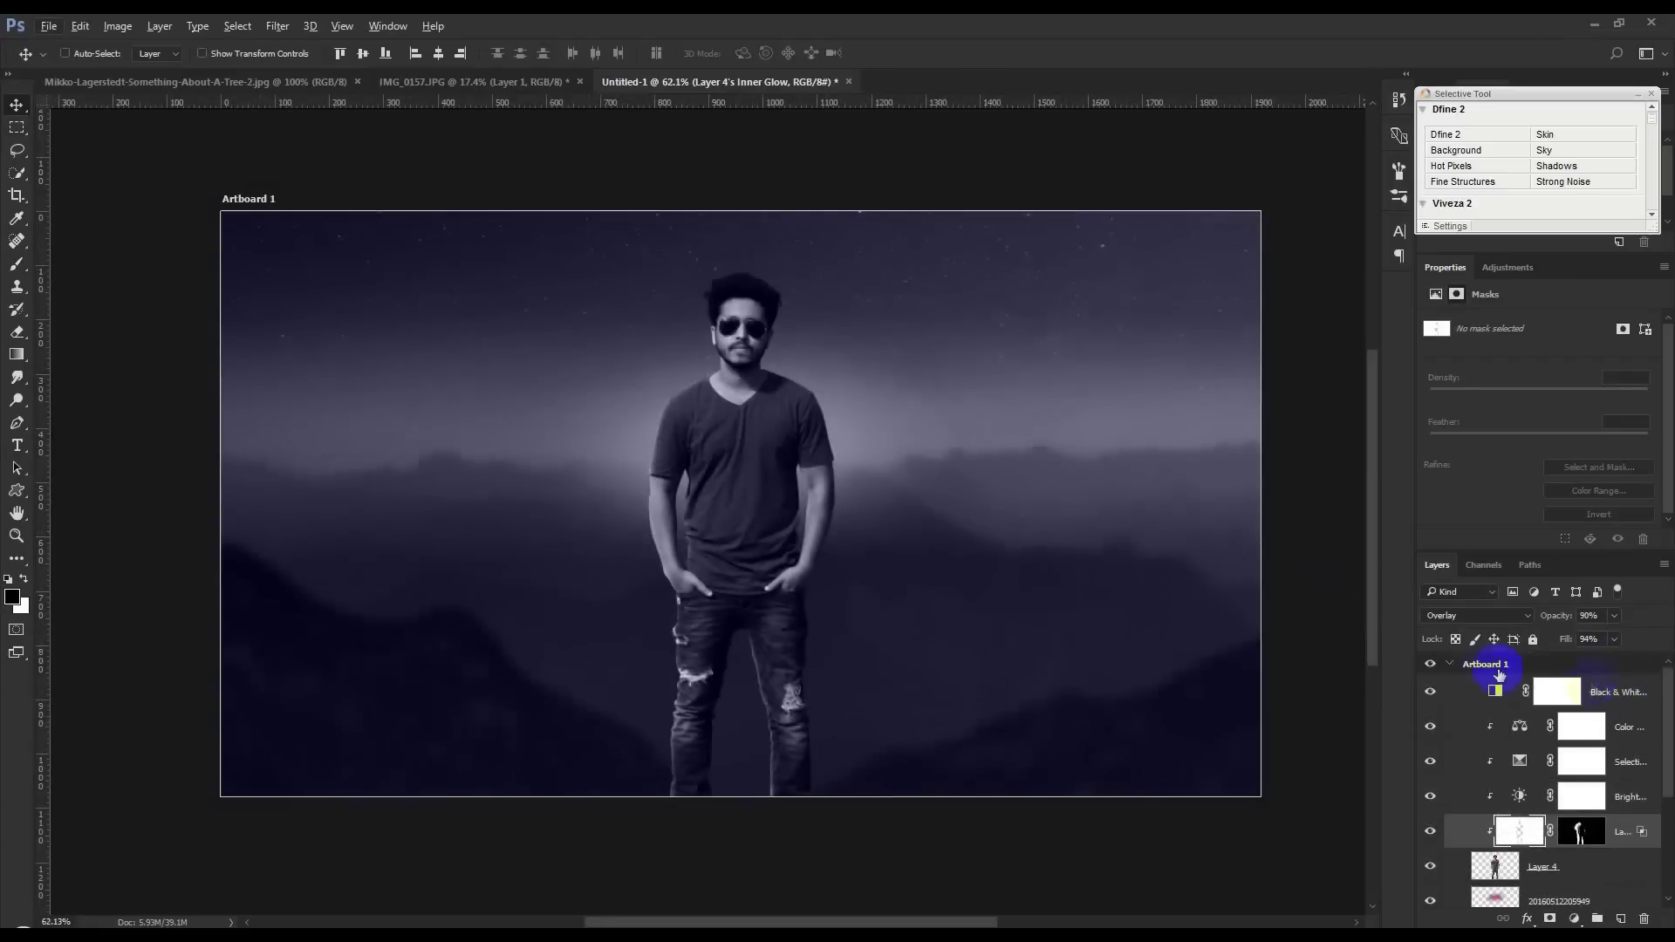
click(1516, 689)
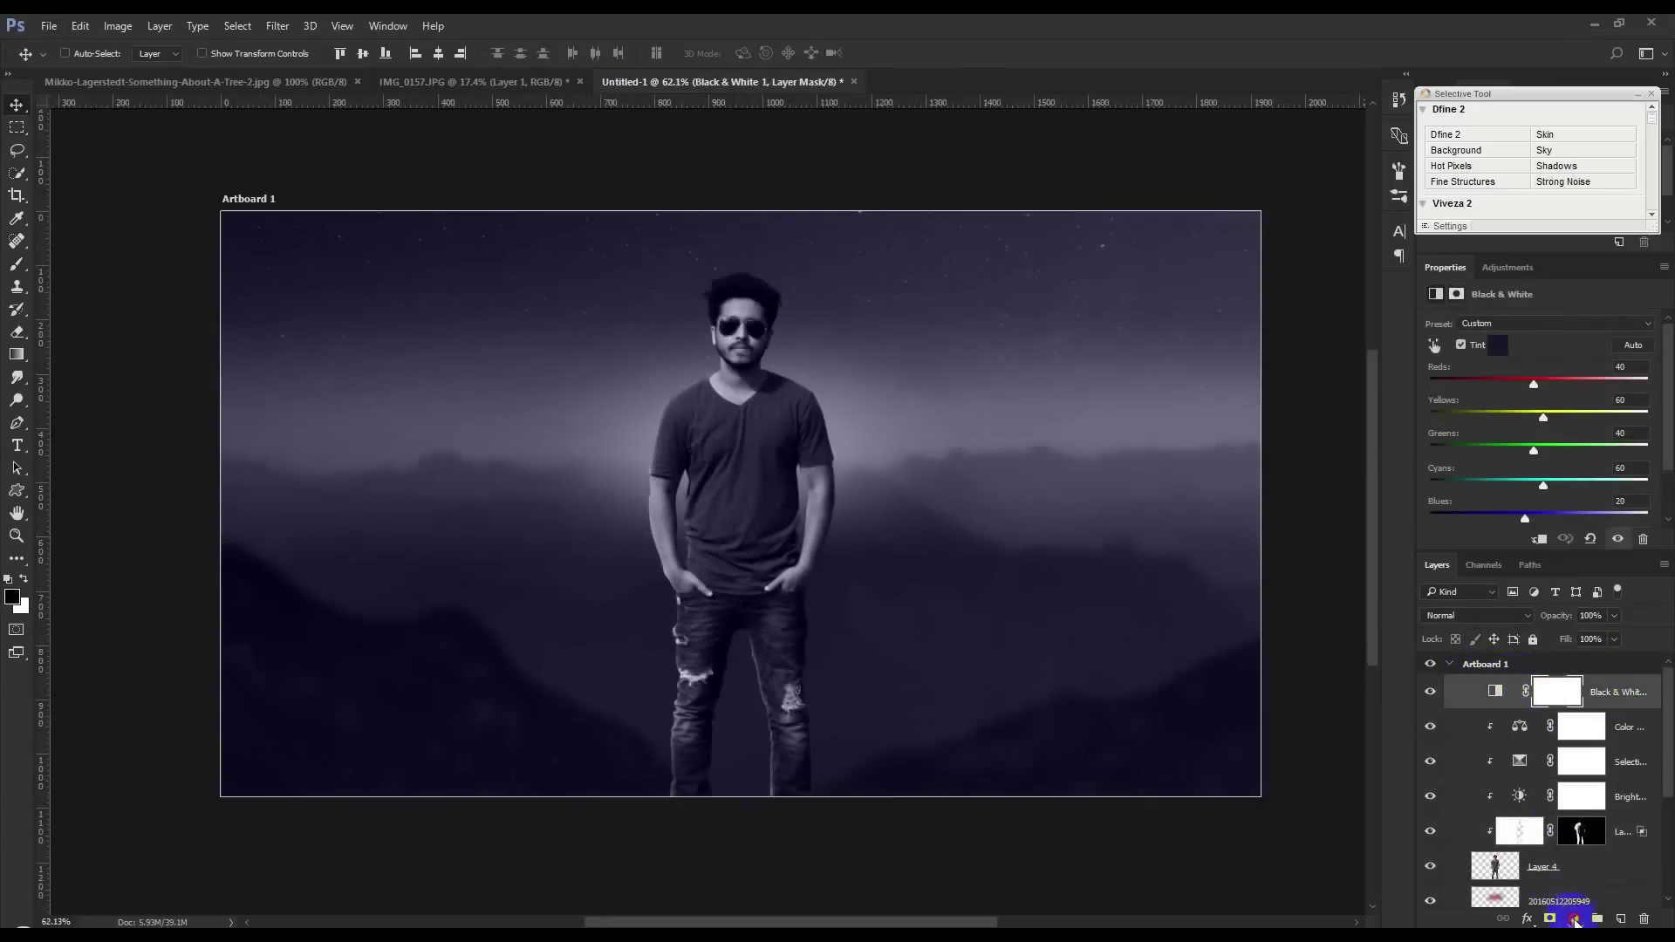
Step: Add a Color Balance layer above Black & White and push the midtones toward blue
click(1574, 919)
click(1525, 726)
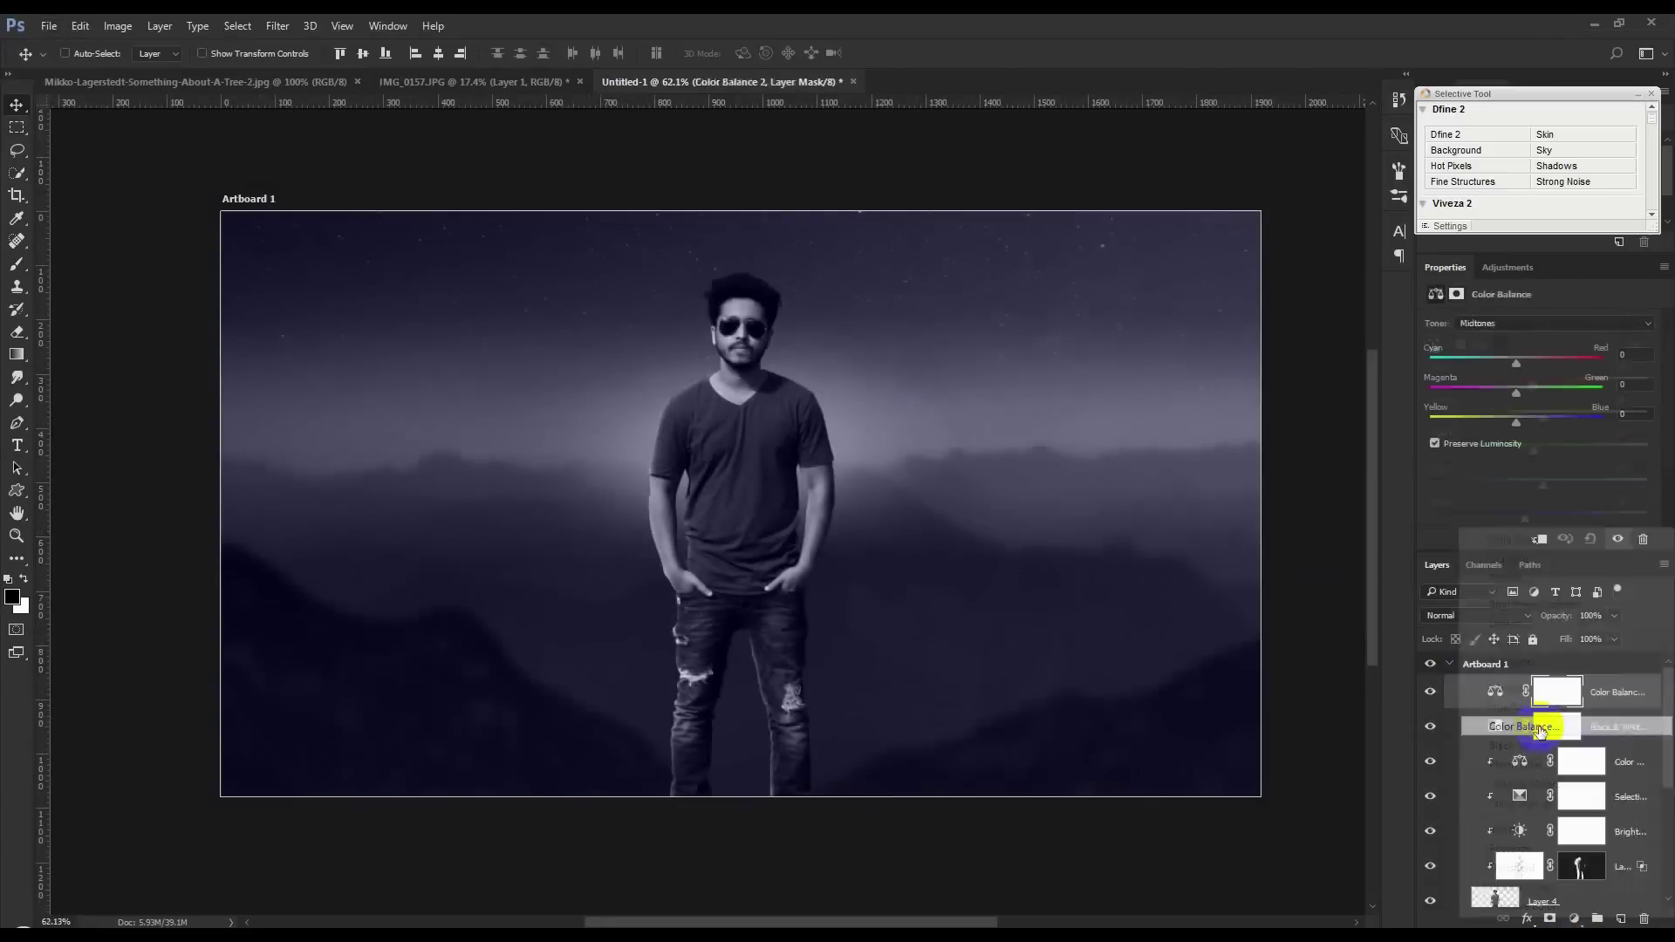
drag(1518, 425, 1532, 428)
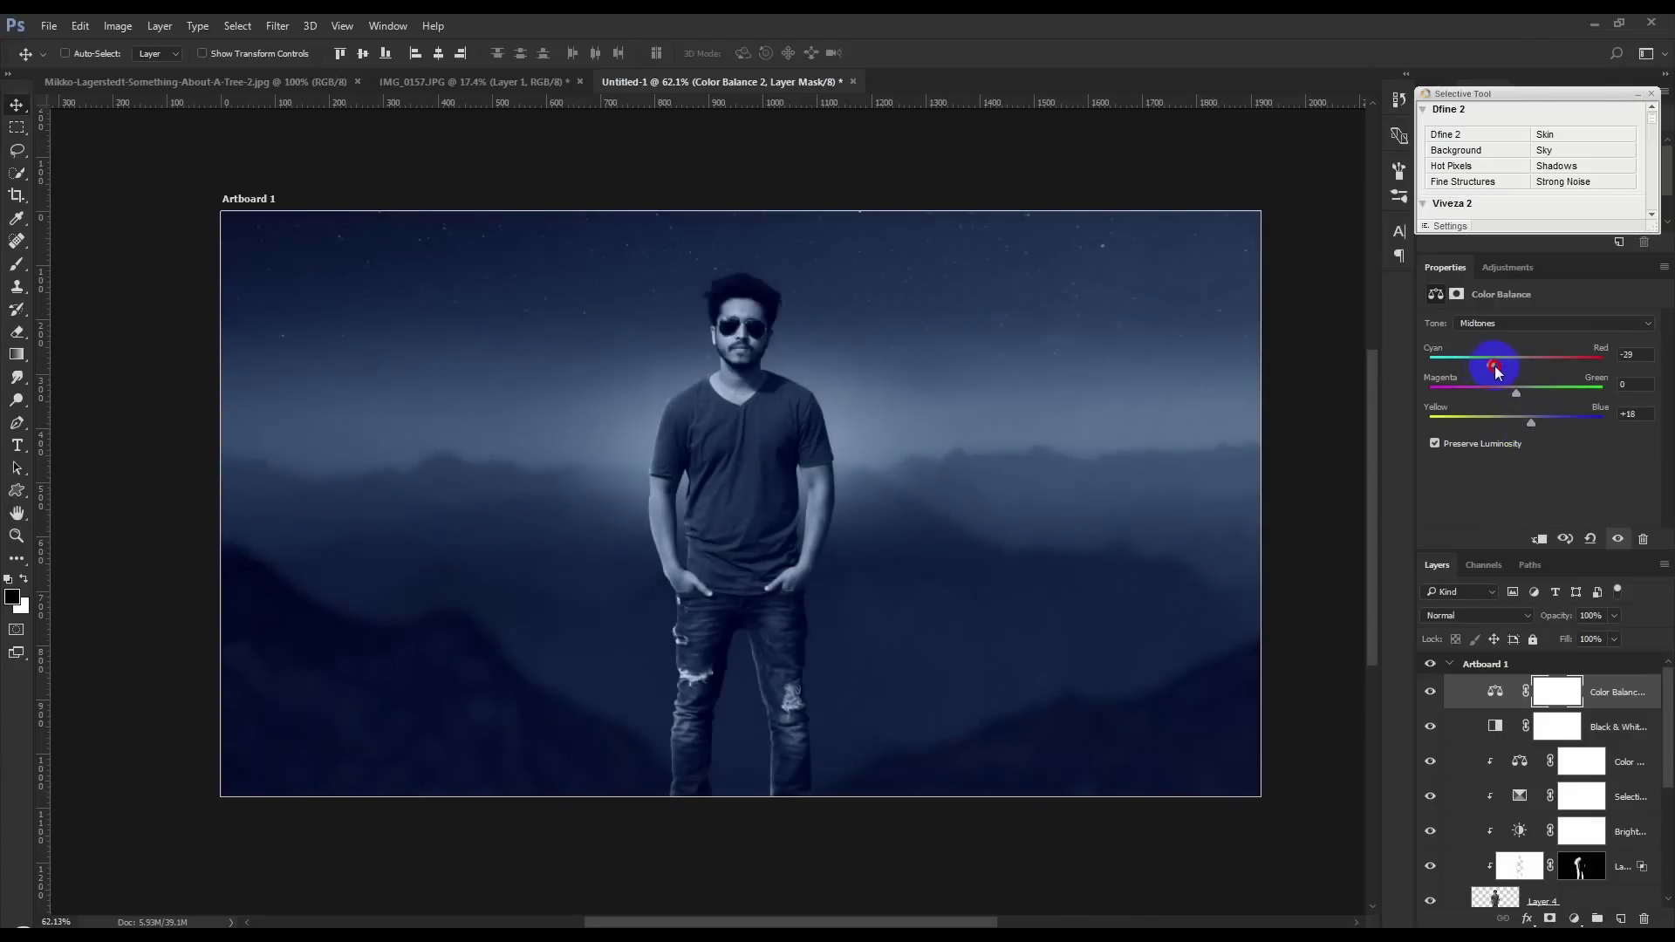
Step: Tint the Highlights range along the magenta–green axis
click(1492, 325)
click(1501, 358)
click(1488, 324)
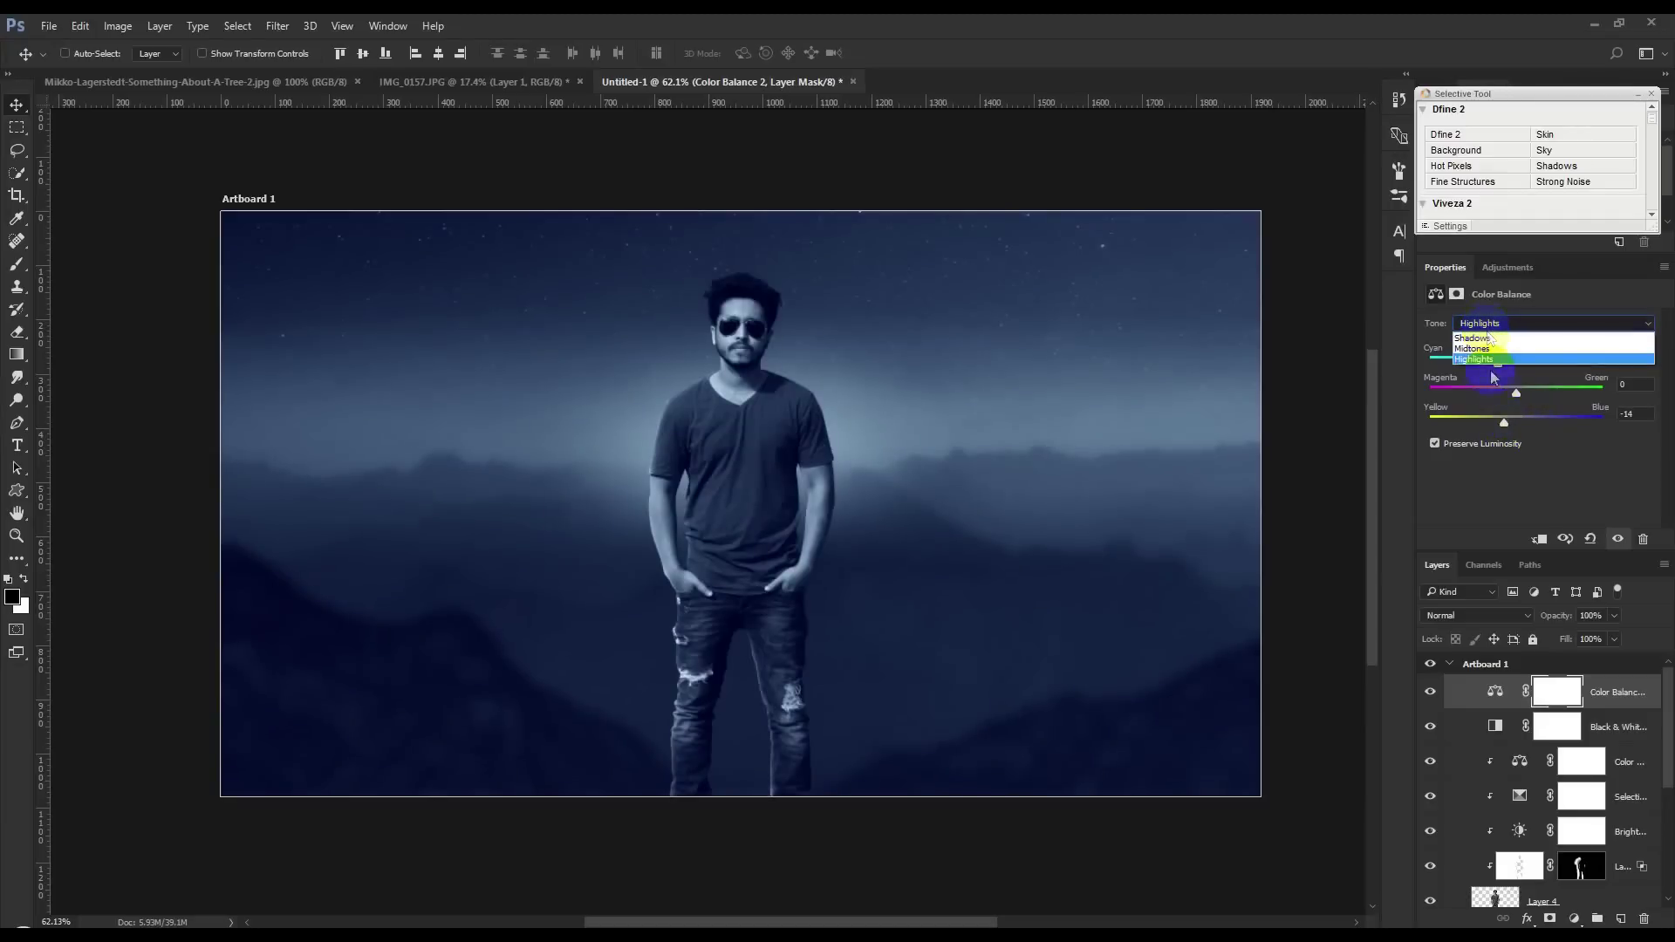
click(1515, 394)
mouse_move(1508, 391)
mouse_down()
mouse_move(1449, 397)
mouse_move(1581, 400)
mouse_move(1551, 397)
mouse_up()
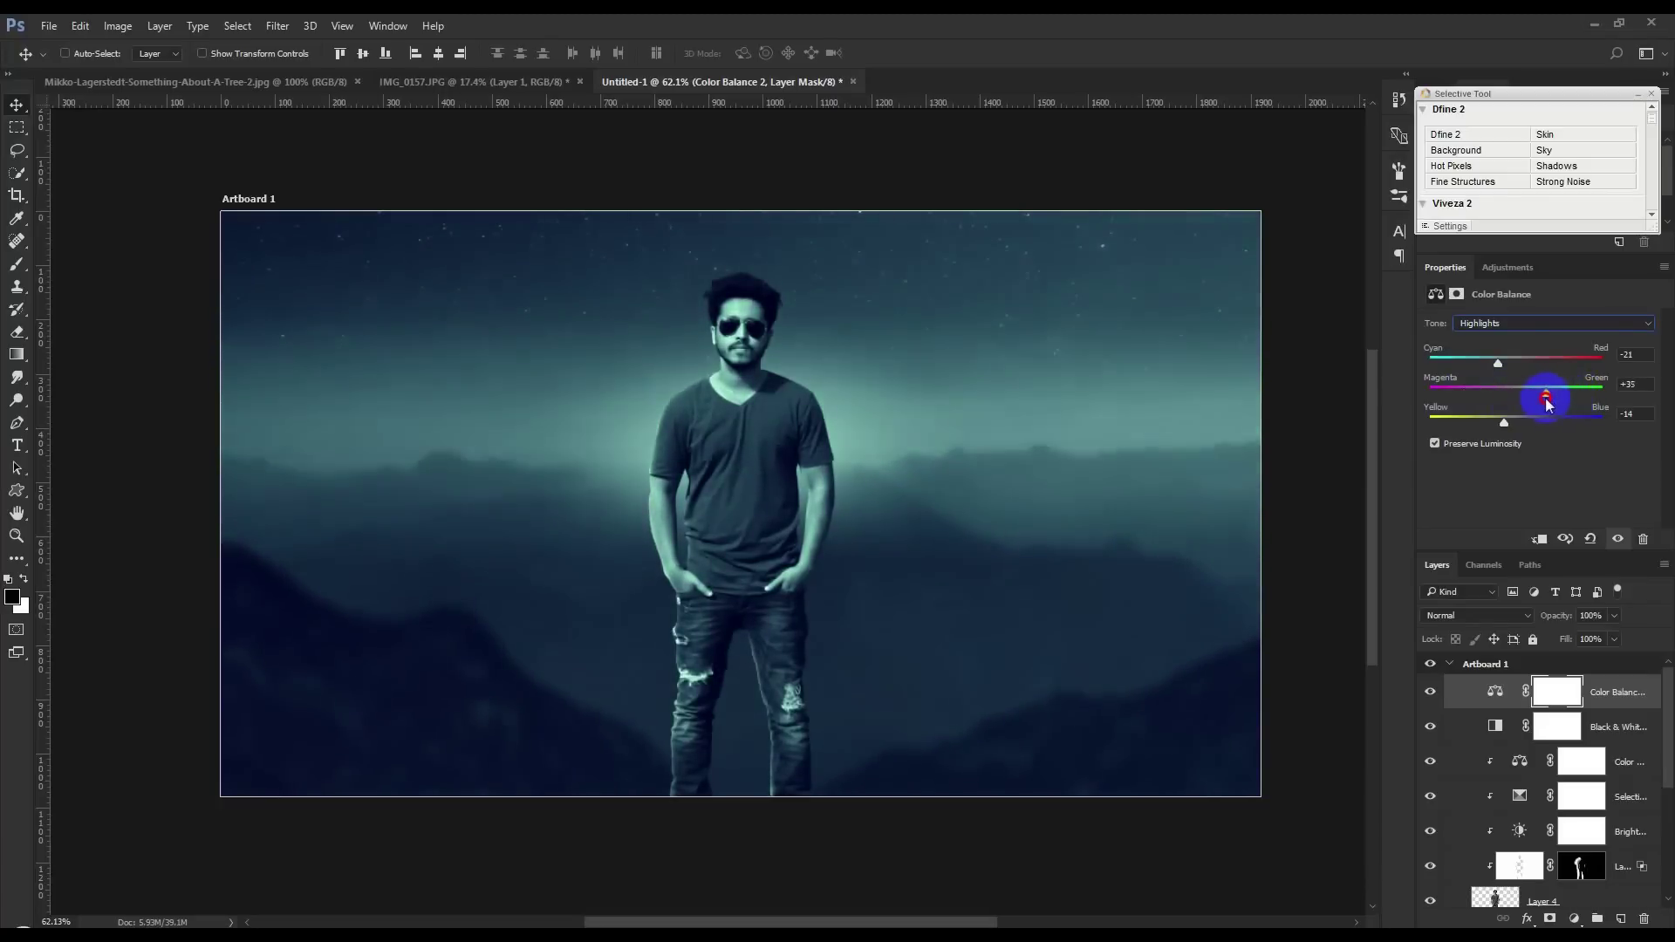
Step: Set the Shadows color balance to -18, -10, -7 for a teal-blue tint
click(1495, 324)
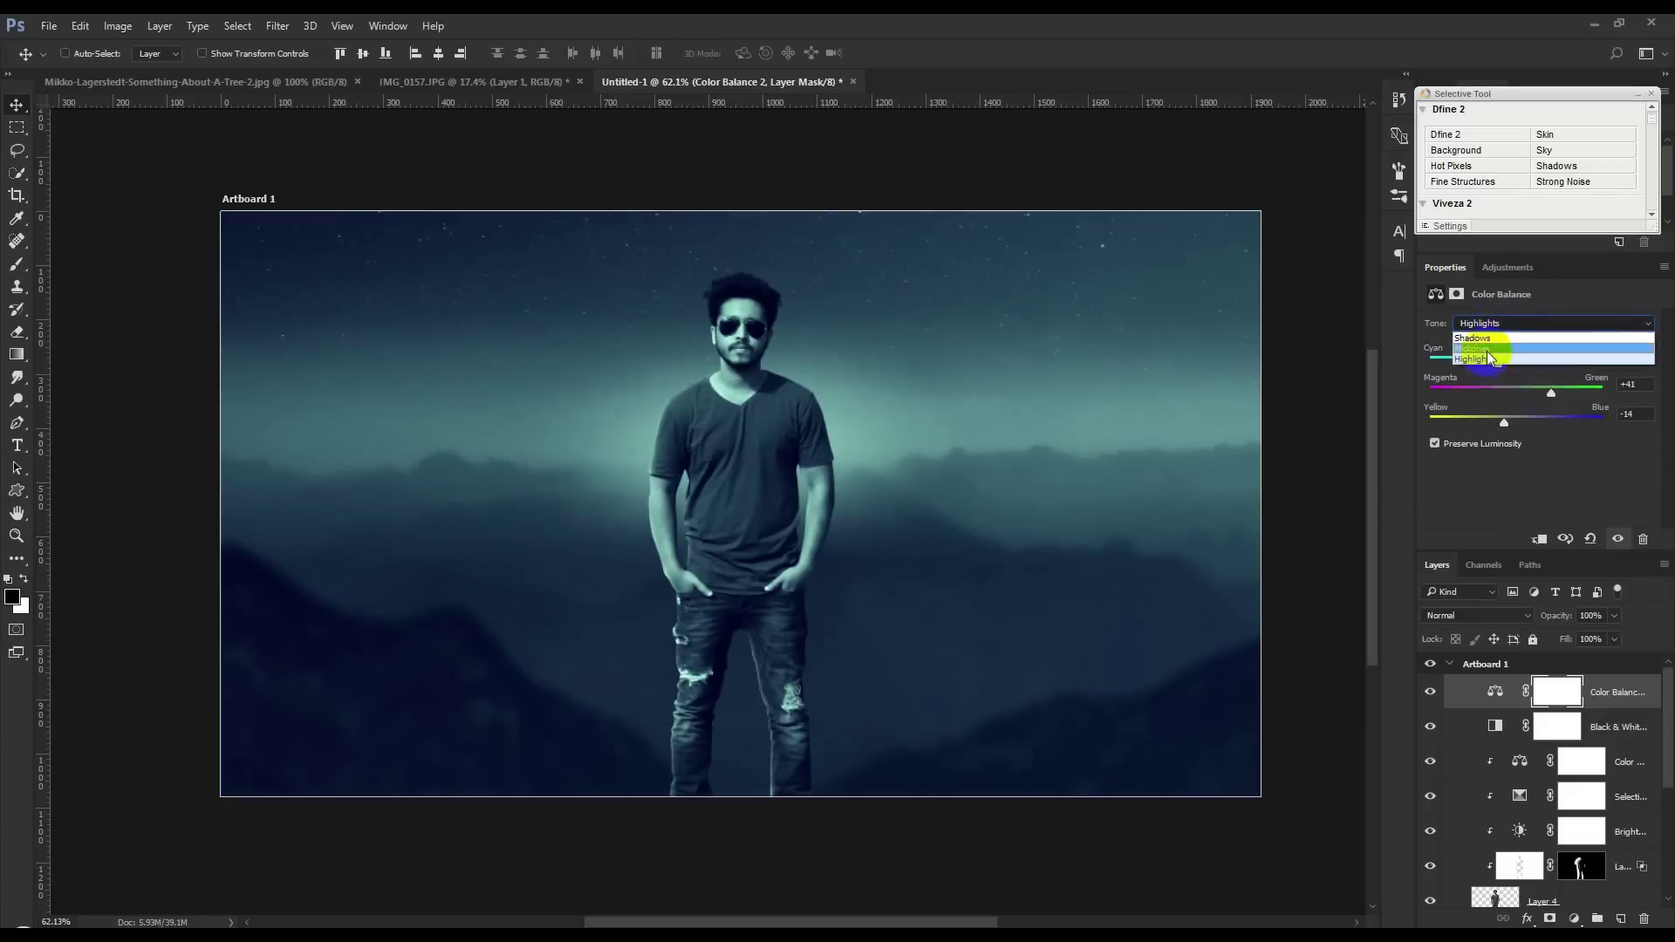
click(1475, 338)
mouse_move(1516, 359)
mouse_down()
mouse_move(1531, 363)
mouse_move(1496, 365)
mouse_move(1509, 400)
mouse_up()
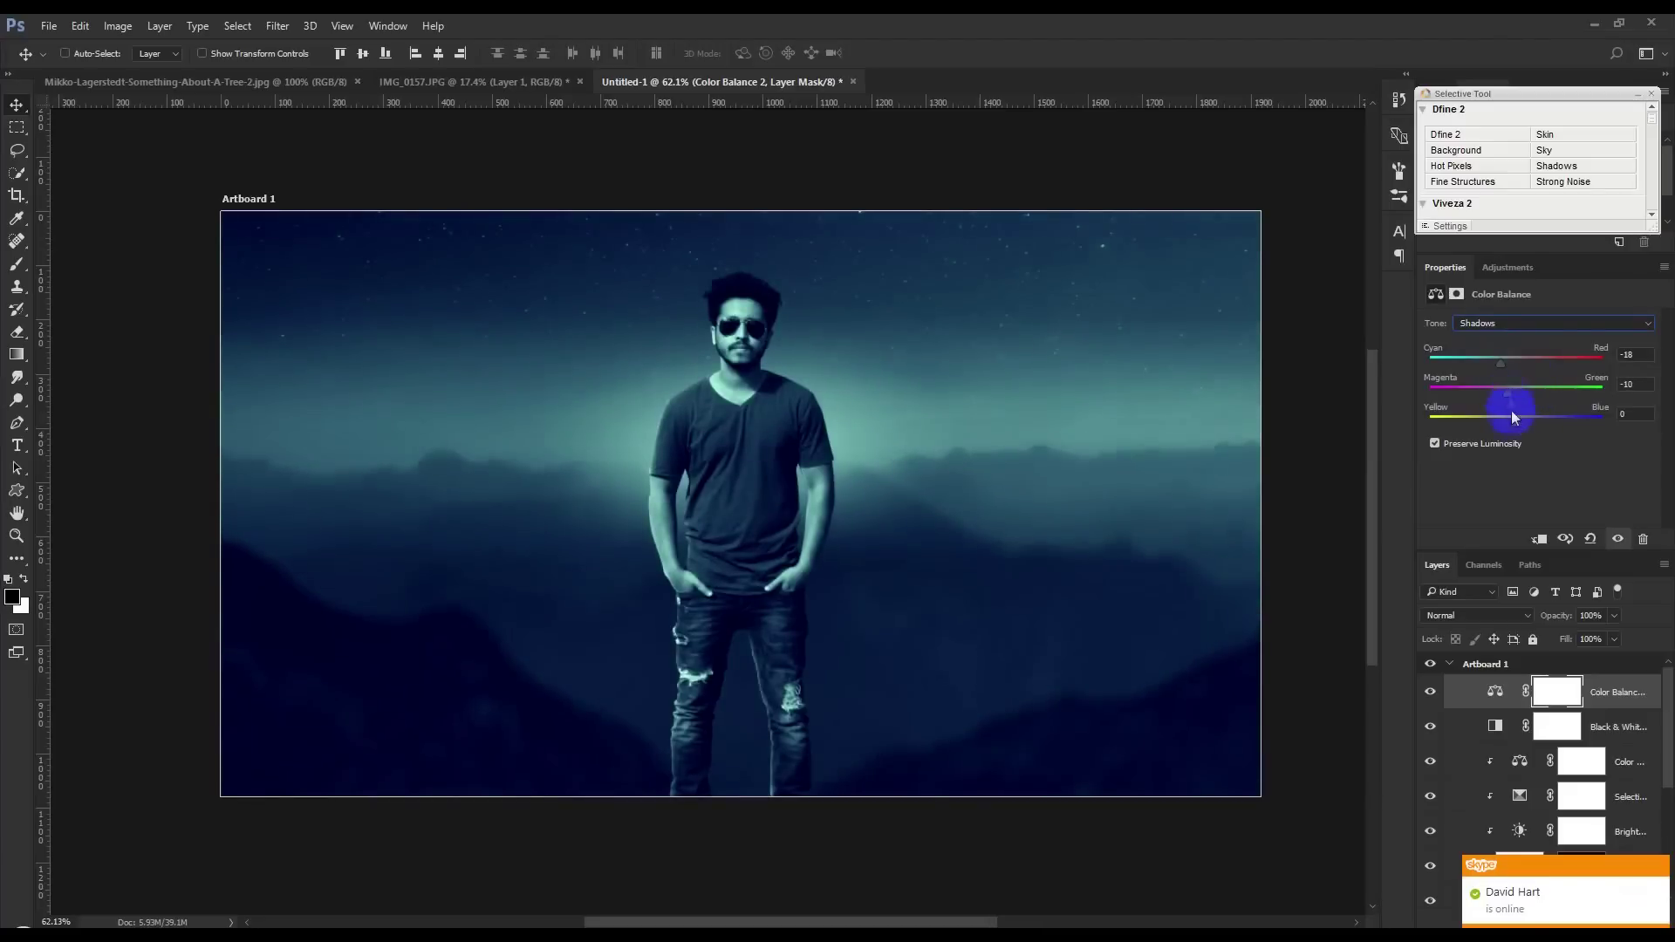
drag(1523, 425, 1504, 425)
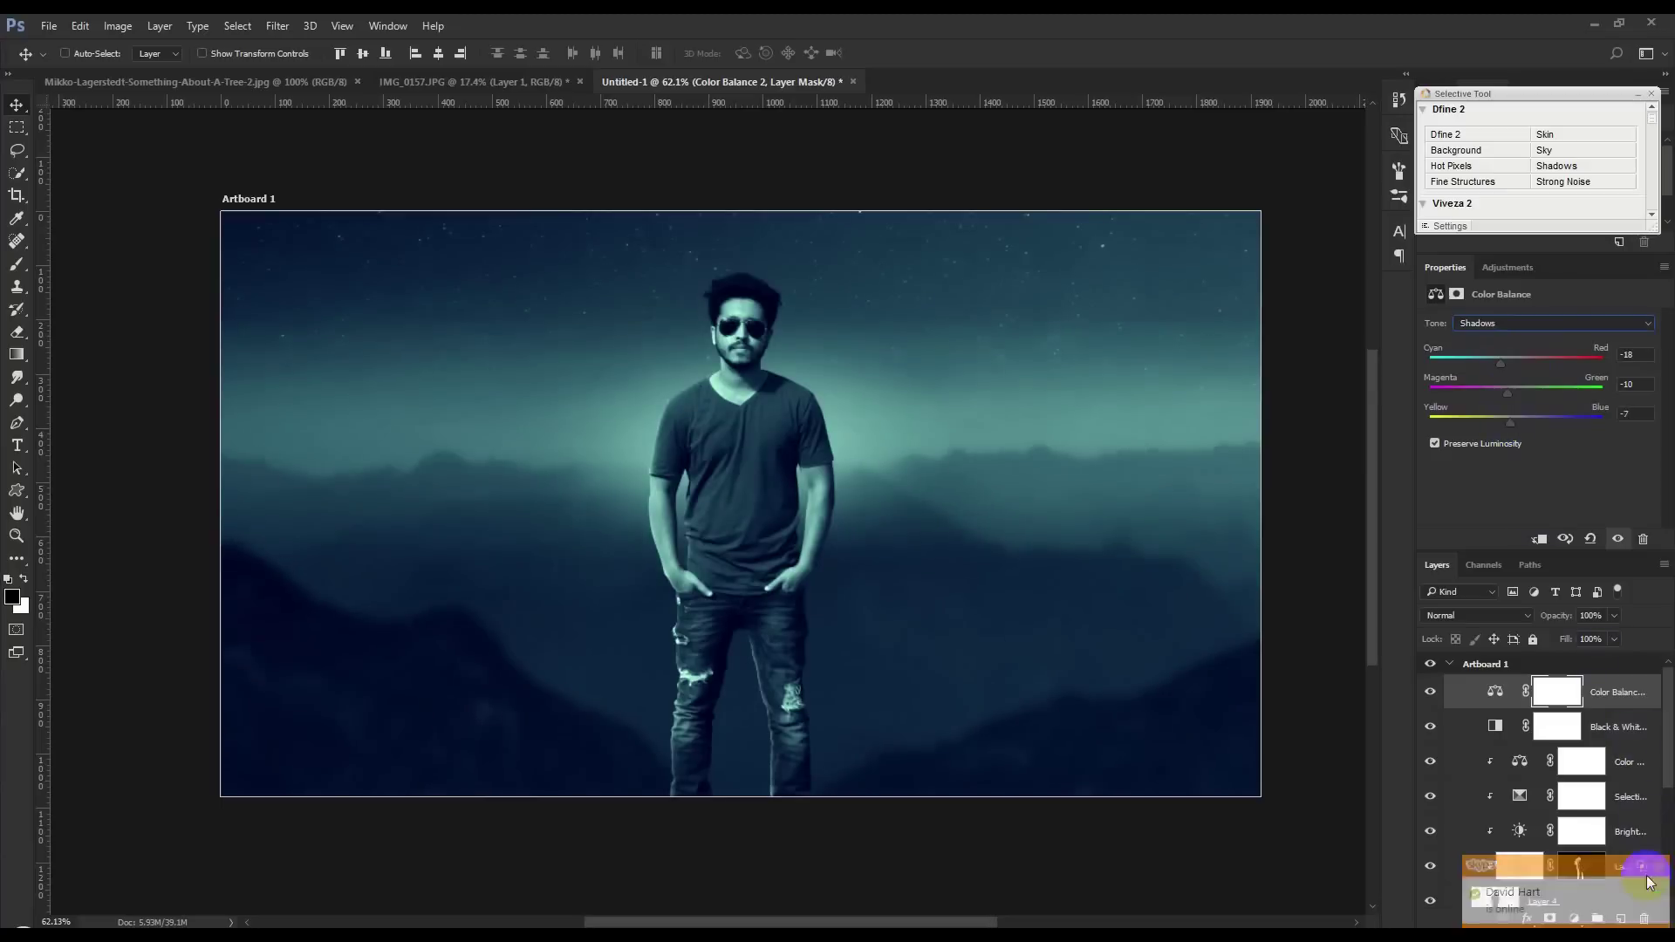
click(1576, 918)
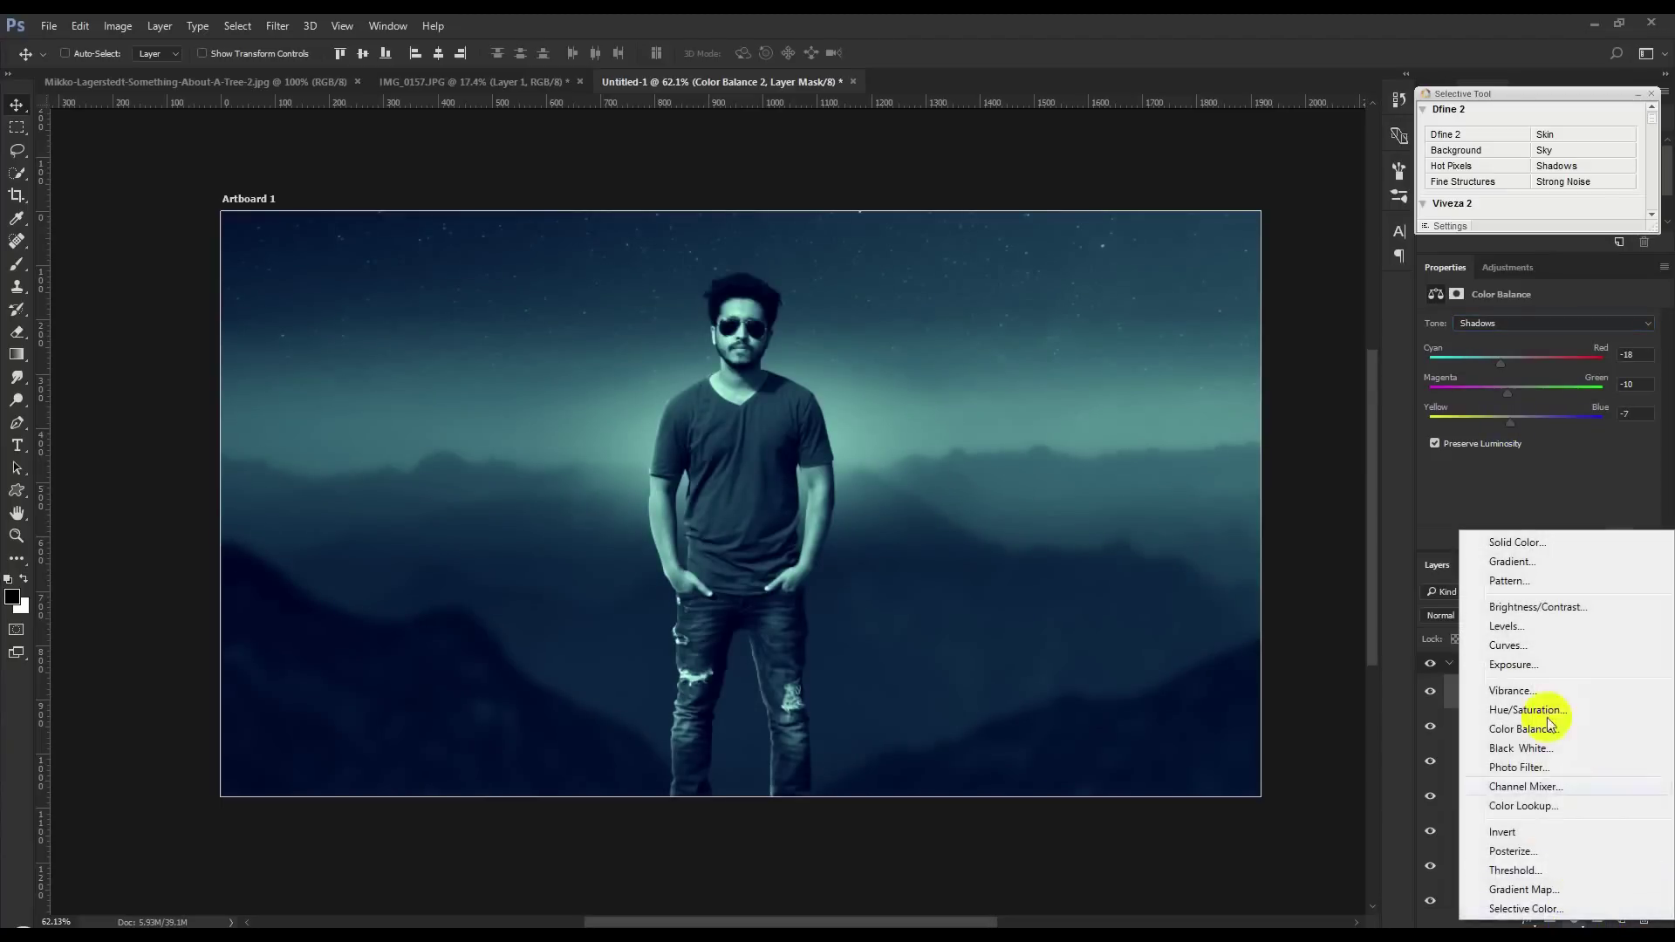
Step: Add a Levels layer with input levels 12, 1.00, 222 to deepen contrast
click(1516, 631)
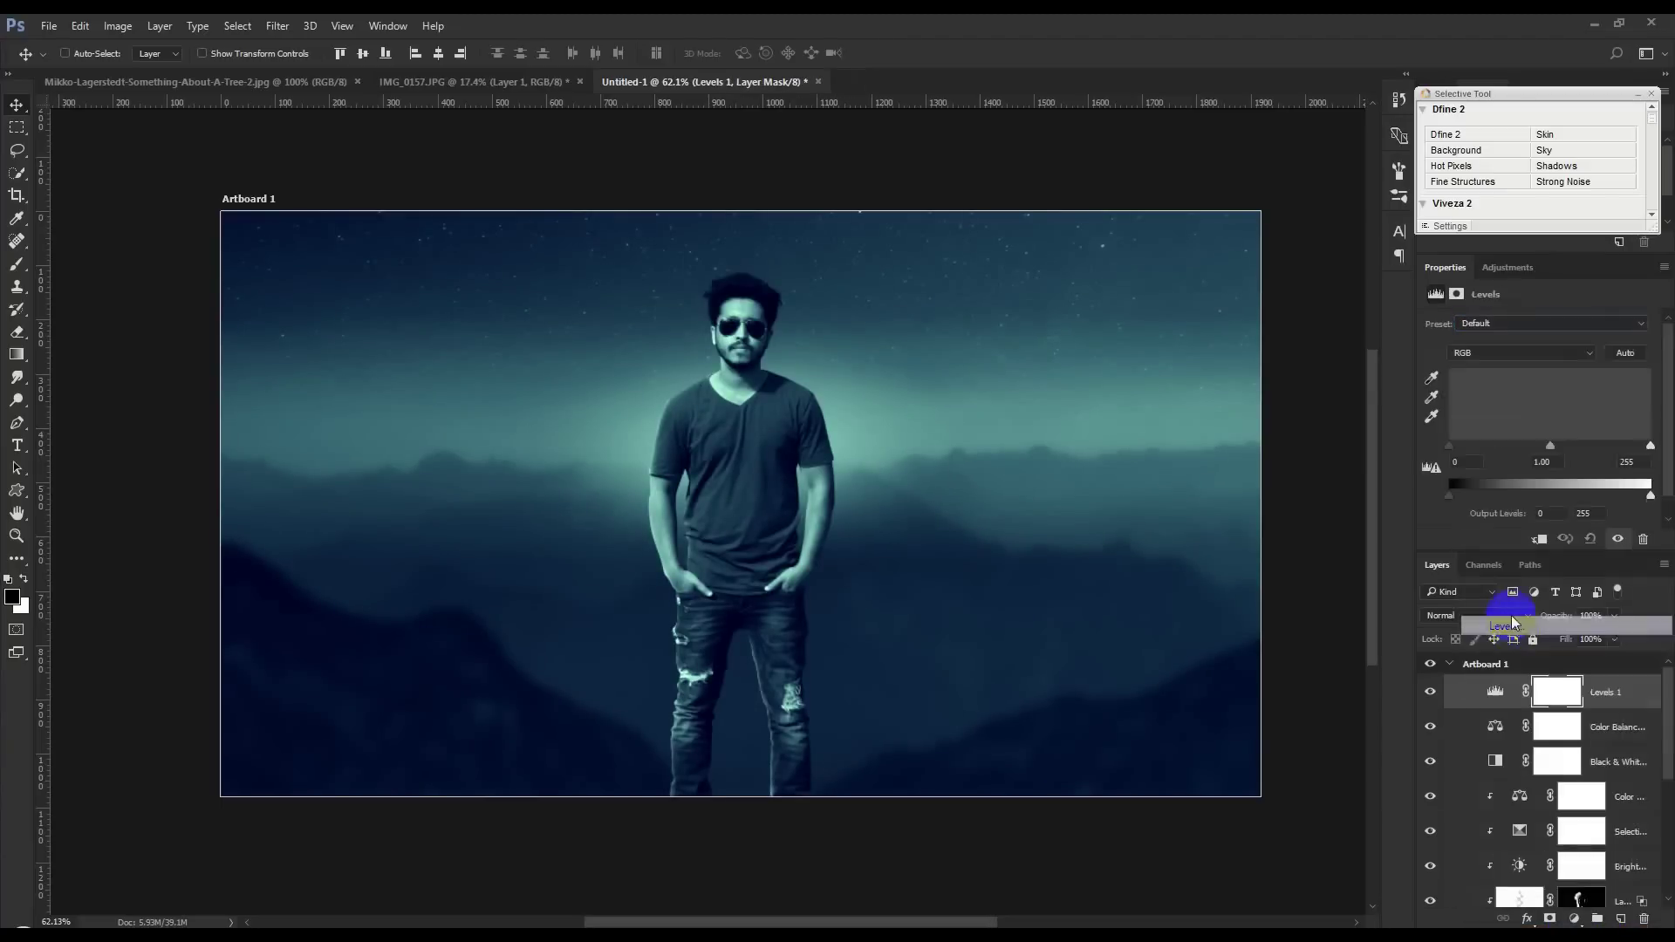
drag(1460, 453, 1463, 452)
click(1650, 449)
drag(1648, 451, 1639, 452)
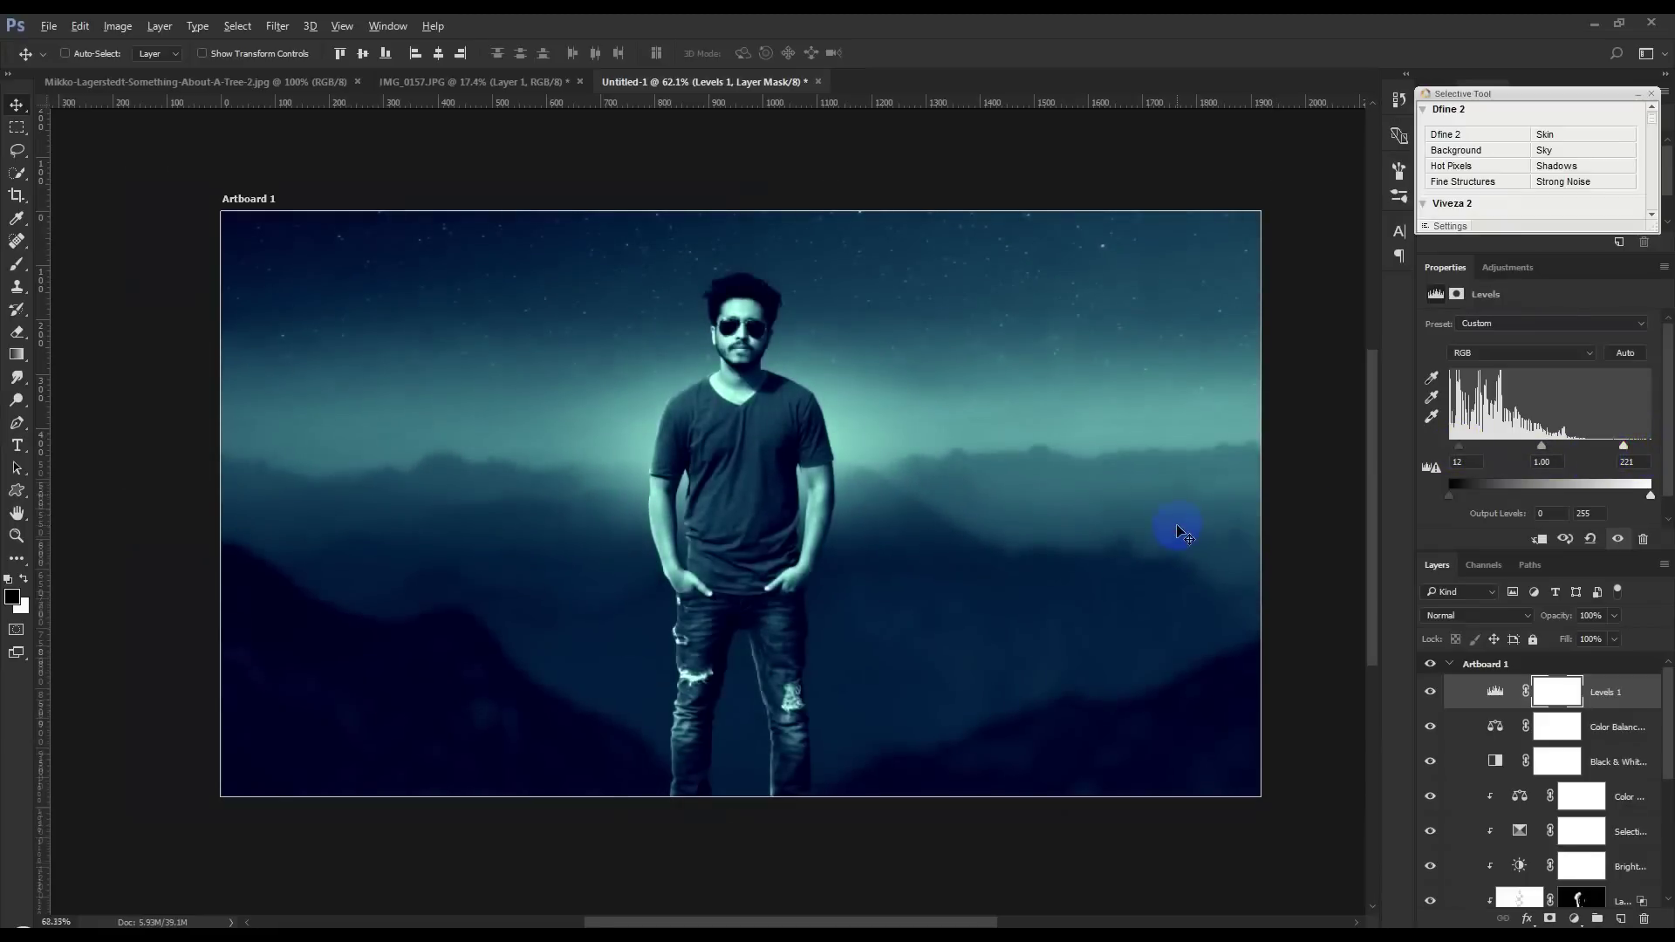
scroll(1178, 529, up, 1)
click(1549, 698)
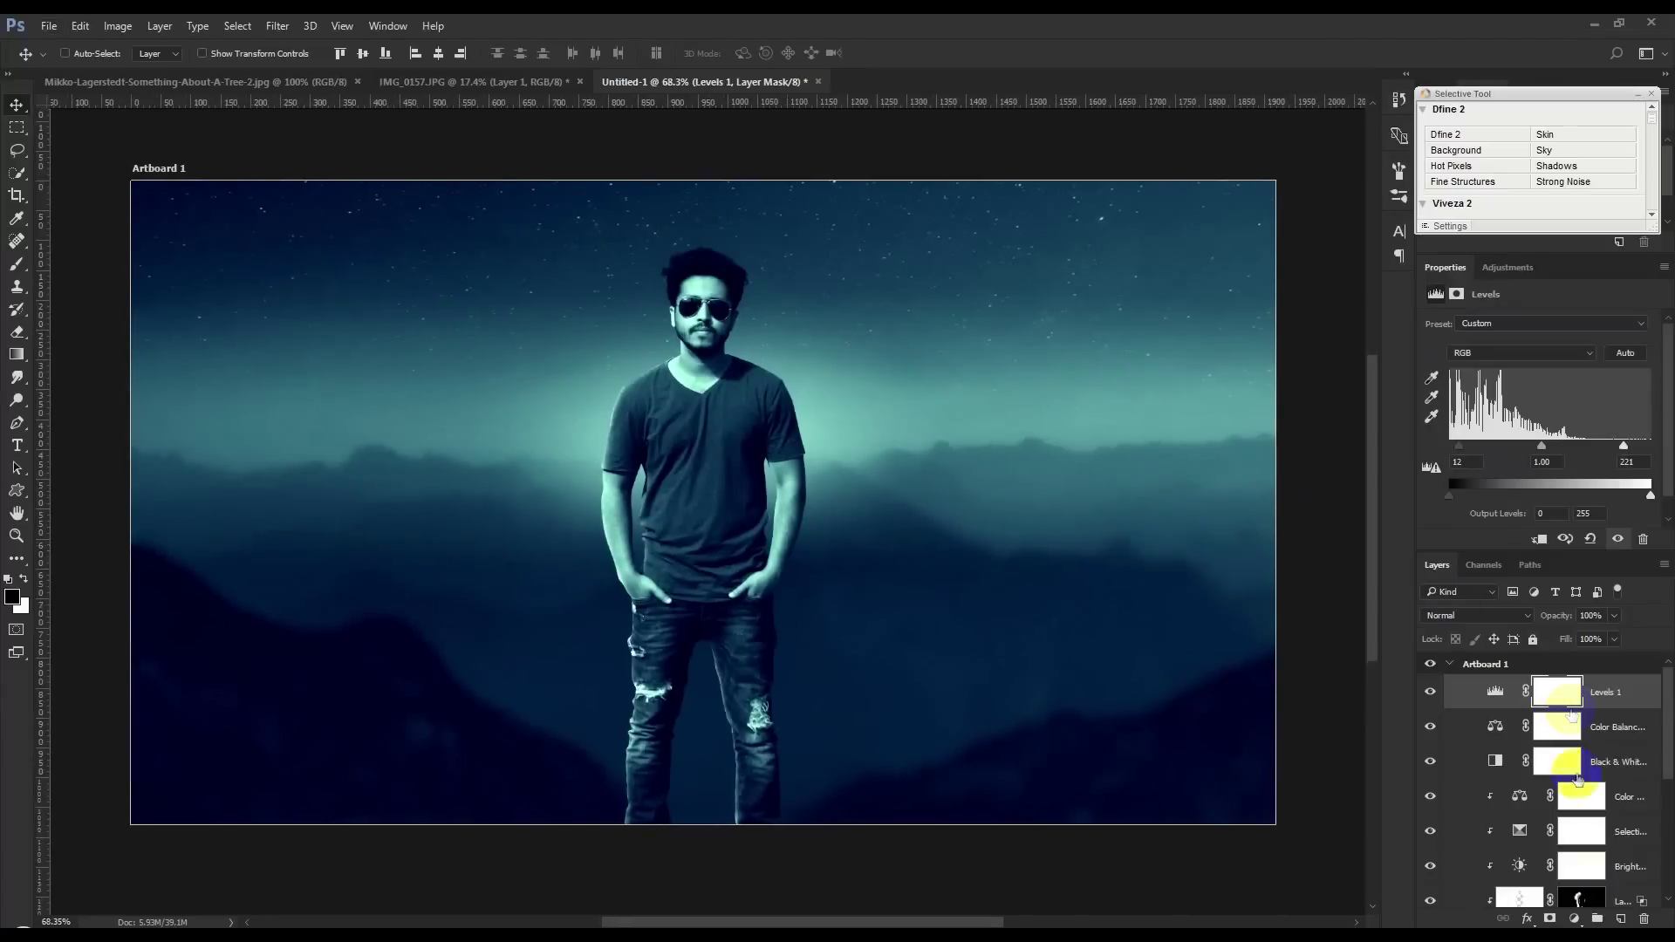
click(1574, 920)
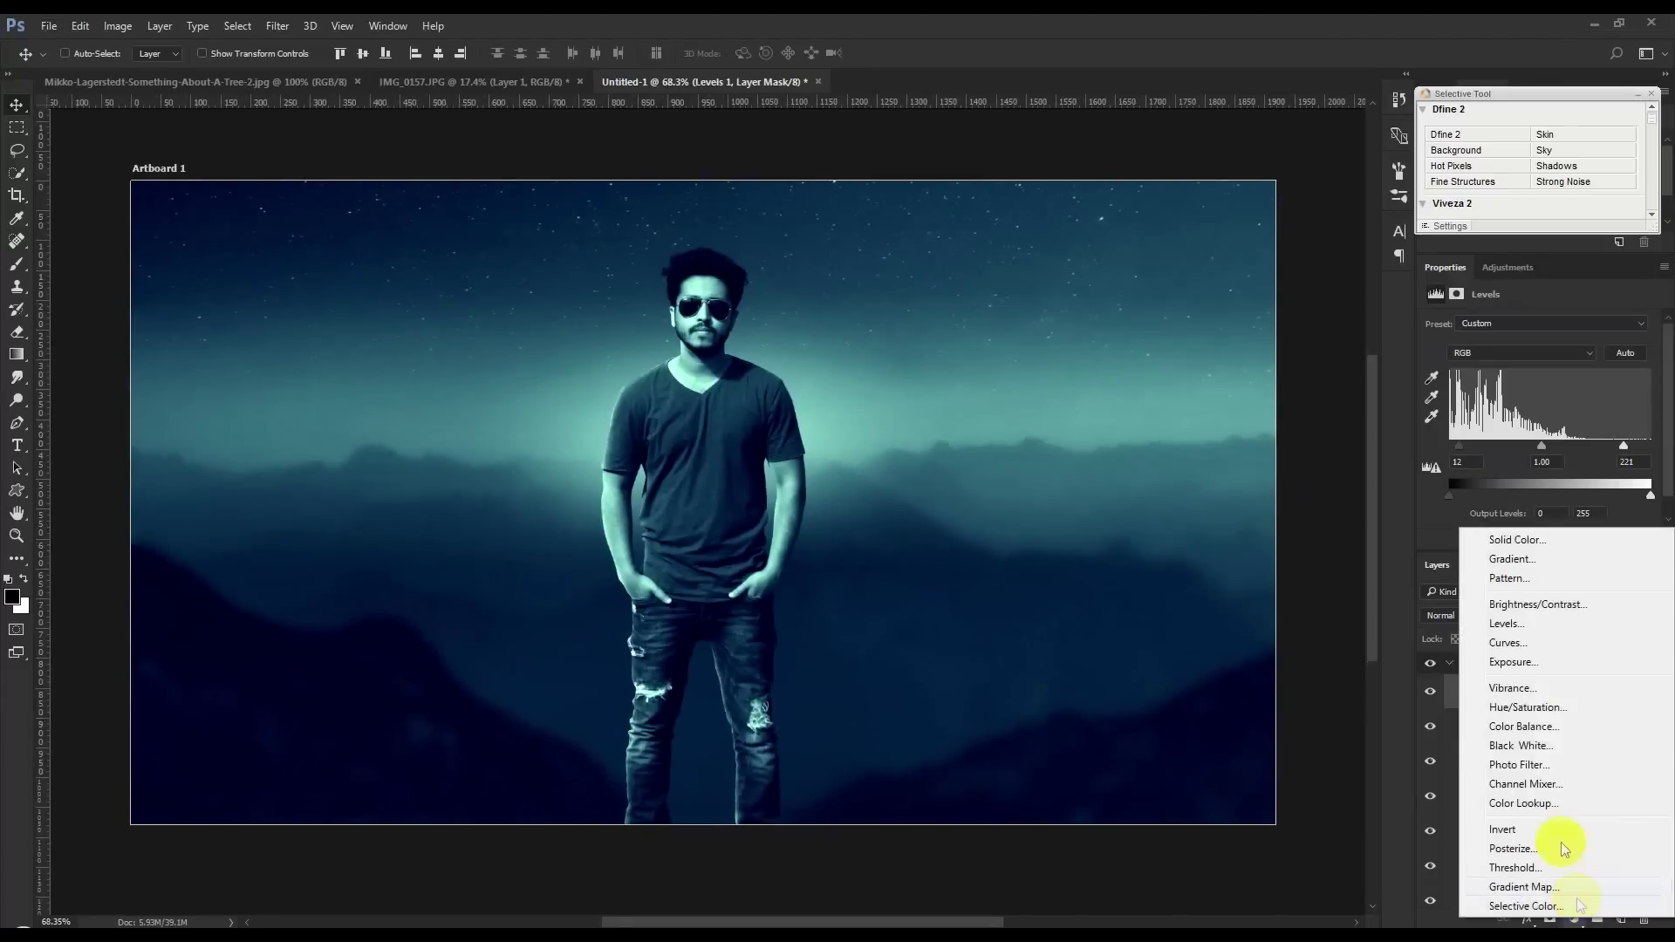
Step: Add a Color Lookup layer and preview LUTs, settling on Kodak 5218 Kodak 2383
click(1522, 803)
click(1518, 323)
click(1497, 397)
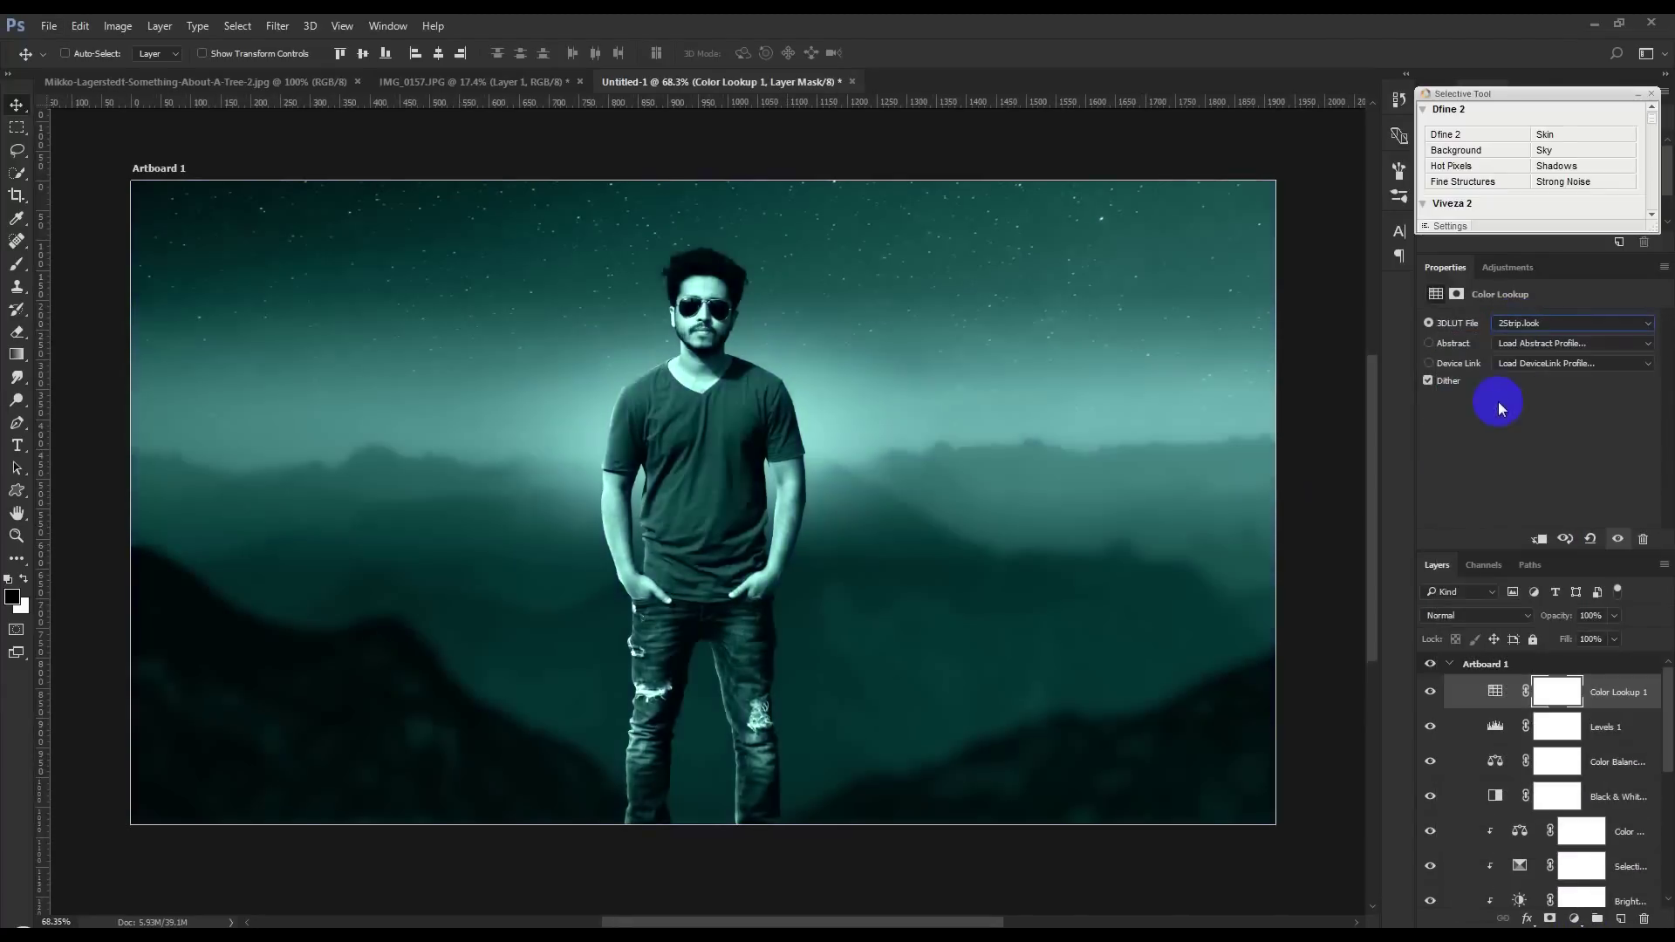
key(Down)
key(Down)
key(Down)
key(Down)
key(Down)
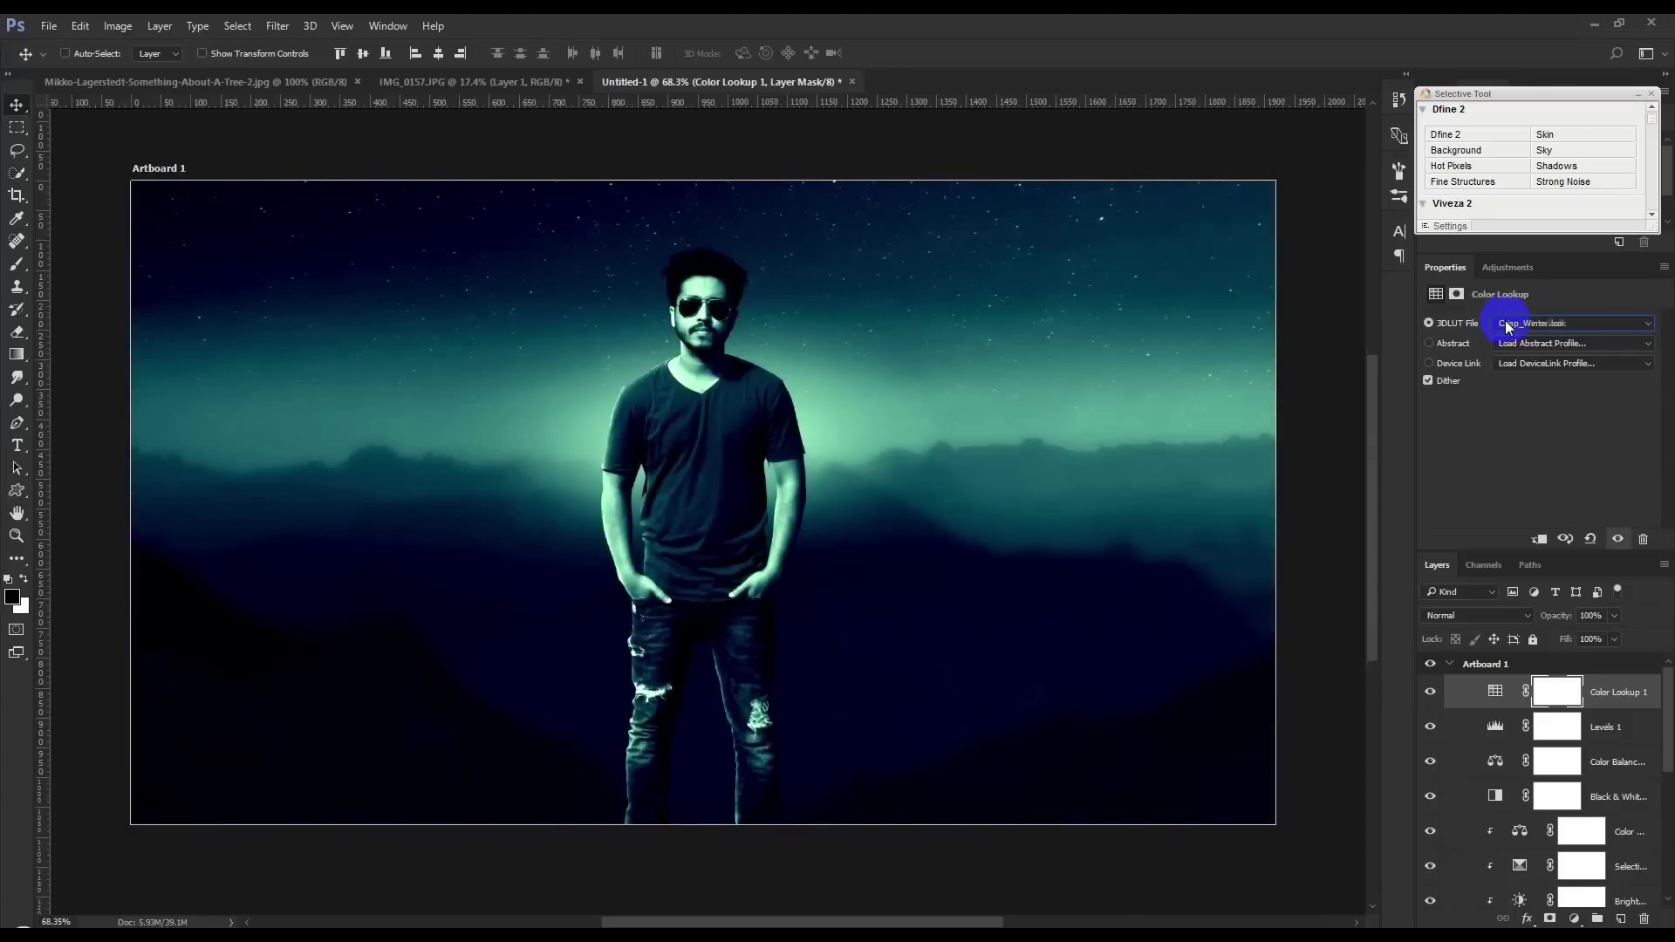
key(Down)
key(Down)
key(Down)
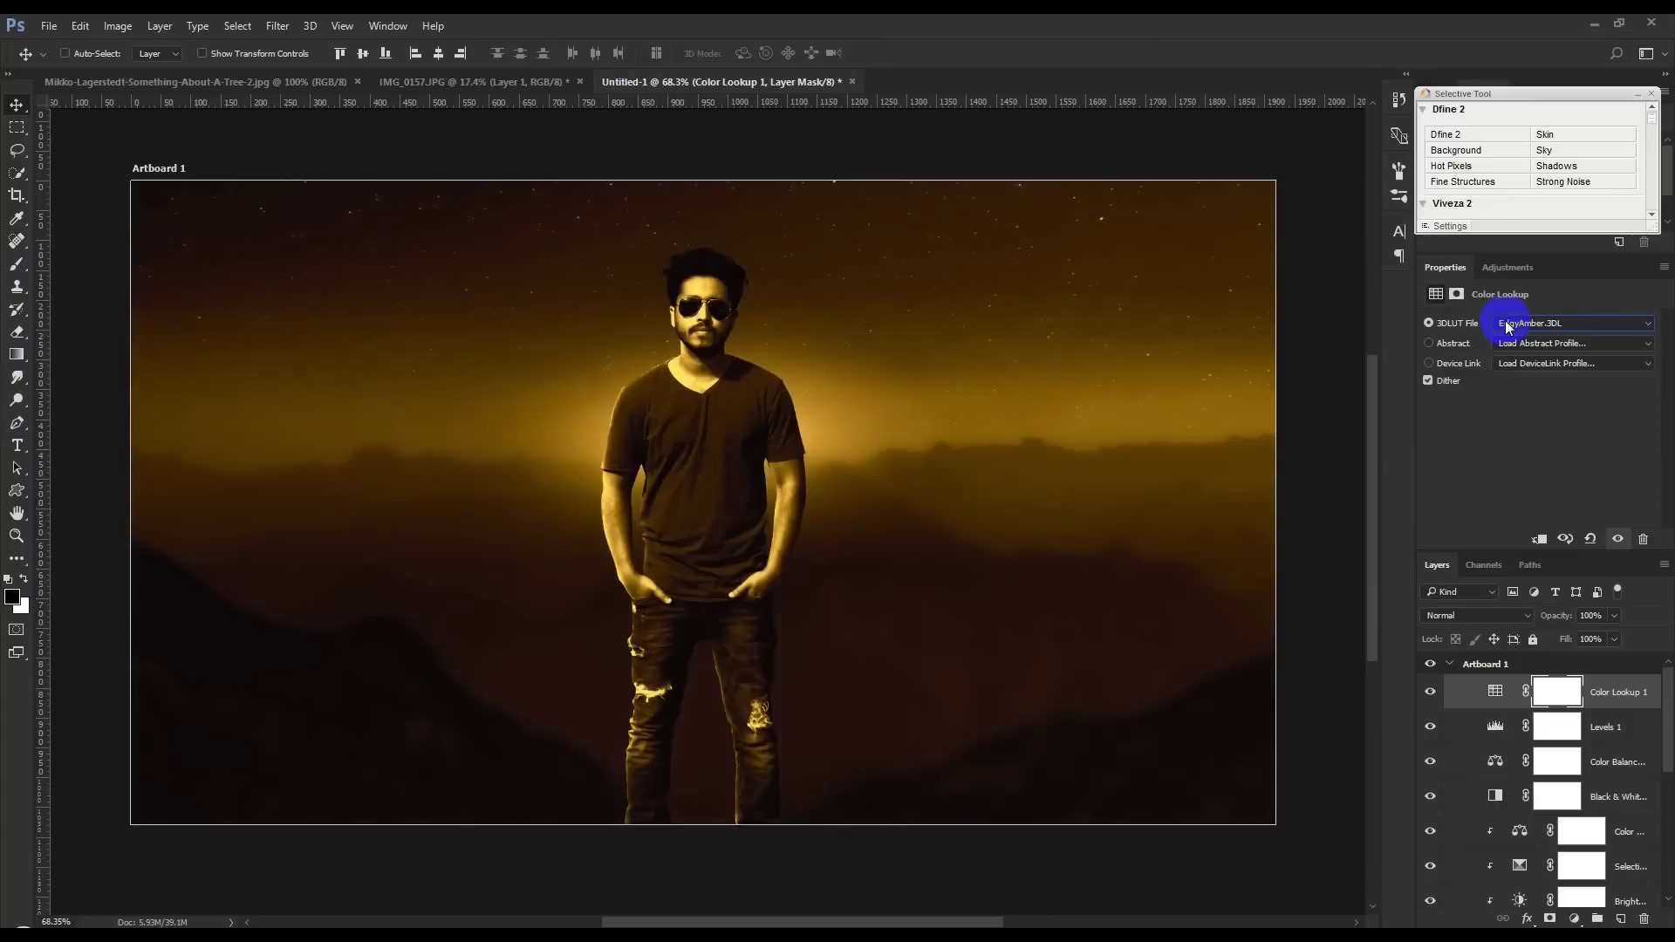
key(Down)
key(Down)
key(Down)
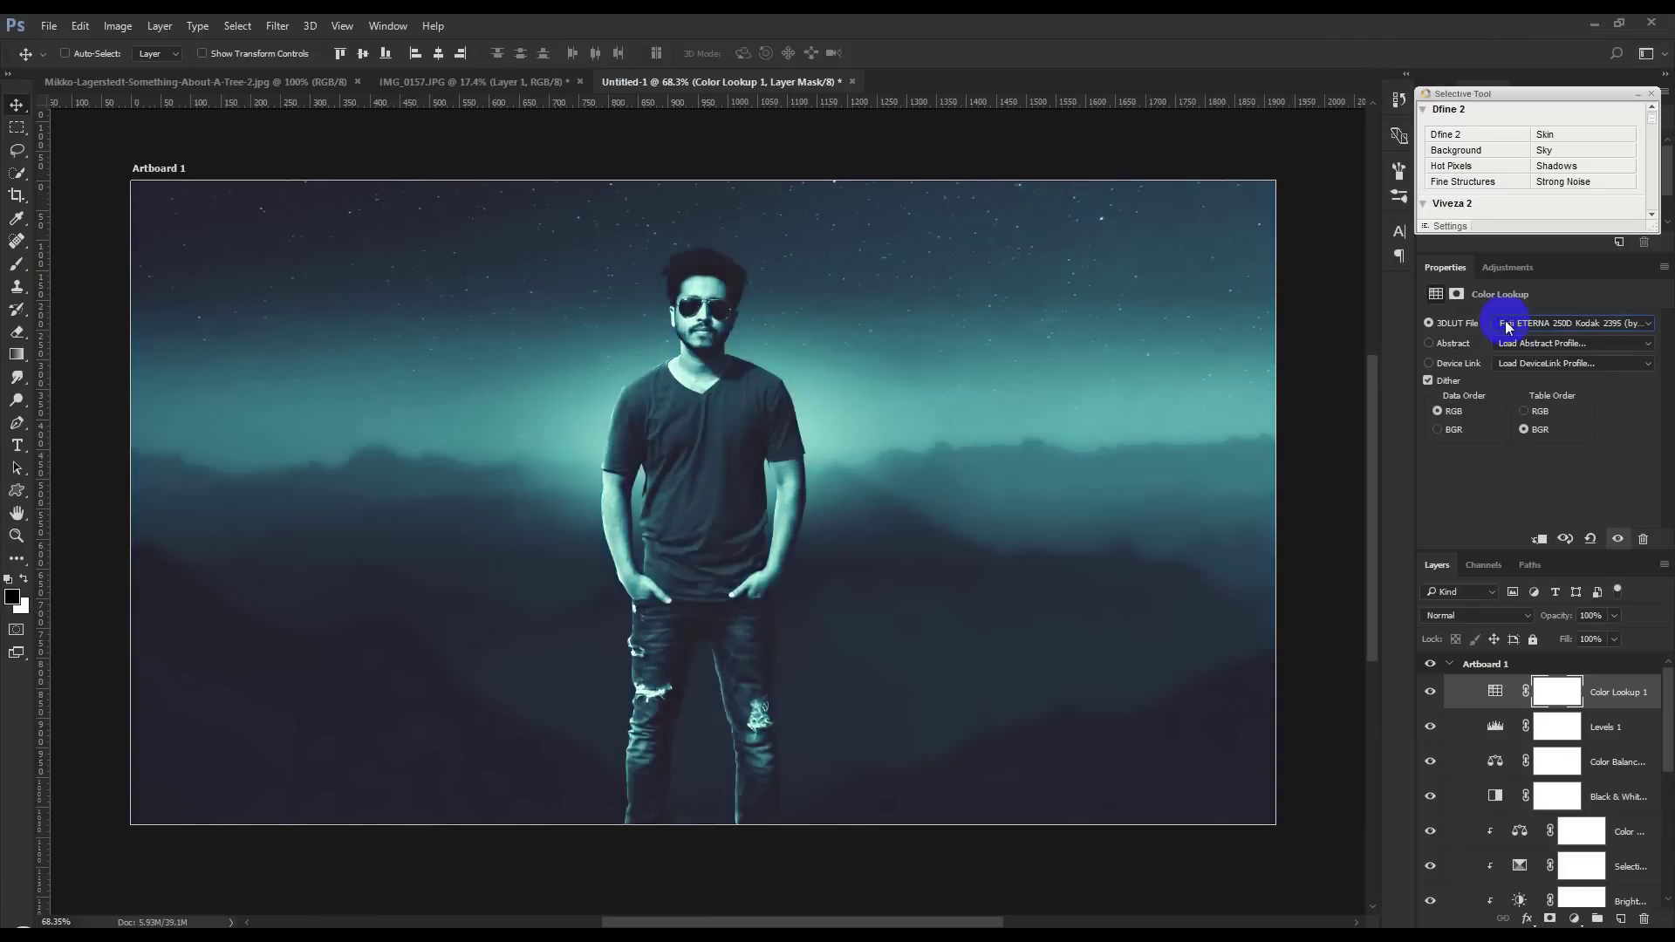
key(Down)
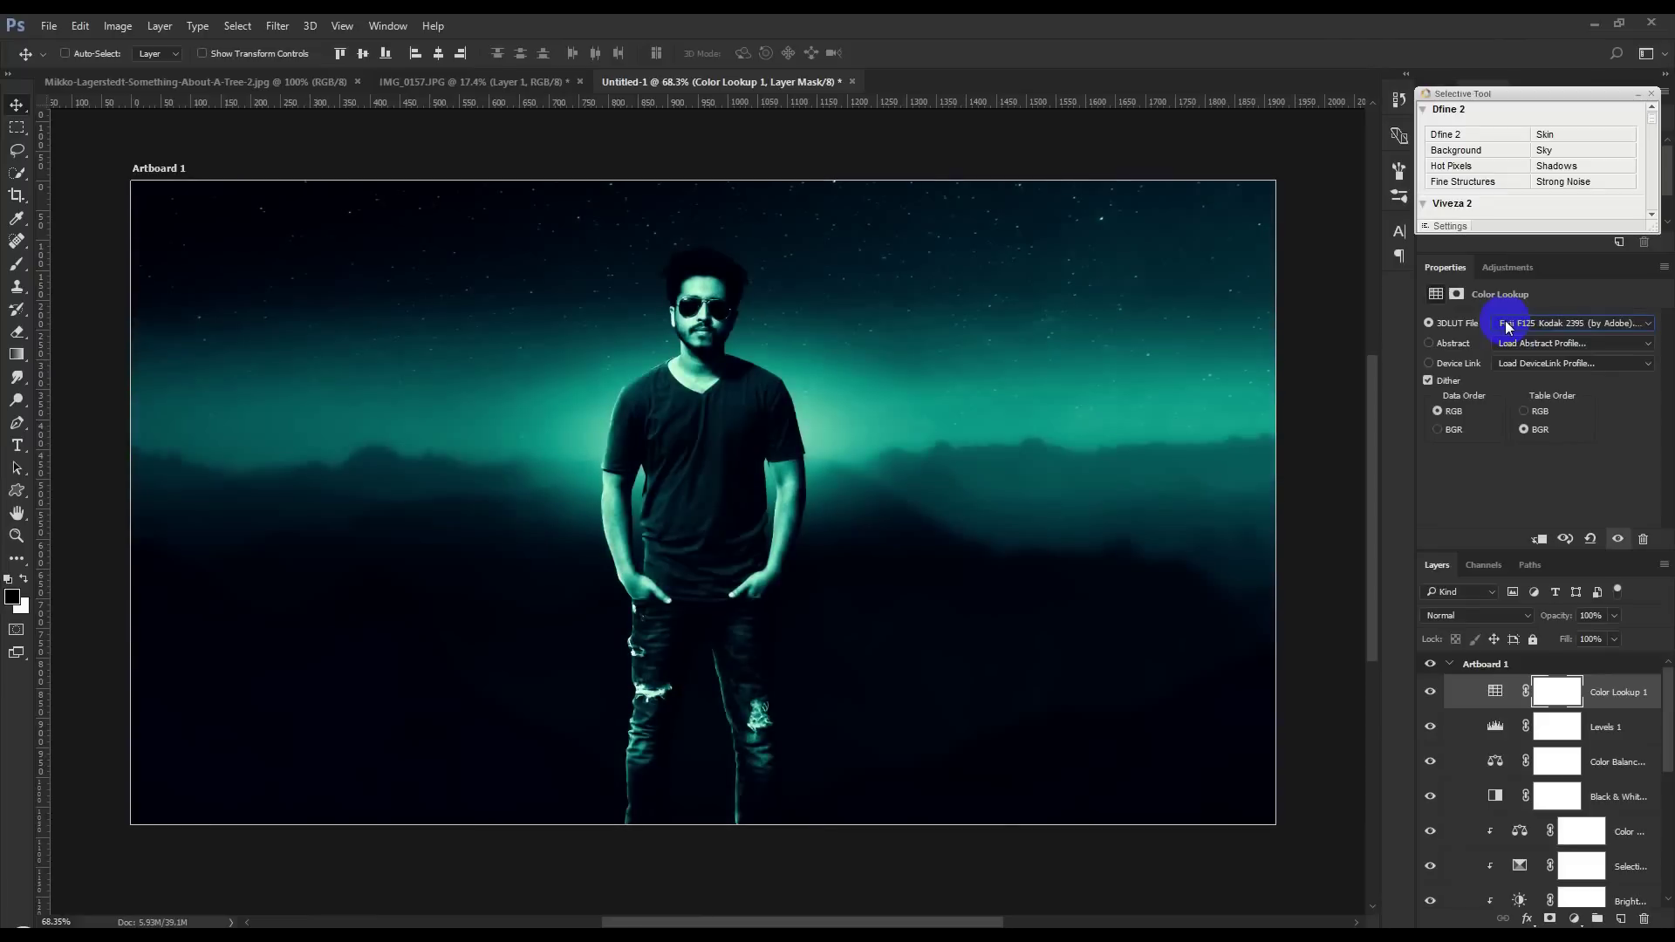
key(Down)
key(Down)
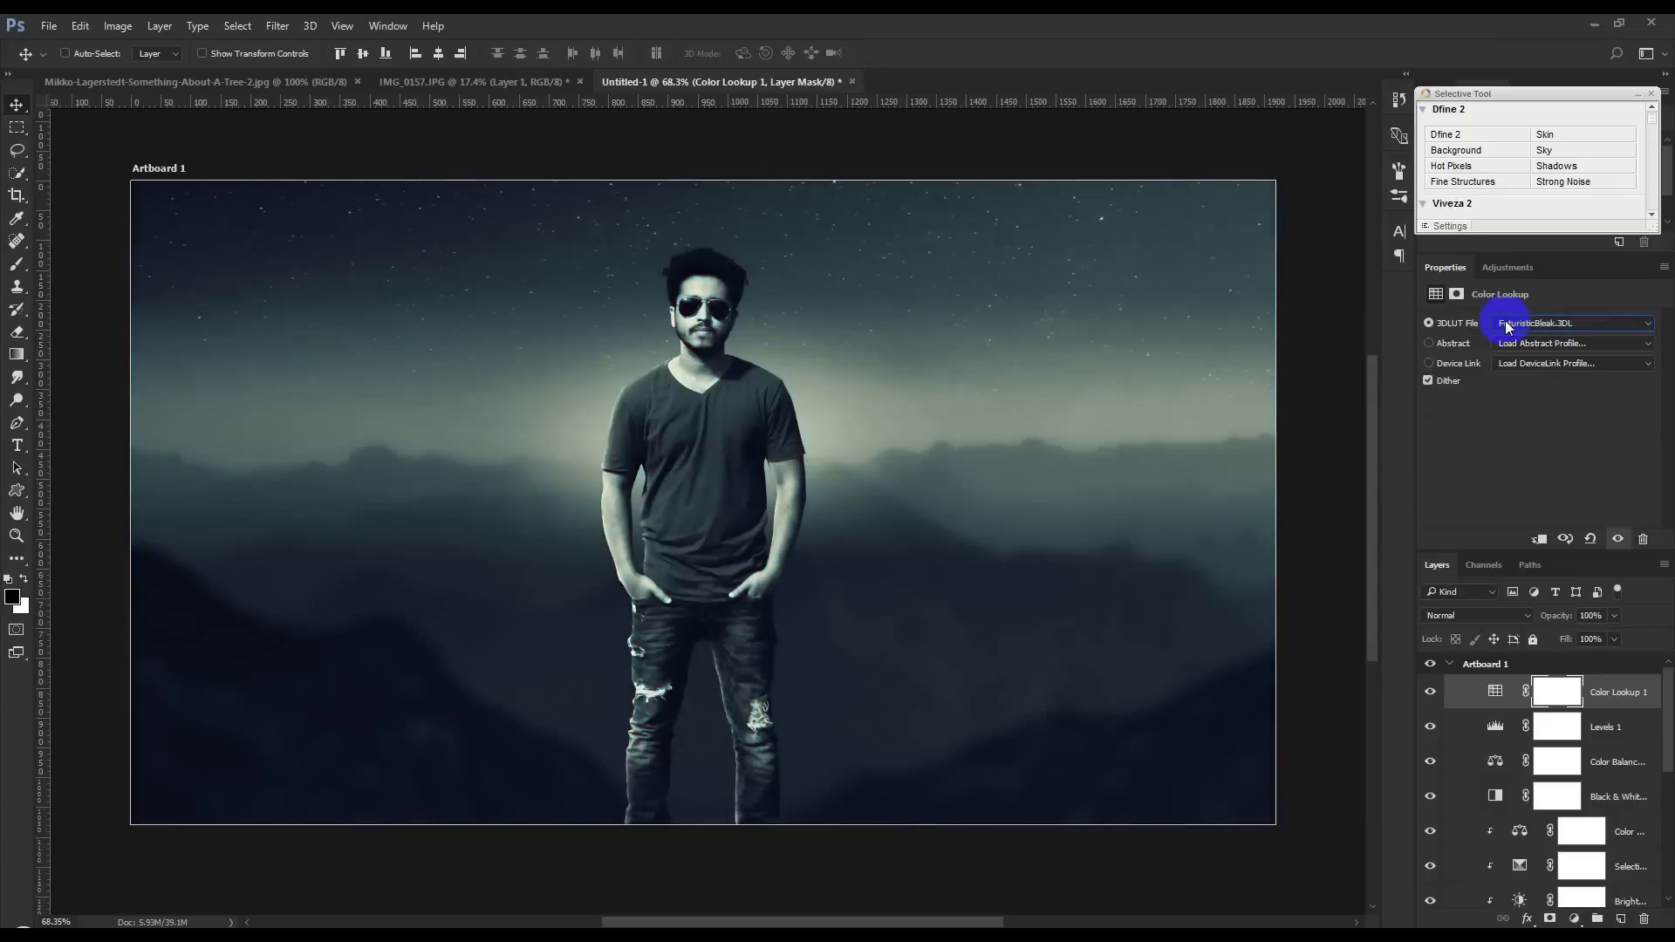
key(Down)
key(Down)
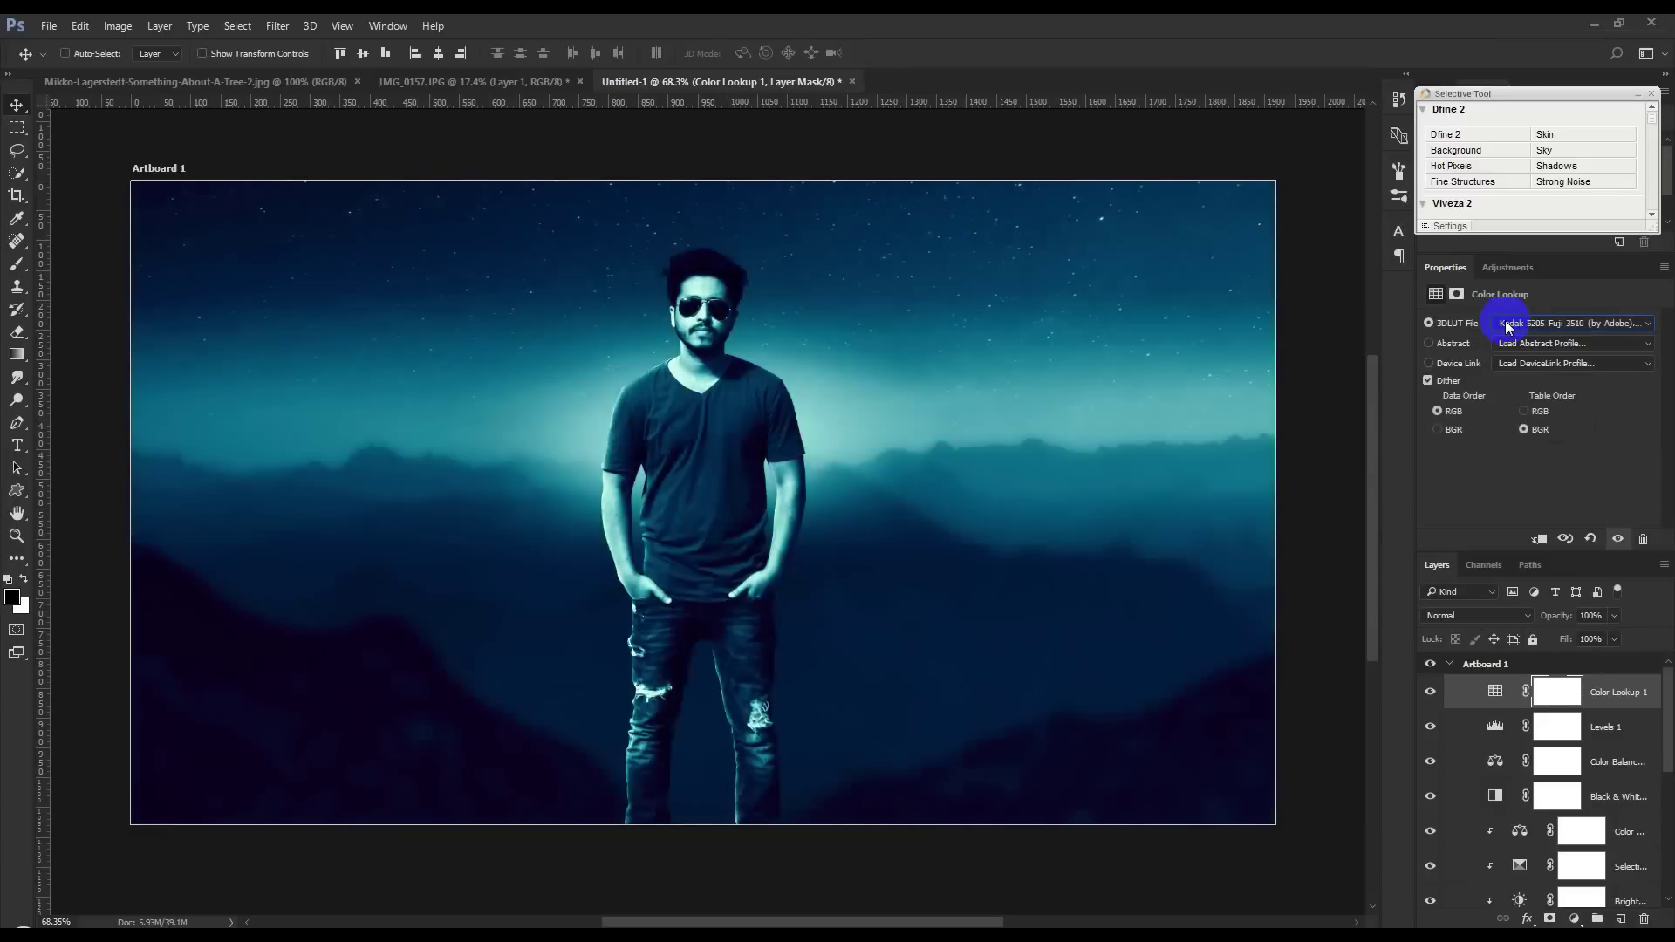
key(Down)
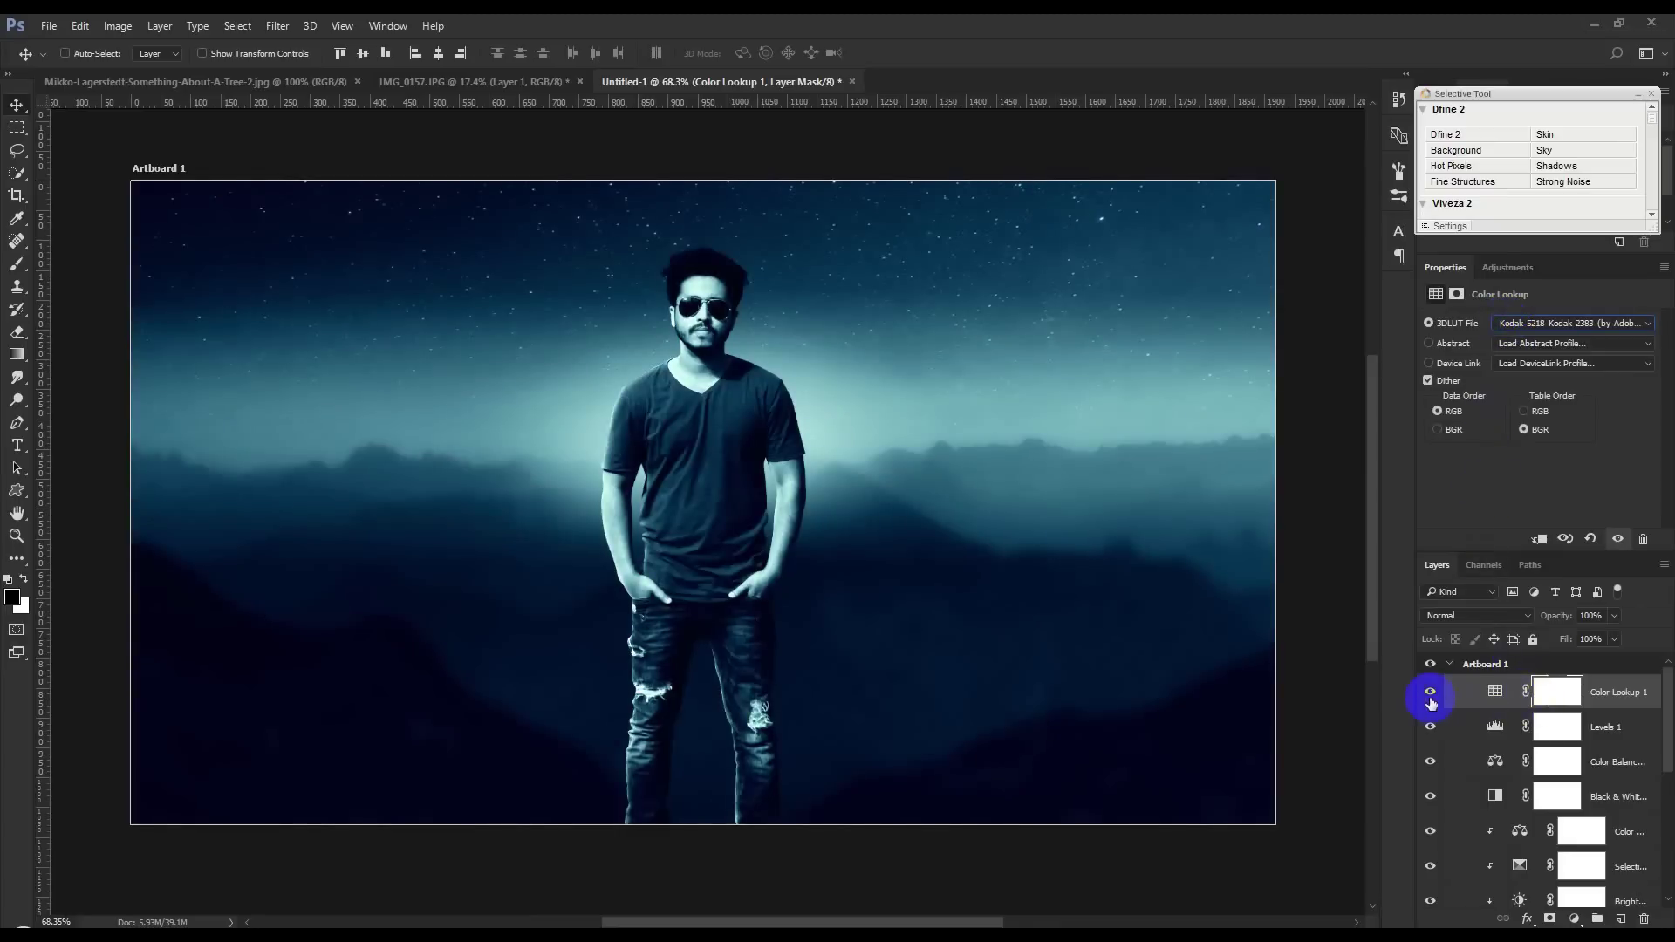
Step: Compare the lookup on and off, then lower its layer opacity to 25%
click(1430, 692)
click(1430, 698)
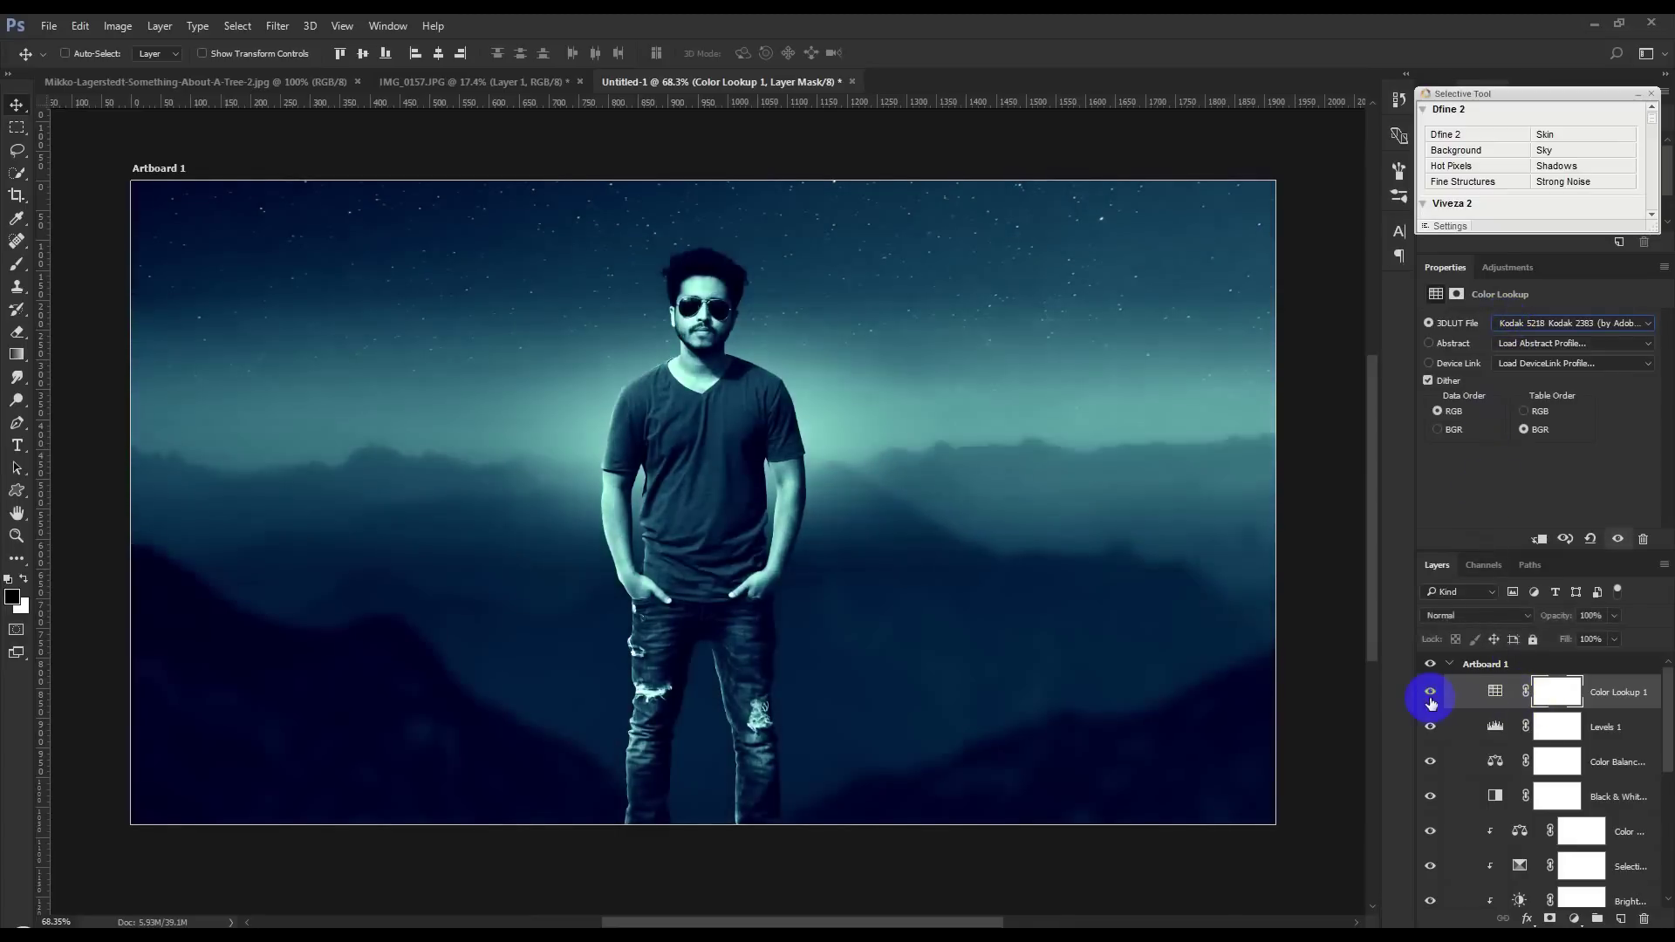
click(1614, 617)
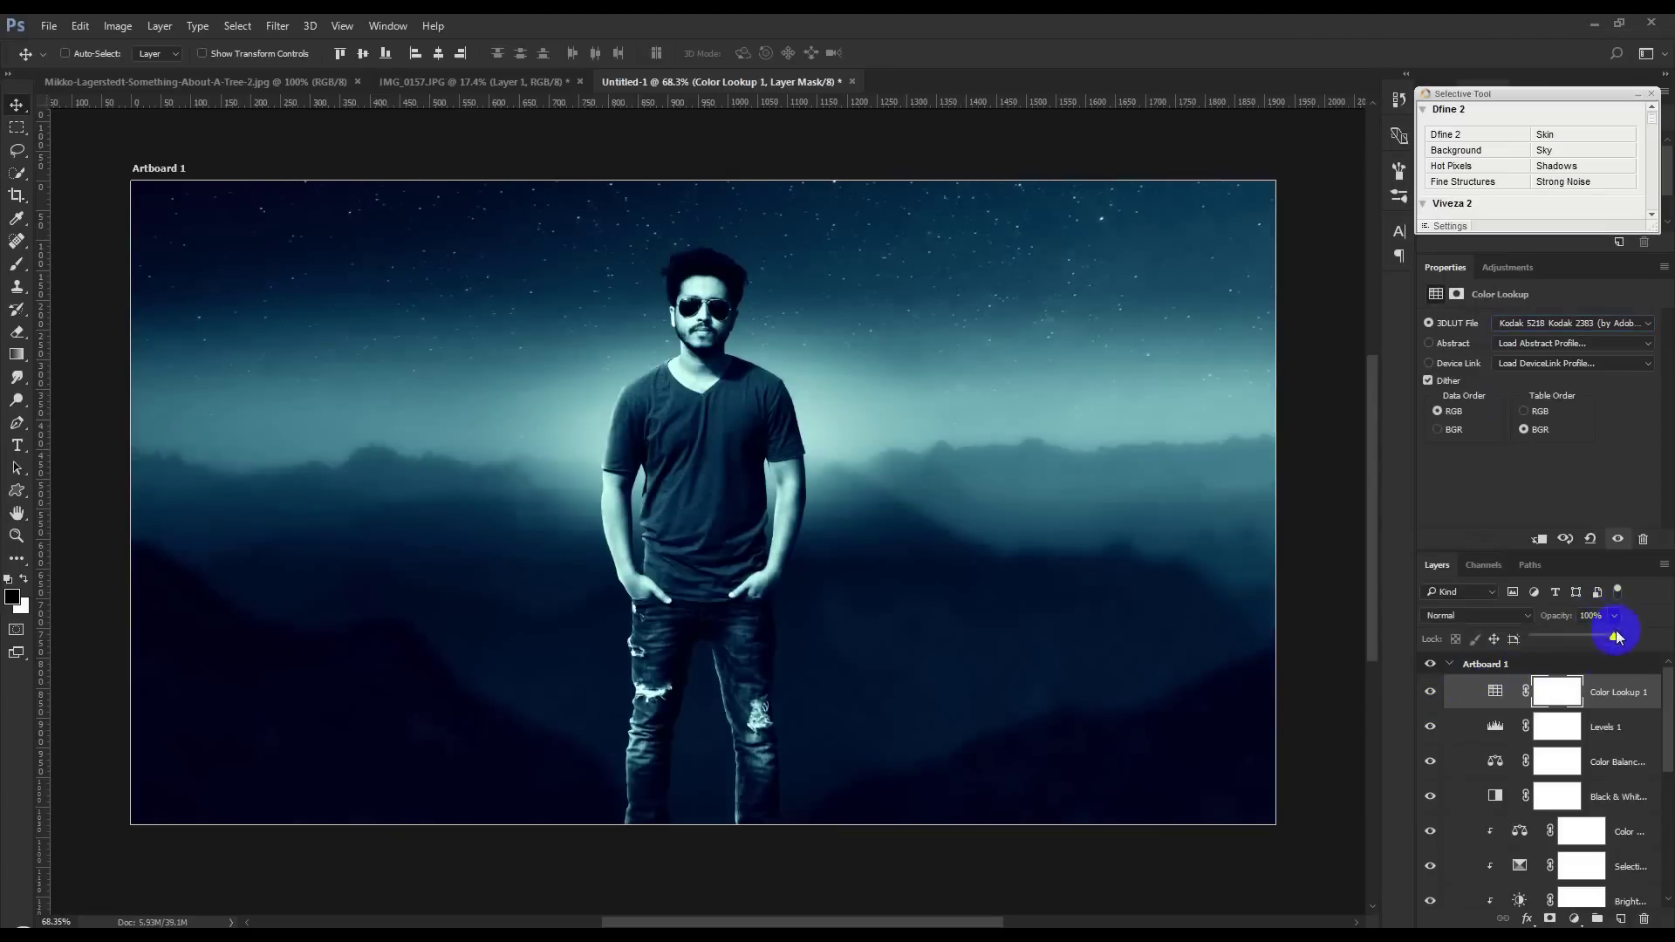
drag(1618, 635, 1560, 646)
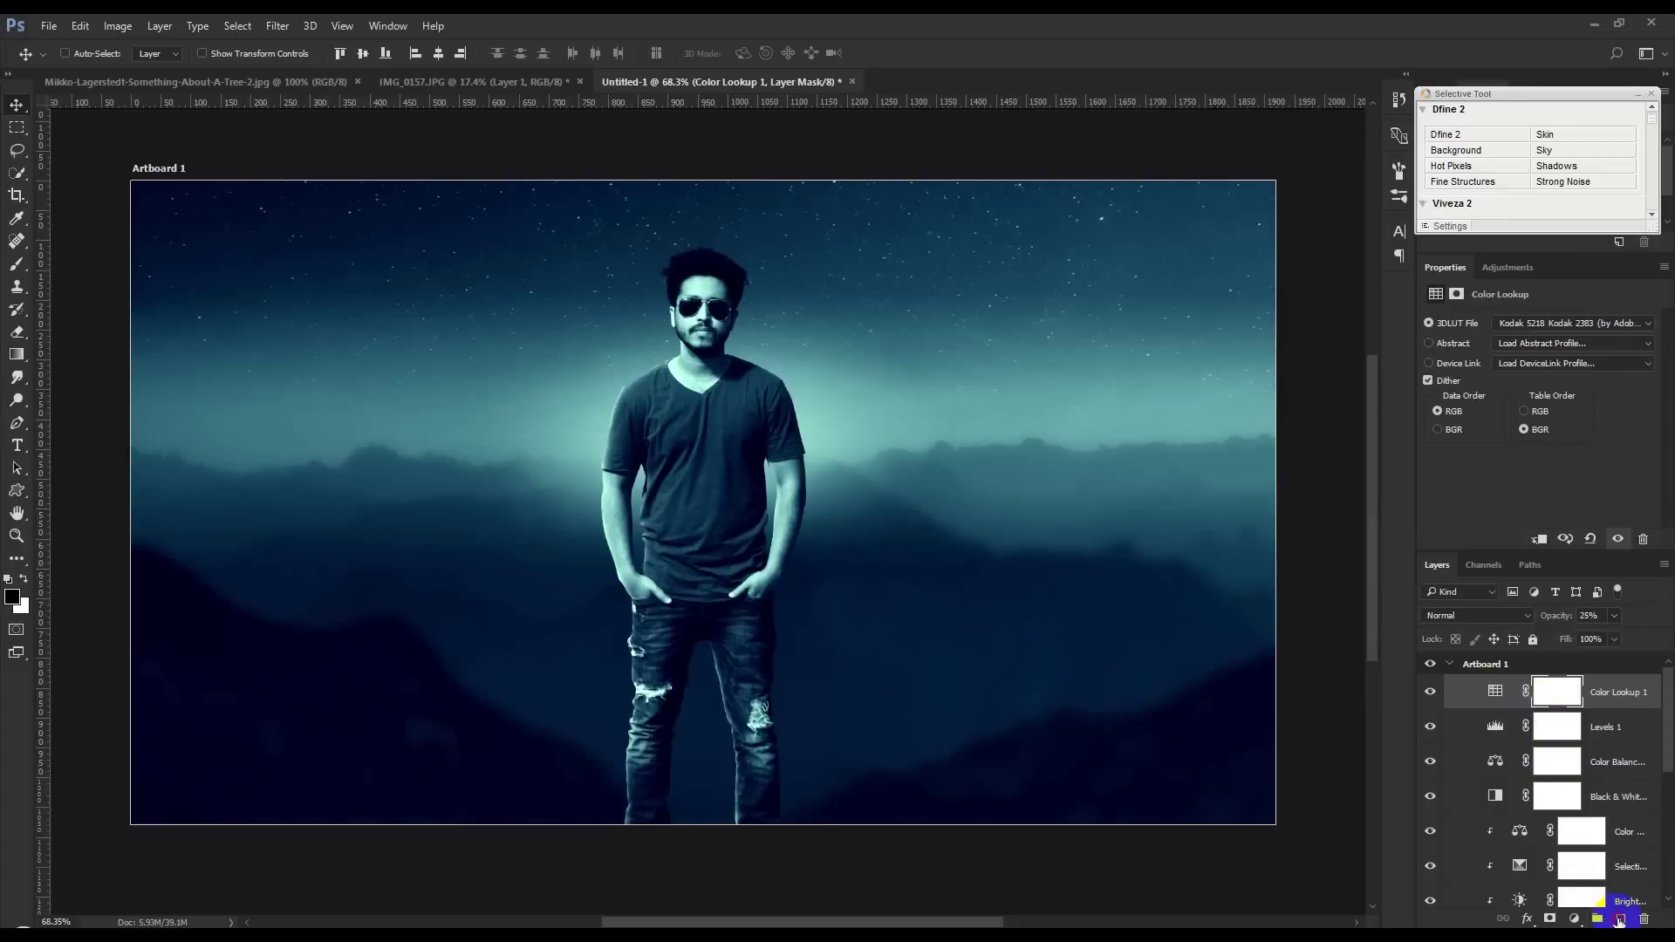
click(1619, 920)
Step: Merge the visible composite onto the new top layer with Apply Image
click(117, 25)
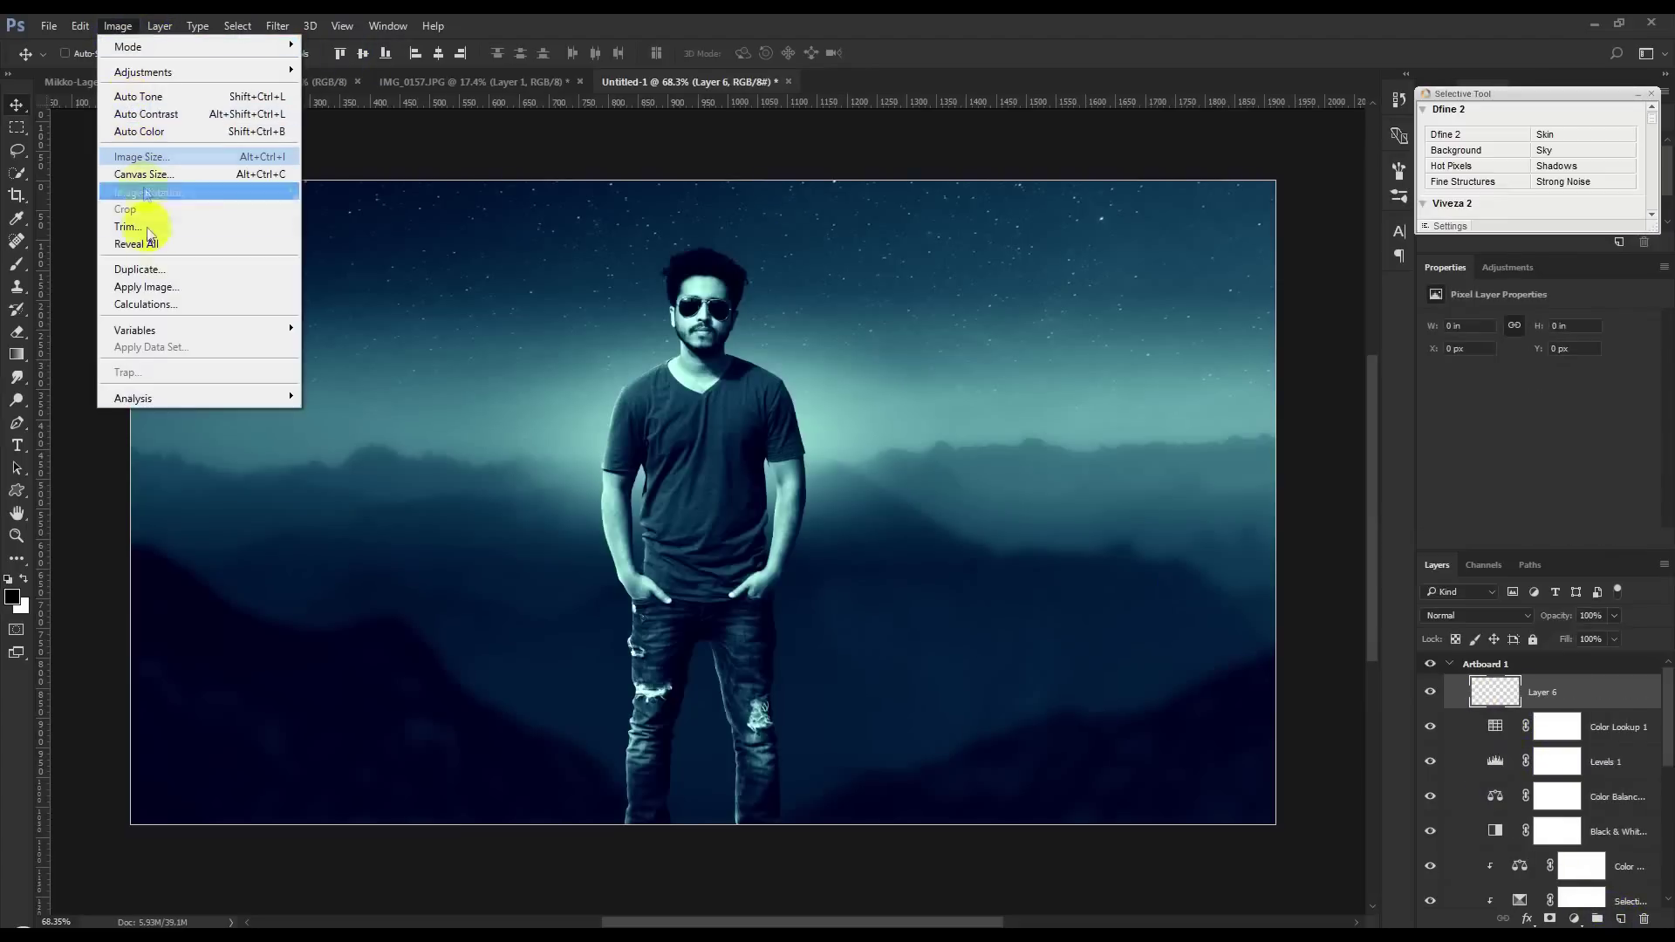
click(151, 289)
click(991, 281)
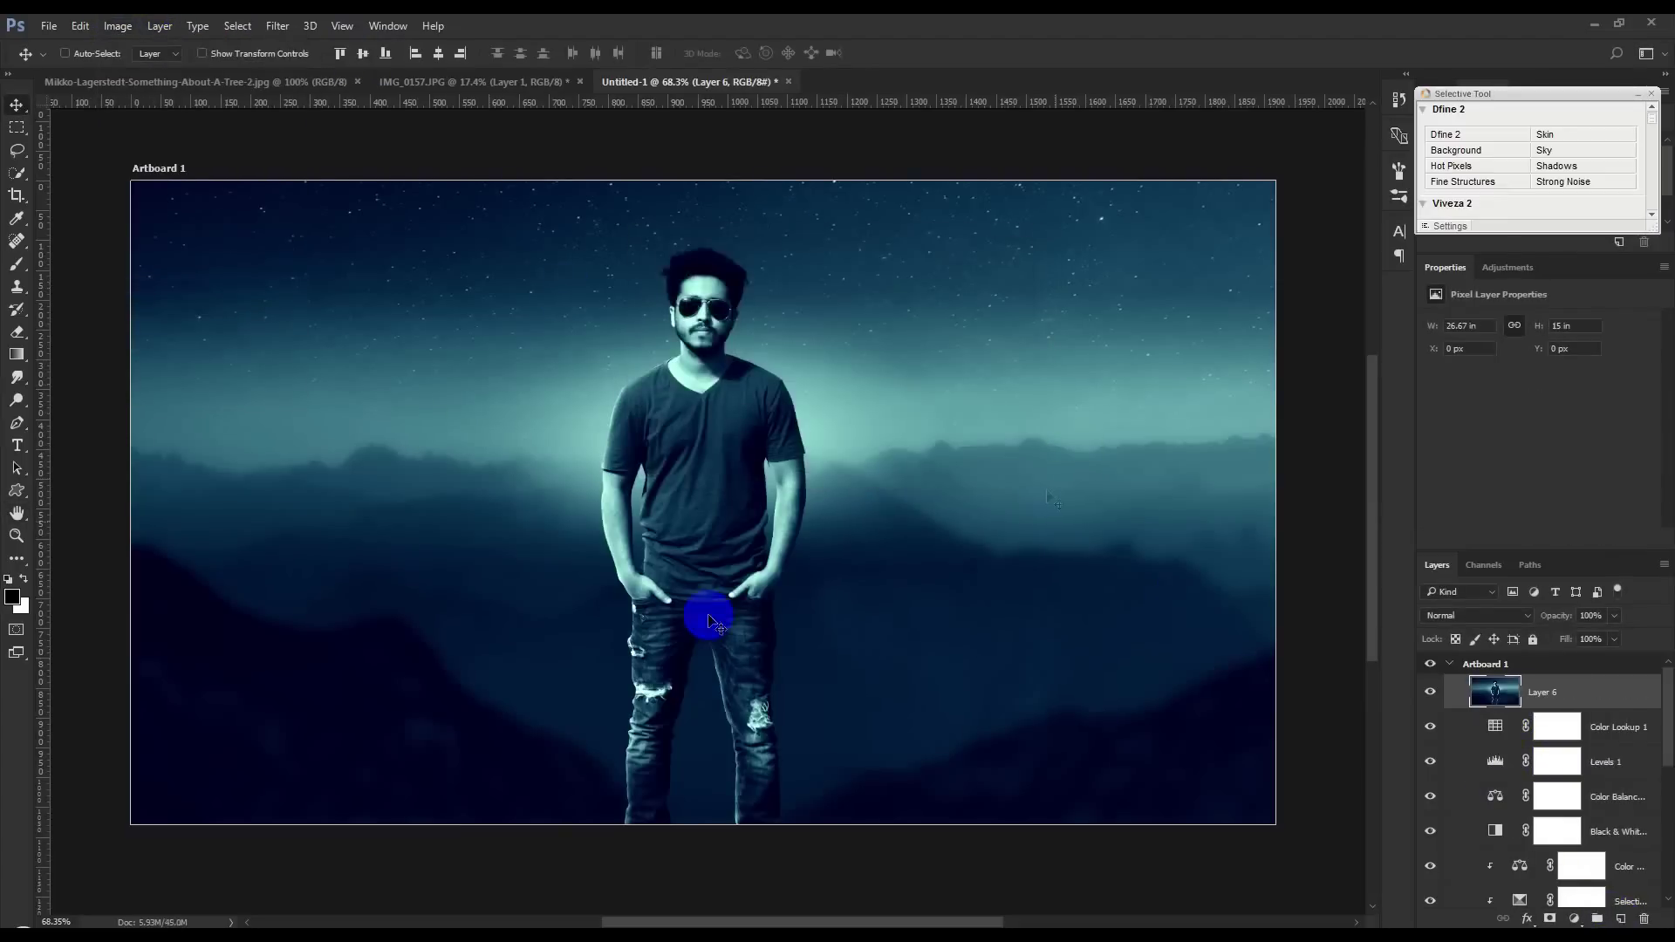
mouse_move(938, 541)
mouse_down()
mouse_move(954, 562)
mouse_move(881, 406)
mouse_up()
Step: In the Camera Raw filter, add a post-crop vignette with Amount -20
click(277, 25)
click(305, 131)
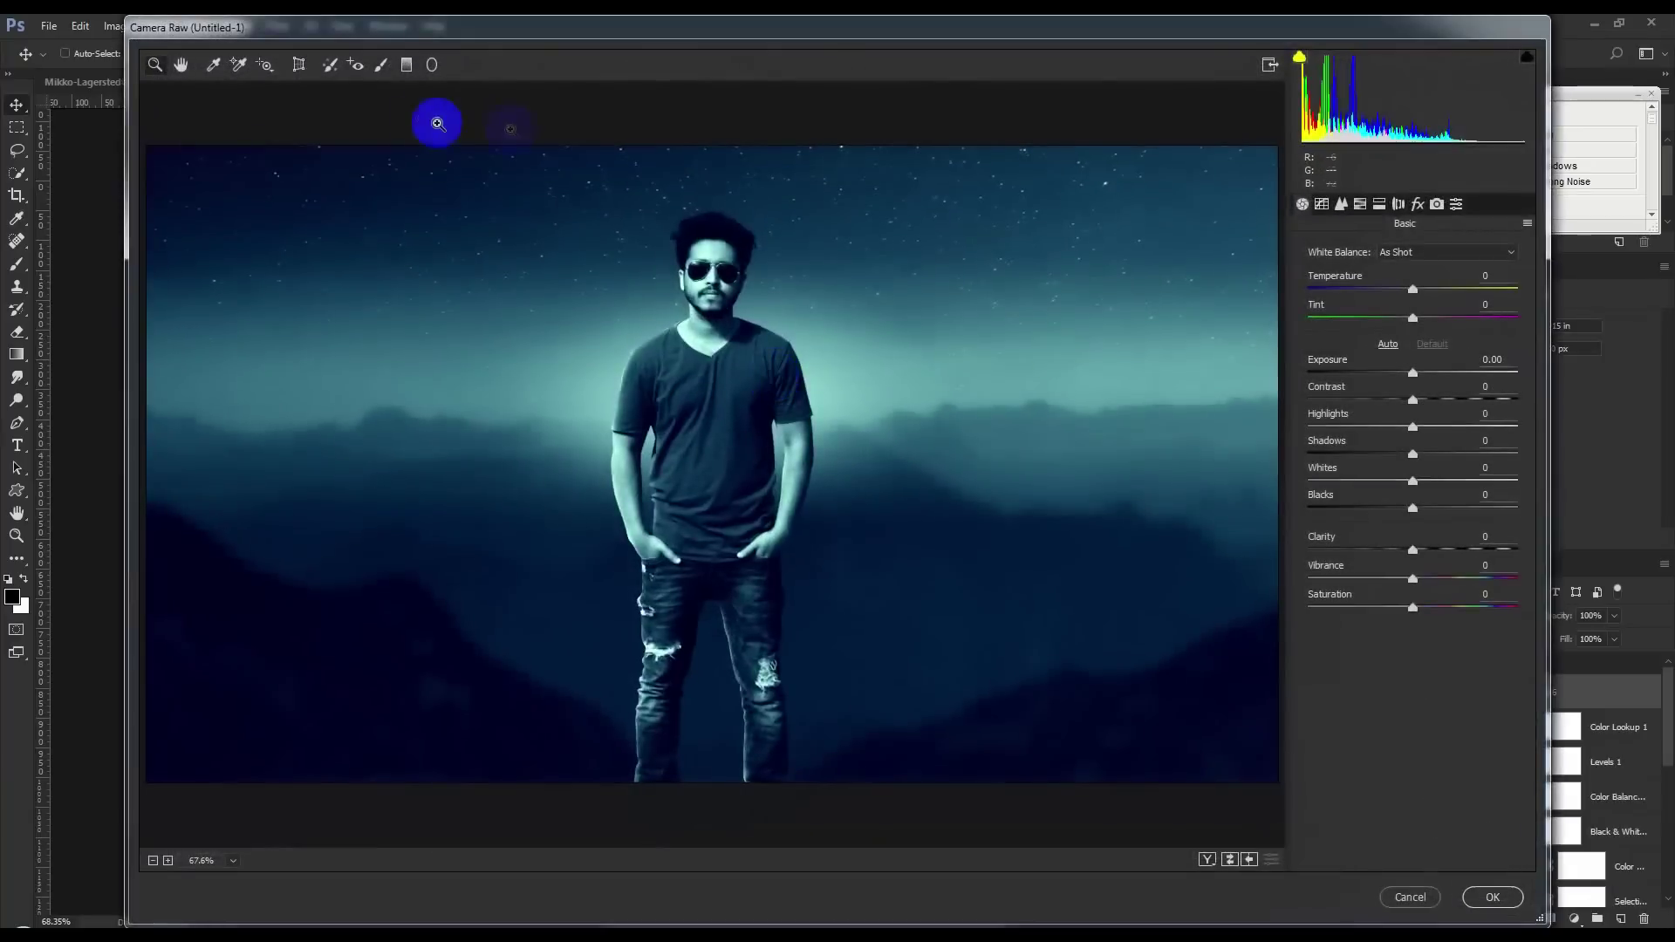
click(1438, 215)
click(1419, 206)
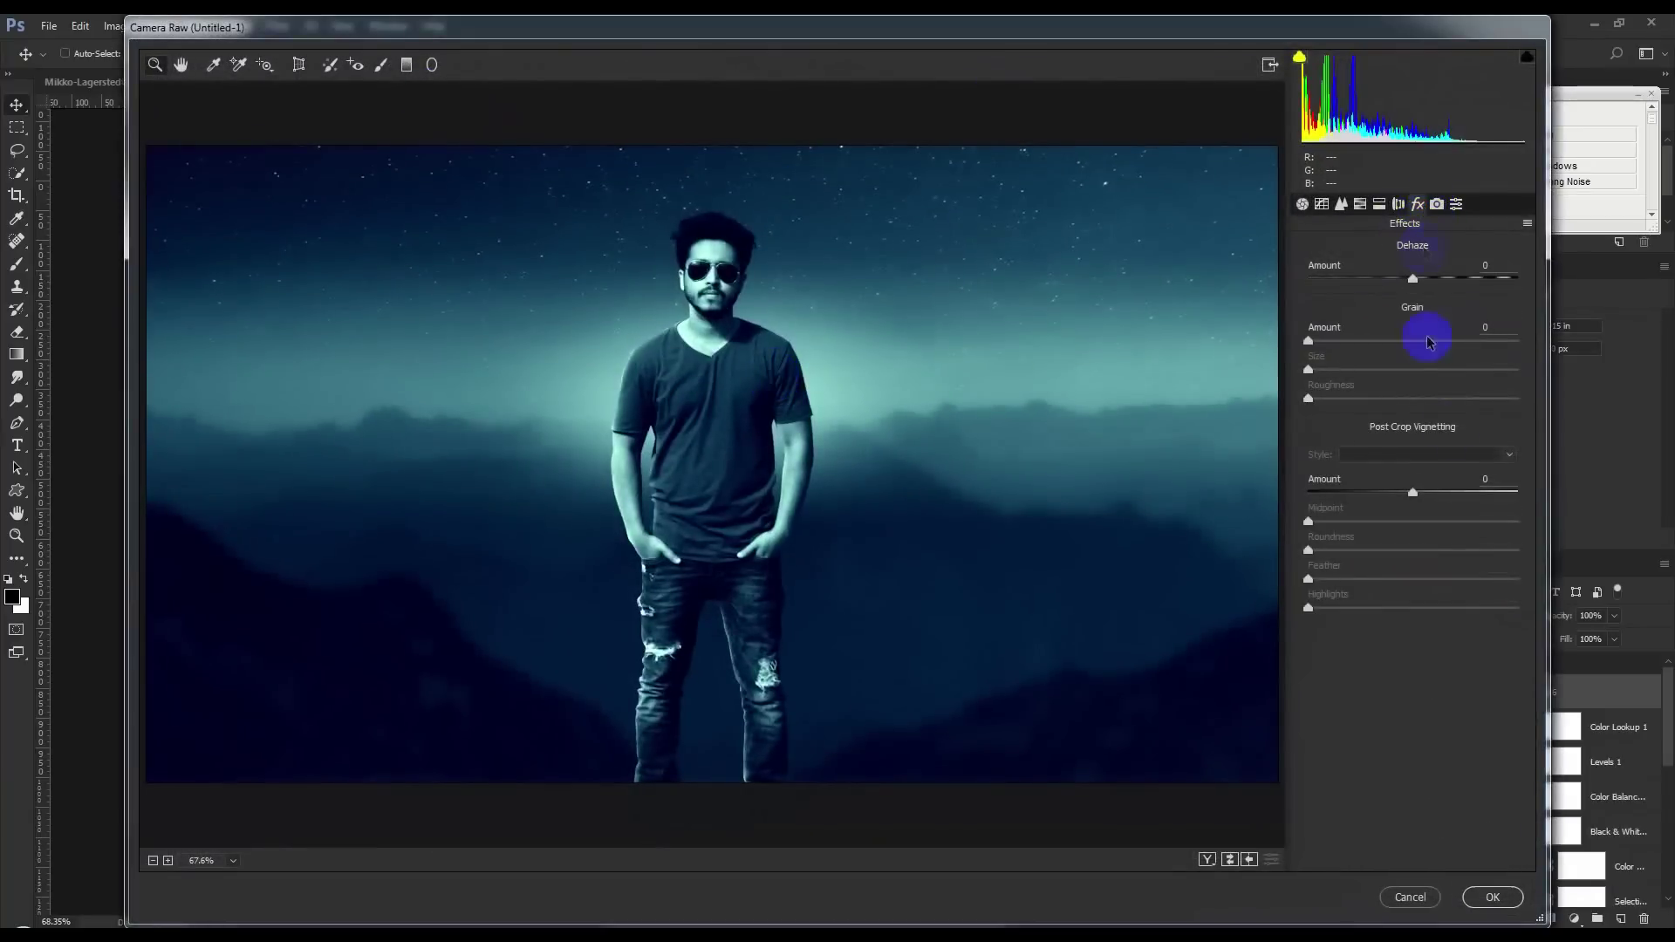
mouse_move(1414, 494)
mouse_down()
mouse_move(1371, 499)
mouse_move(1388, 503)
mouse_up()
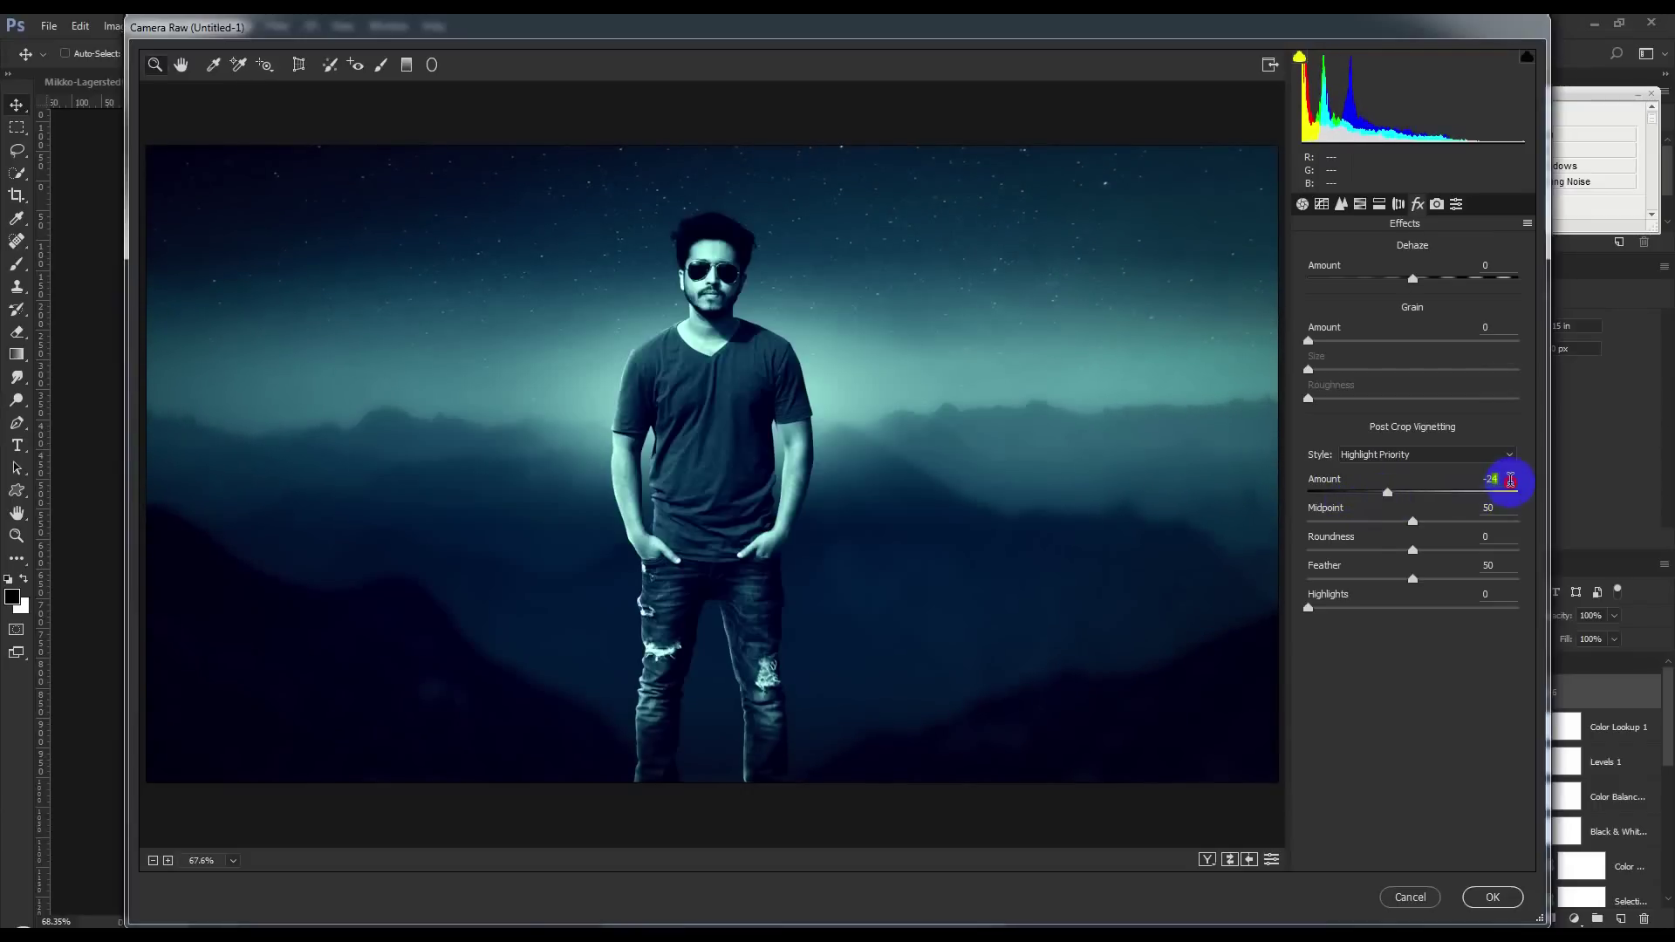
key(Down)
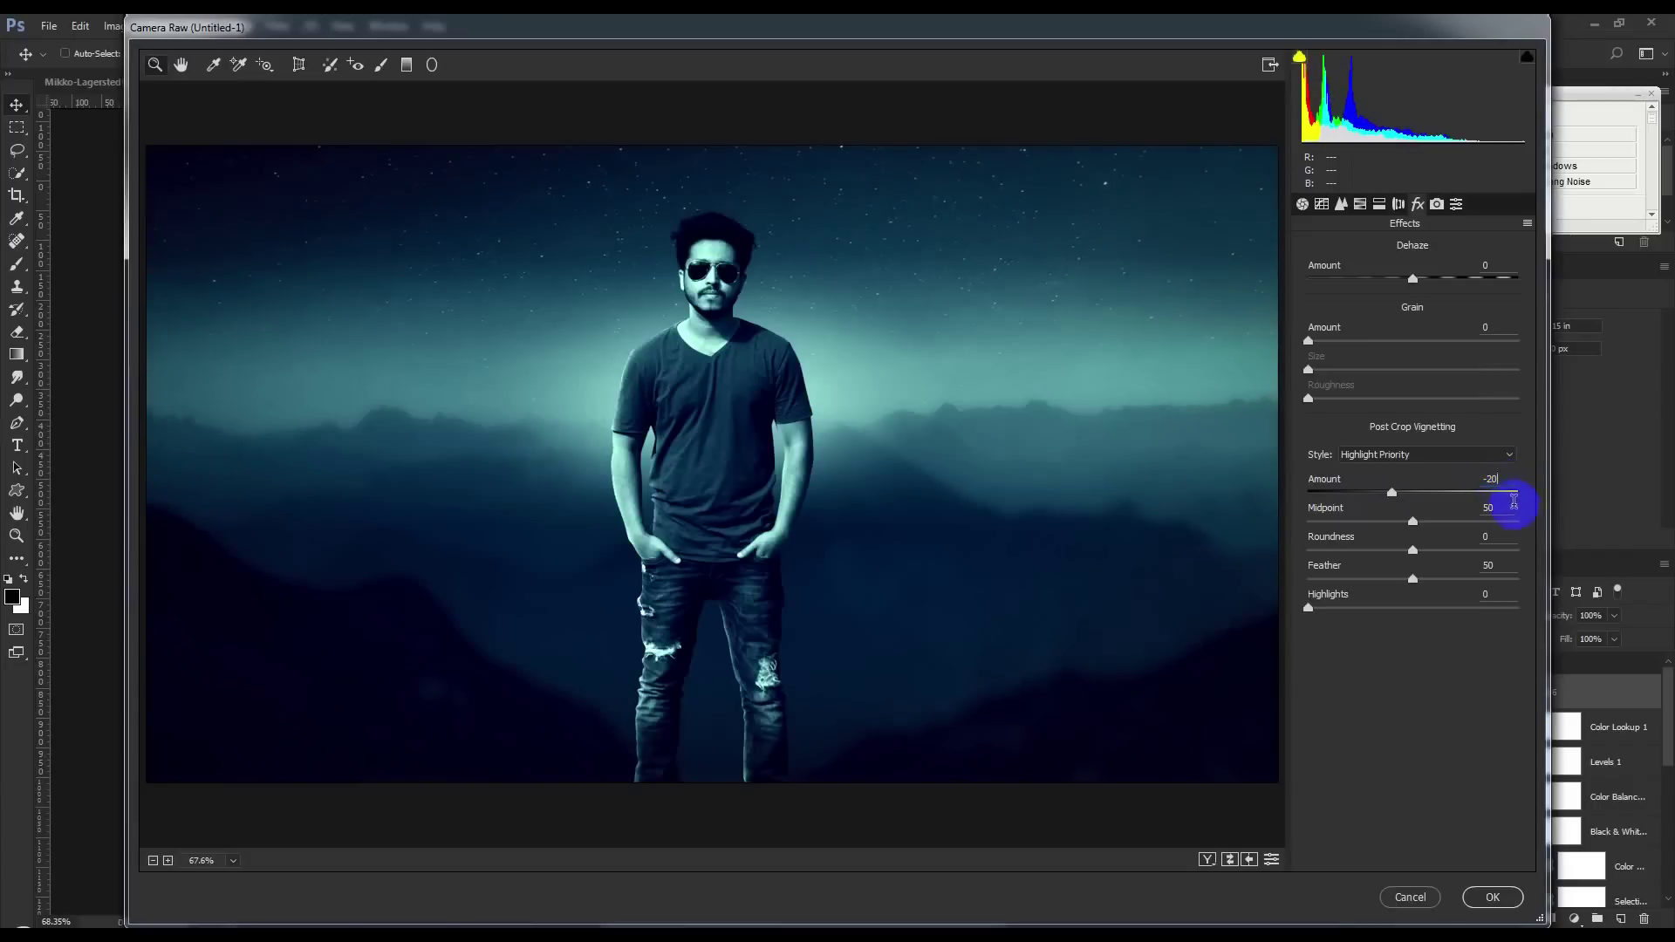
Step: Raise Clarity to +27 and the sharpening Amount to 36
click(1303, 204)
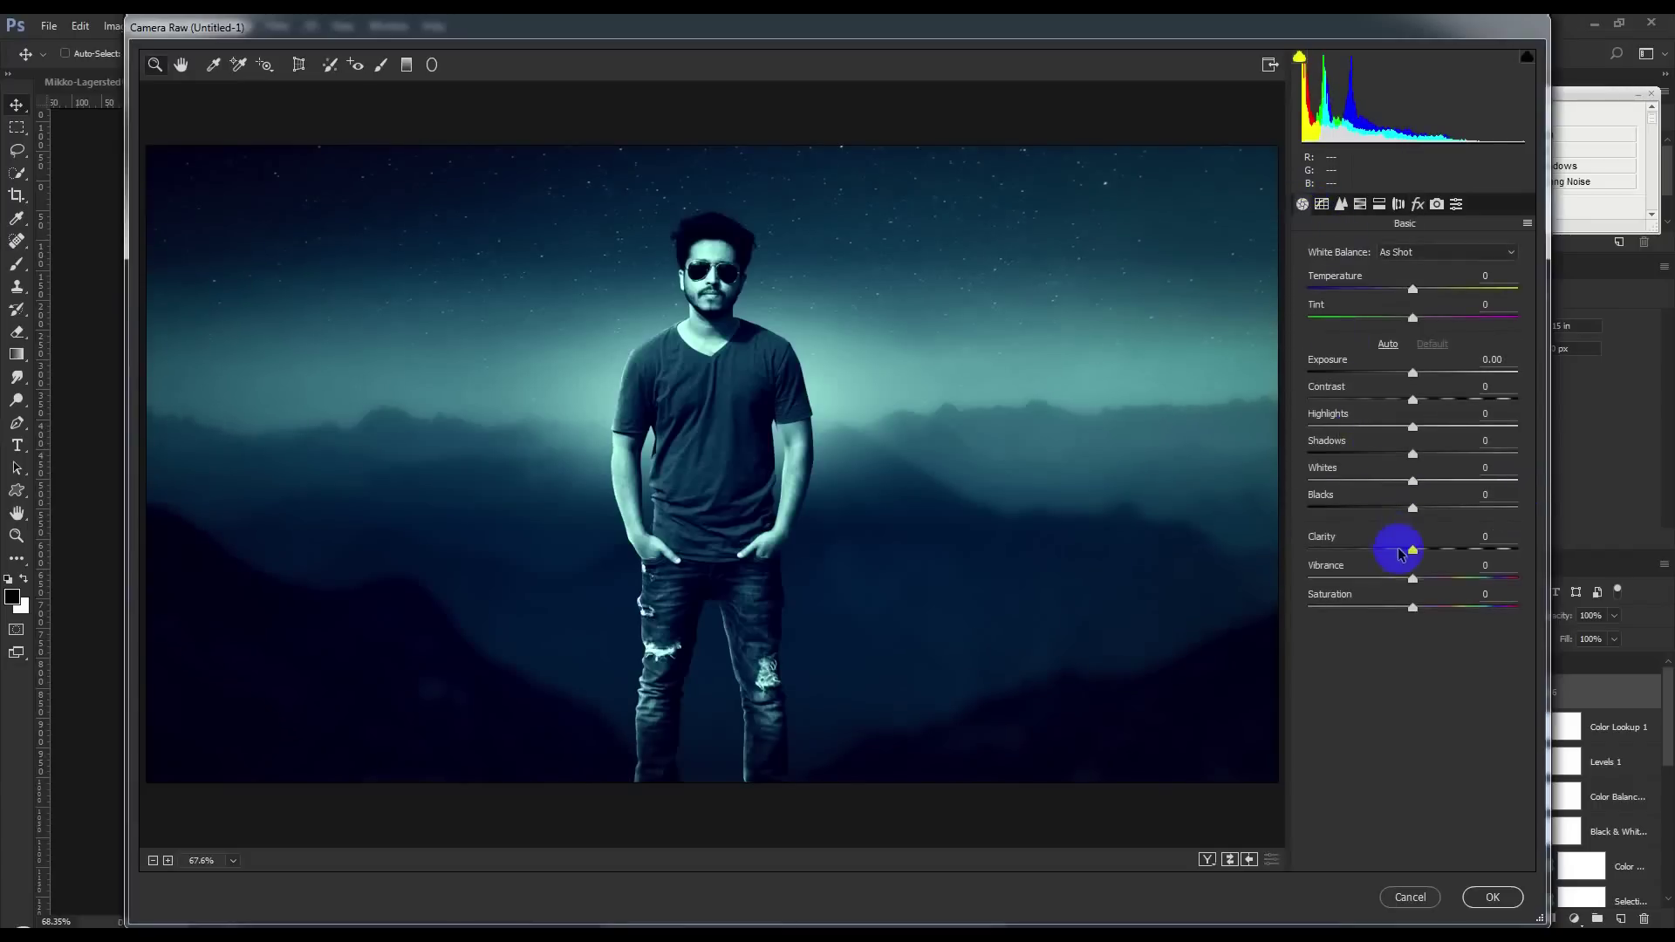
drag(1413, 550, 1444, 557)
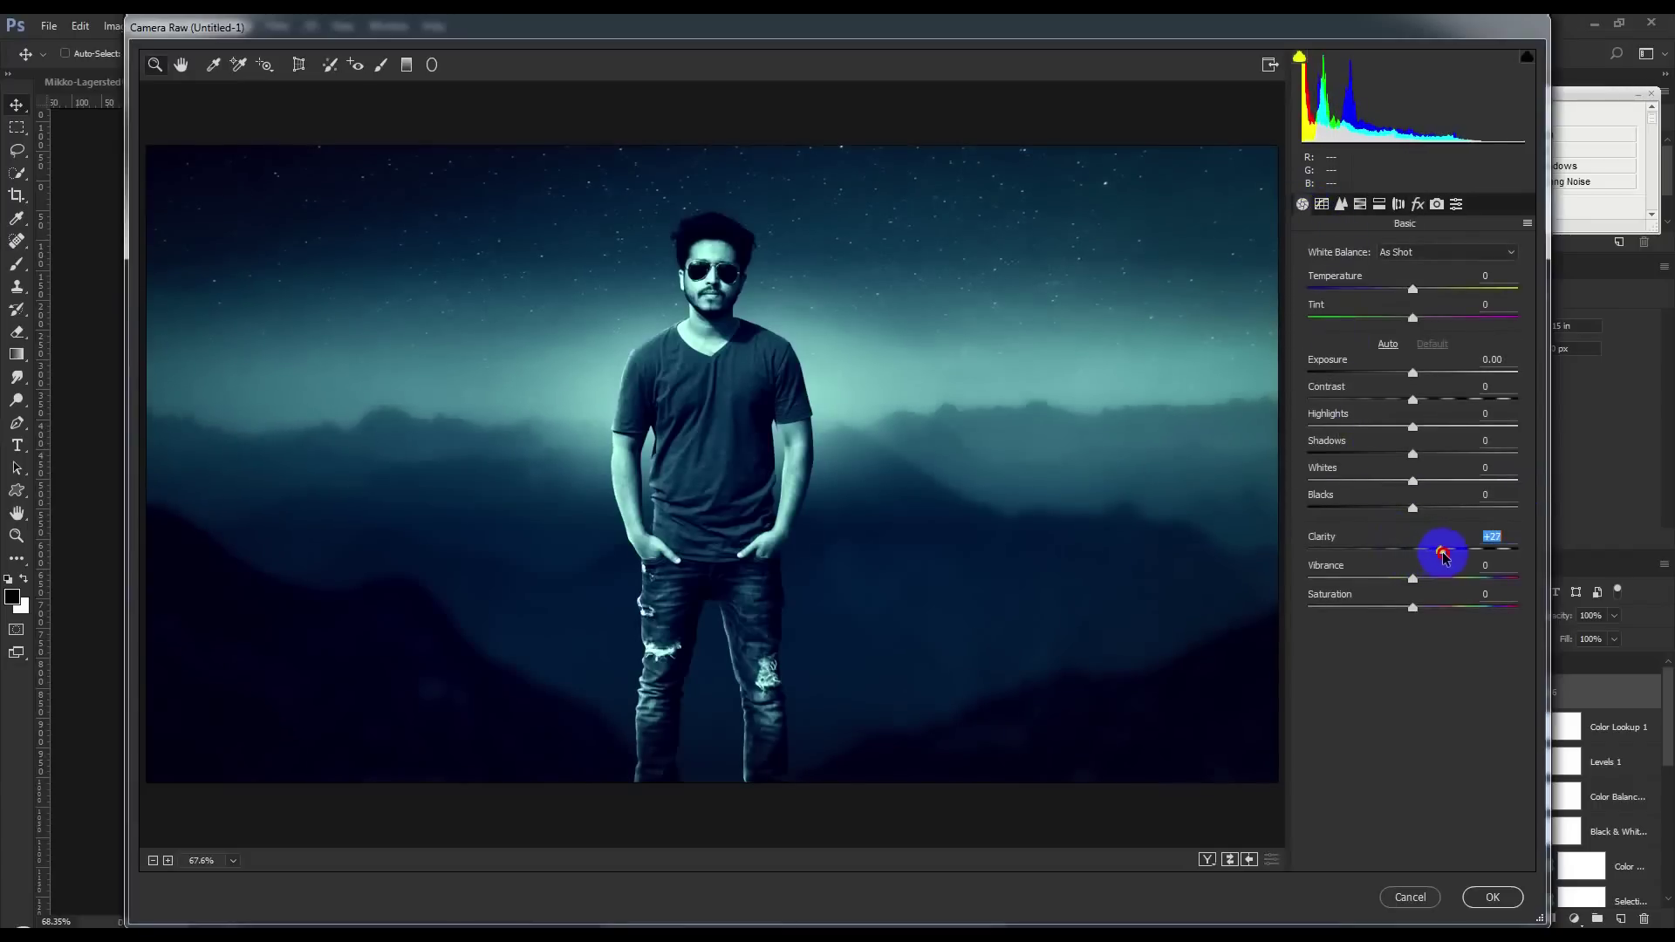
click(1341, 203)
mouse_move(1317, 275)
mouse_down()
mouse_move(1372, 289)
mouse_move(1324, 297)
mouse_up()
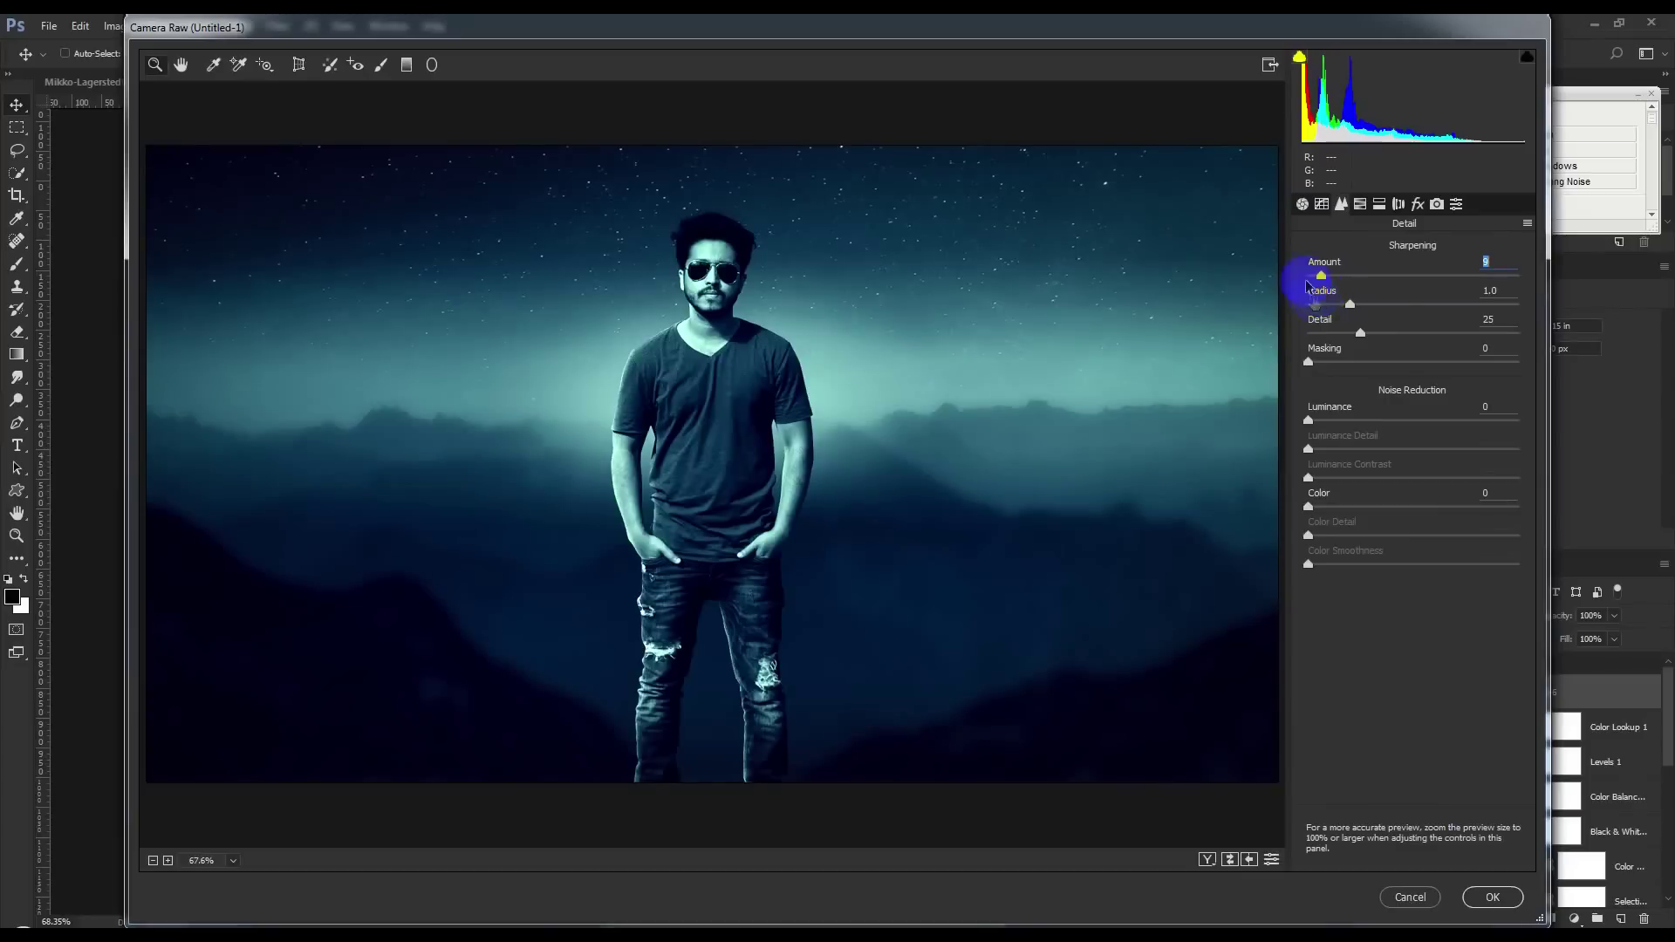
Step: Steepen the tone curve, then set HSL hues to Aquas +24 and Blues -4
click(1322, 203)
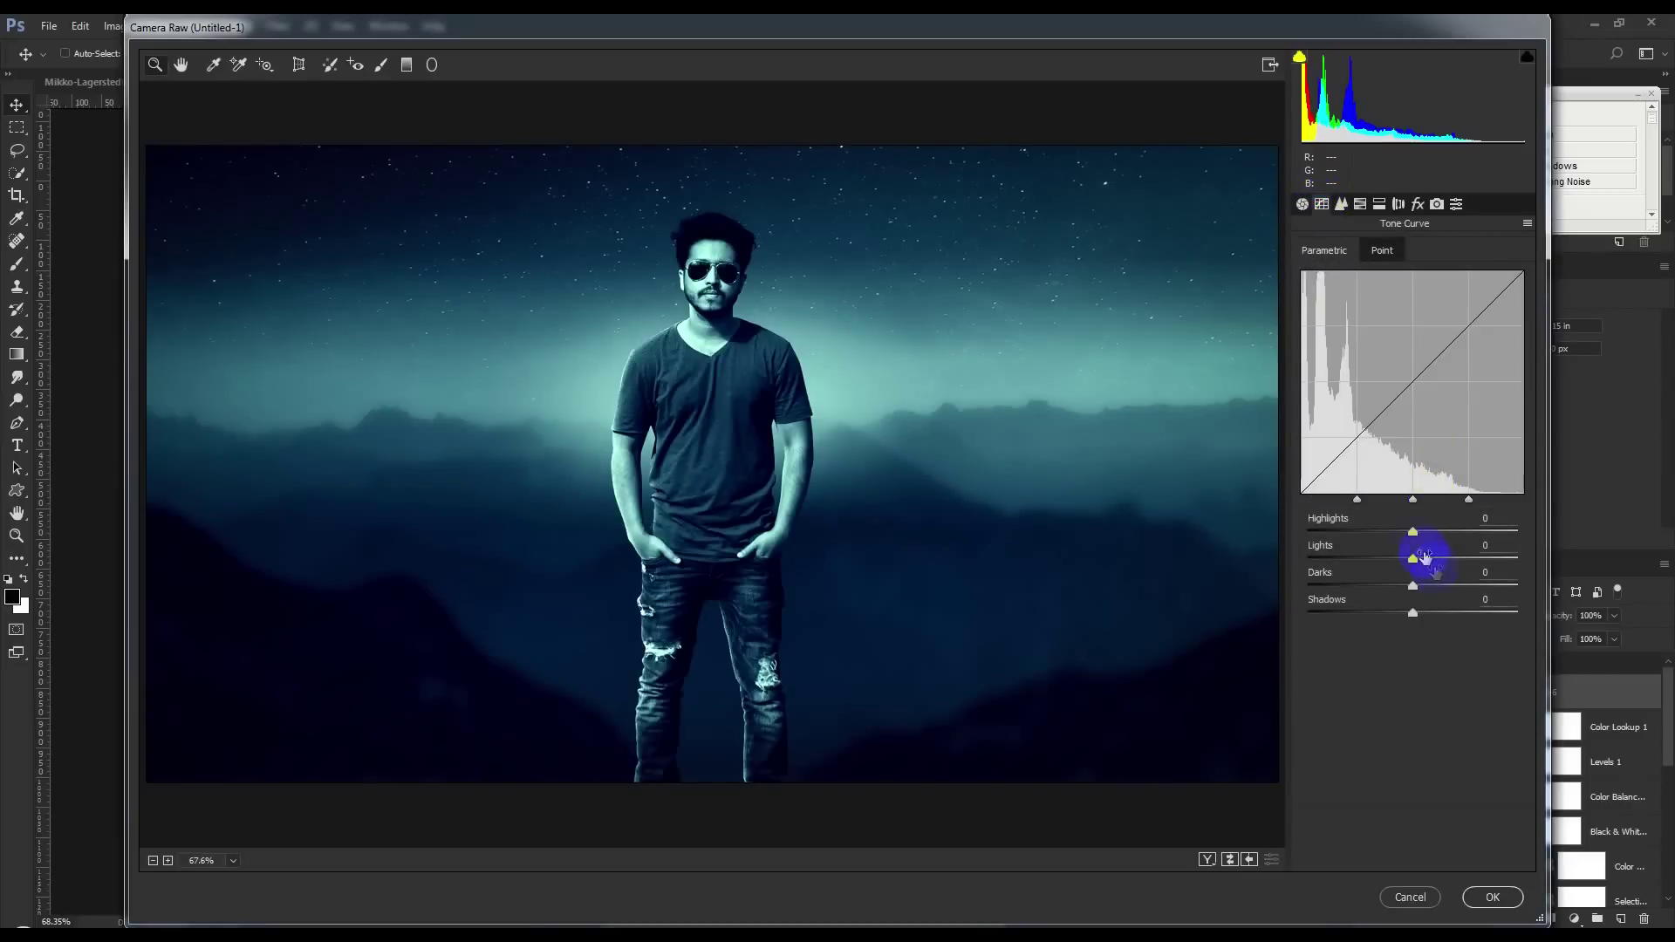
mouse_move(1413, 532)
mouse_down()
mouse_move(1428, 561)
mouse_move(1396, 587)
mouse_move(1418, 613)
mouse_up()
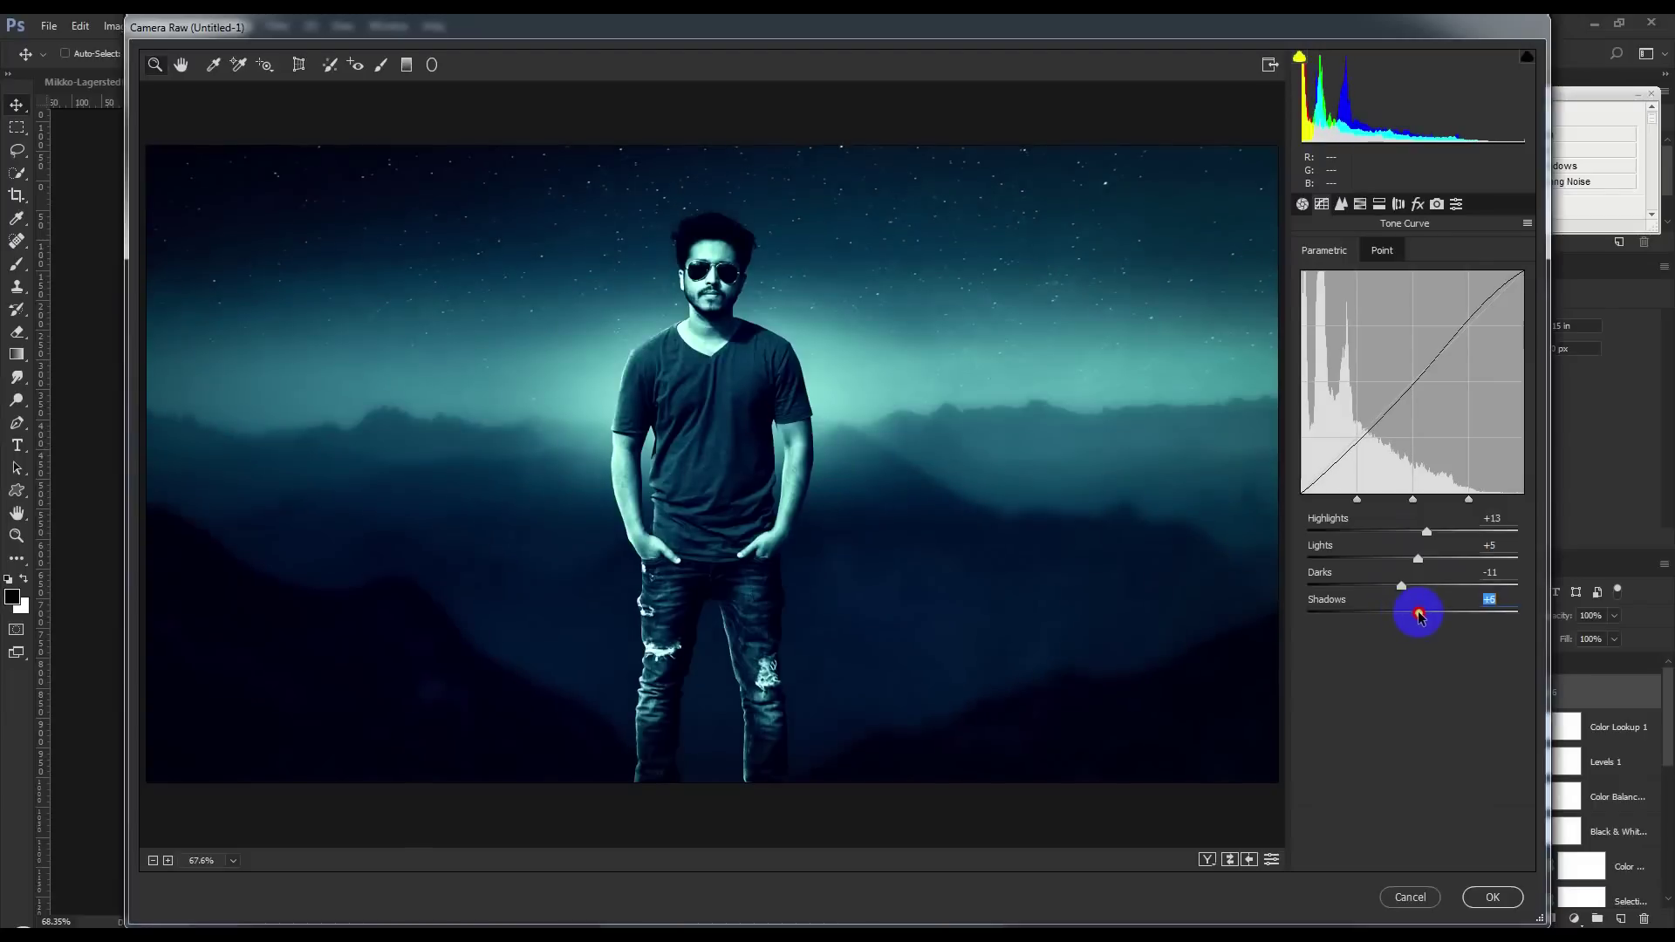
click(1361, 203)
click(1428, 288)
click(1336, 277)
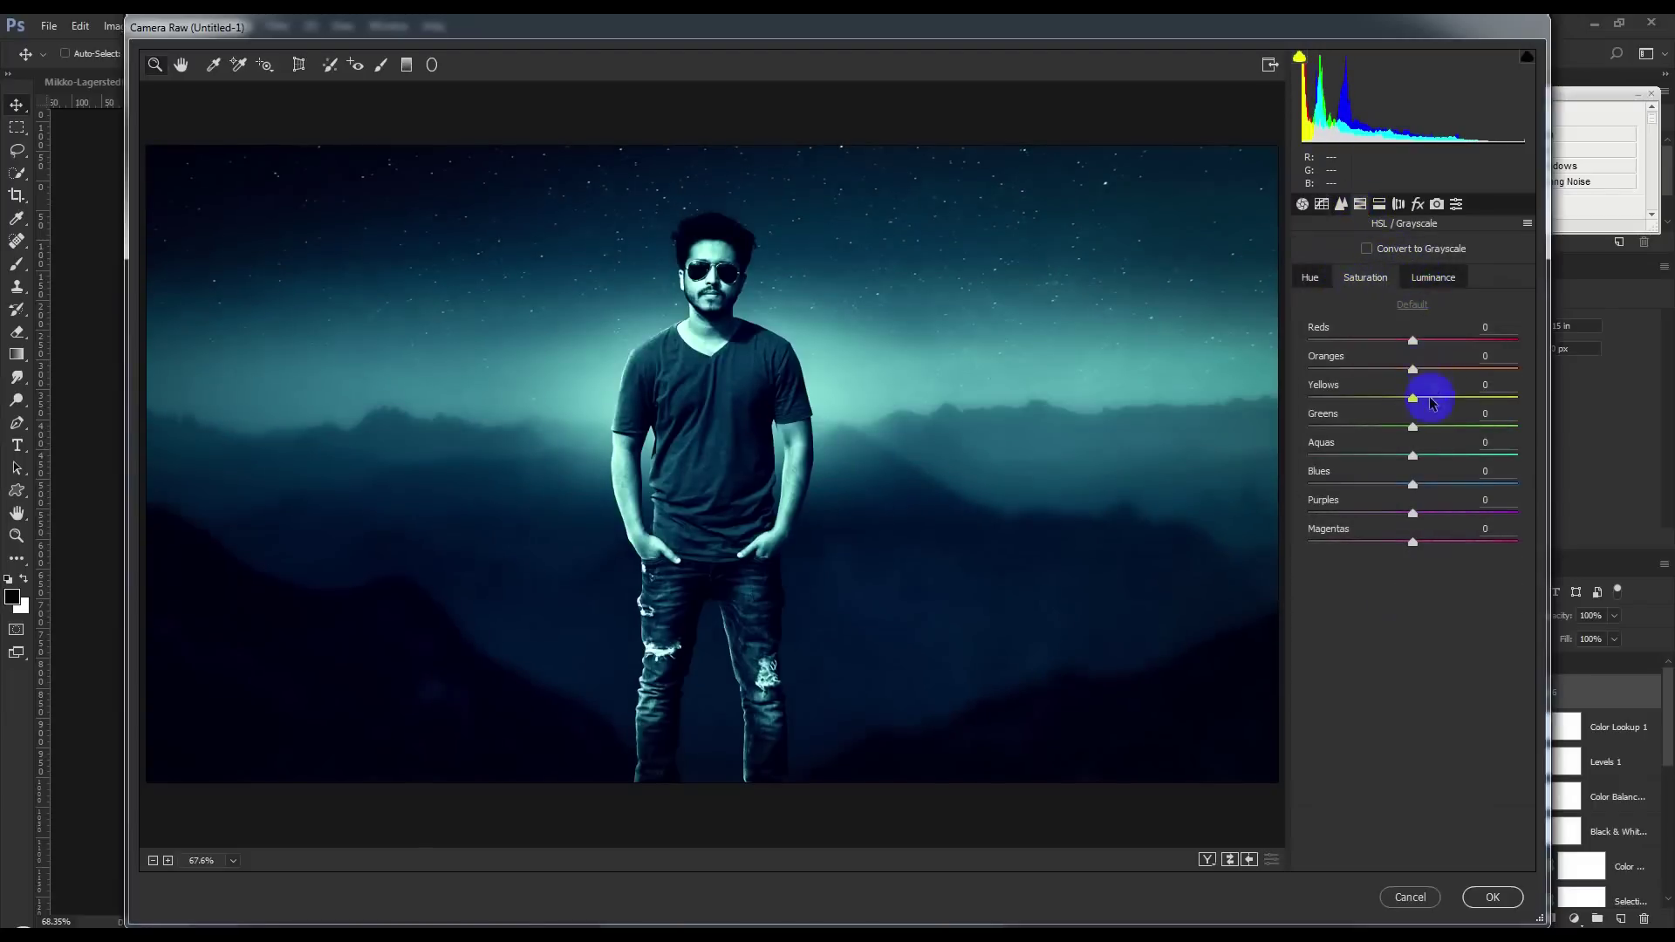
click(1318, 277)
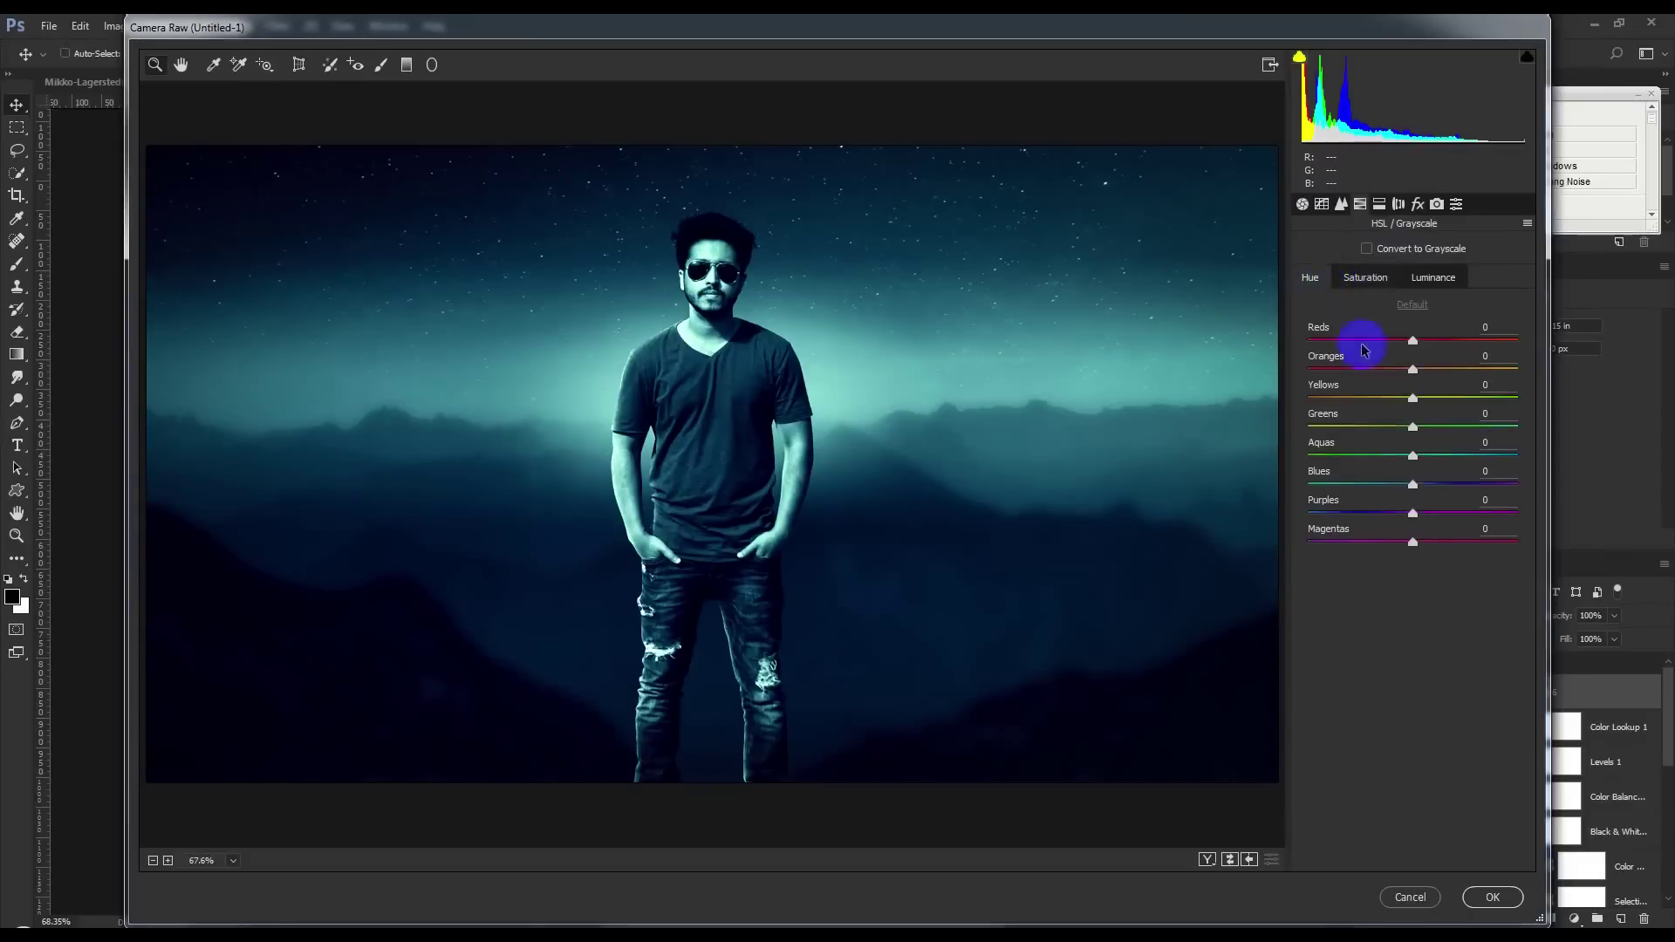
mouse_move(1413, 483)
mouse_down()
mouse_move(1444, 485)
mouse_move(1383, 485)
mouse_move(1404, 492)
mouse_move(1387, 485)
mouse_move(1425, 459)
mouse_move(1402, 456)
mouse_move(1438, 460)
mouse_up()
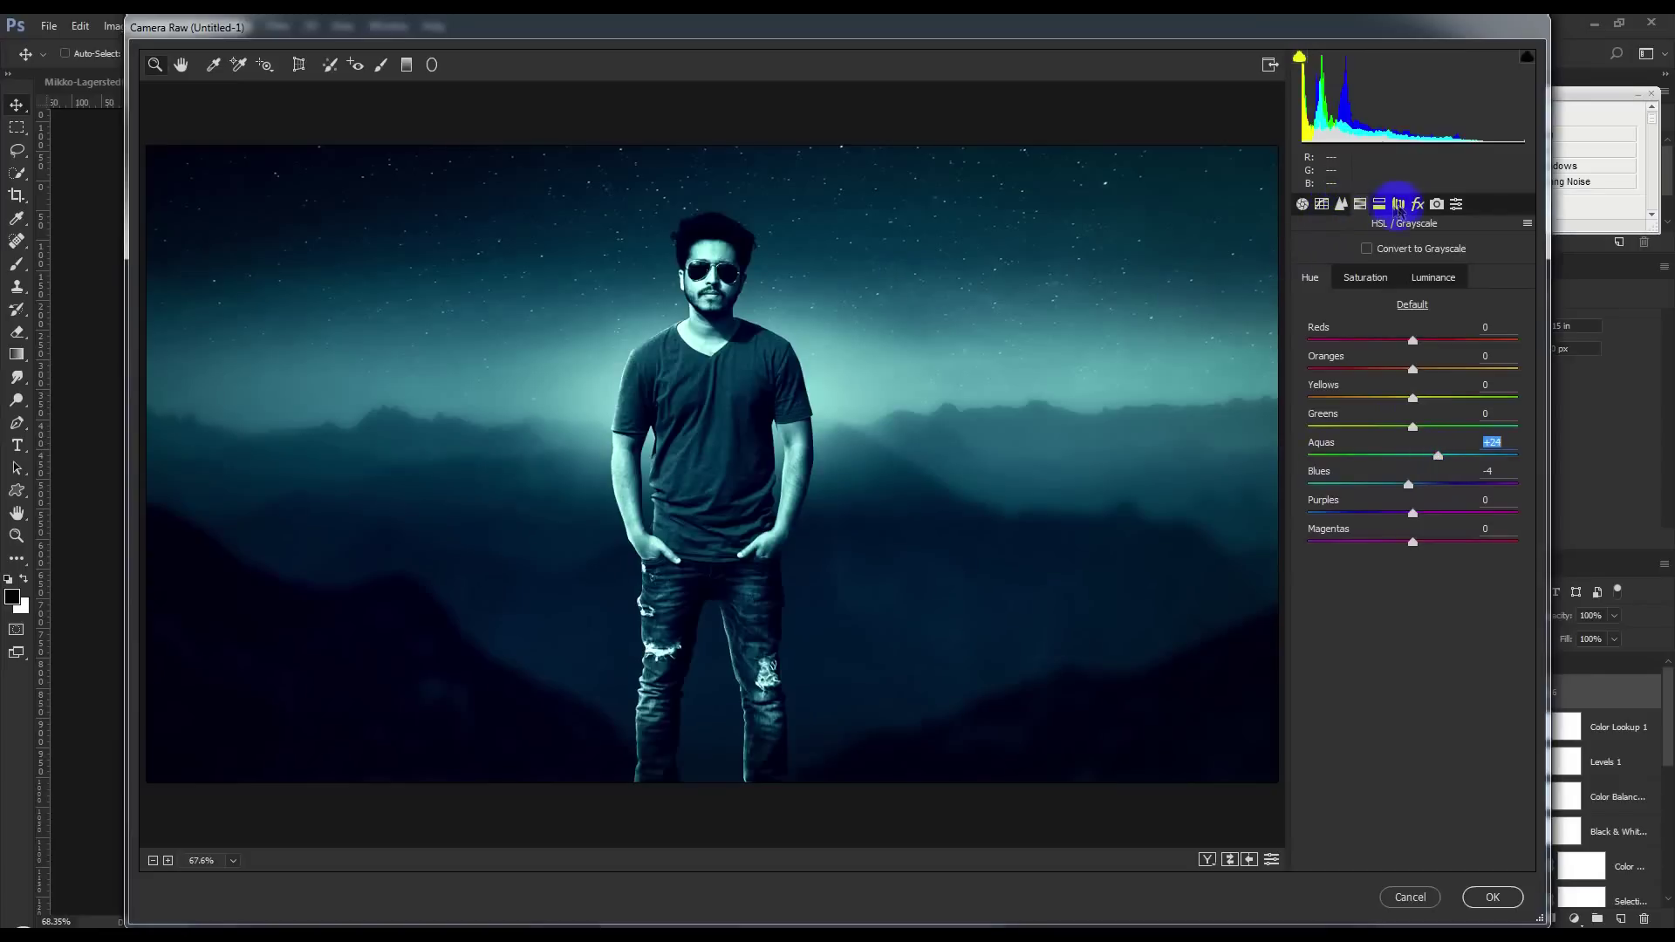
click(1399, 206)
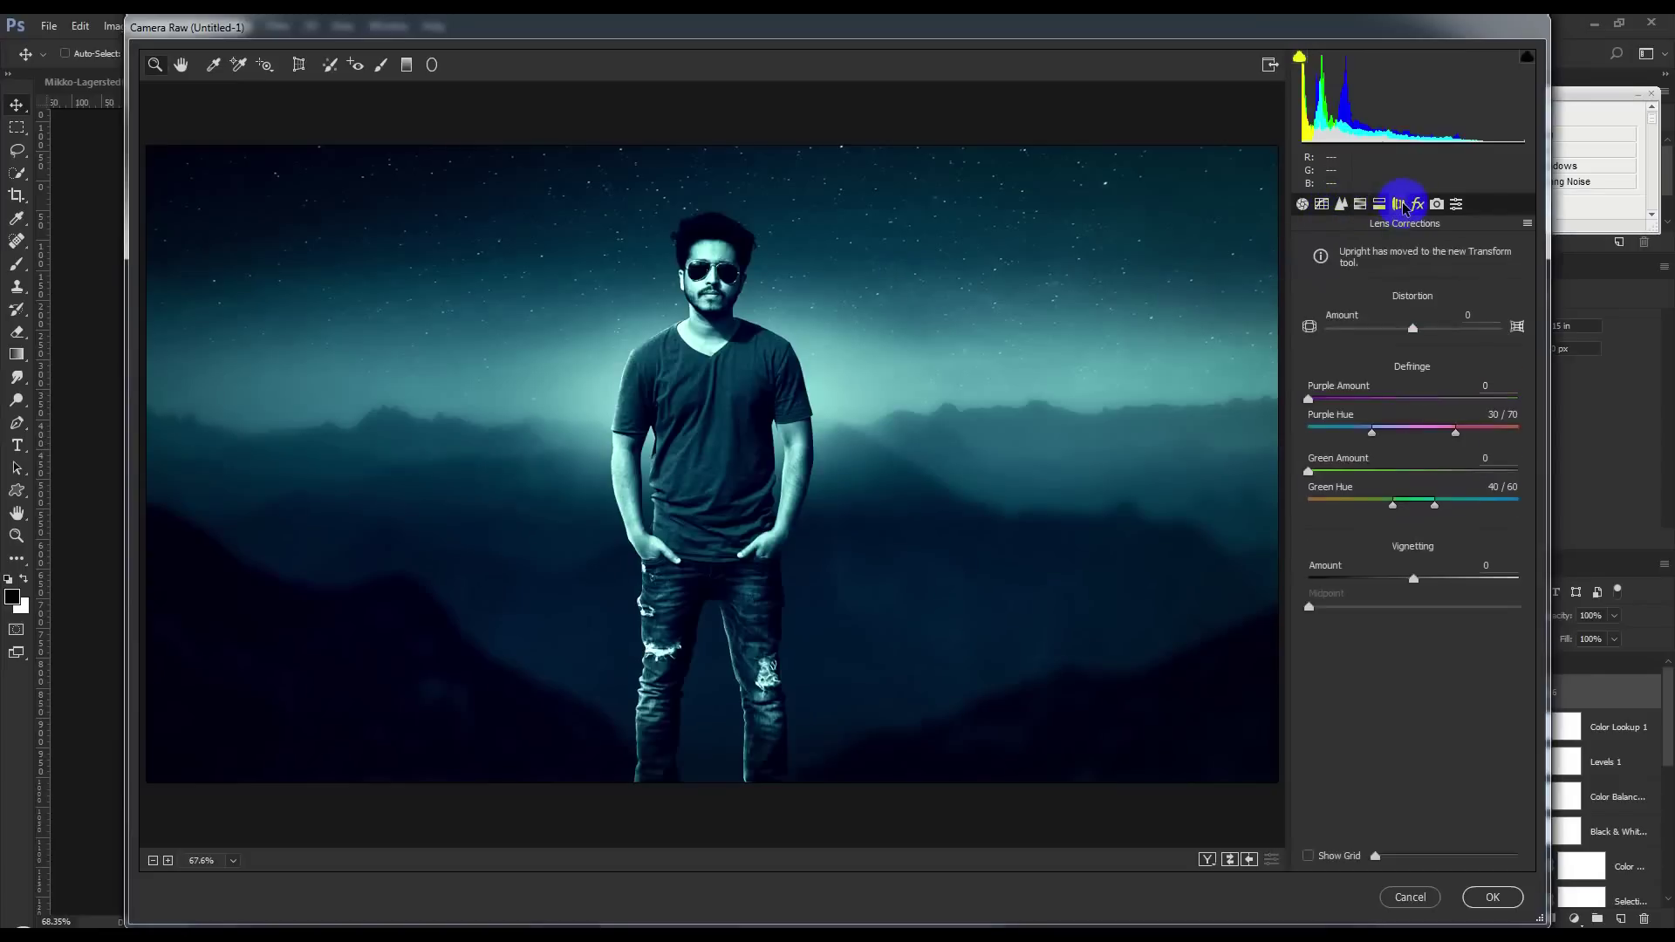
Step: Commit the Camera Raw finish on Layer 6 and switch to the IMG_0157 document
click(1490, 899)
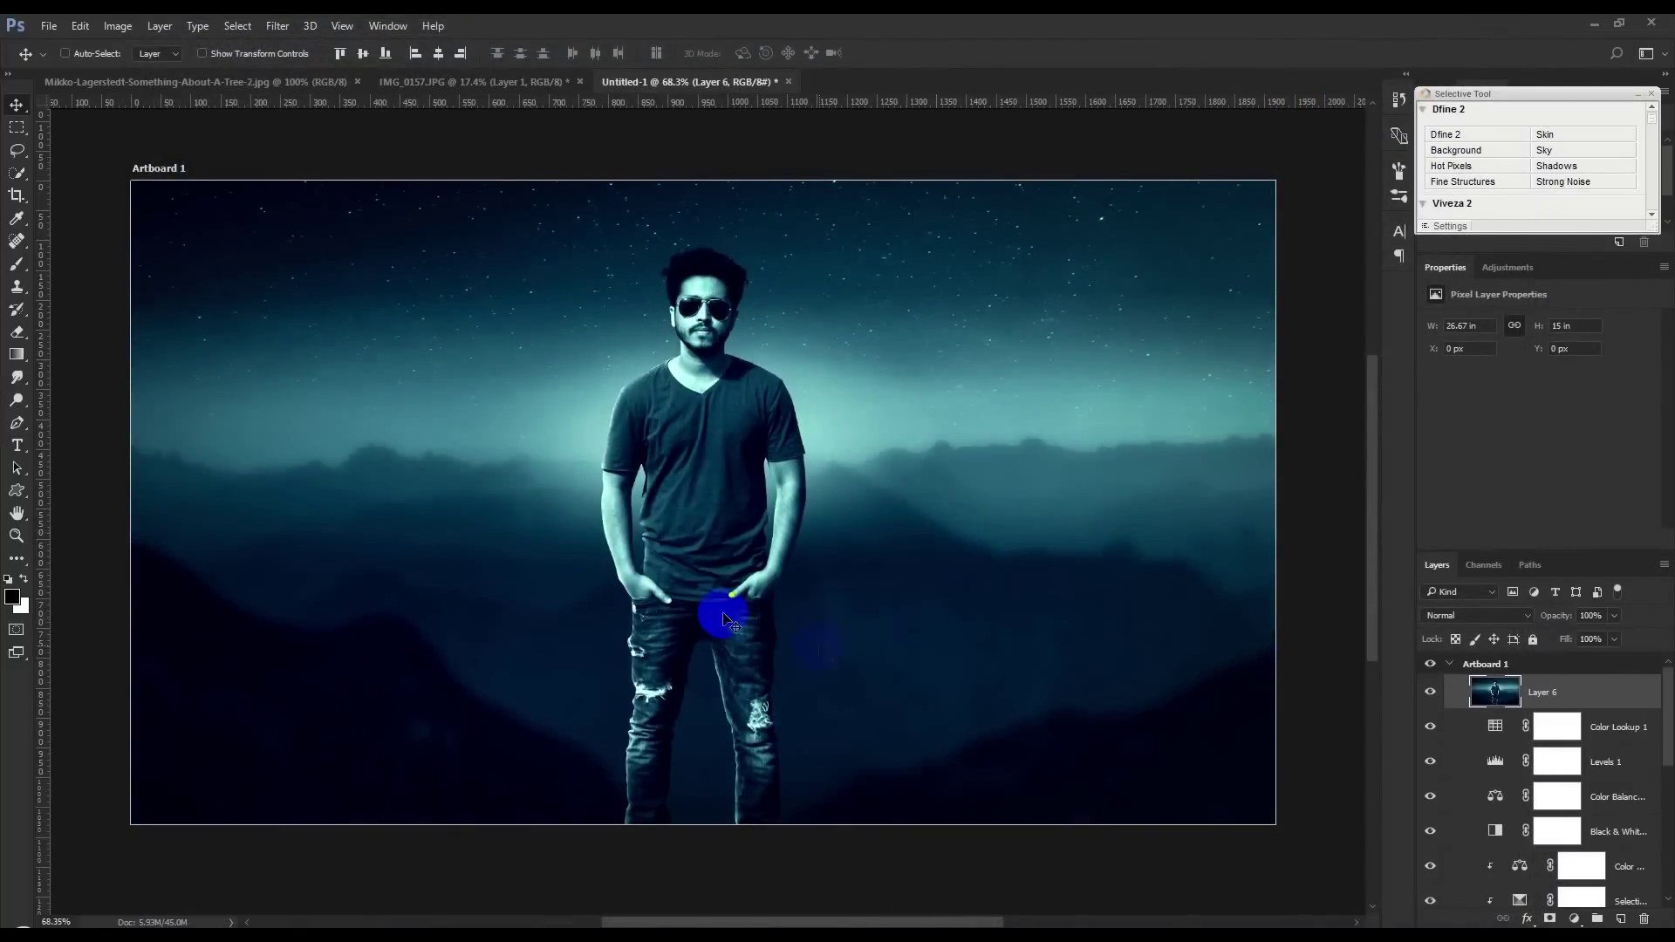
click(547, 80)
click(696, 253)
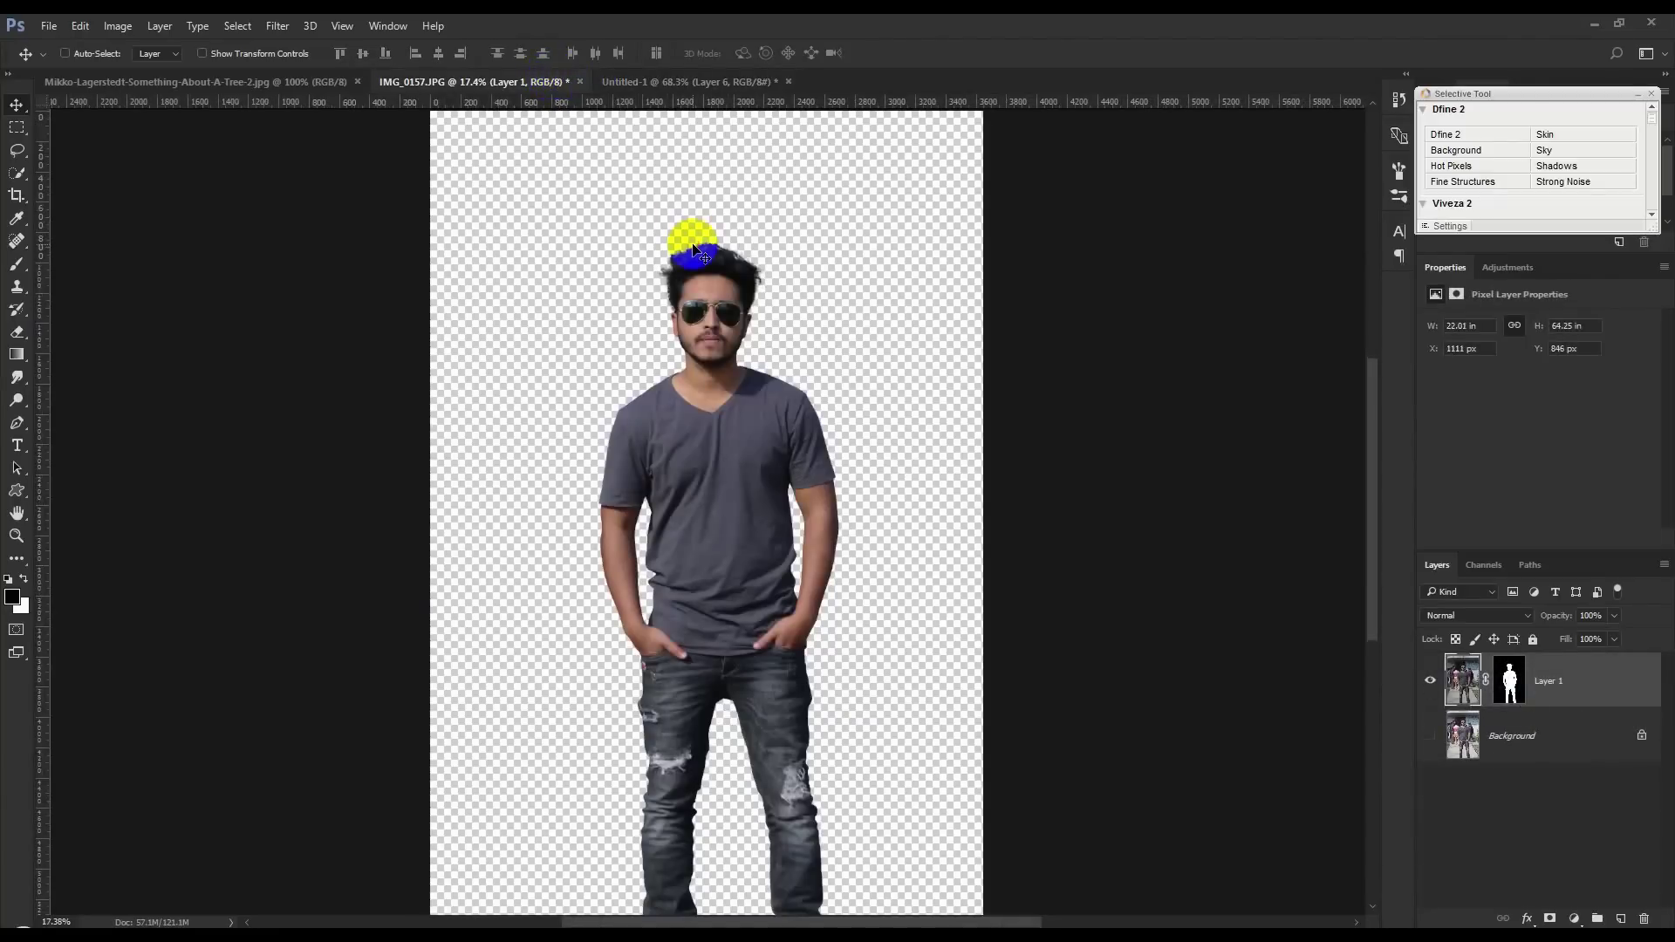
Step: Save the cut-out as IMG_0157.psd and close it, leaving Untitled-1 showing
key(ctrl+shift+s)
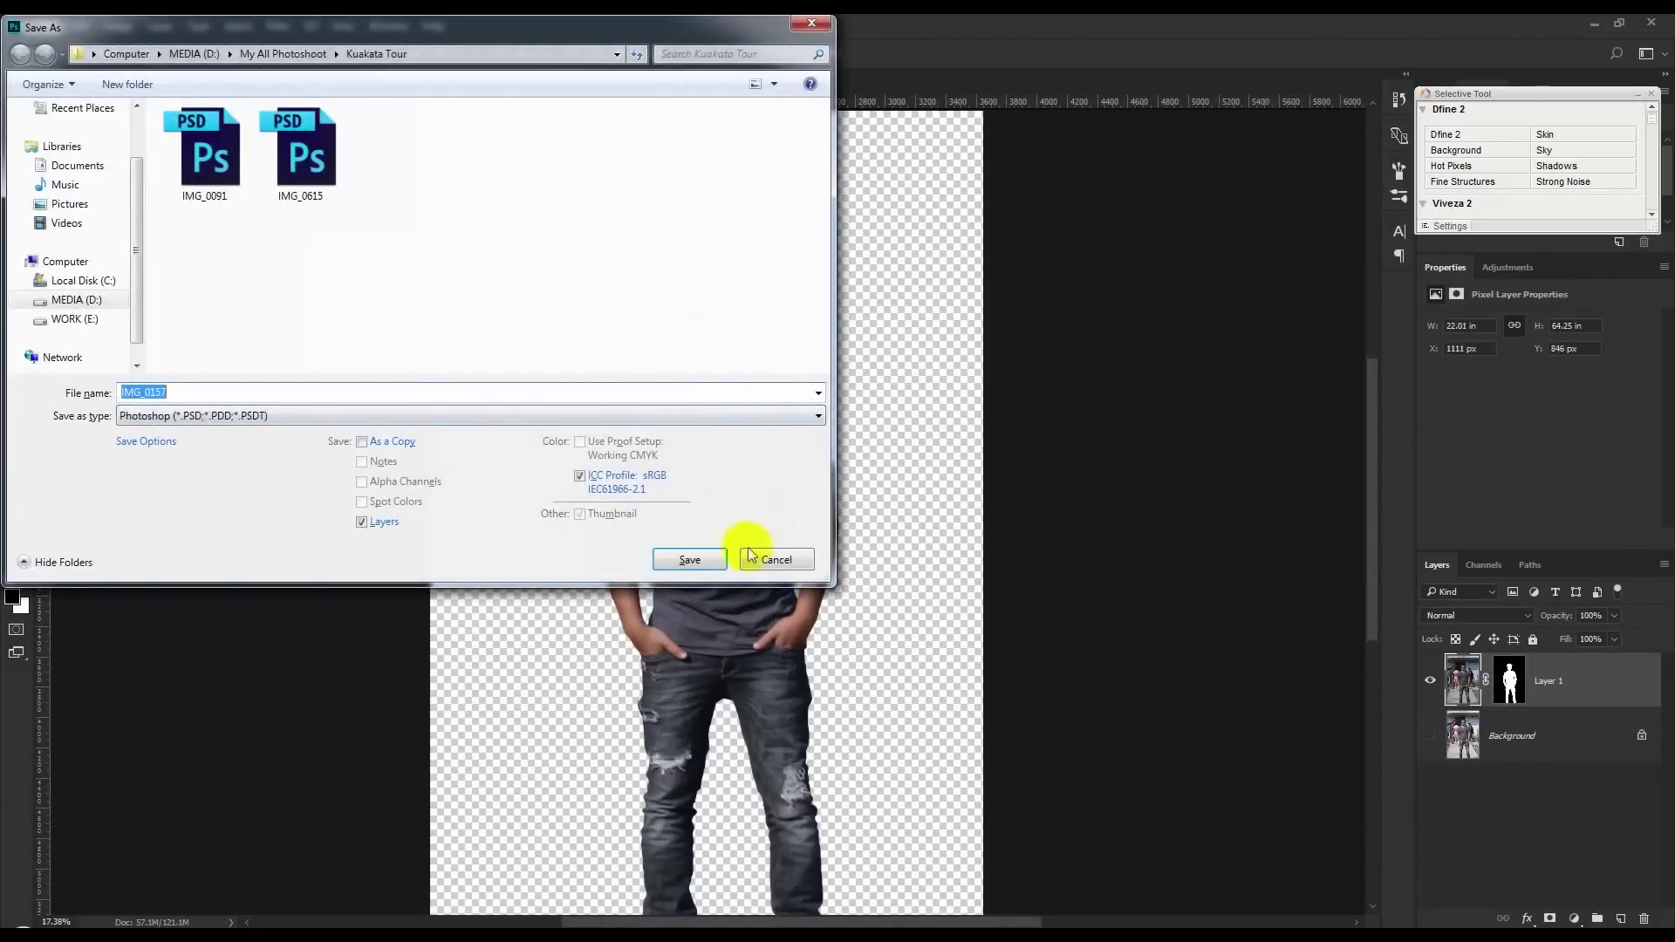
click(771, 559)
key(ctrl+shift+s)
click(705, 561)
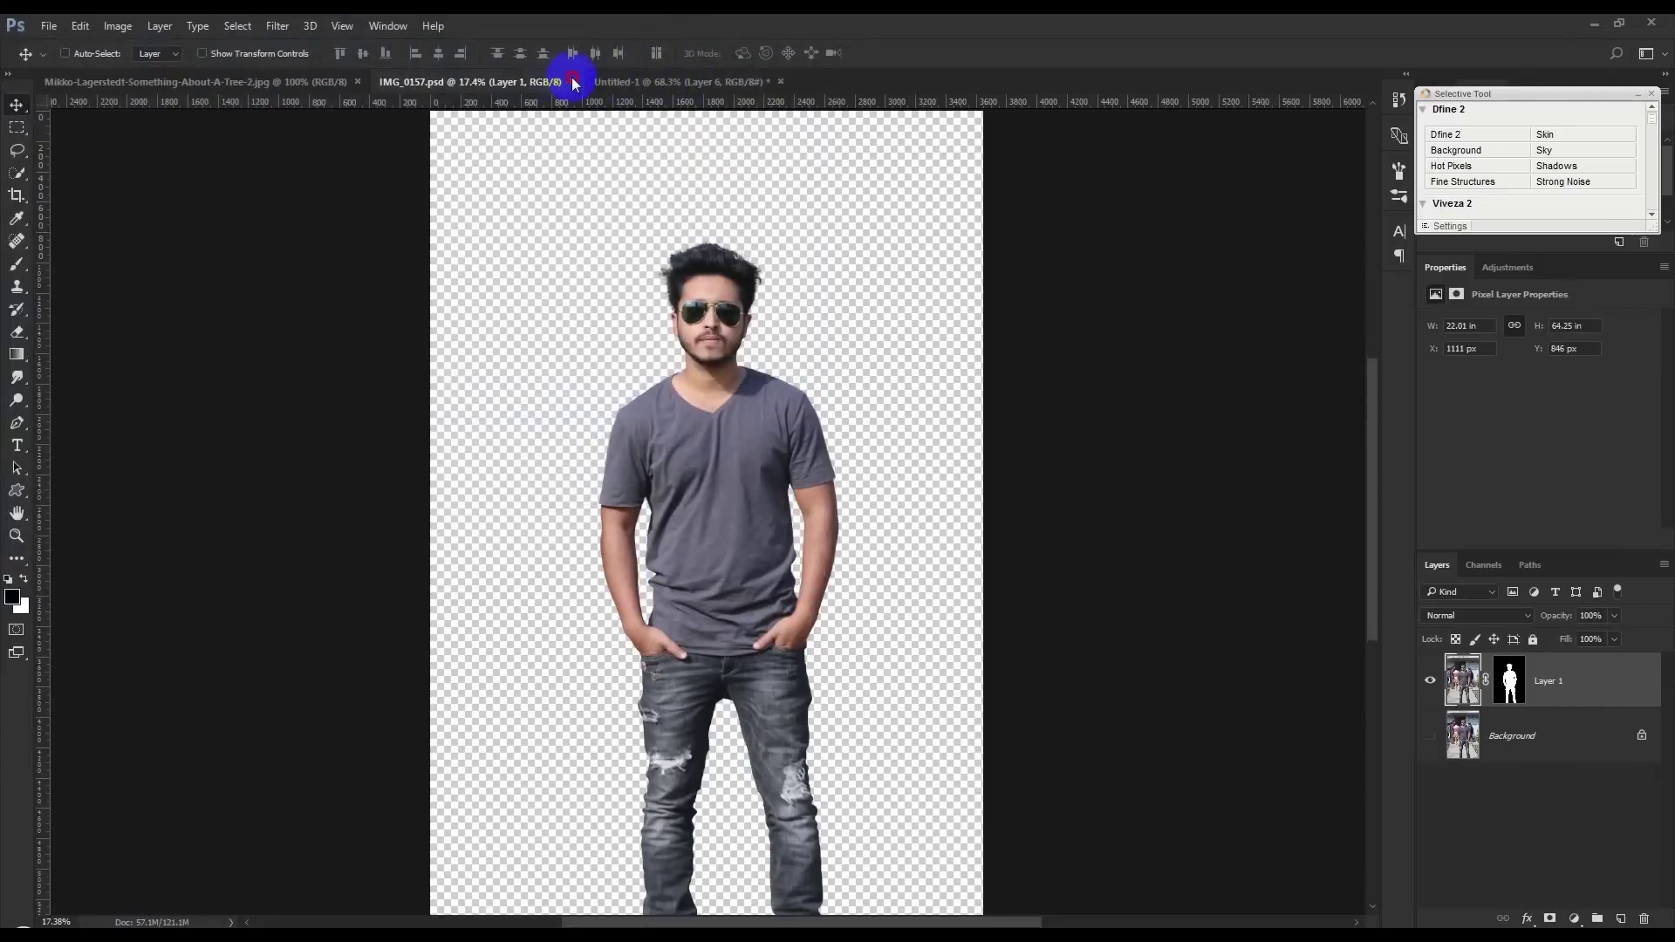
click(579, 81)
scroll(676, 384, up, 1)
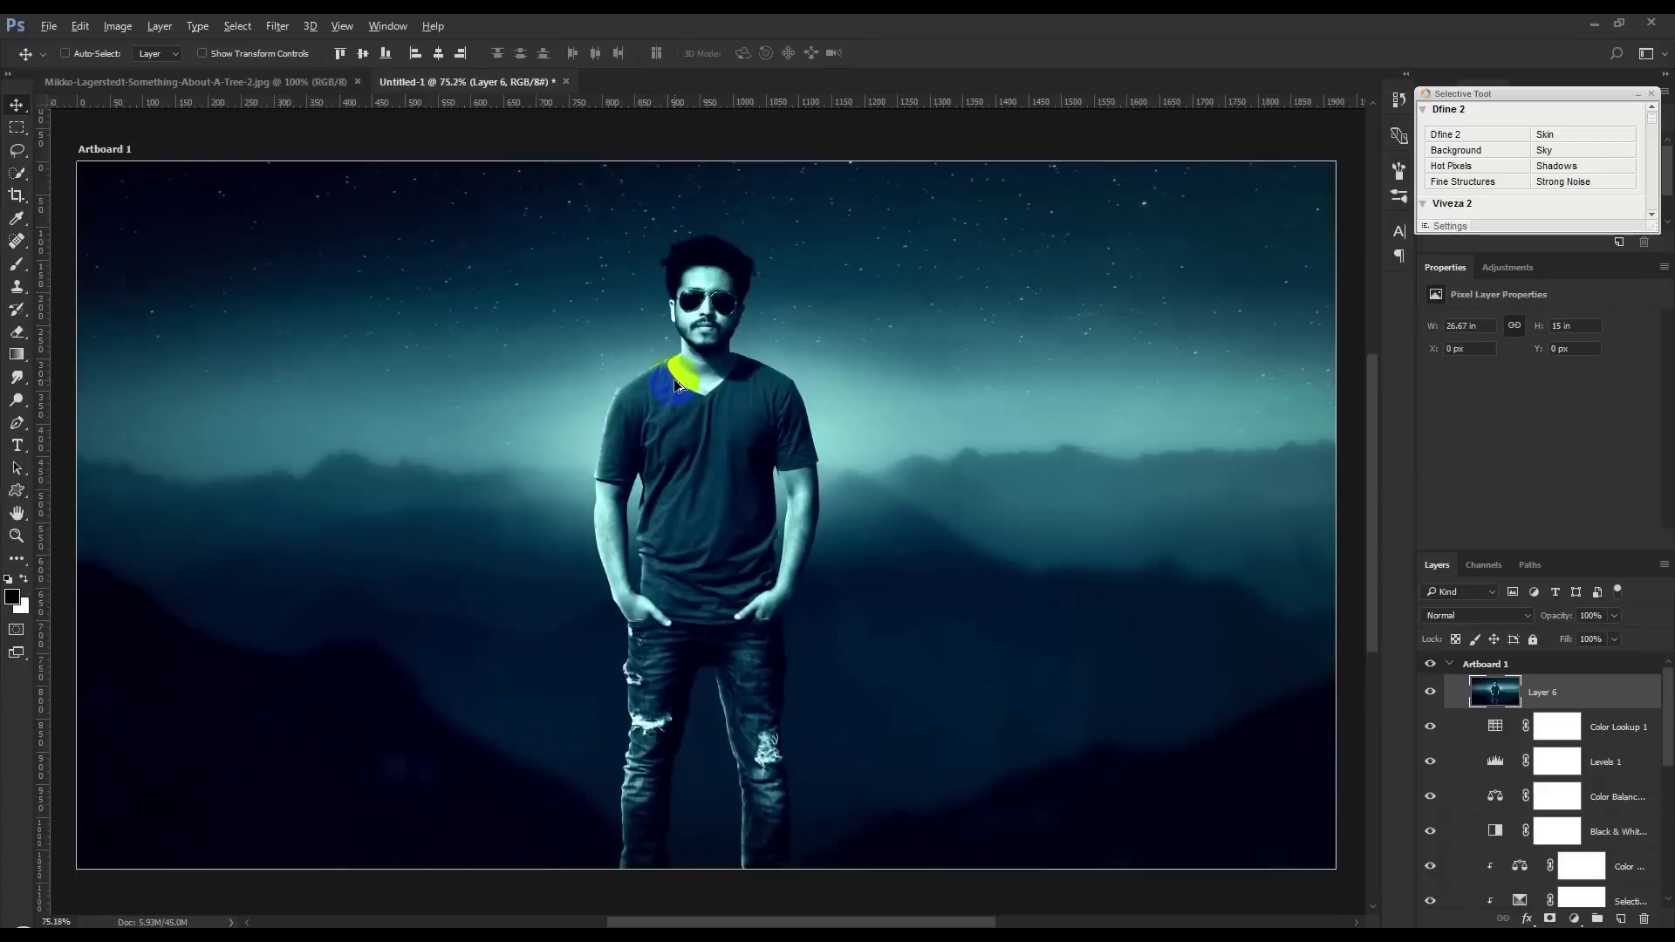